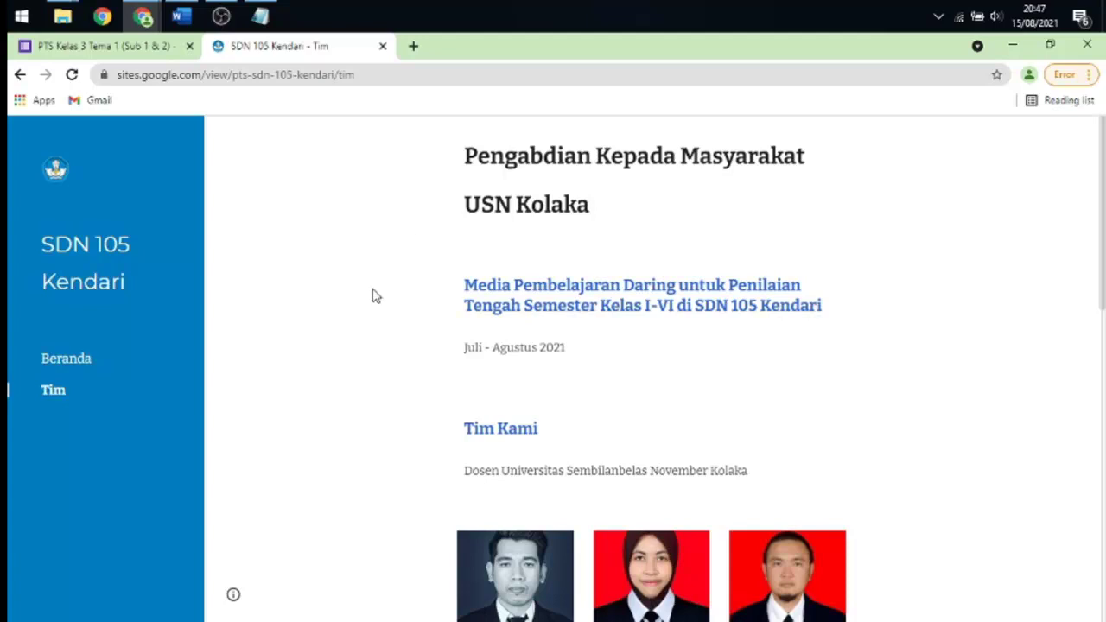
- Go back to the school site's Beranda home page
{"action": "scroll", "coordinate": [377, 287], "scroll_direction": "down", "scroll_amount": 1}
{"action": "scroll", "coordinate": [377, 287], "scroll_direction": "down", "scroll_amount": 2}
{"action": "scroll", "coordinate": [380, 285], "scroll_direction": "up", "scroll_amount": 3}
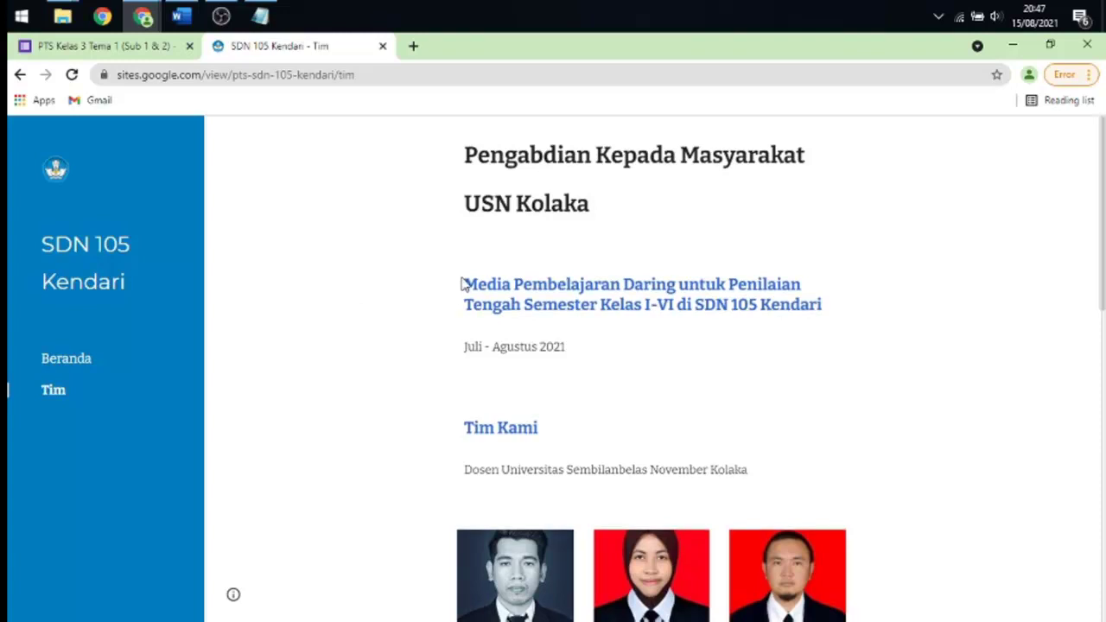
{"action": "scroll", "coordinate": [461, 282], "scroll_direction": "down", "scroll_amount": 3}
{"action": "scroll", "coordinate": [458, 271], "scroll_direction": "down", "scroll_amount": 5}
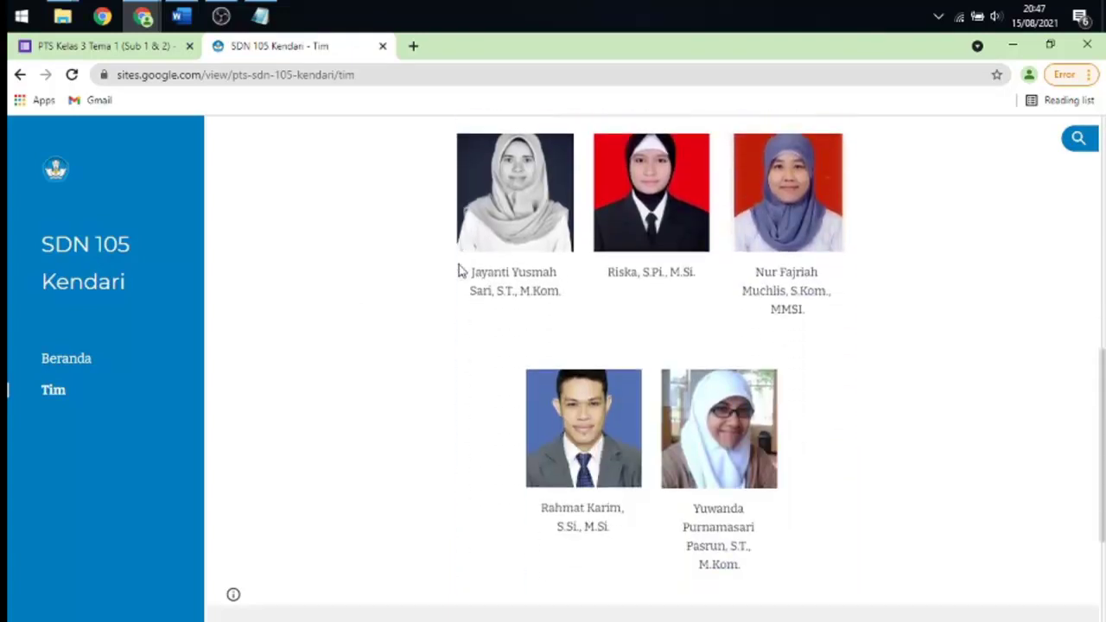
{"action": "scroll", "coordinate": [457, 271], "scroll_direction": "up", "scroll_amount": 4}
{"action": "scroll", "coordinate": [457, 271], "scroll_direction": "up", "scroll_amount": 3}
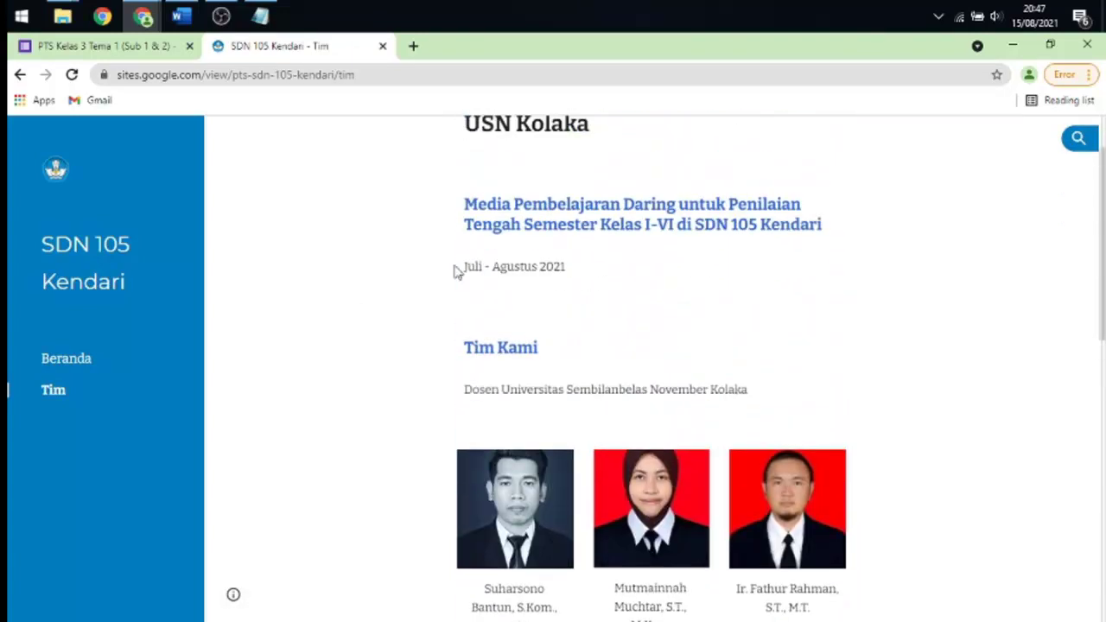
{"action": "scroll", "coordinate": [457, 272], "scroll_direction": "down", "scroll_amount": 2}
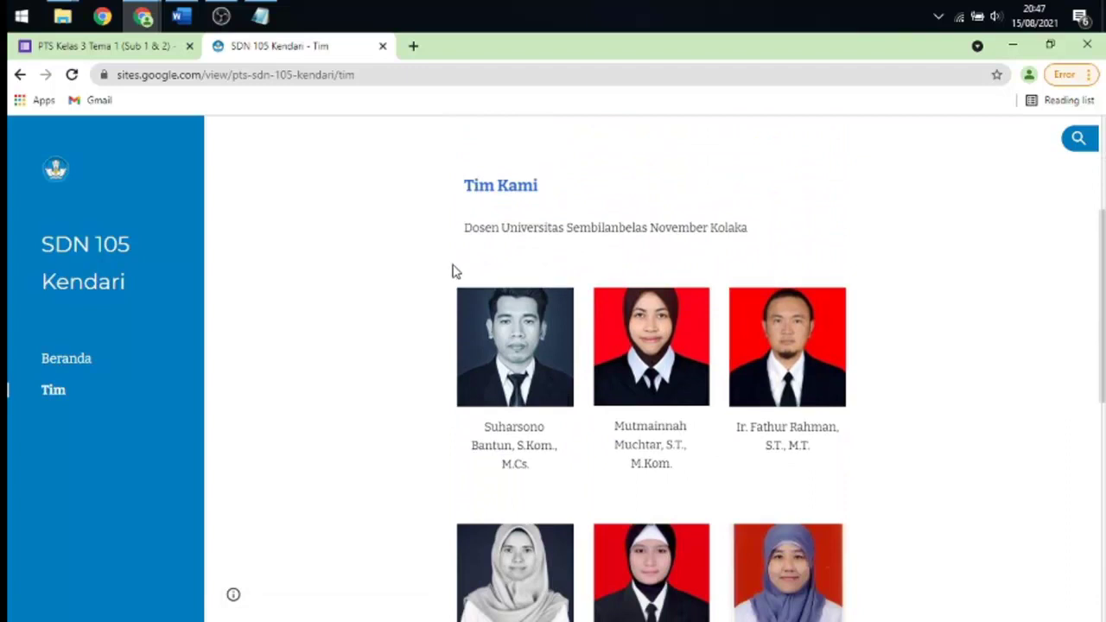
{"action": "scroll", "coordinate": [458, 267], "scroll_direction": "down", "scroll_amount": 2}
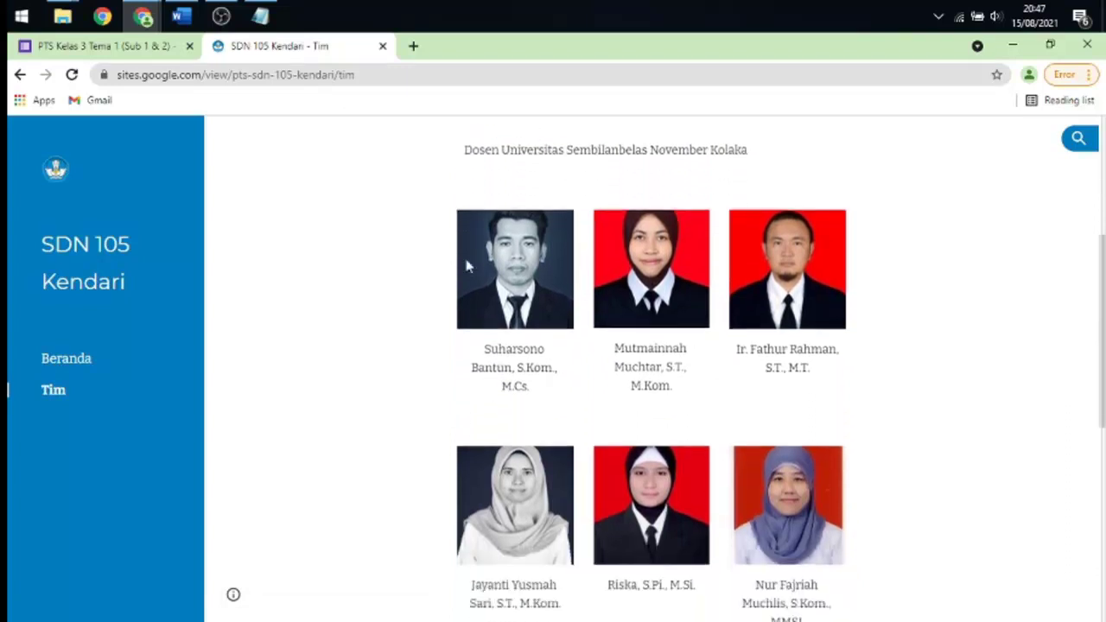
{"action": "scroll", "coordinate": [465, 264], "scroll_direction": "down", "scroll_amount": 5}
{"action": "scroll", "coordinate": [465, 268], "scroll_direction": "up", "scroll_amount": 1}
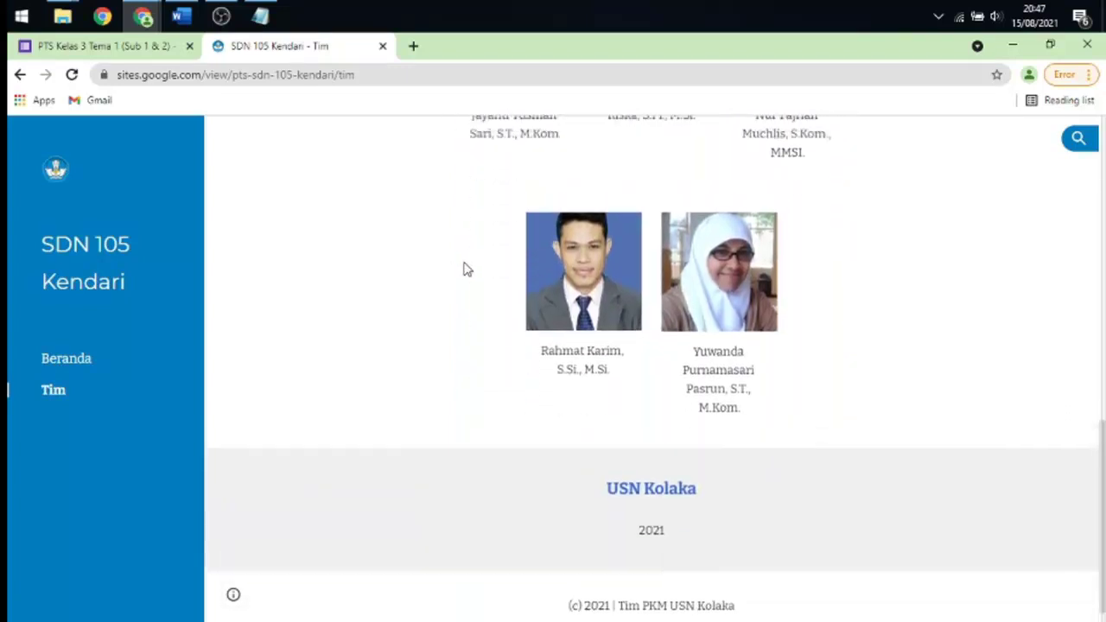
{"action": "scroll", "coordinate": [464, 270], "scroll_direction": "up", "scroll_amount": 2}
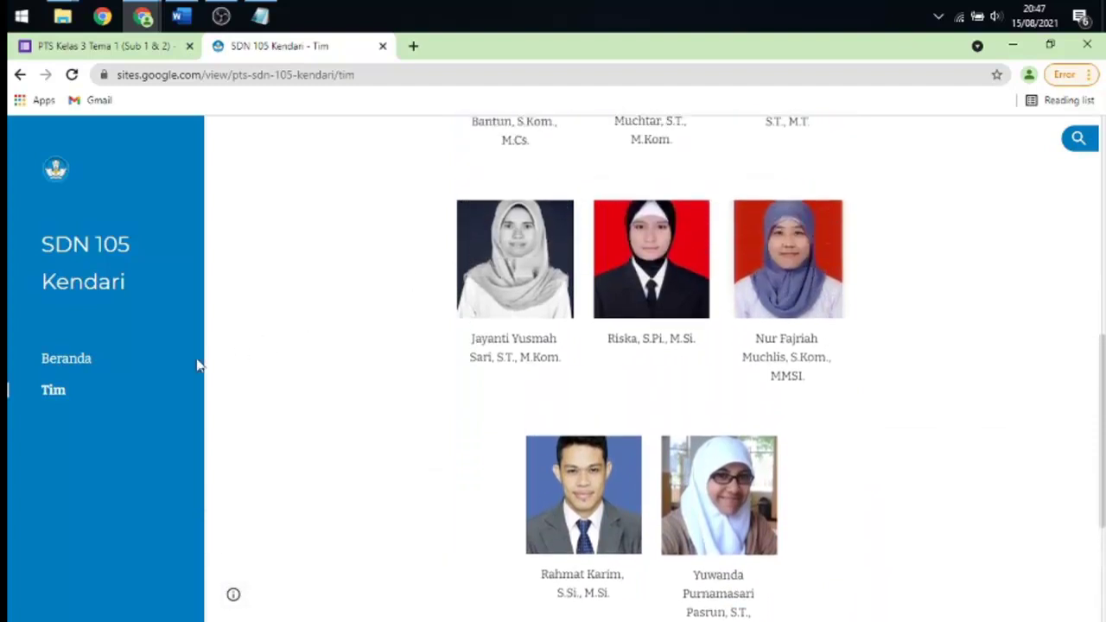
{"action": "left_click", "coordinate": [71, 365]}
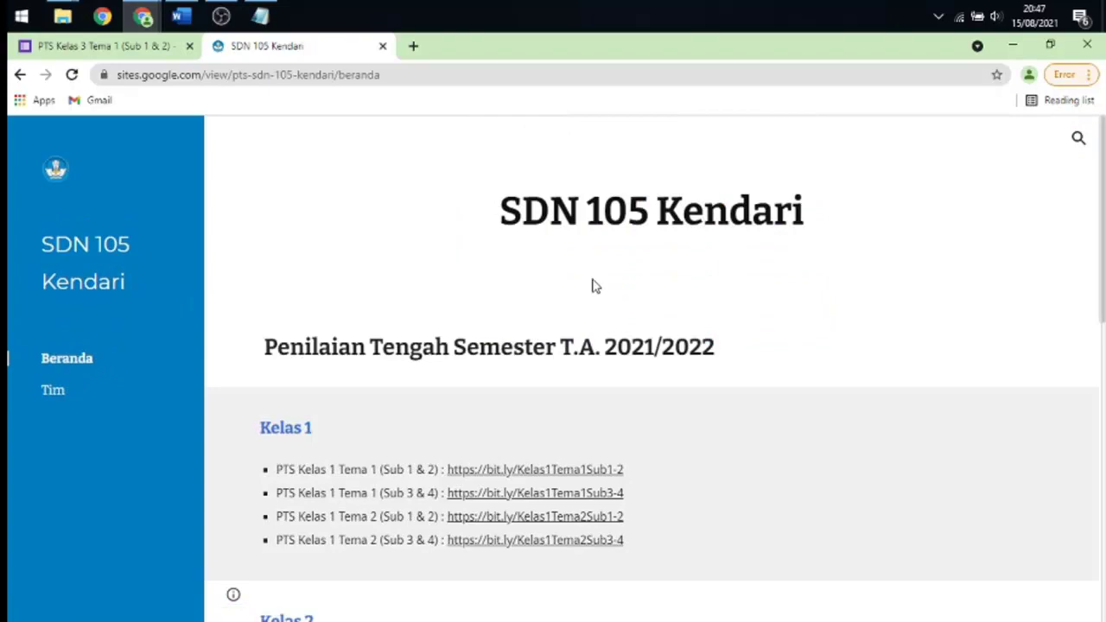
- Open the PTS Kelas 3 Tema 1 (Sub 1 & 2) test link under Kelas 3
{"action": "scroll", "coordinate": [595, 286], "scroll_direction": "down", "scroll_amount": 2}
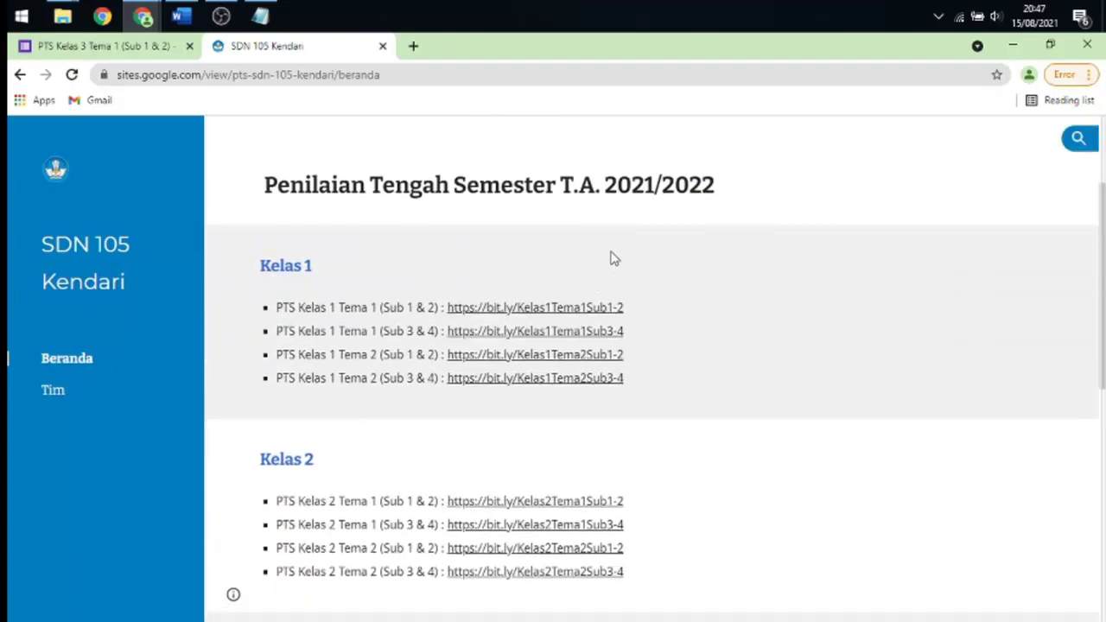
{"action": "scroll", "coordinate": [562, 272], "scroll_direction": "down", "scroll_amount": 5}
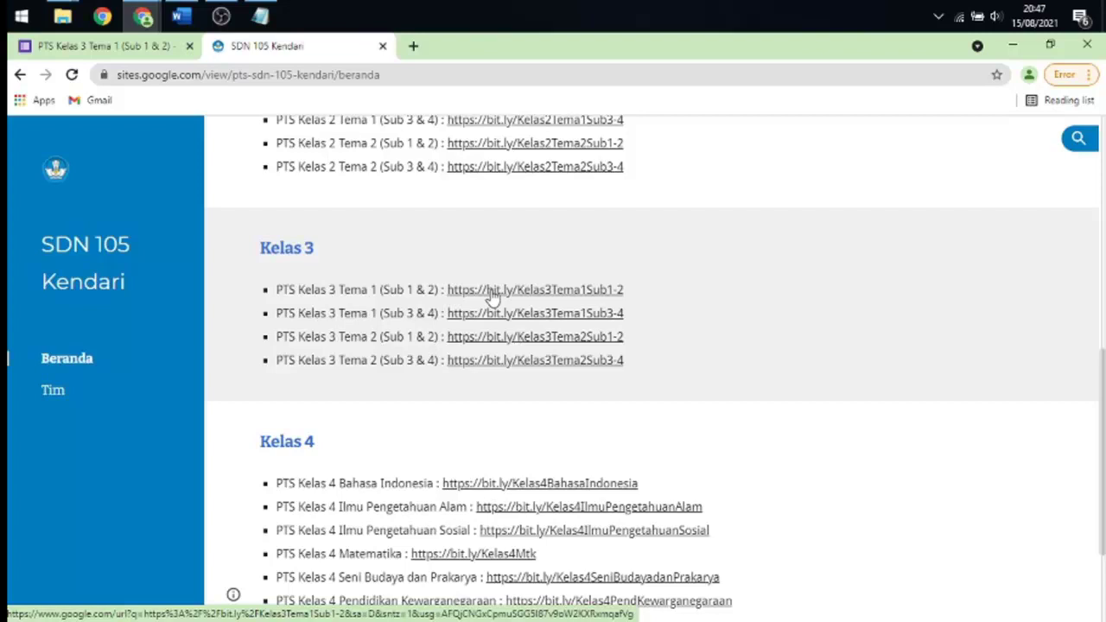
{"action": "left_click", "coordinate": [492, 292]}
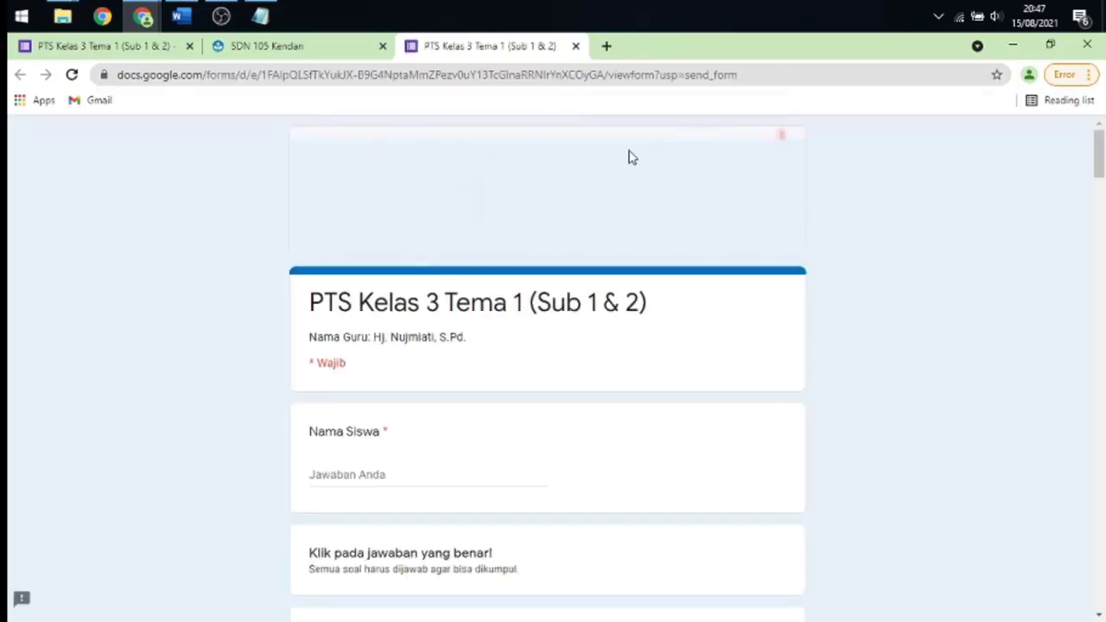
- Scroll through the Nama Siswa field and questions 1–20 to Kirim, then back to the top
{"action": "scroll", "coordinate": [628, 159], "scroll_direction": "down", "scroll_amount": 1}
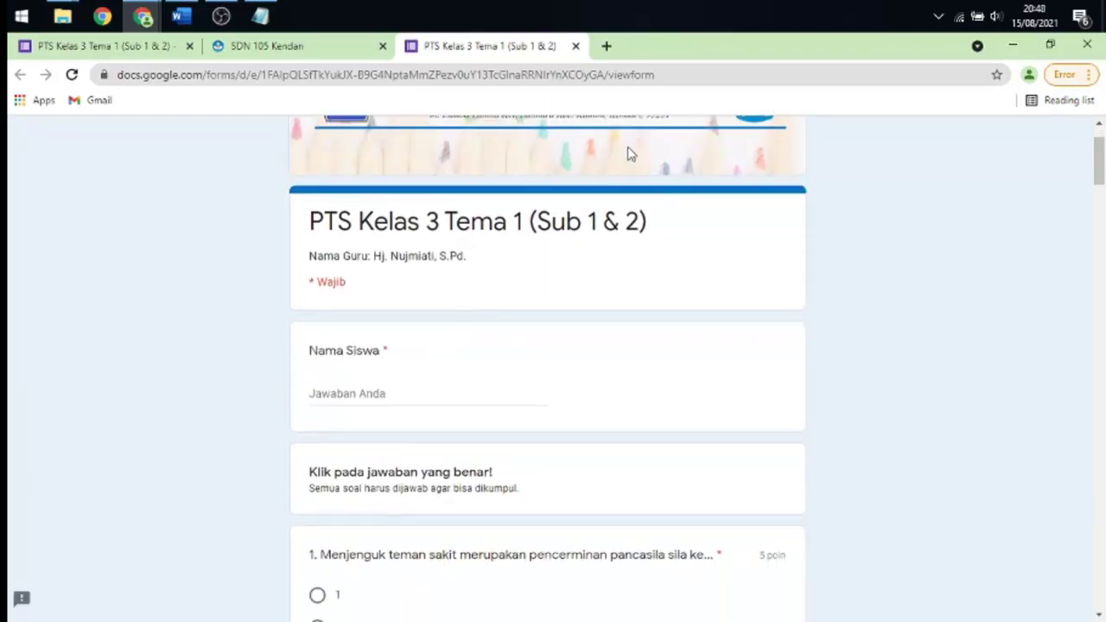
{"action": "scroll", "coordinate": [628, 153], "scroll_direction": "down", "scroll_amount": 1}
{"action": "scroll", "coordinate": [628, 153], "scroll_direction": "down", "scroll_amount": 3}
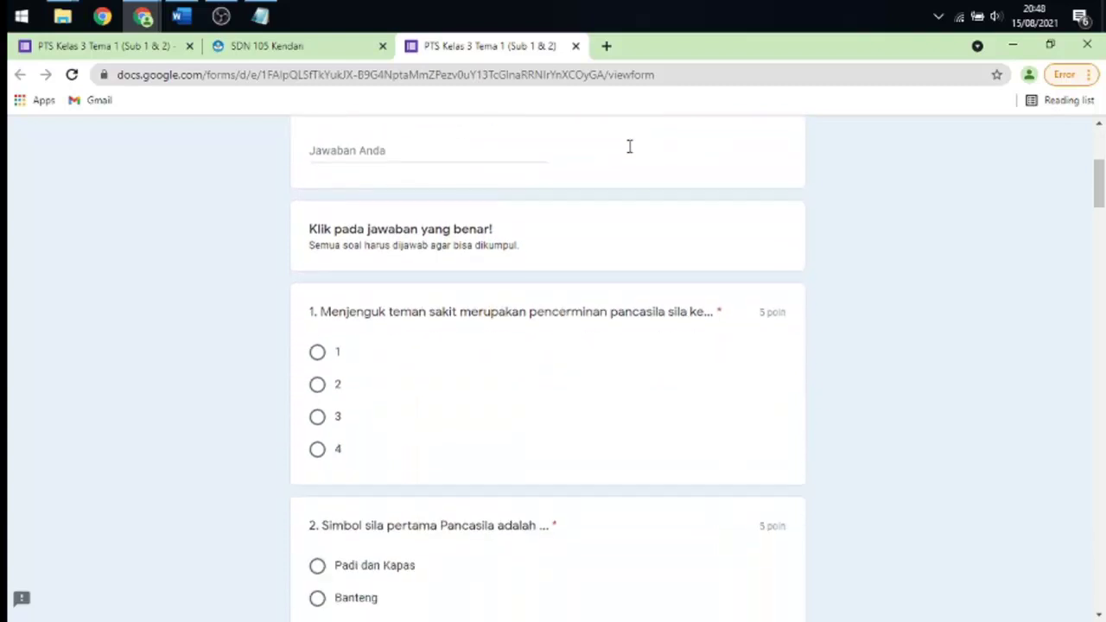
{"action": "scroll", "coordinate": [628, 153], "scroll_direction": "down", "scroll_amount": 2}
{"action": "scroll", "coordinate": [628, 152], "scroll_direction": "up", "scroll_amount": 2}
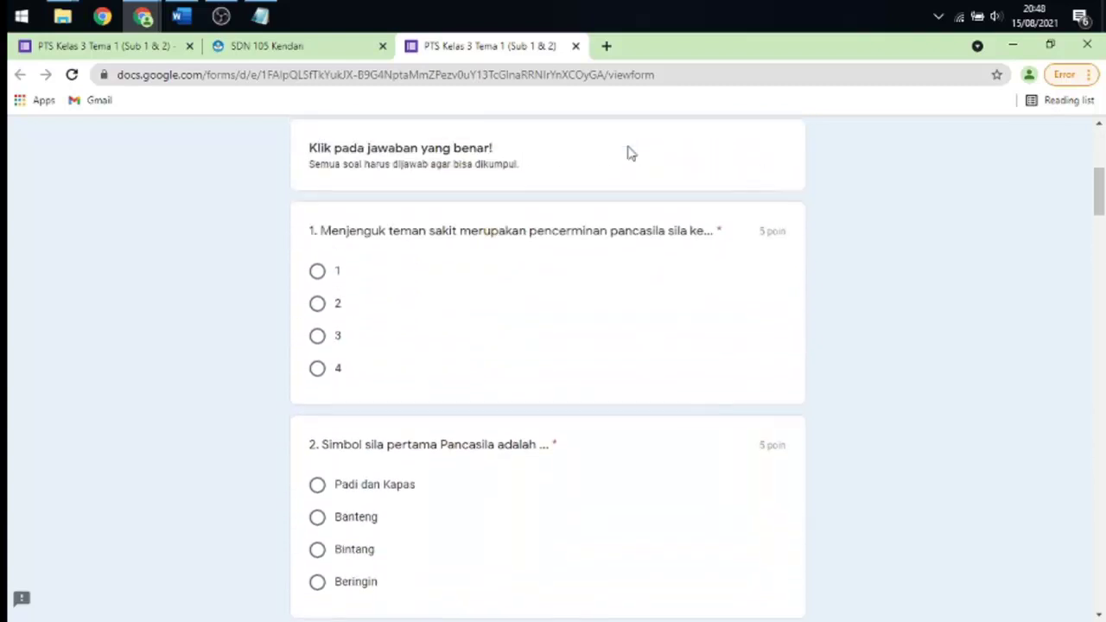
{"action": "scroll", "coordinate": [628, 153], "scroll_direction": "up", "scroll_amount": 4}
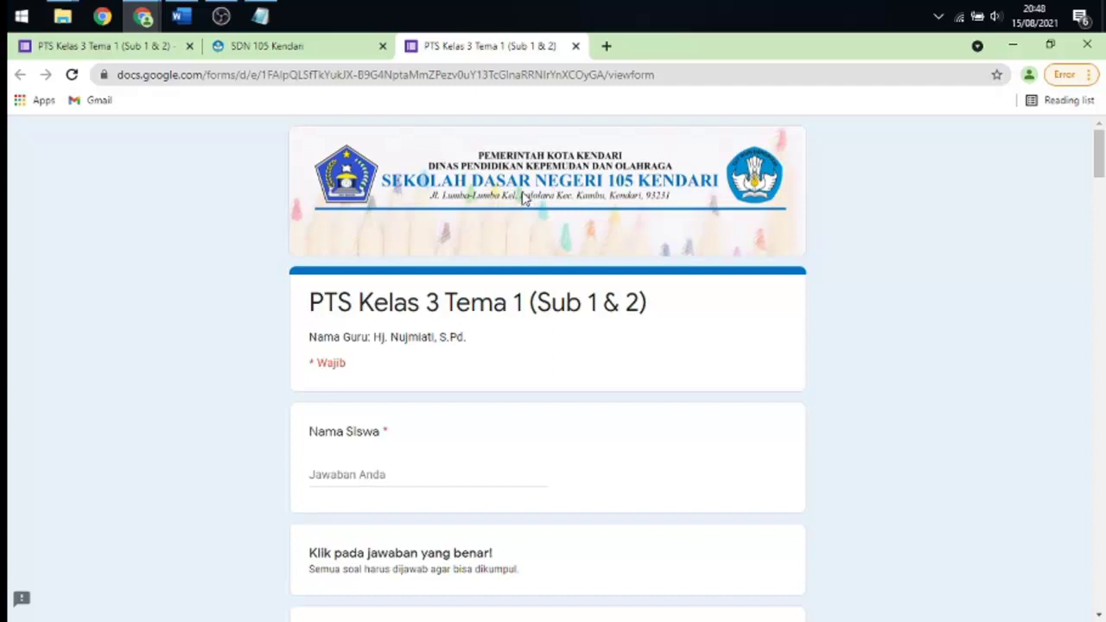
{"action": "scroll", "coordinate": [518, 203], "scroll_direction": "down", "scroll_amount": 3}
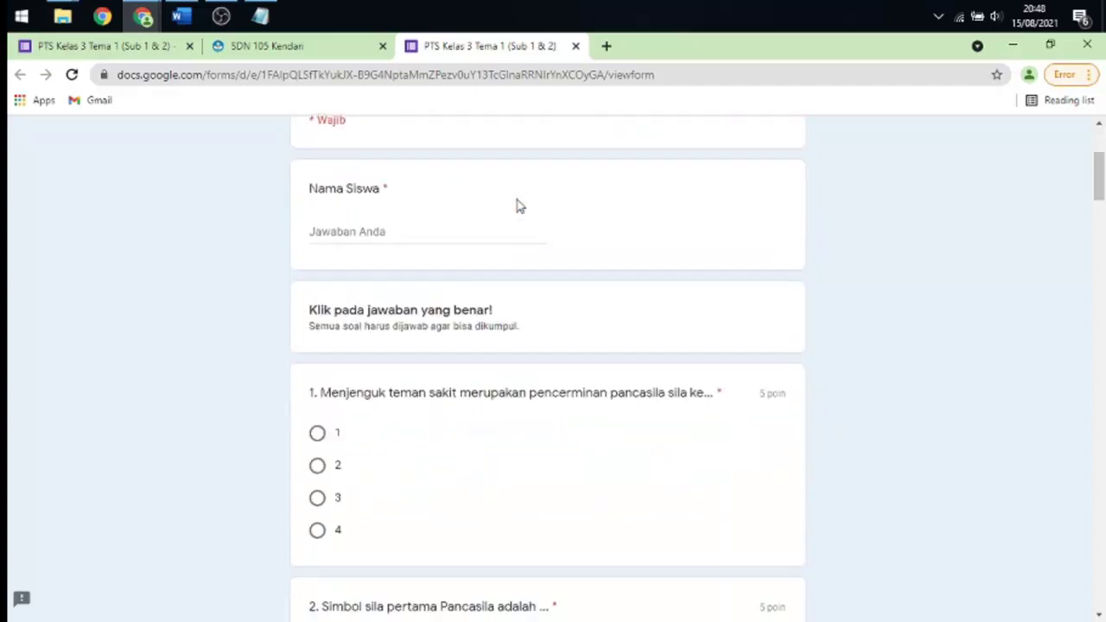
{"action": "scroll", "coordinate": [403, 229], "scroll_direction": "up", "scroll_amount": 2}
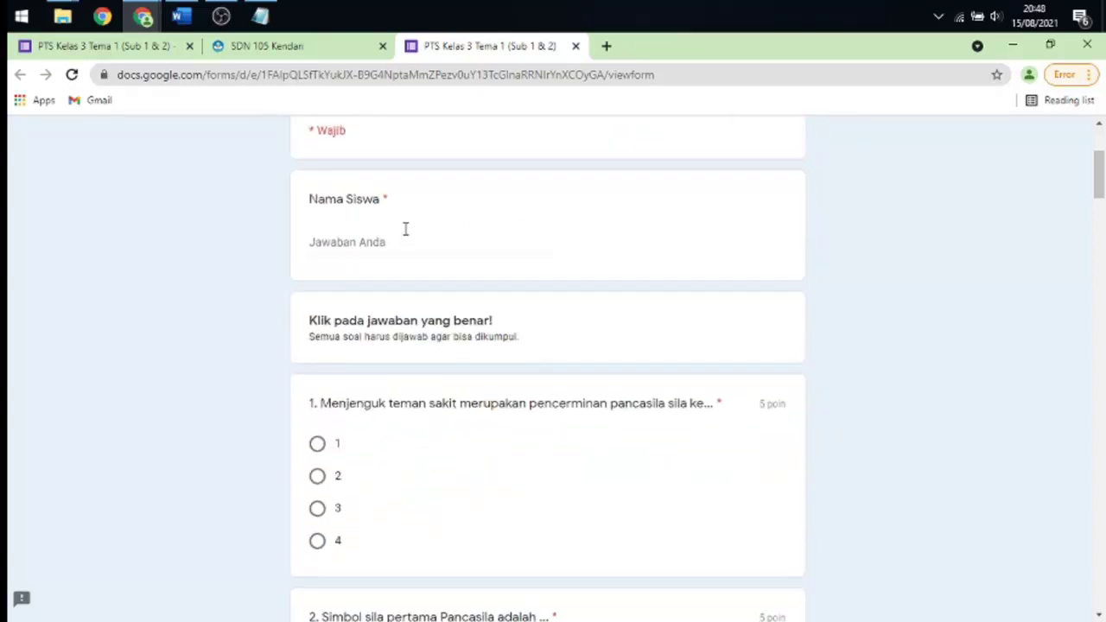
{"action": "scroll", "coordinate": [499, 341], "scroll_direction": "down", "scroll_amount": 3}
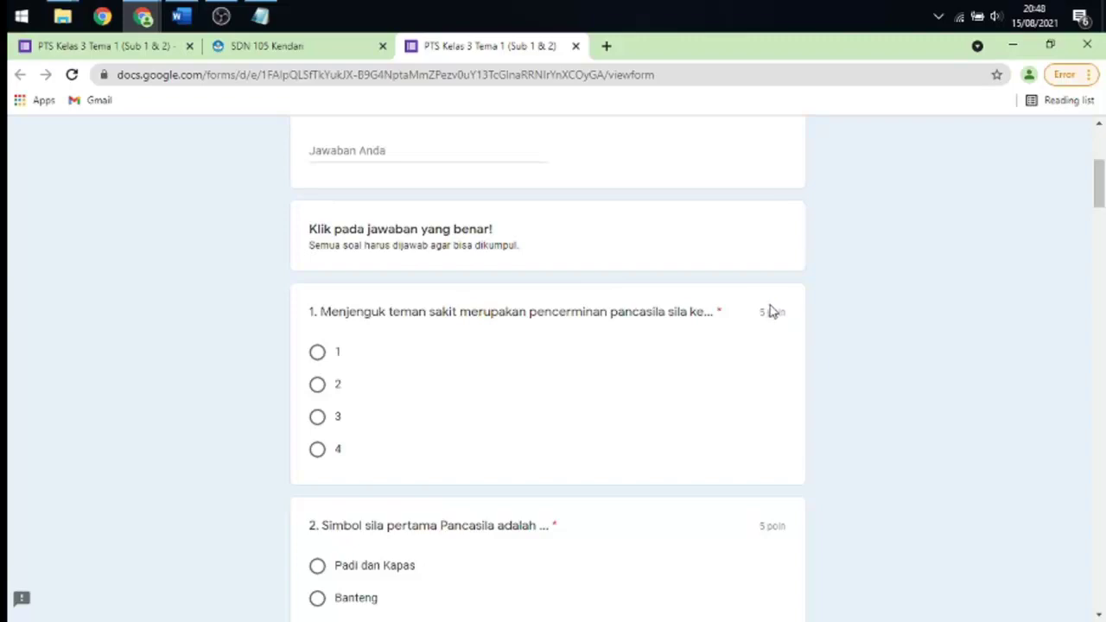
{"action": "scroll", "coordinate": [760, 306], "scroll_direction": "down", "scroll_amount": 3}
{"action": "scroll", "coordinate": [757, 303], "scroll_direction": "down", "scroll_amount": 20}
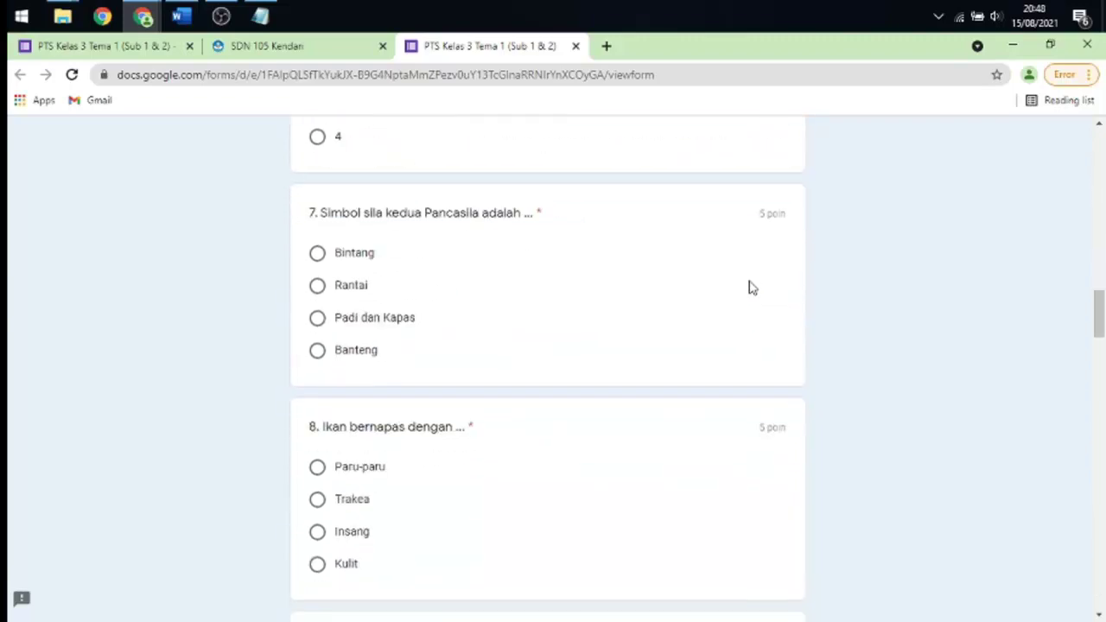
{"action": "scroll", "coordinate": [751, 285], "scroll_direction": "down", "scroll_amount": 20}
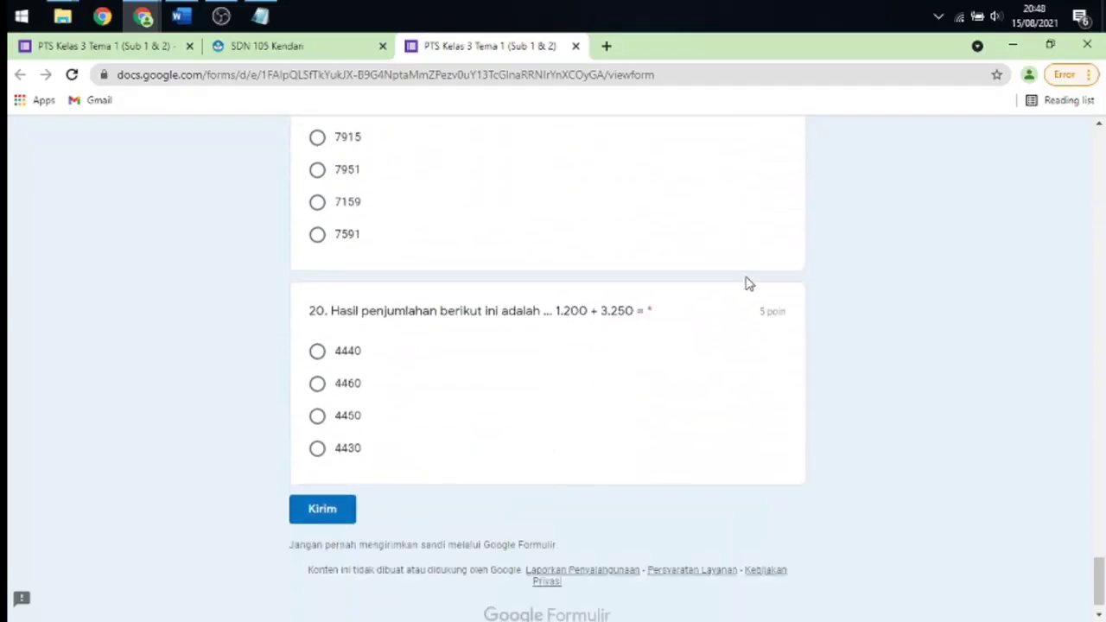
{"action": "scroll", "coordinate": [682, 302], "scroll_direction": "up", "scroll_amount": 18}
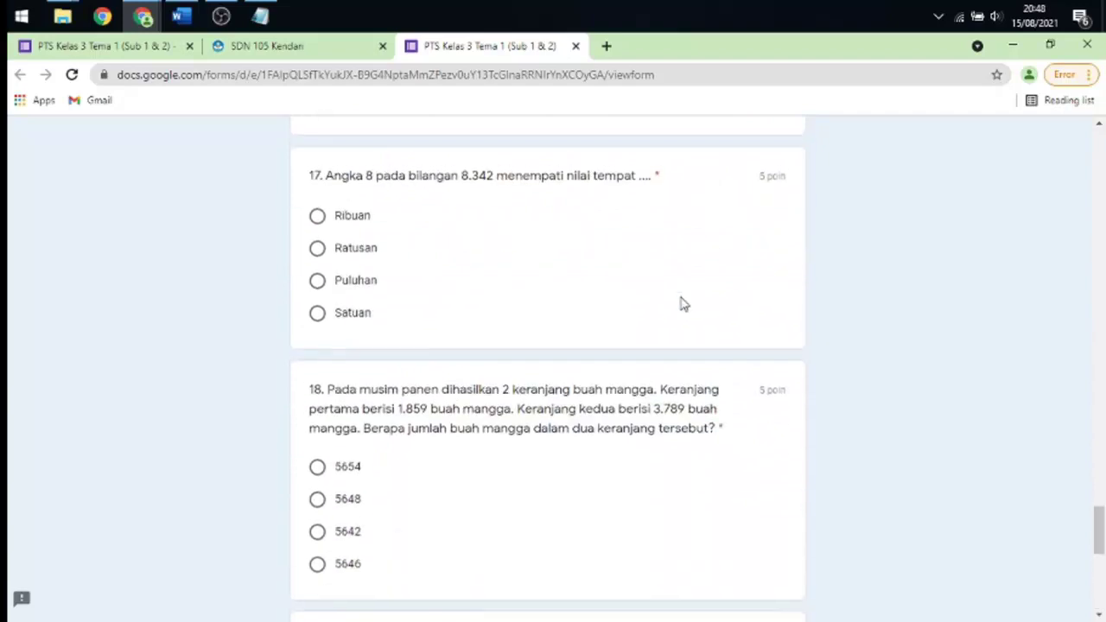
{"action": "scroll", "coordinate": [864, 328], "scroll_direction": "up", "scroll_amount": 3}
{"action": "left_click_drag", "start_coordinate": [1090, 422], "coordinate": [1101, 138]}
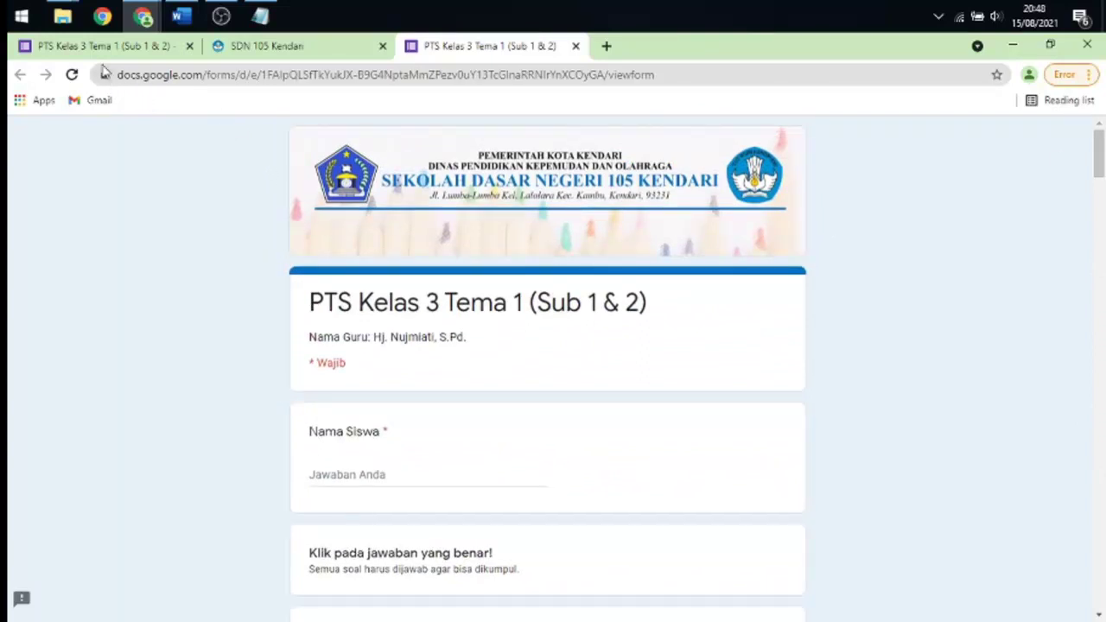
- Paste the account's e-mail address from the notes into the Gmail sign-in page
{"action": "mouse_move", "coordinate": [140, 19]}
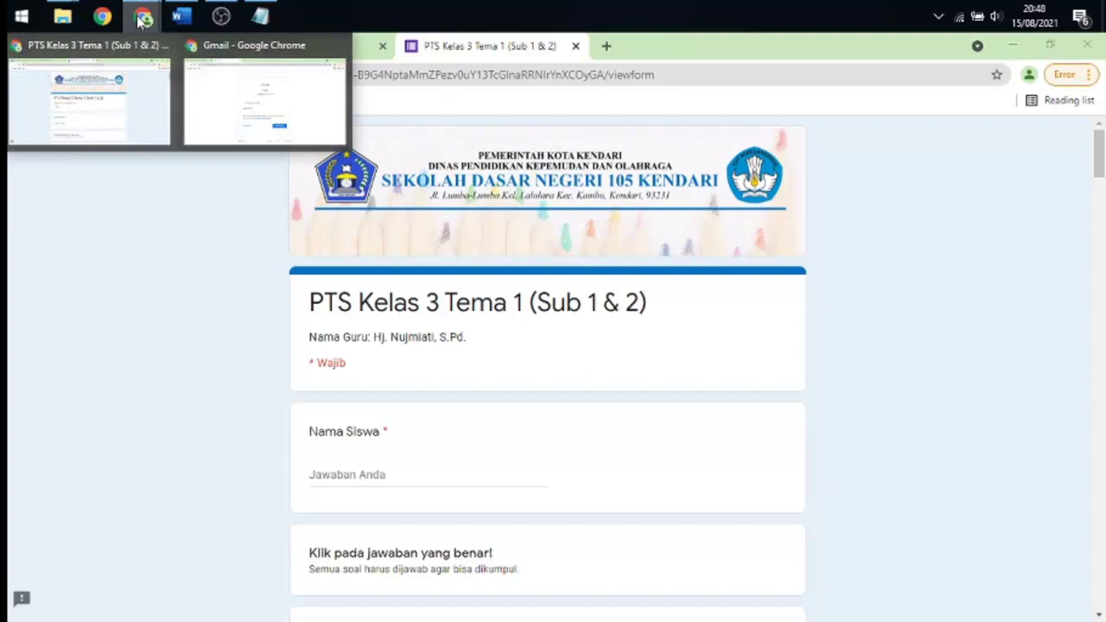
{"action": "left_click", "coordinate": [235, 77]}
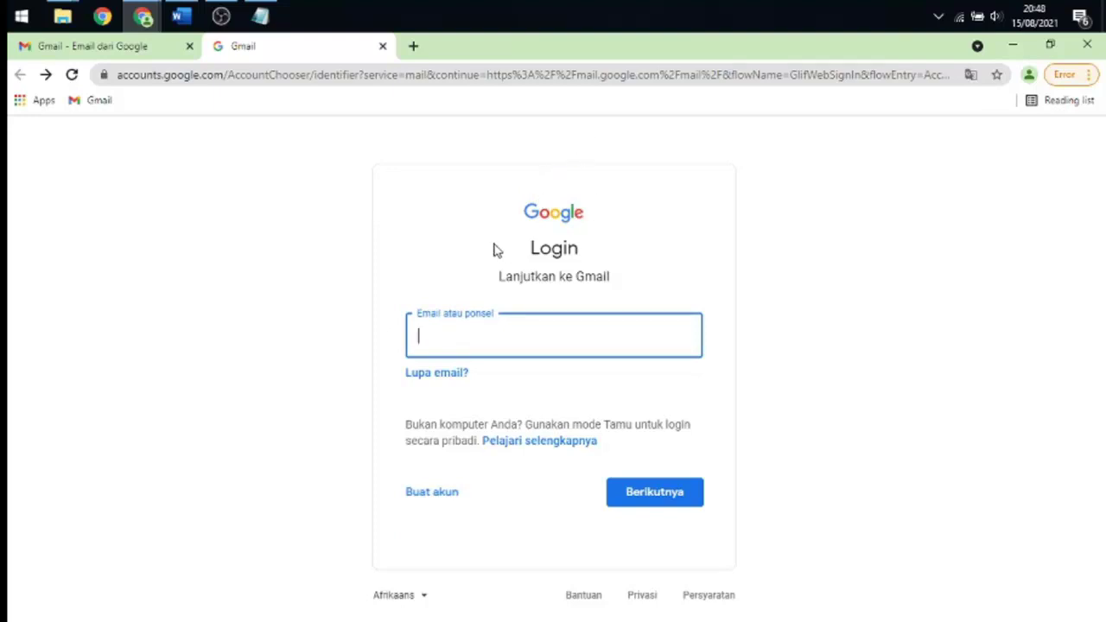
{"action": "left_click", "coordinate": [261, 18]}
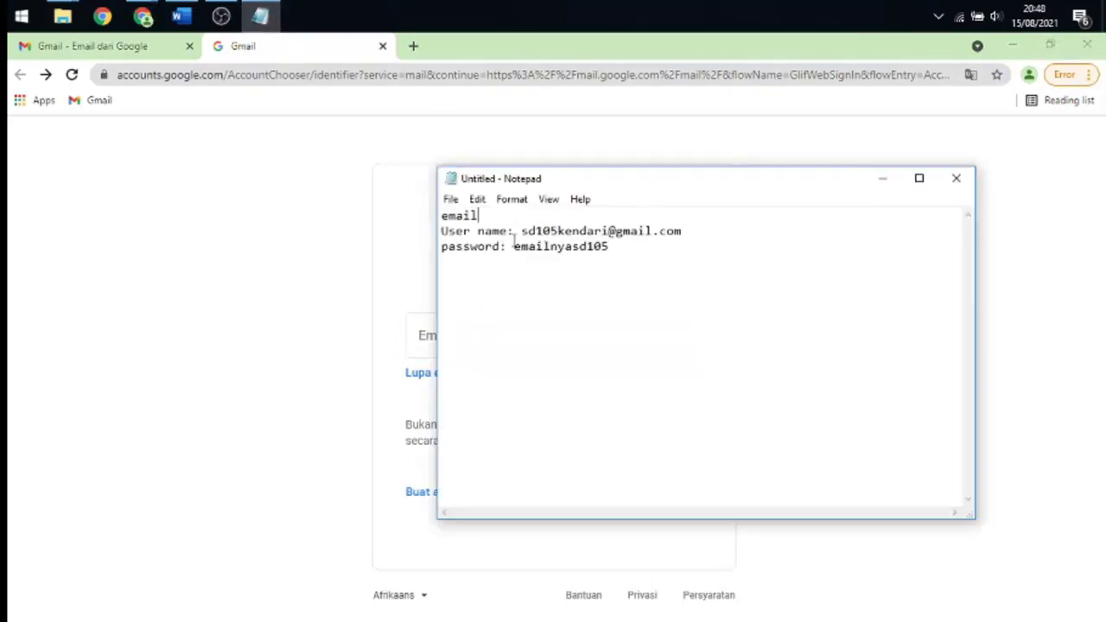
{"action": "left_click_drag", "start_coordinate": [522, 231], "coordinate": [687, 231]}
{"action": "key", "text": "ctrl+c"}
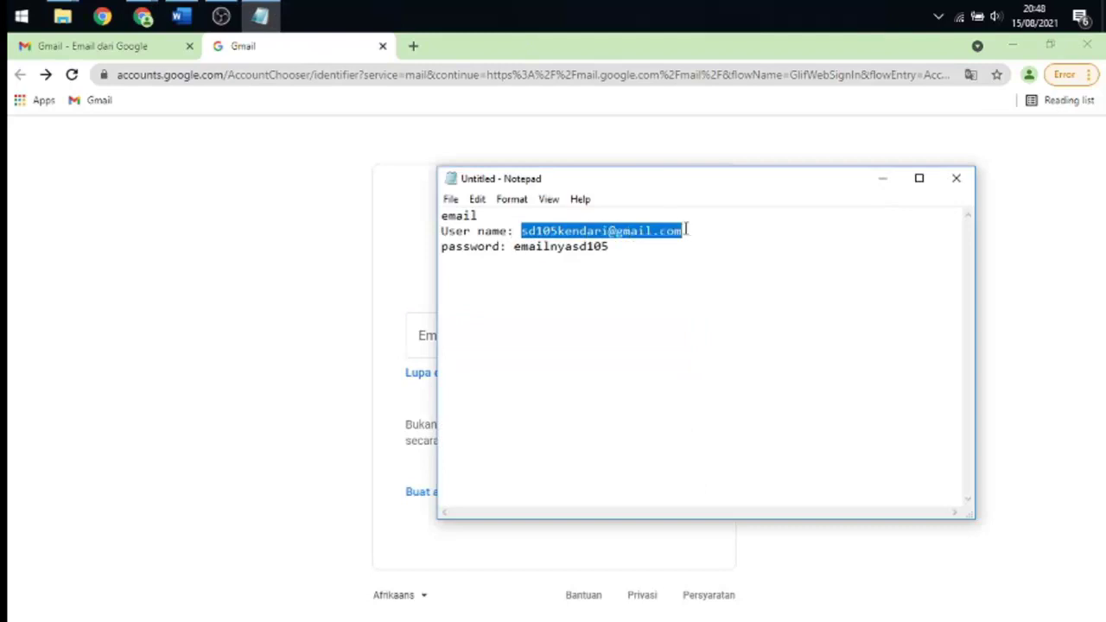
{"action": "left_click", "coordinate": [882, 178]}
{"action": "left_click", "coordinate": [458, 345]}
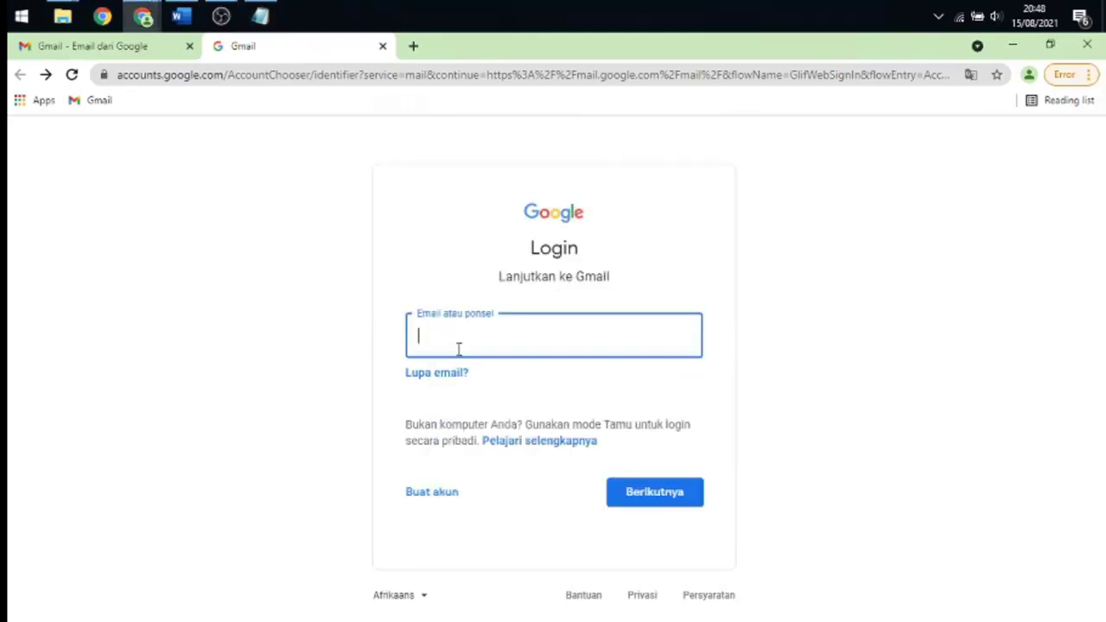
{"action": "key", "text": "ctrl+v"}
{"action": "left_click", "coordinate": [618, 492]}
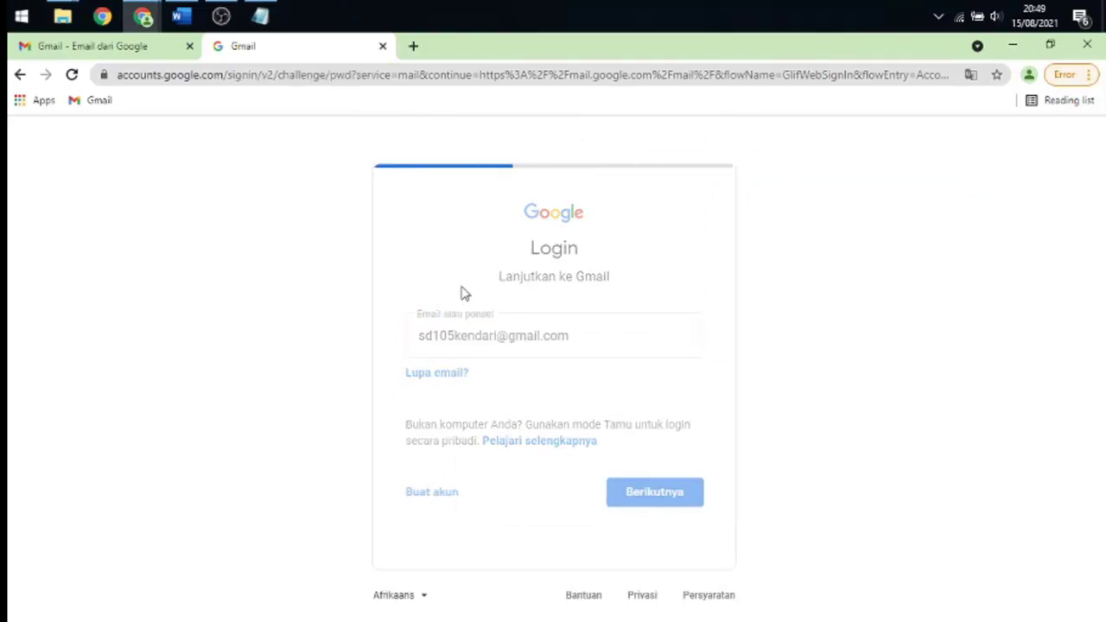
- Paste the account password from the notes and submit it
{"action": "left_click", "coordinate": [260, 16]}
{"action": "left_click_drag", "start_coordinate": [610, 246], "coordinate": [512, 247]}
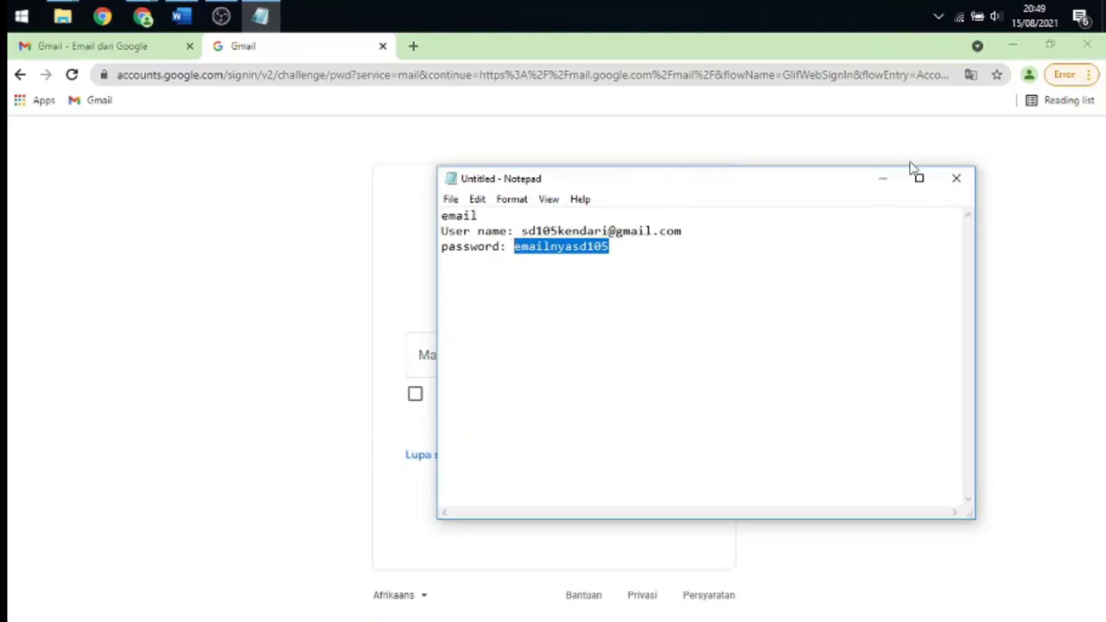
{"action": "left_click", "coordinate": [882, 178]}
{"action": "left_click", "coordinate": [460, 351]}
{"action": "key", "text": "ctrl+v"}
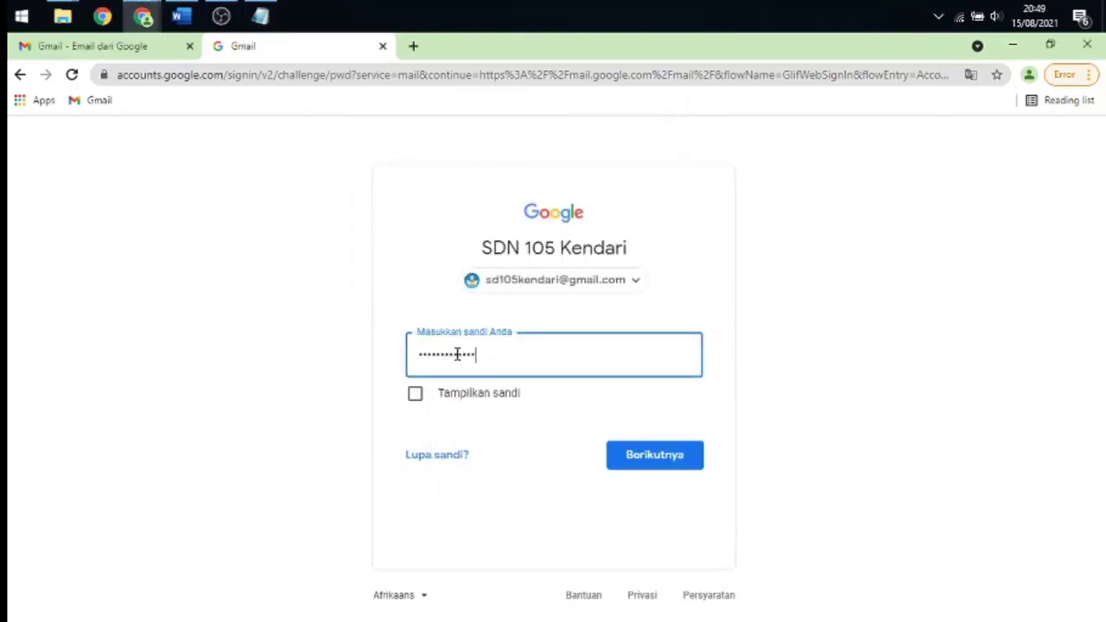
{"action": "left_click", "coordinate": [631, 458]}
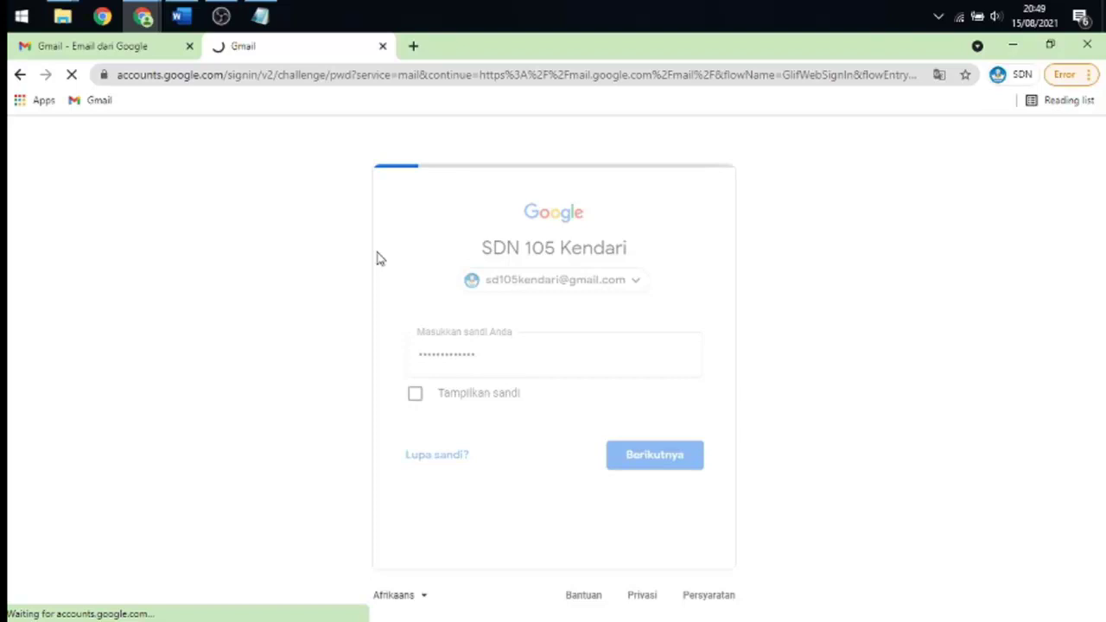
- Check the Word document, then launch Google Drive from the Google apps grid in a new tab
{"action": "key", "text": "alt+Tab"}
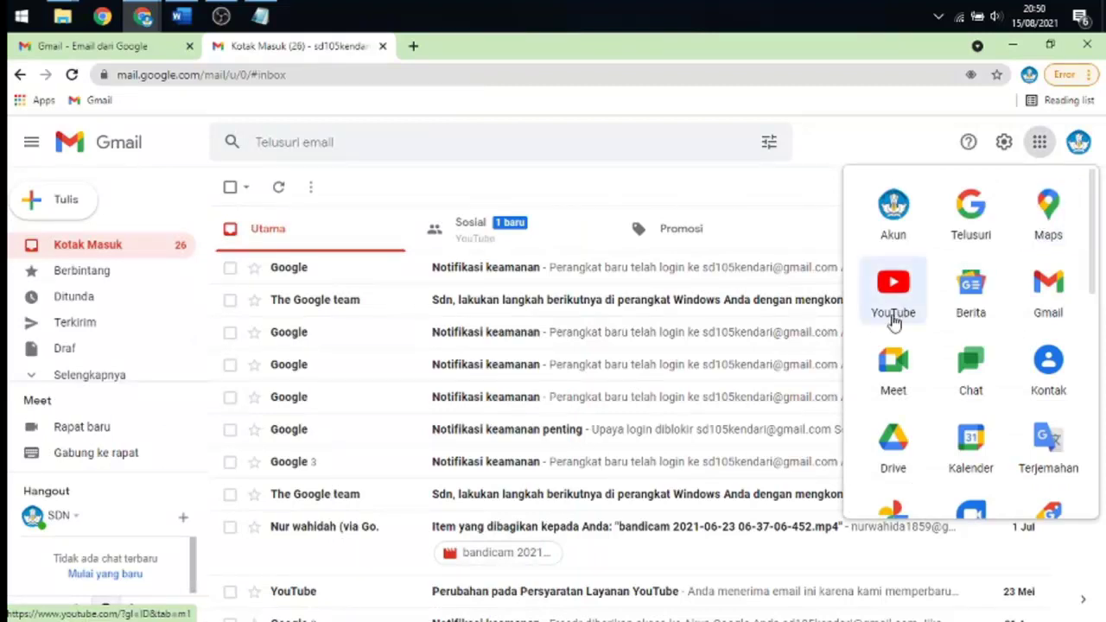
{"action": "scroll", "coordinate": [957, 320], "scroll_direction": "down", "scroll_amount": 1}
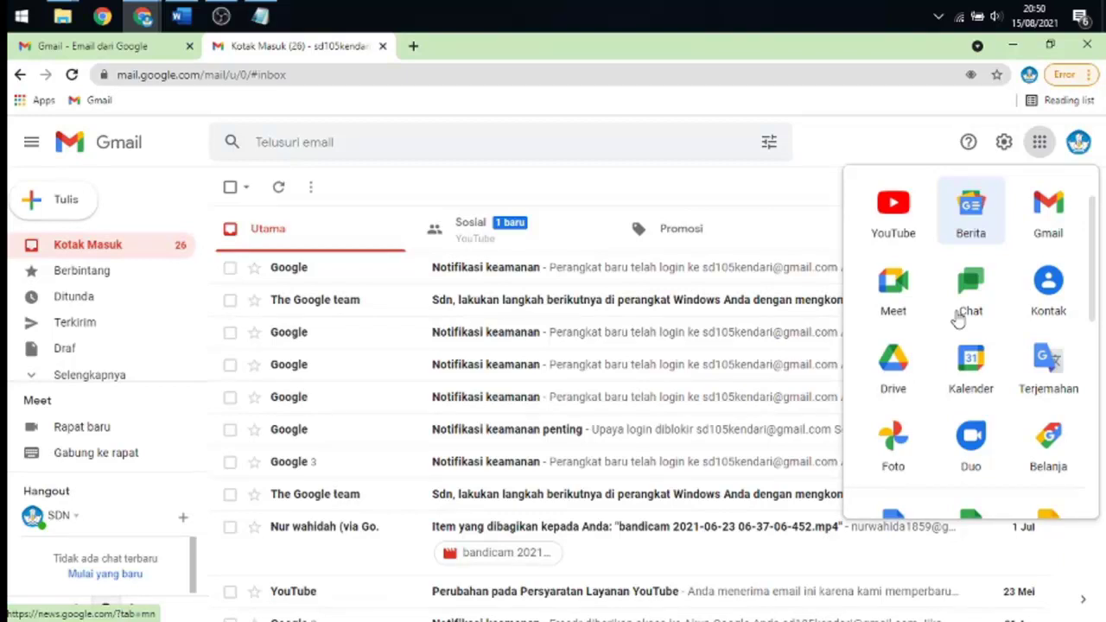
{"action": "left_click", "coordinate": [892, 362]}
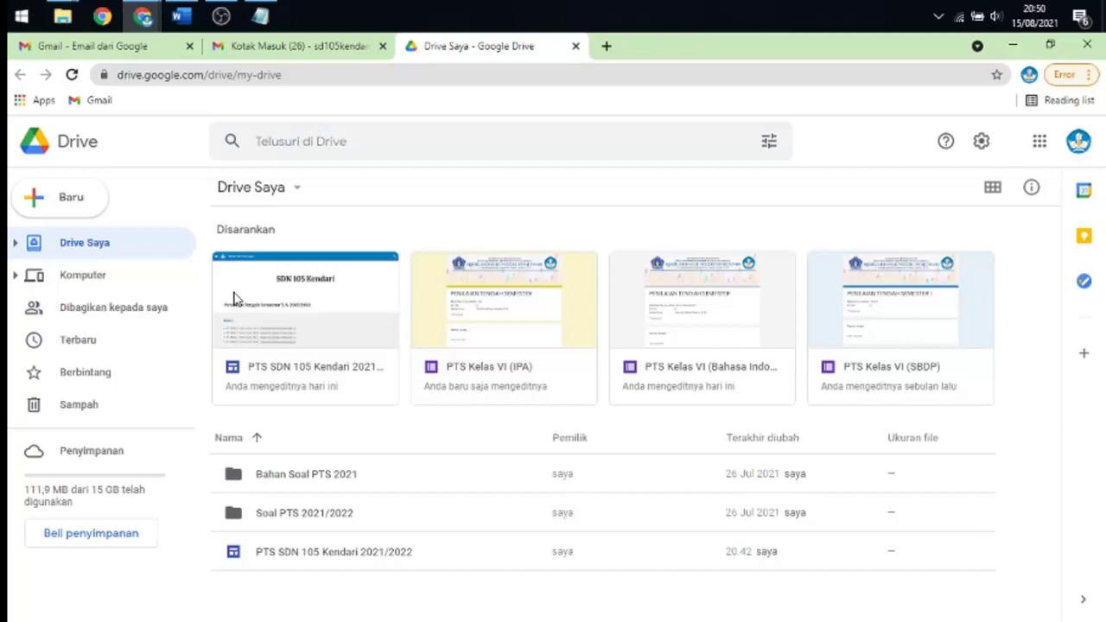
- Create a Kuis kosong through Drive's Baru > Google Formulir menu
{"action": "left_click", "coordinate": [76, 192]}
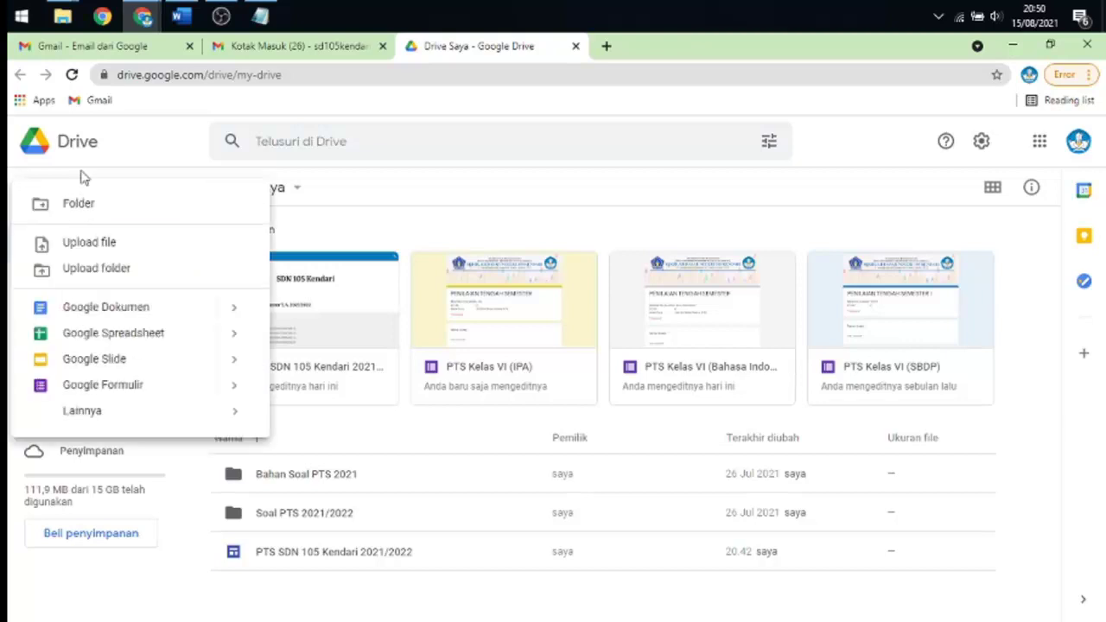
{"action": "left_click", "coordinate": [152, 135]}
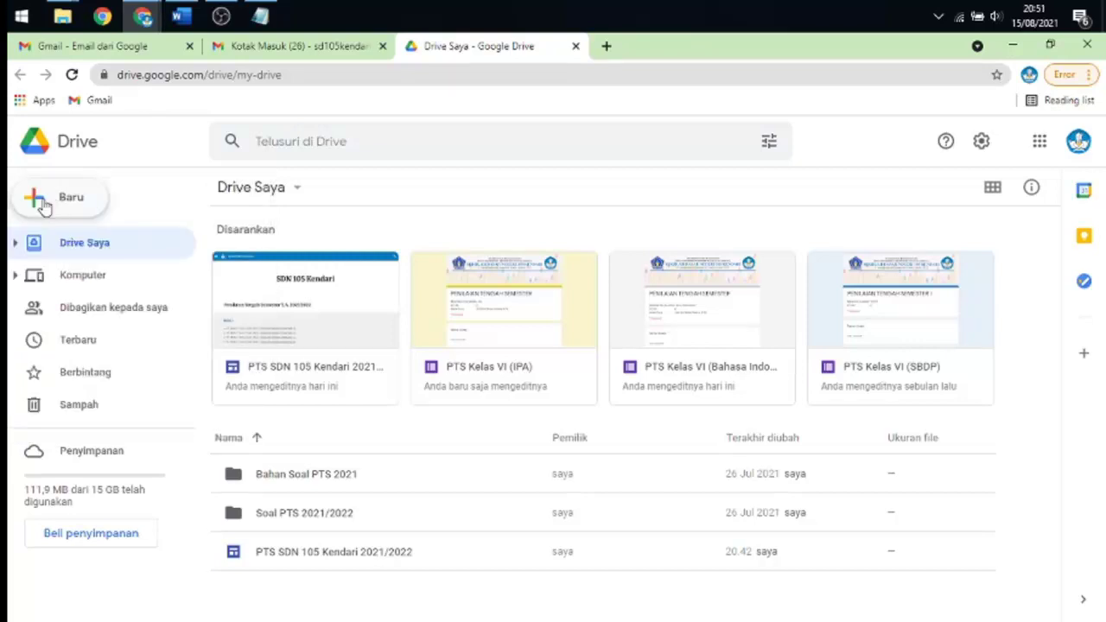
{"action": "left_click", "coordinate": [41, 204]}
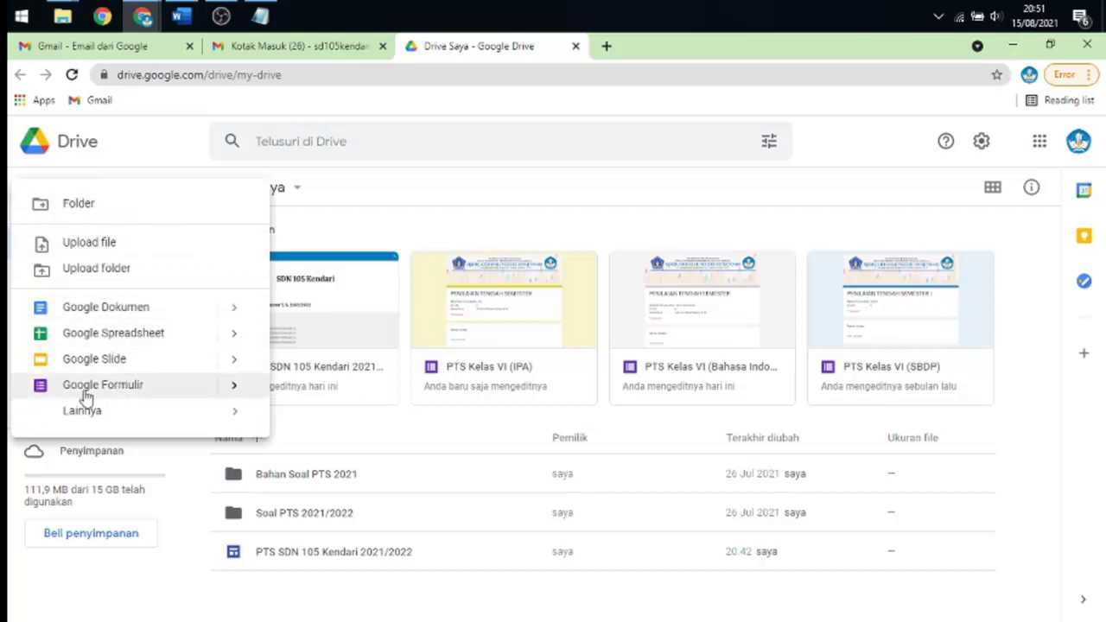
{"action": "mouse_move", "coordinate": [234, 390]}
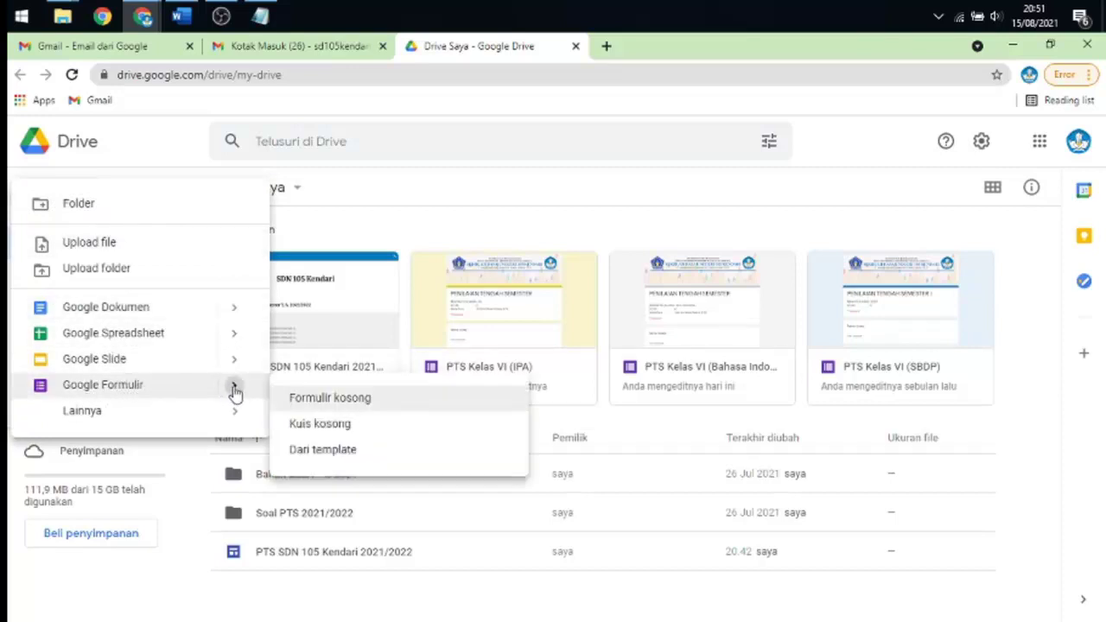
{"action": "left_click", "coordinate": [331, 429]}
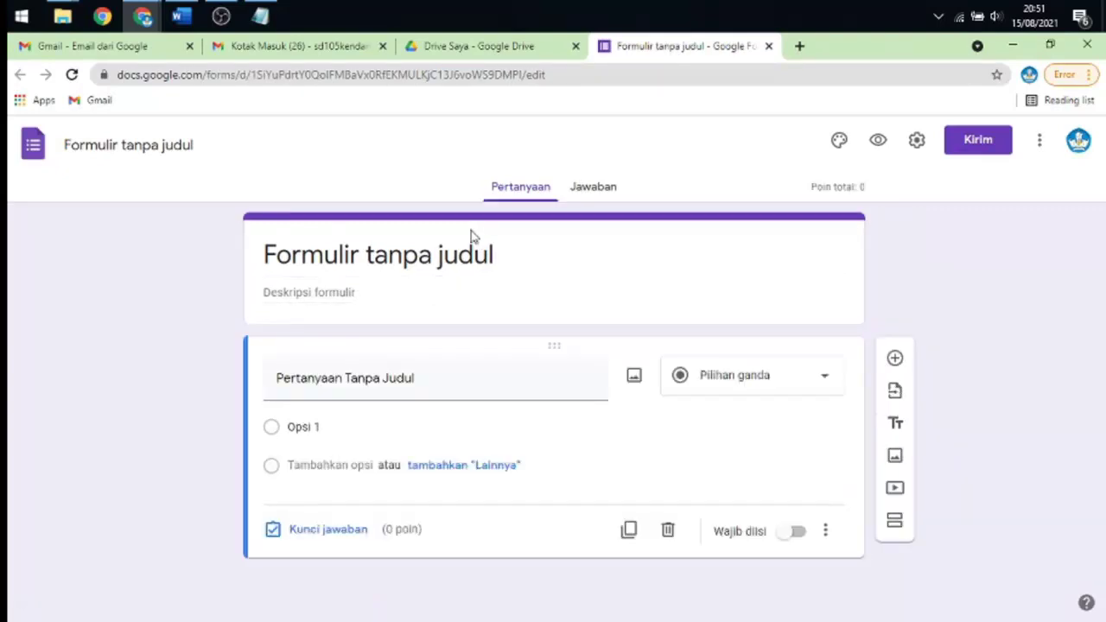
- Look over the live PTS form, then return to the untitled quiz and select its title
{"action": "mouse_move", "coordinate": [146, 13]}
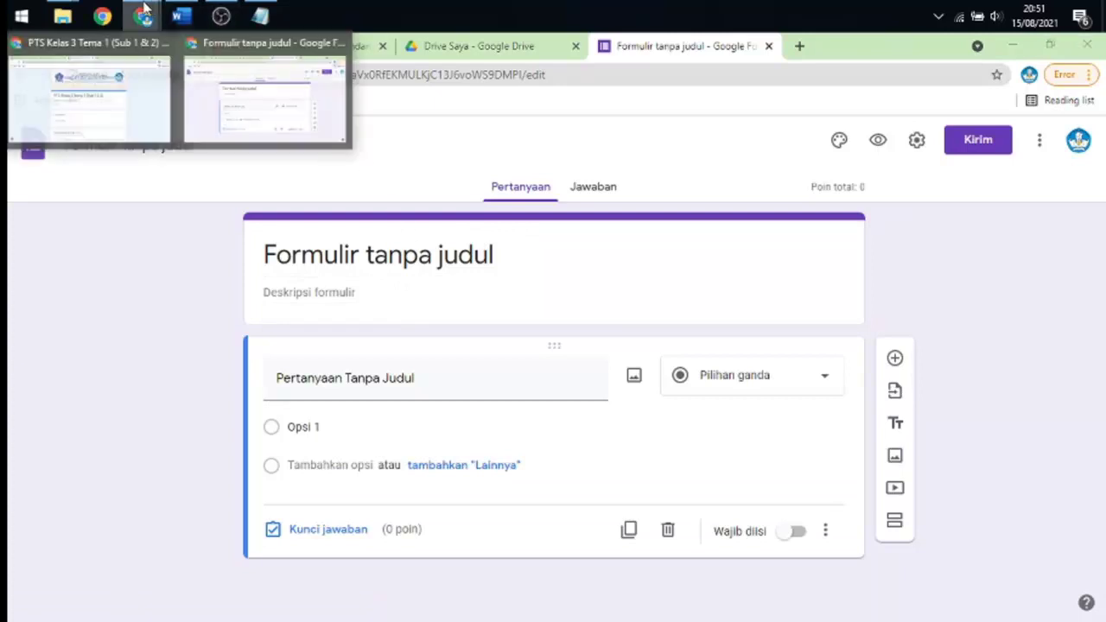
{"action": "left_click", "coordinate": [115, 98]}
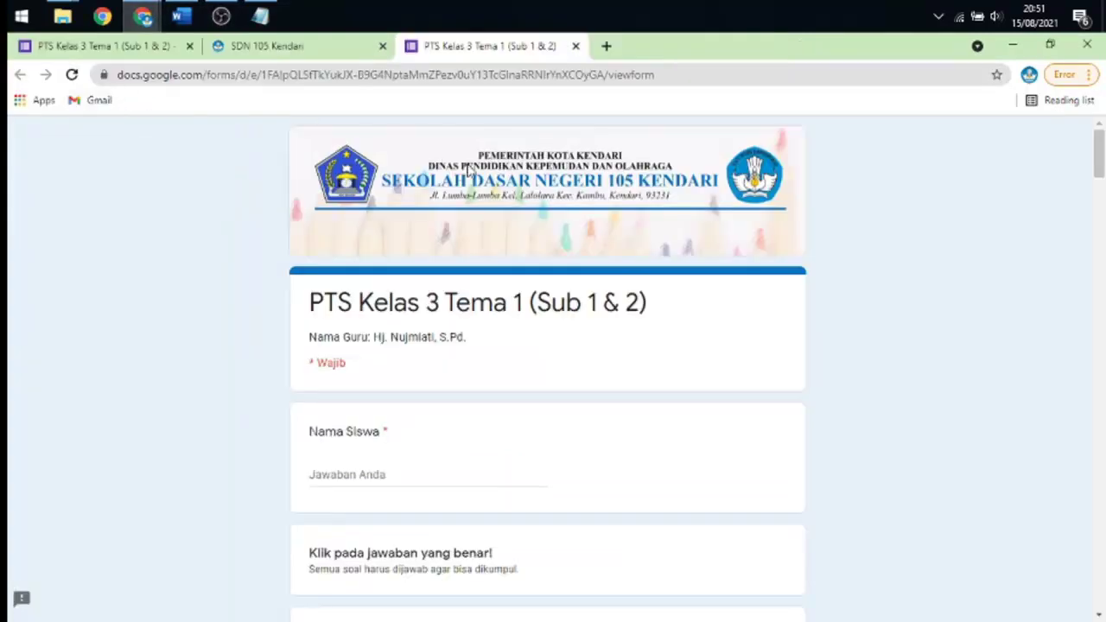
{"action": "scroll", "coordinate": [425, 328], "scroll_direction": "down", "scroll_amount": 1}
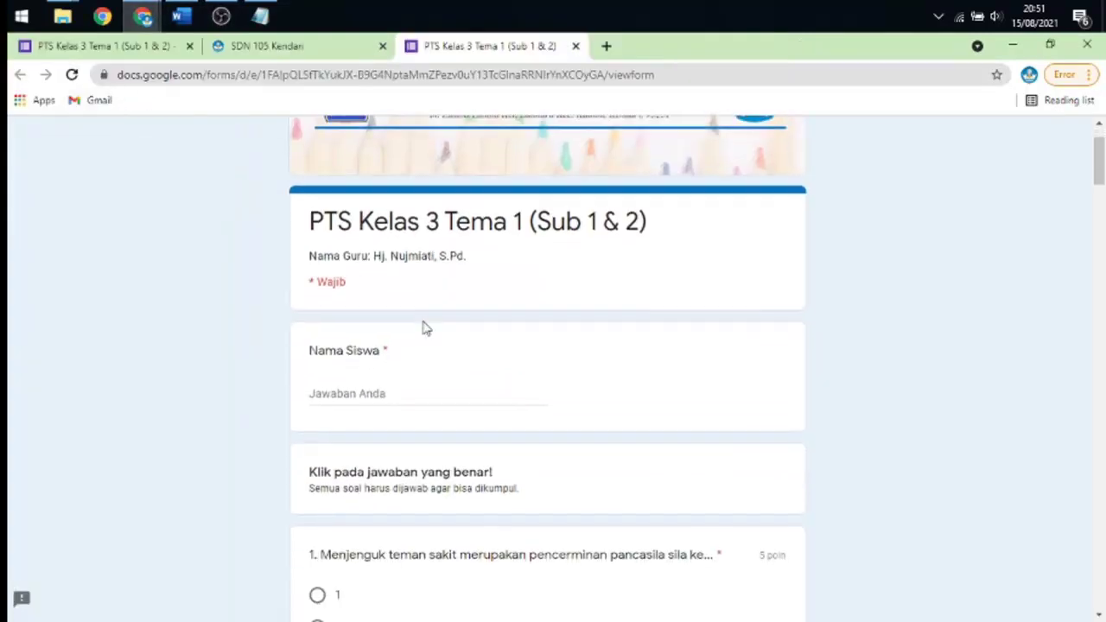
{"action": "scroll", "coordinate": [425, 328], "scroll_direction": "up", "scroll_amount": 1}
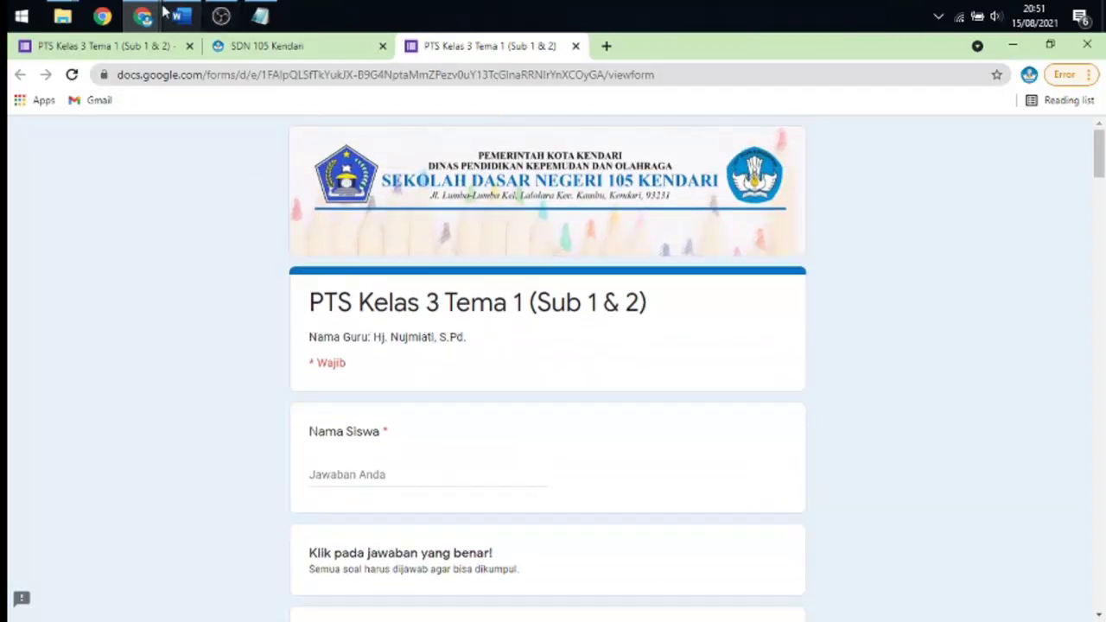
{"action": "mouse_move", "coordinate": [144, 15]}
{"action": "left_click", "coordinate": [235, 91]}
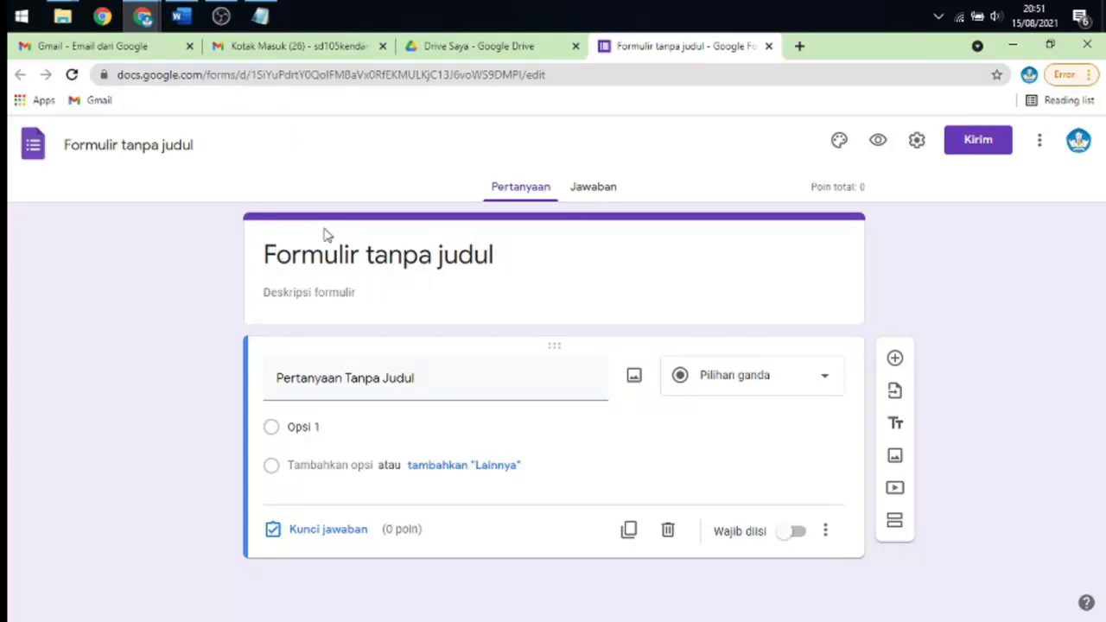
{"action": "left_click", "coordinate": [268, 251]}
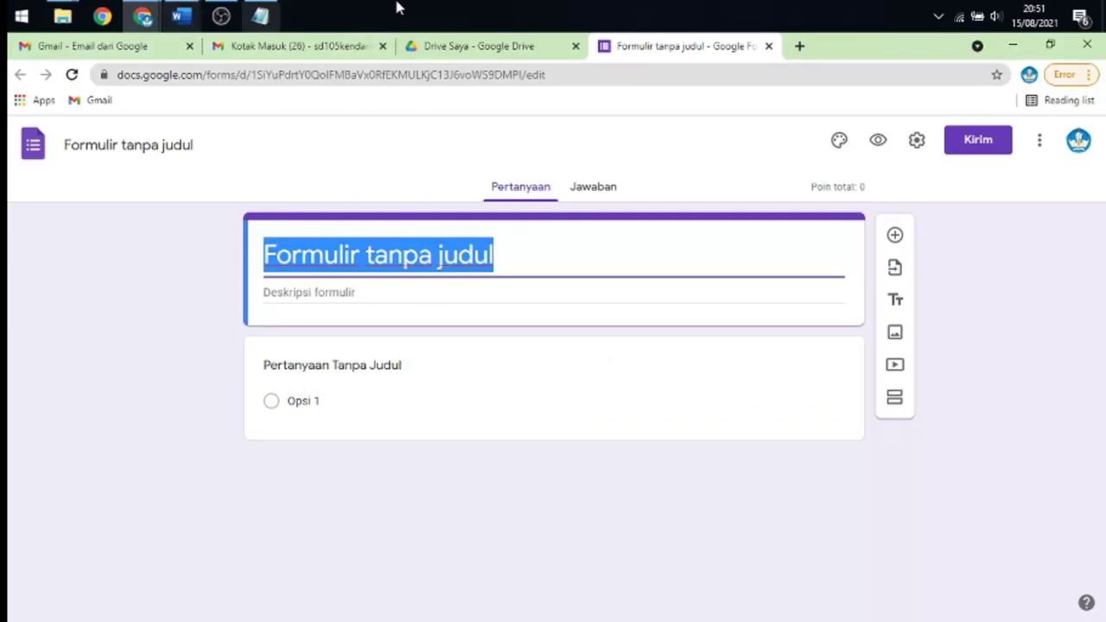
- Detach Drive into its own window and arrange the PTS form and Drive windows side by side
{"action": "left_click", "coordinate": [1050, 50]}
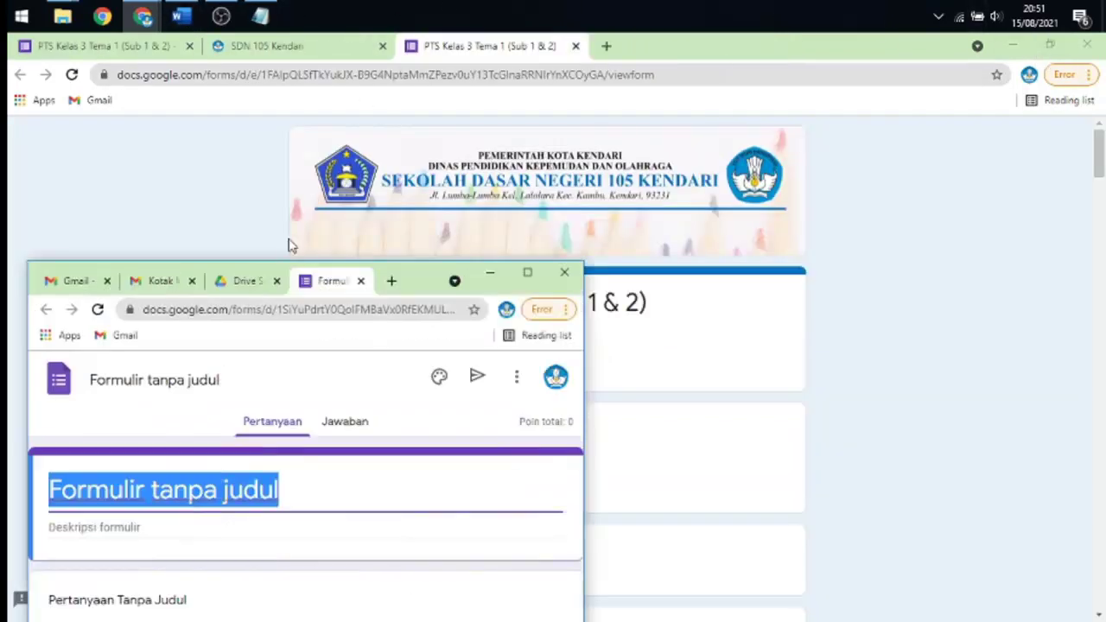
{"action": "left_click", "coordinate": [247, 279]}
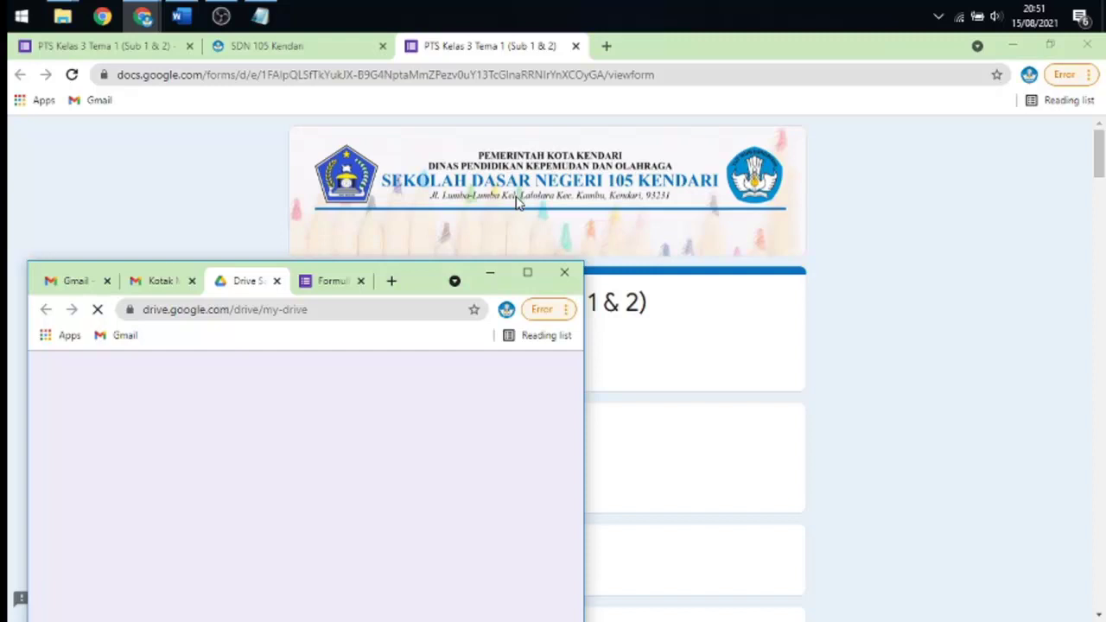
{"action": "left_click_drag", "start_coordinate": [515, 203], "coordinate": [820, 101]}
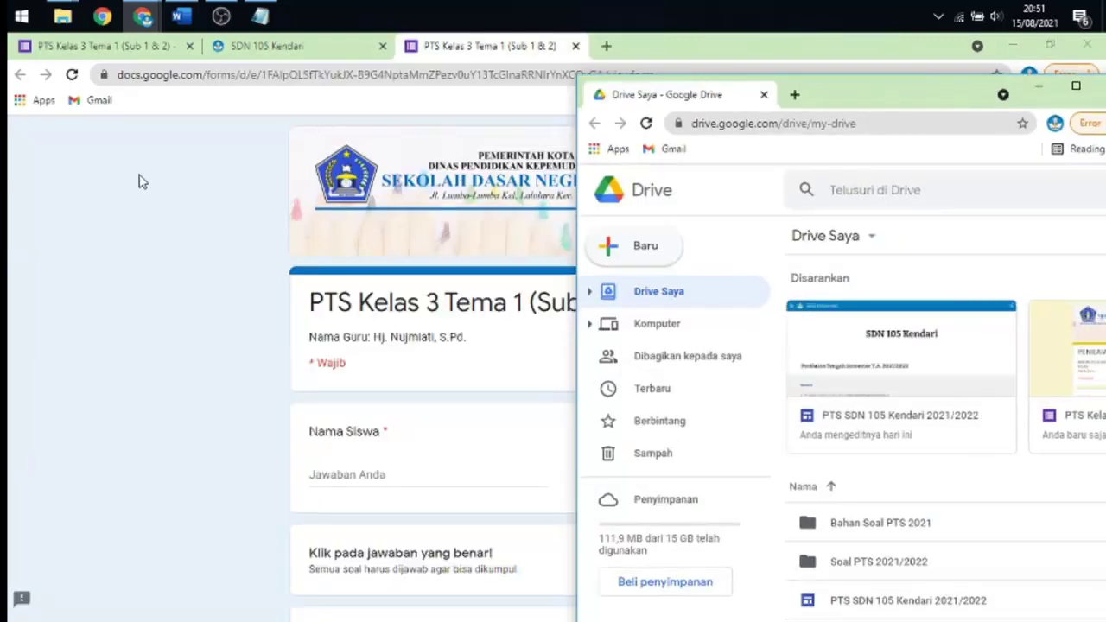
{"action": "left_click", "coordinate": [143, 179]}
{"action": "left_click", "coordinate": [1050, 45]}
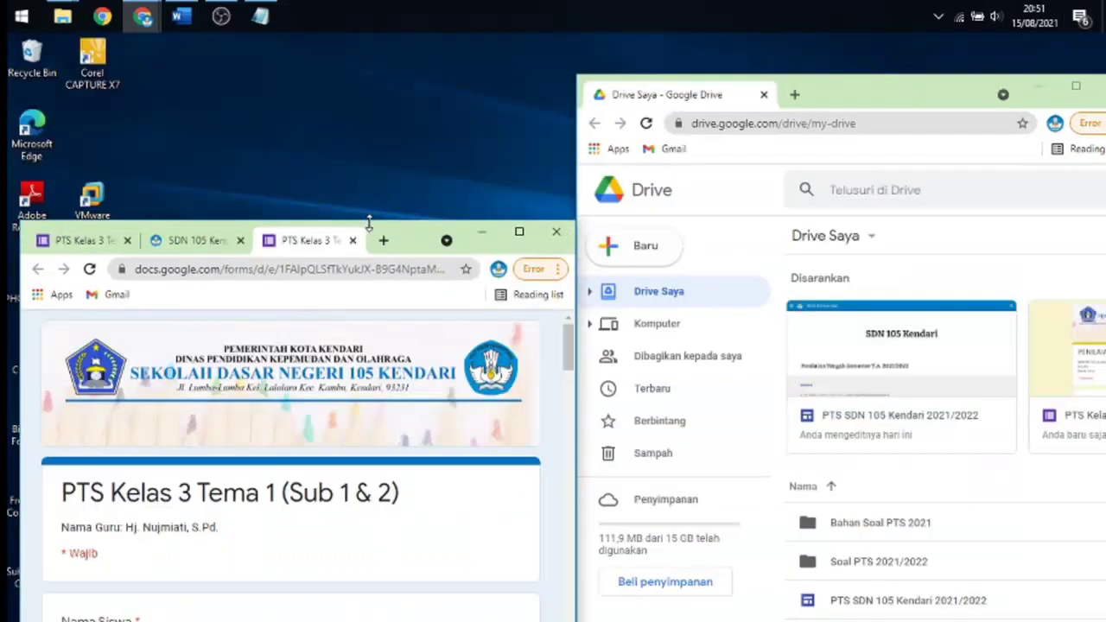
{"action": "left_click_drag", "start_coordinate": [369, 222], "coordinate": [423, 72]}
{"action": "left_click_drag", "start_coordinate": [400, 197], "coordinate": [390, 51]}
{"action": "left_click_drag", "start_coordinate": [836, 93], "coordinate": [843, 66]}
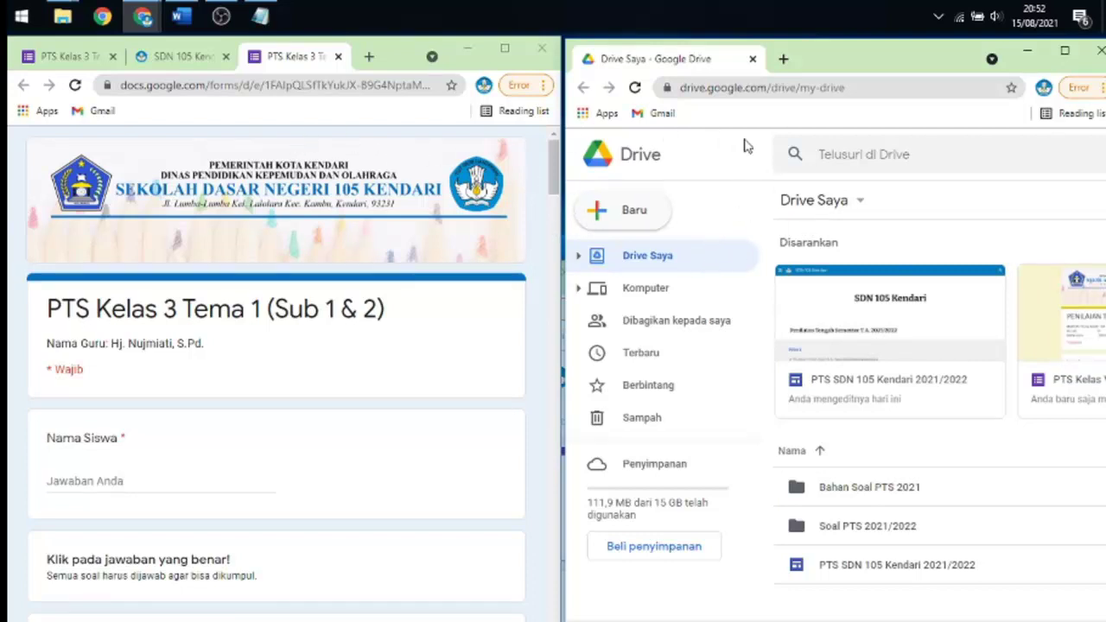
{"action": "mouse_move", "coordinate": [145, 15]}
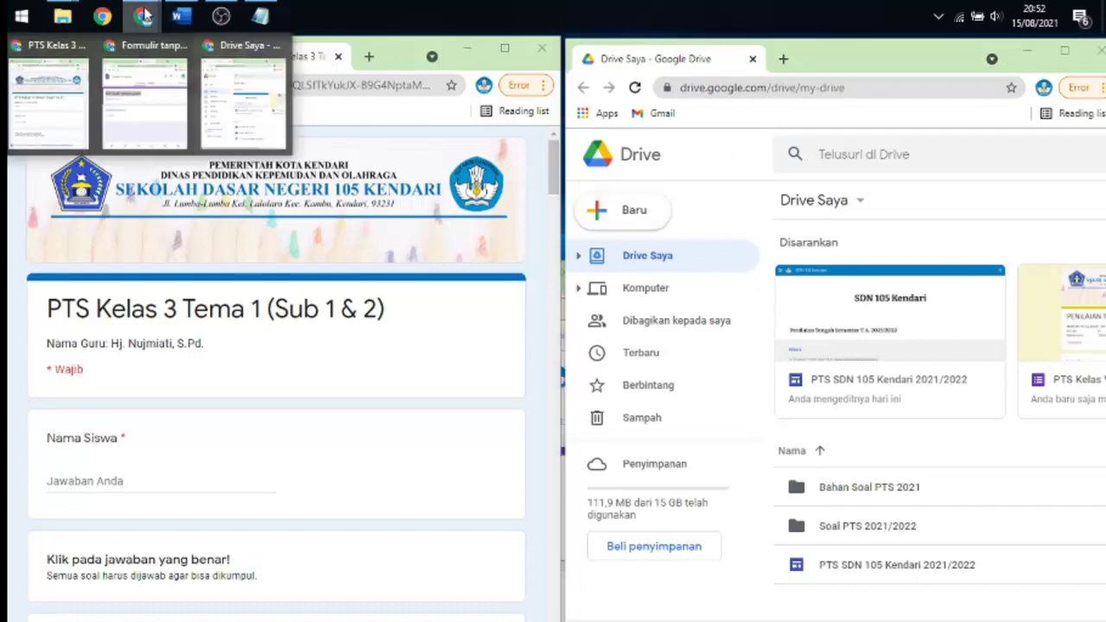
{"action": "left_click", "coordinate": [154, 108]}
- Title the quiz 'PTS Kelas 3 Tema 1 (Sub 1 & 2)'
{"action": "left_click_drag", "start_coordinate": [411, 273], "coordinate": [1104, 60]}
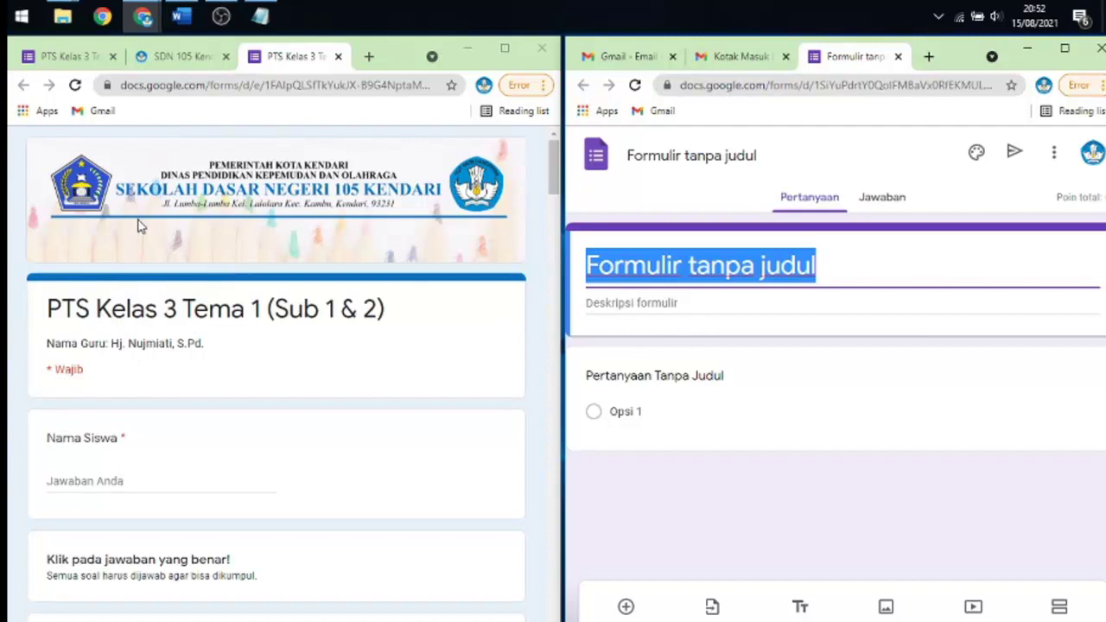
{"action": "scroll", "coordinate": [208, 383], "scroll_direction": "down", "scroll_amount": 3}
{"action": "scroll", "coordinate": [211, 380], "scroll_direction": "up", "scroll_amount": 3}
{"action": "type", "text": "PTS"}
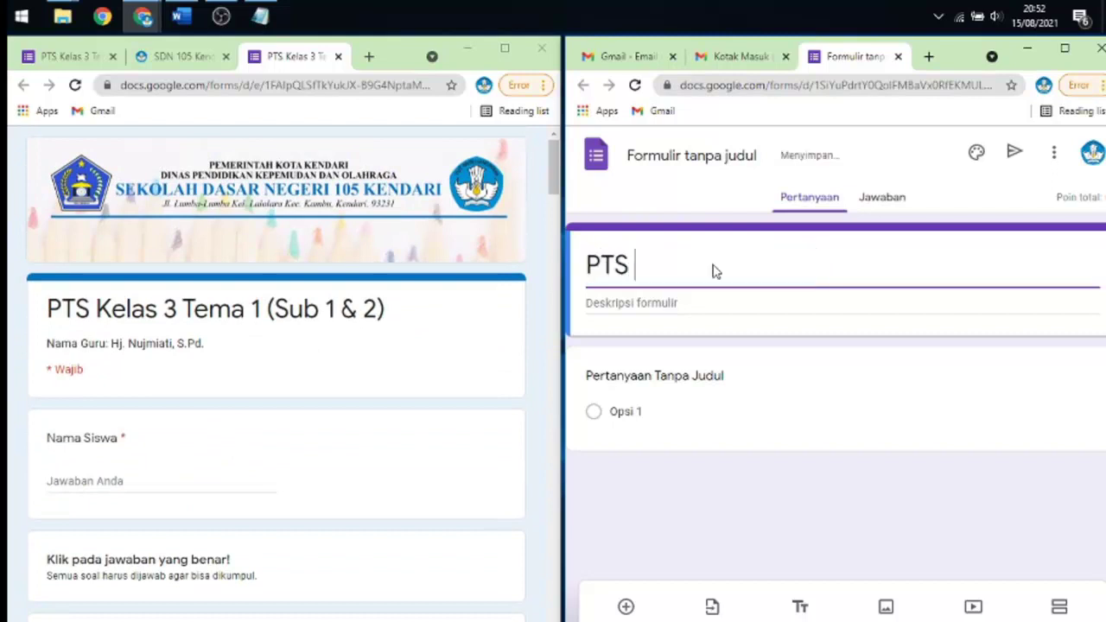
{"action": "type", "text": " Kelas"}
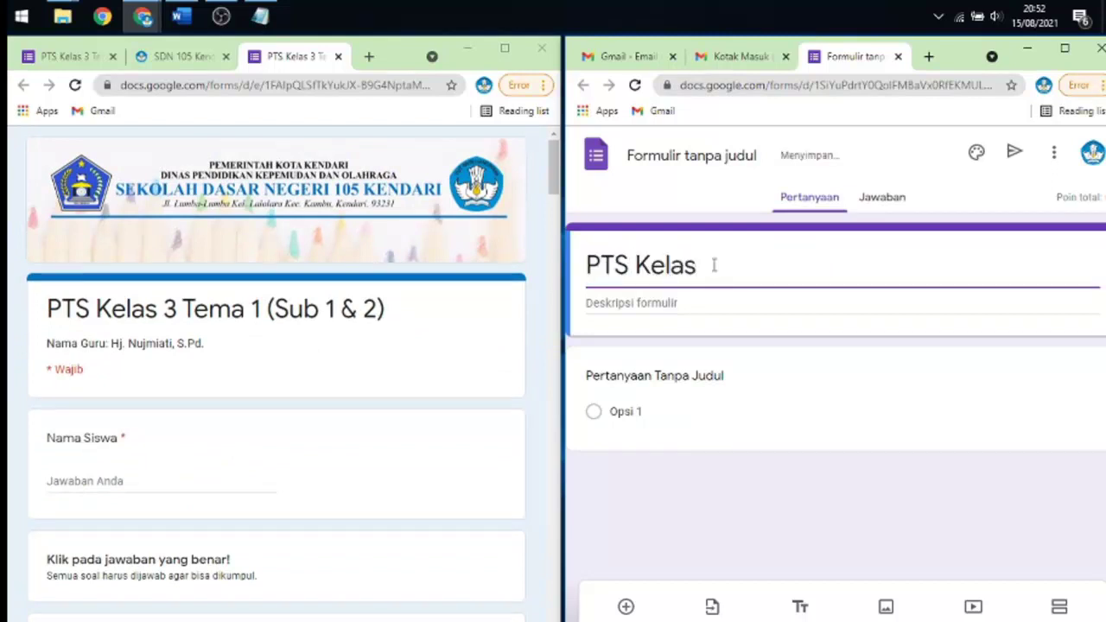
{"action": "type", "text": " 3 Tem"}
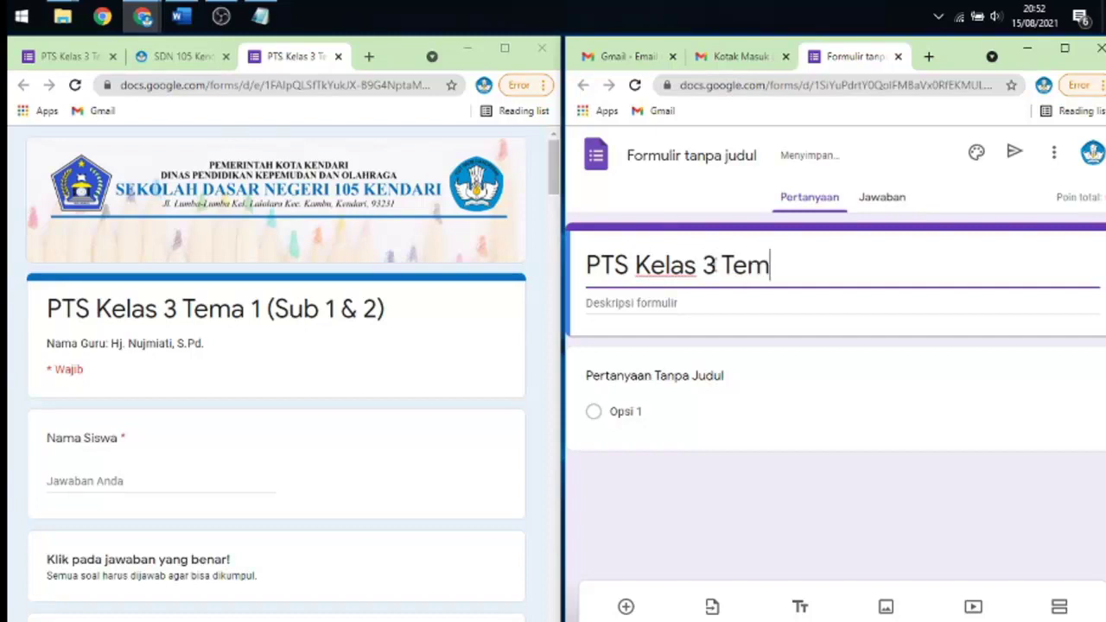
{"action": "type", "text": "a 1 ()"}
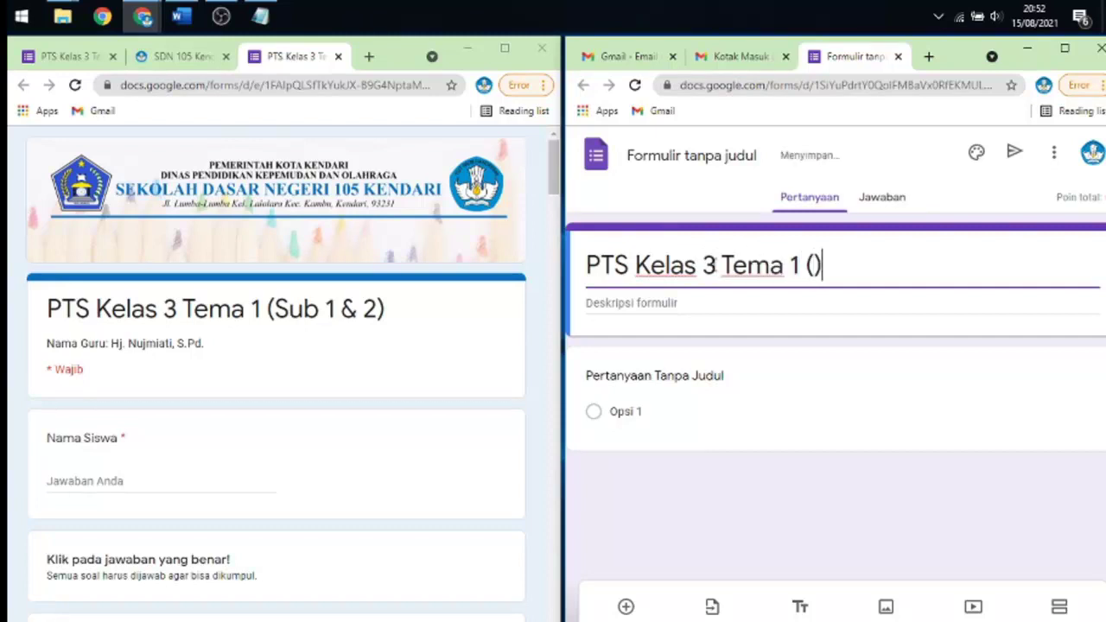
{"action": "key", "text": "Left"}
{"action": "type", "text": "Sub "}
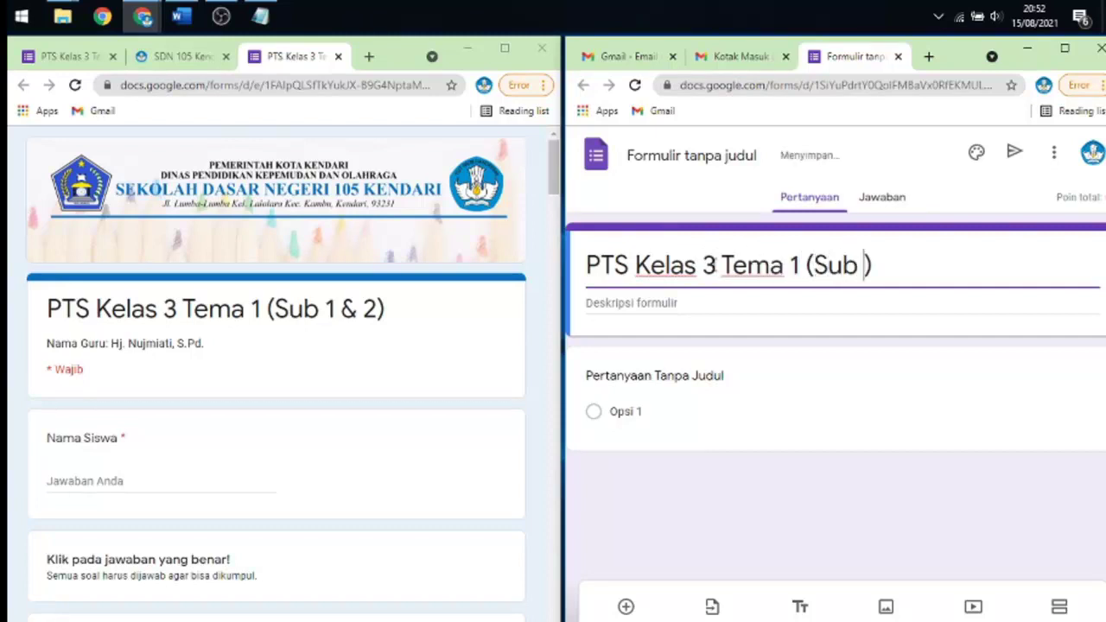
{"action": "type", "text": "1 &"}
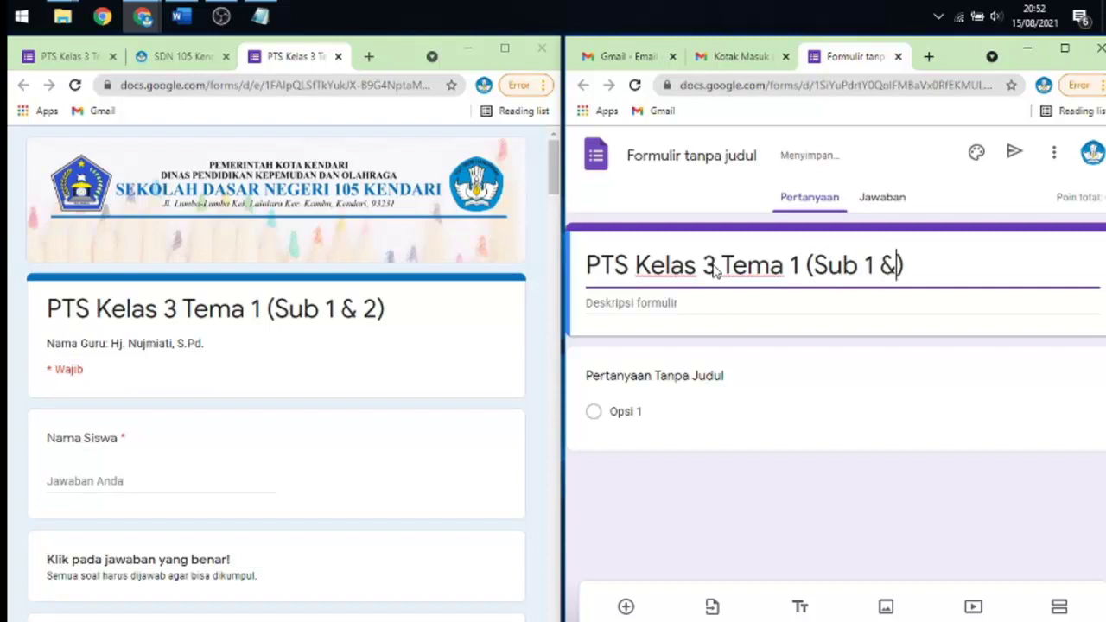
{"action": "type", "text": " 2"}
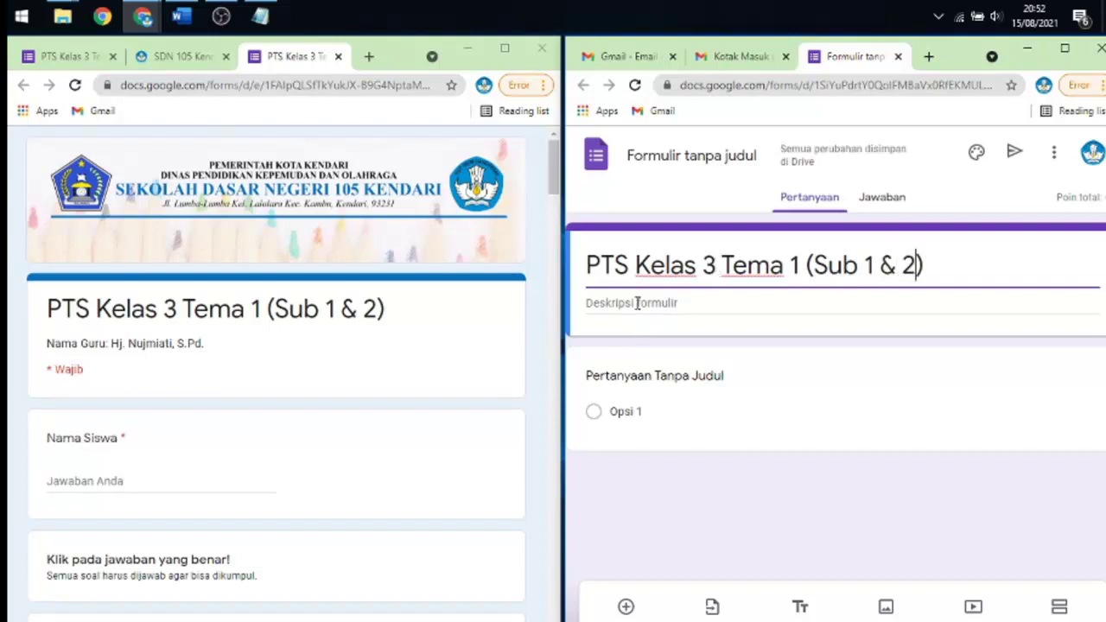
- Enter a 'Nama Guru:' line with the teacher's name as description and maximize the editor
{"action": "left_click", "coordinate": [636, 303]}
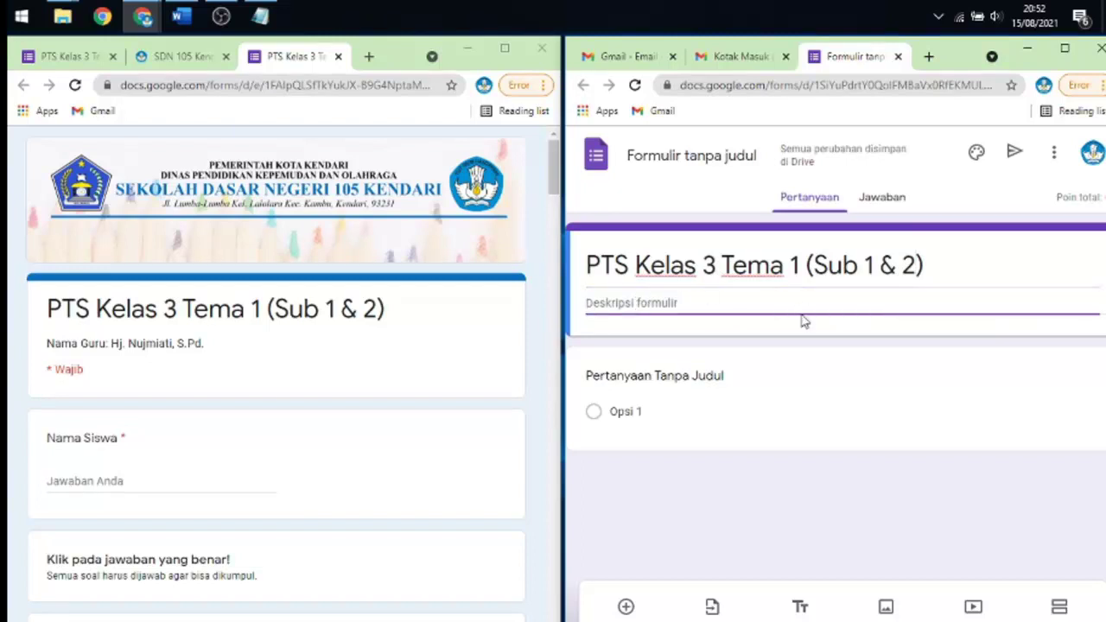
{"action": "type", "text": "Nama Guru"}
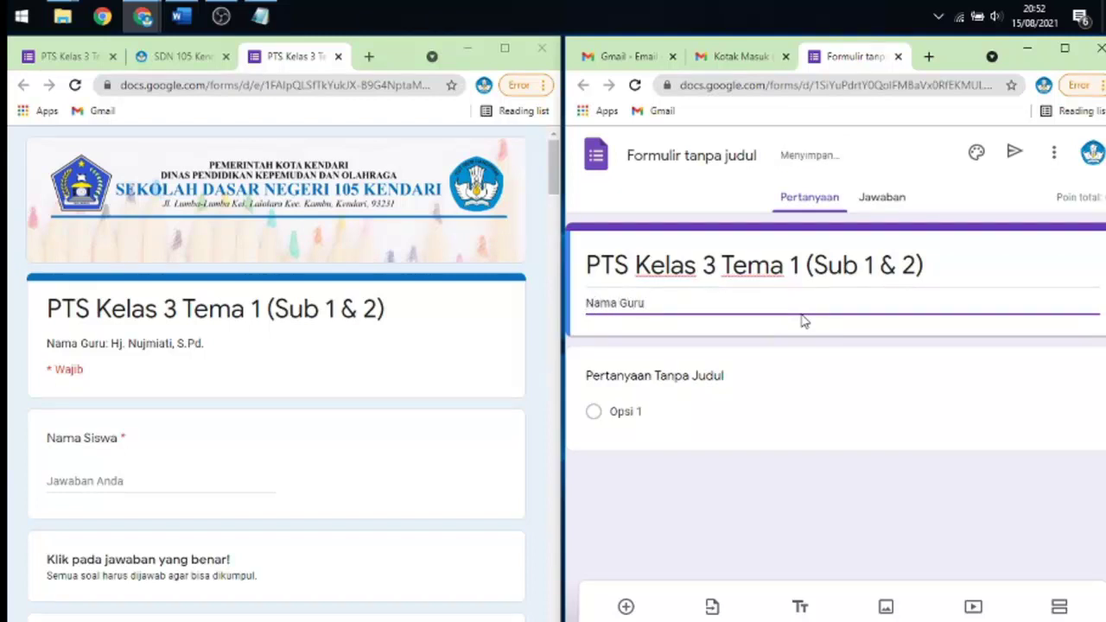
{"action": "type", "text": ": Hj"}
{"action": "type", "text": "S.Pd"}
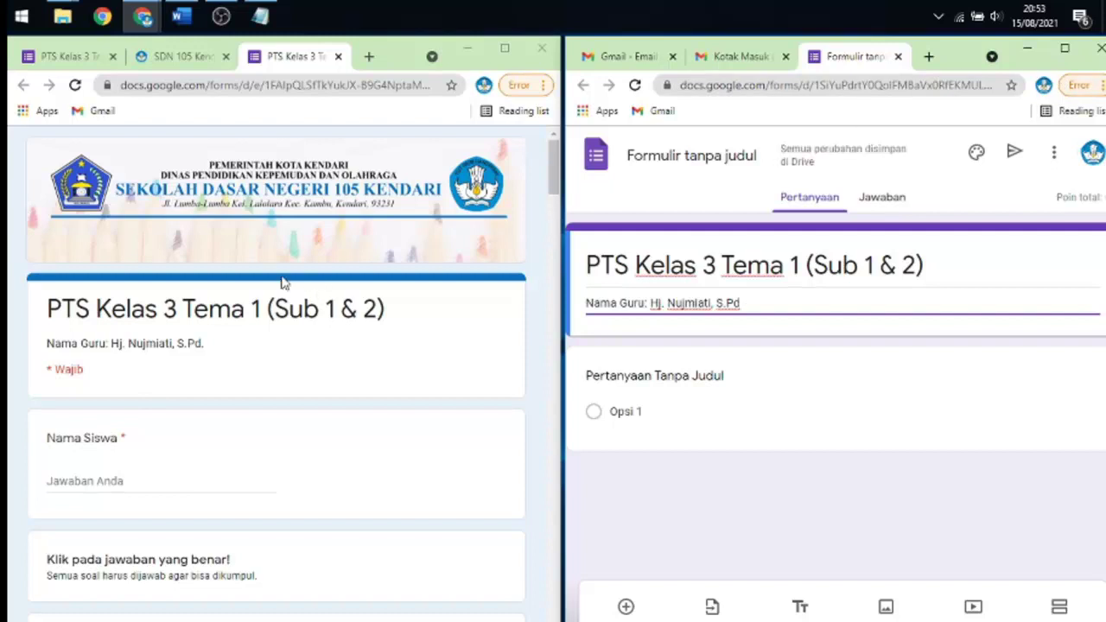
{"action": "left_click", "coordinate": [801, 506]}
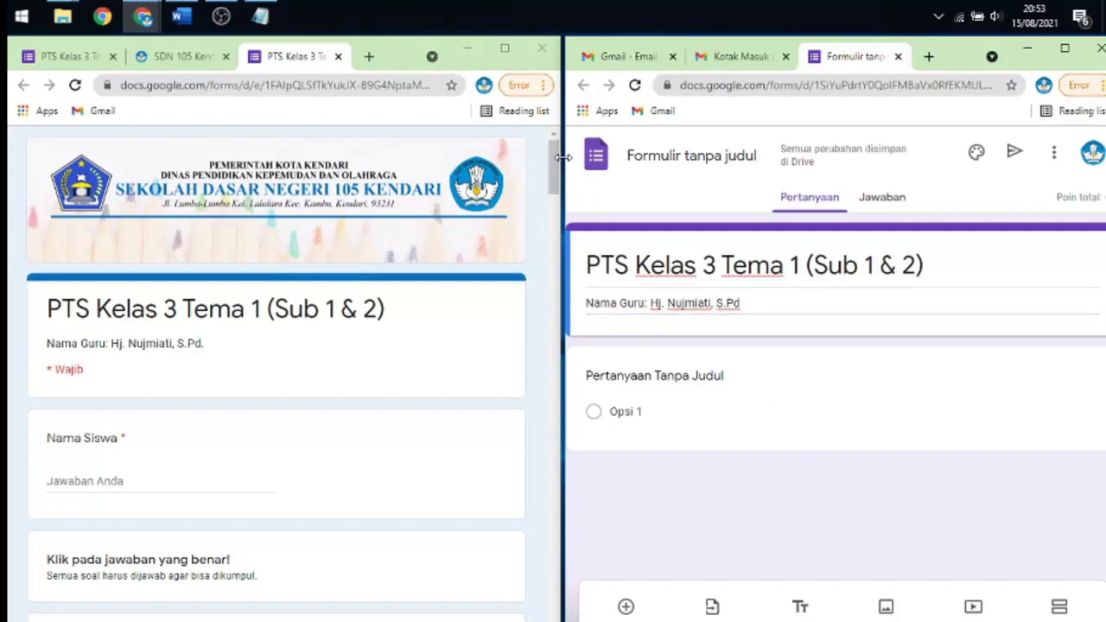
{"action": "mouse_move", "coordinate": [557, 151]}
{"action": "left_mouse_down"}
{"action": "mouse_move", "coordinate": [559, 185]}
{"action": "mouse_move", "coordinate": [562, 158]}
{"action": "left_mouse_up"}
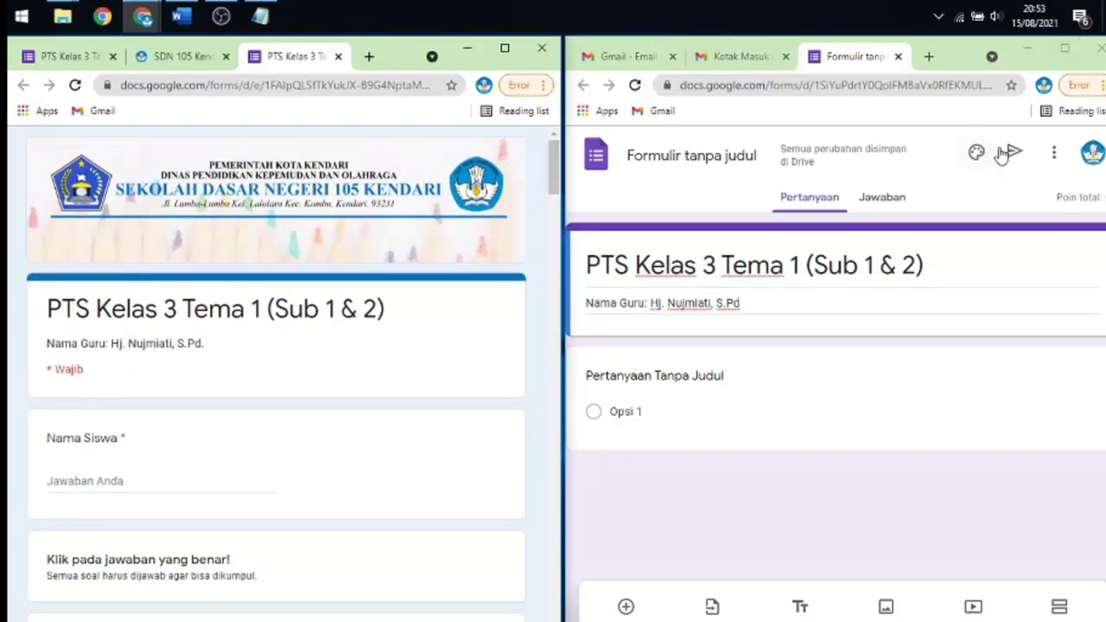
{"action": "left_click", "coordinate": [1063, 48]}
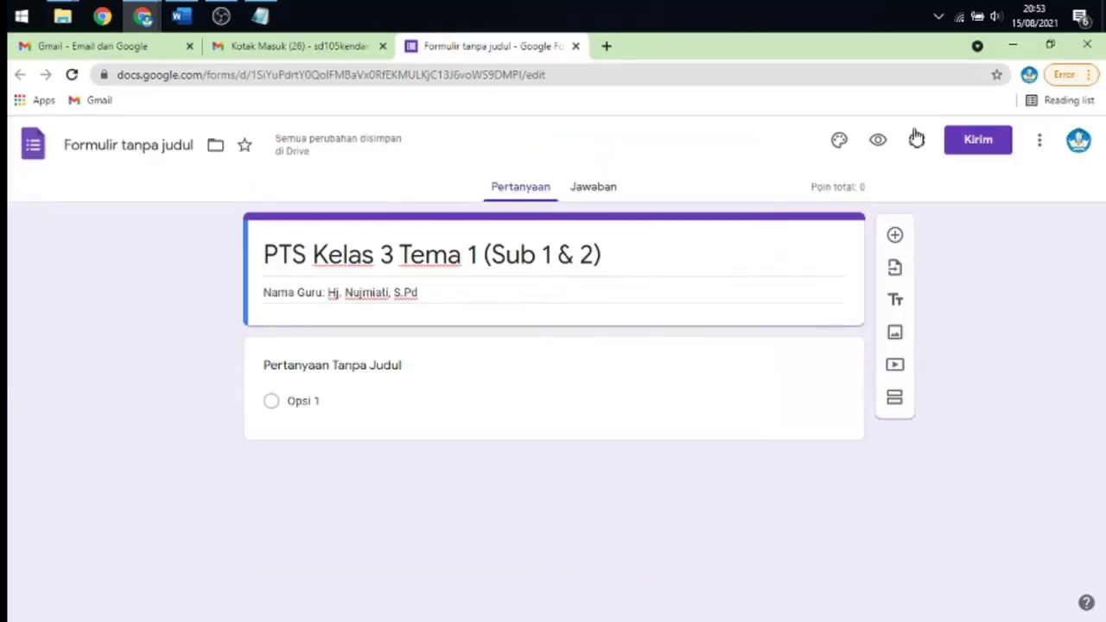
- Browse the theme's header images, then switch to the UNGGAH upload option
{"action": "left_click", "coordinate": [839, 143]}
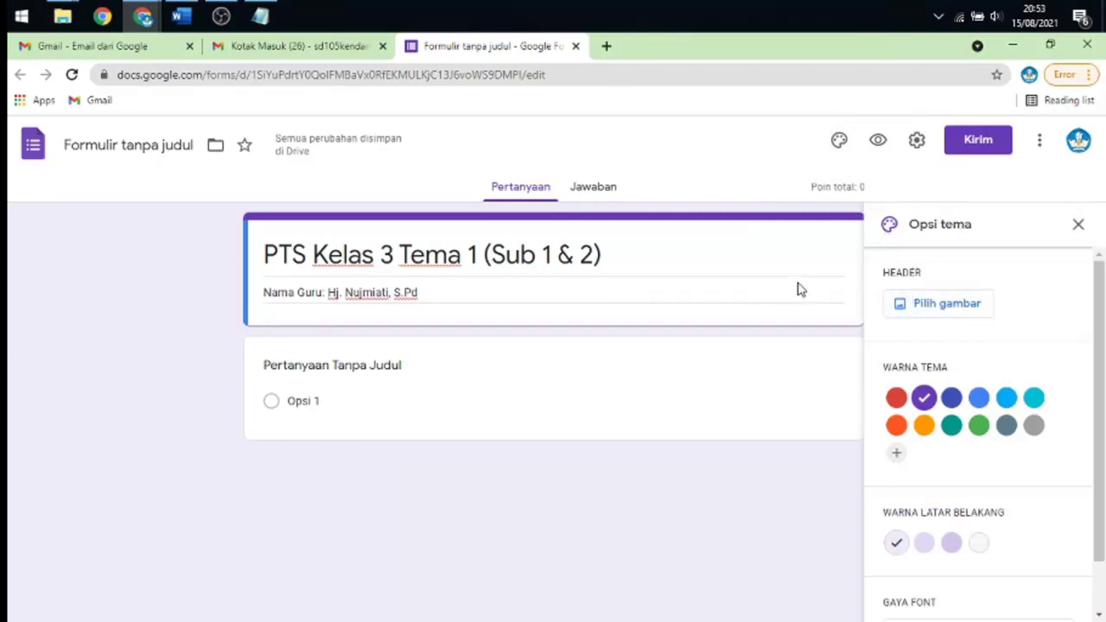
{"action": "left_click", "coordinate": [939, 306]}
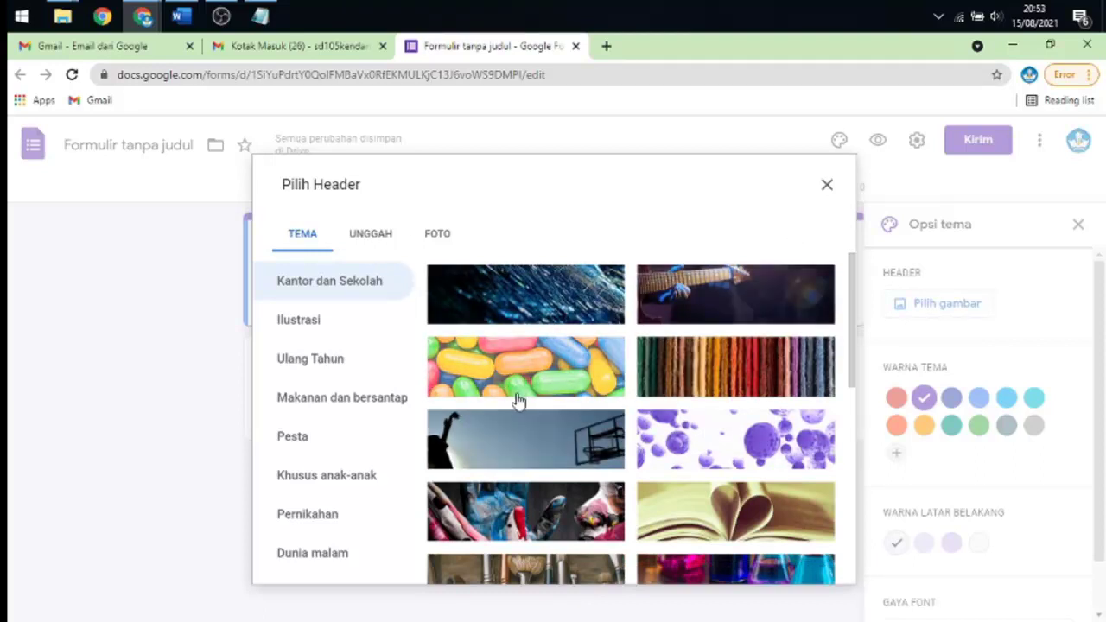
{"action": "scroll", "coordinate": [512, 414], "scroll_direction": "down", "scroll_amount": 3}
{"action": "scroll", "coordinate": [518, 413], "scroll_direction": "down", "scroll_amount": 10}
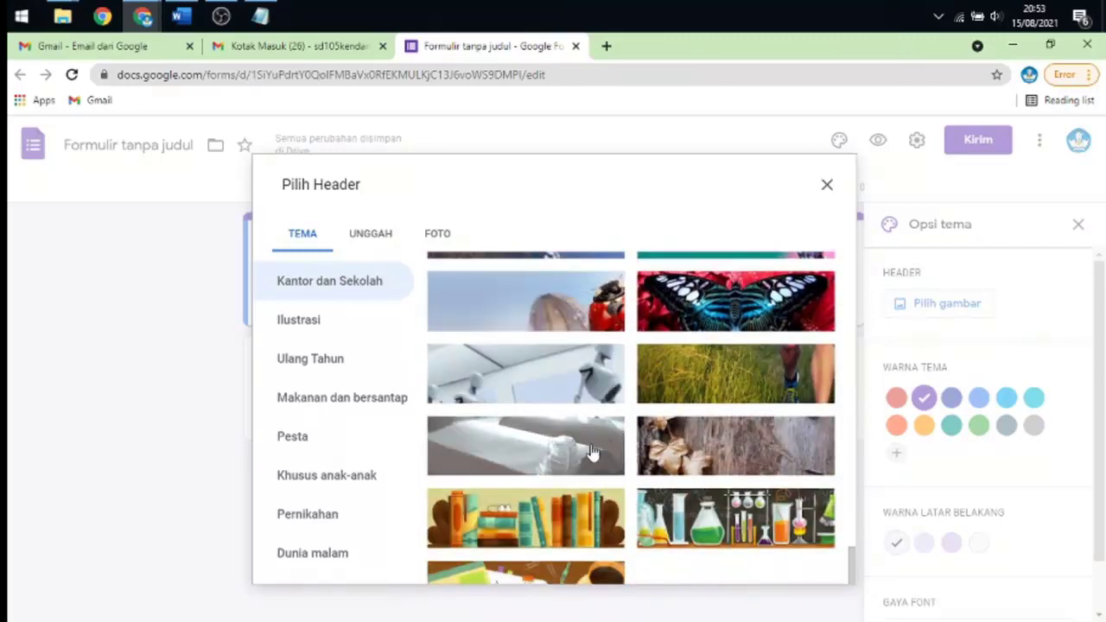
{"action": "scroll", "coordinate": [593, 452], "scroll_direction": "up", "scroll_amount": 10}
{"action": "scroll", "coordinate": [562, 453], "scroll_direction": "up", "scroll_amount": 1}
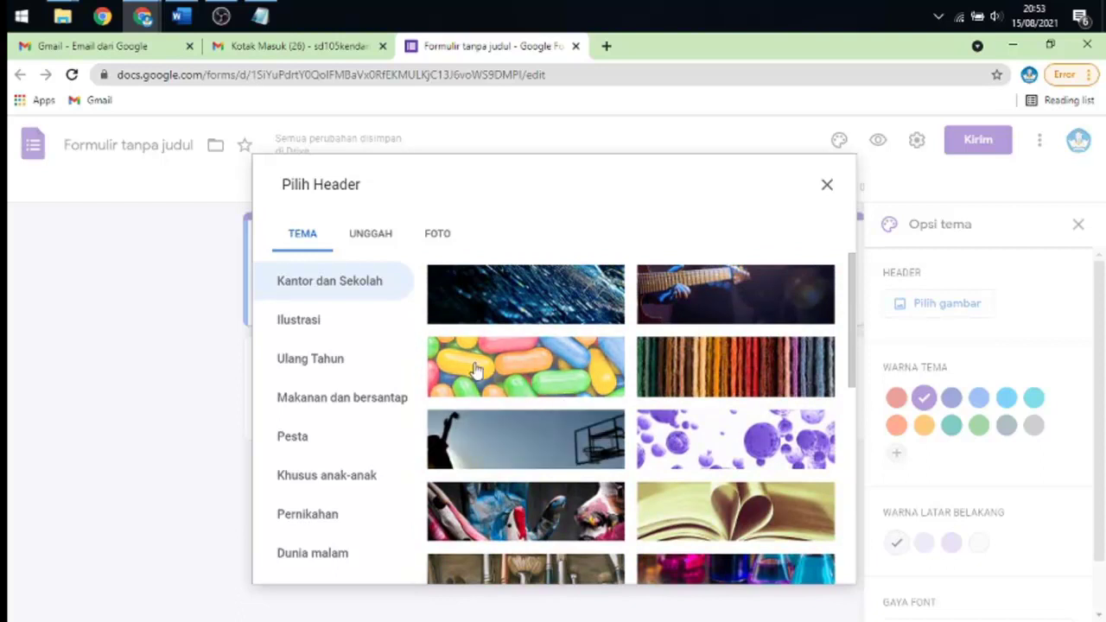
{"action": "left_click", "coordinate": [375, 242]}
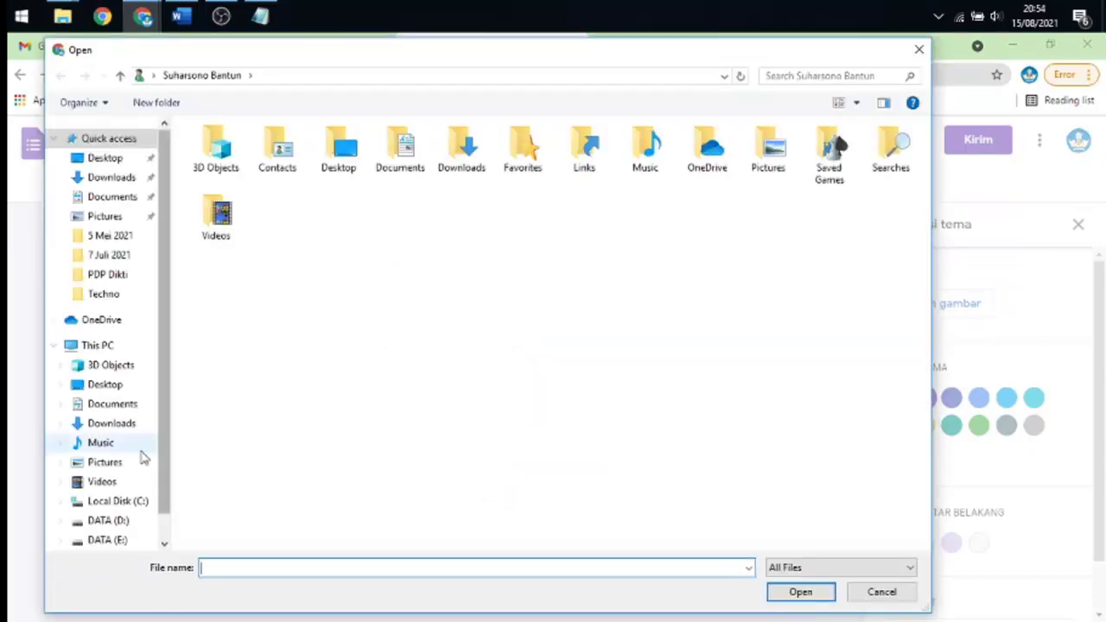
- Upload 'header soal' from Pictures > PTS and confirm the cropped image as header
{"action": "left_click", "coordinate": [104, 467]}
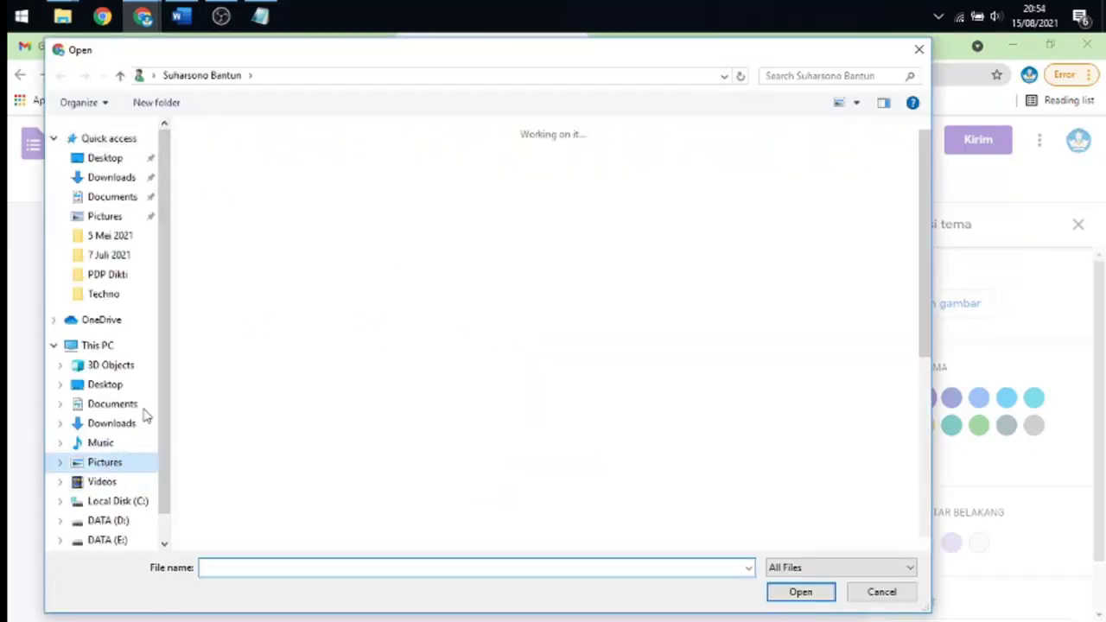
{"action": "double_click", "coordinate": [304, 183]}
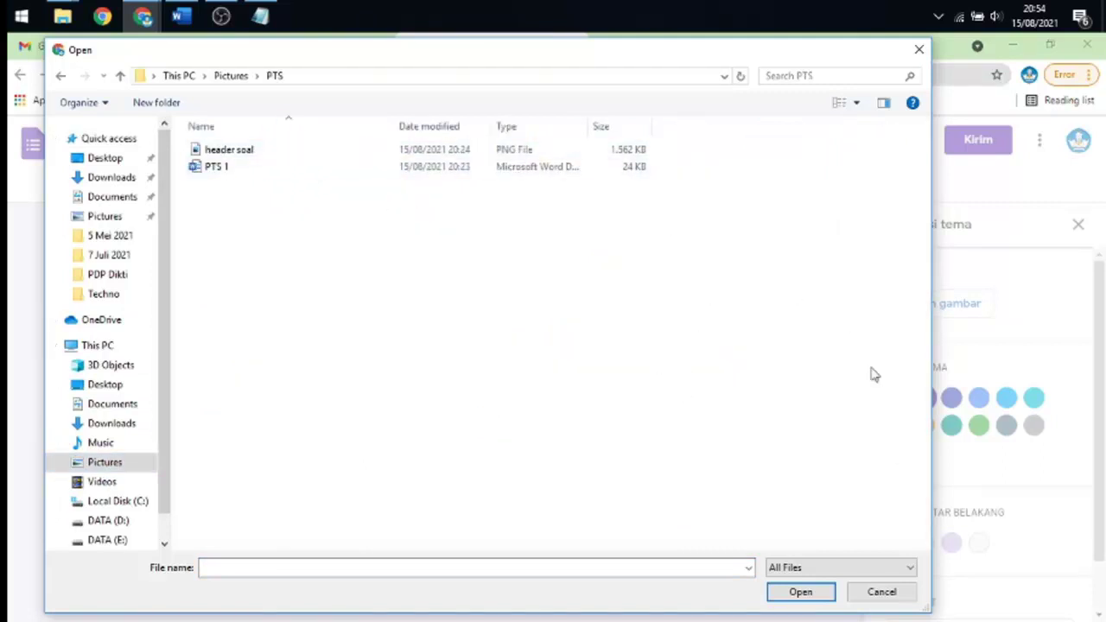
{"action": "left_click", "coordinate": [846, 108]}
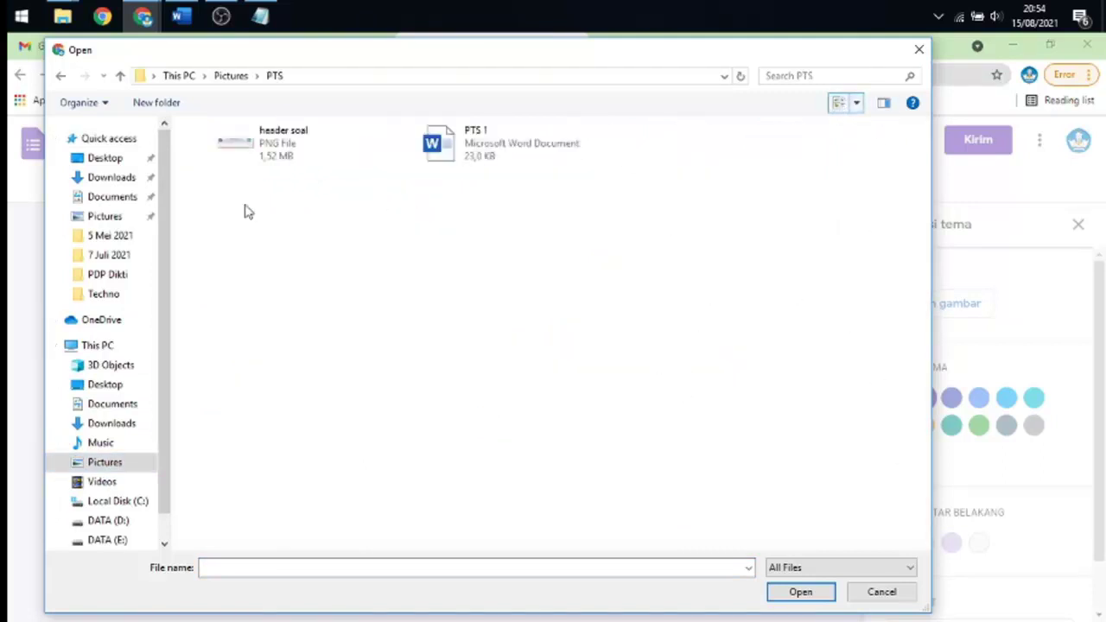
{"action": "left_click", "coordinate": [266, 151]}
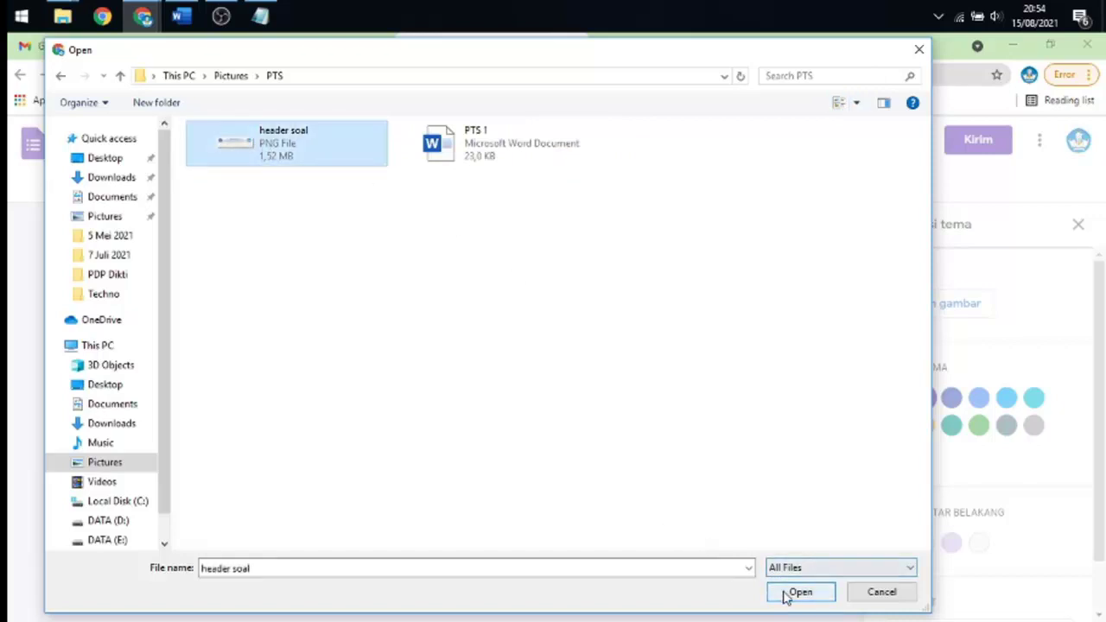
{"action": "left_click", "coordinate": [787, 593]}
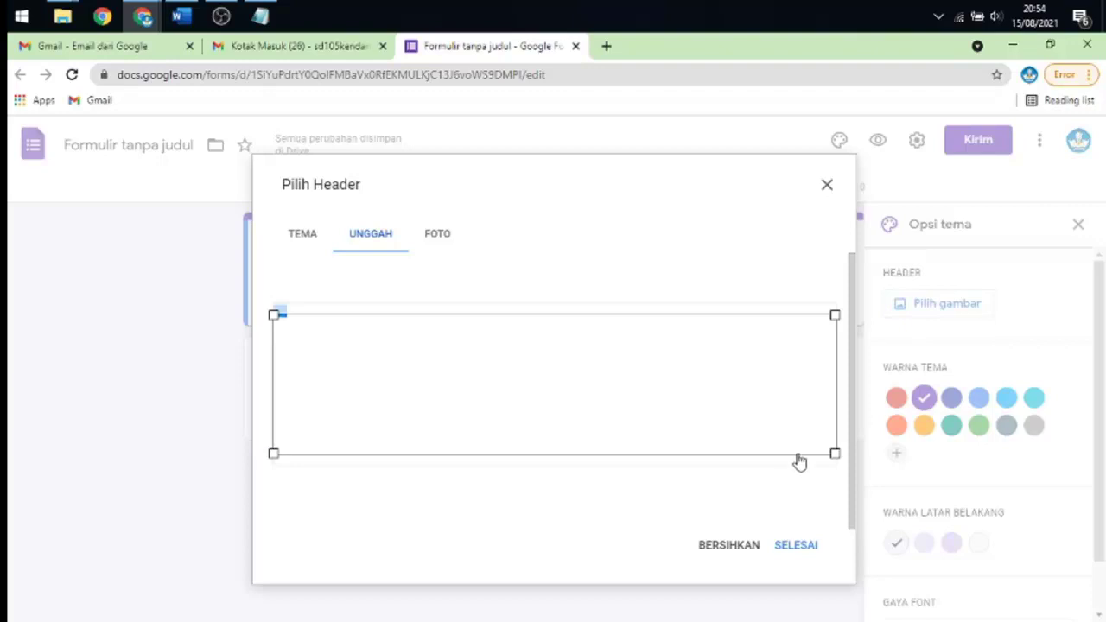
{"action": "left_click", "coordinate": [795, 543]}
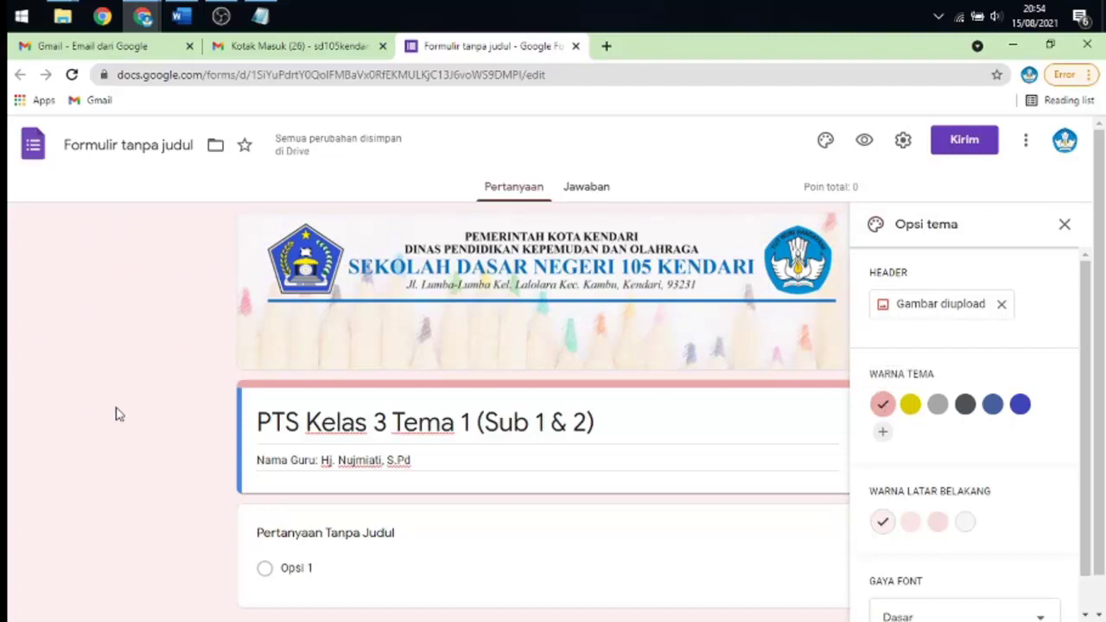
- Try yellow, grey, dark grey, slate blue and bright blue theme colours, then return to pink
{"action": "left_click", "coordinate": [912, 406]}
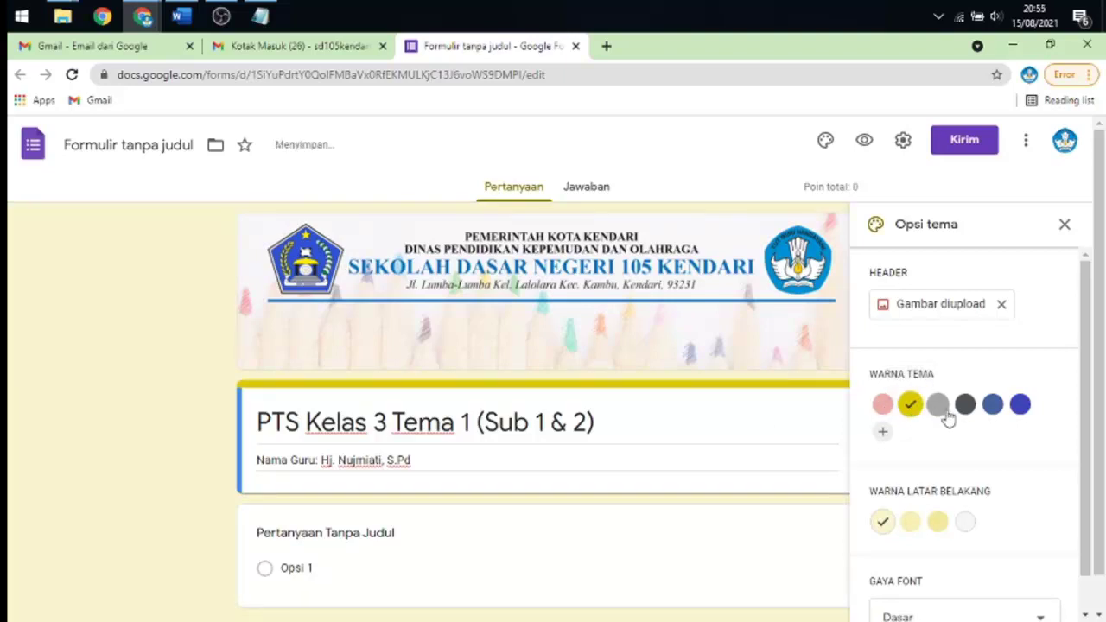
{"action": "left_click", "coordinate": [938, 406]}
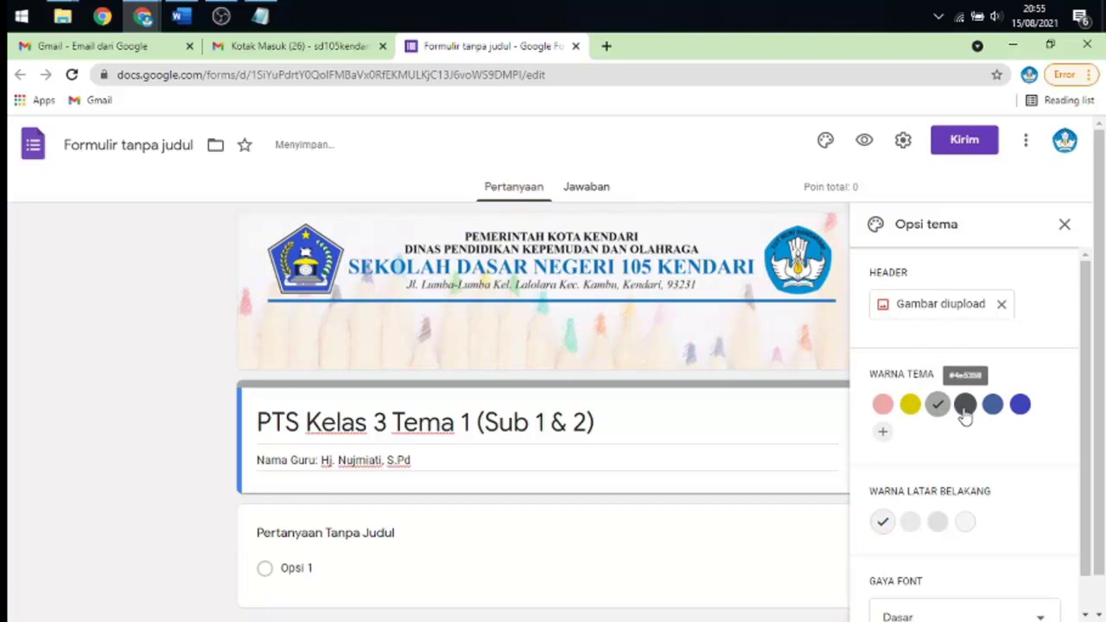
{"action": "left_click", "coordinate": [965, 406]}
{"action": "left_click", "coordinate": [992, 413]}
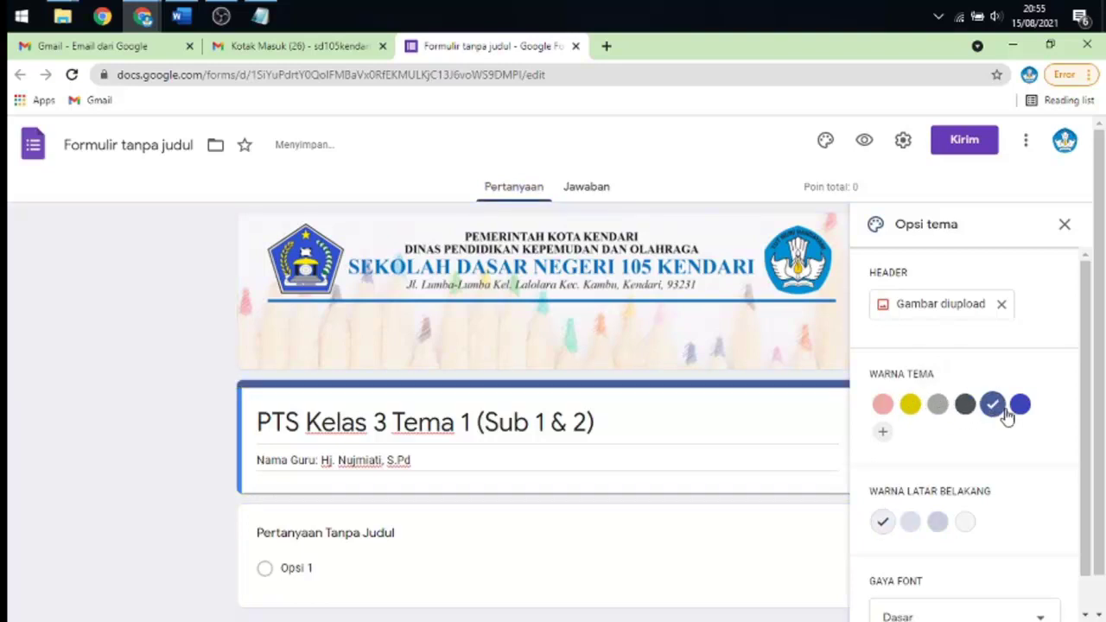
{"action": "left_click", "coordinate": [1025, 411]}
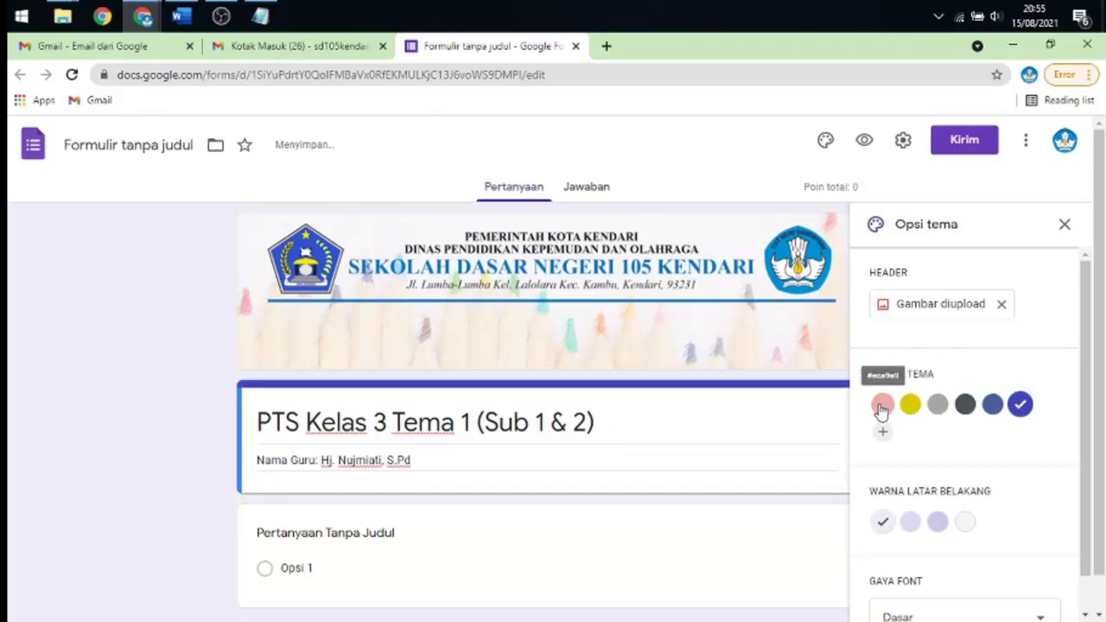
{"action": "left_click", "coordinate": [882, 406]}
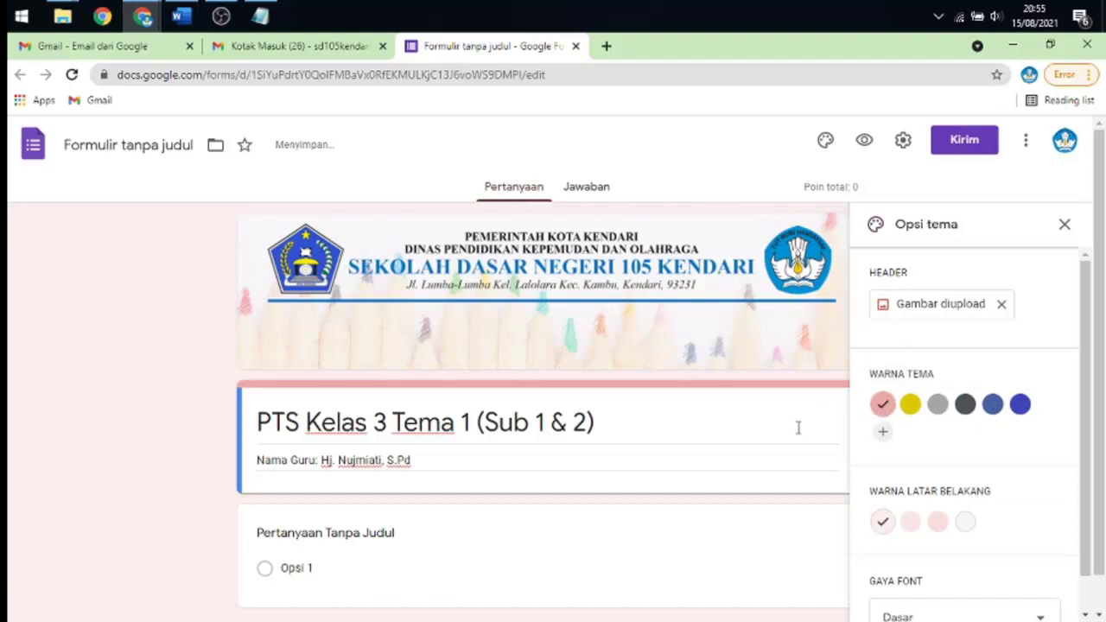
- Try Dekoratif, Lucu and Formal fonts, settle on Dasar, and close theme options
{"action": "scroll", "coordinate": [990, 390], "scroll_direction": "down", "scroll_amount": 2}
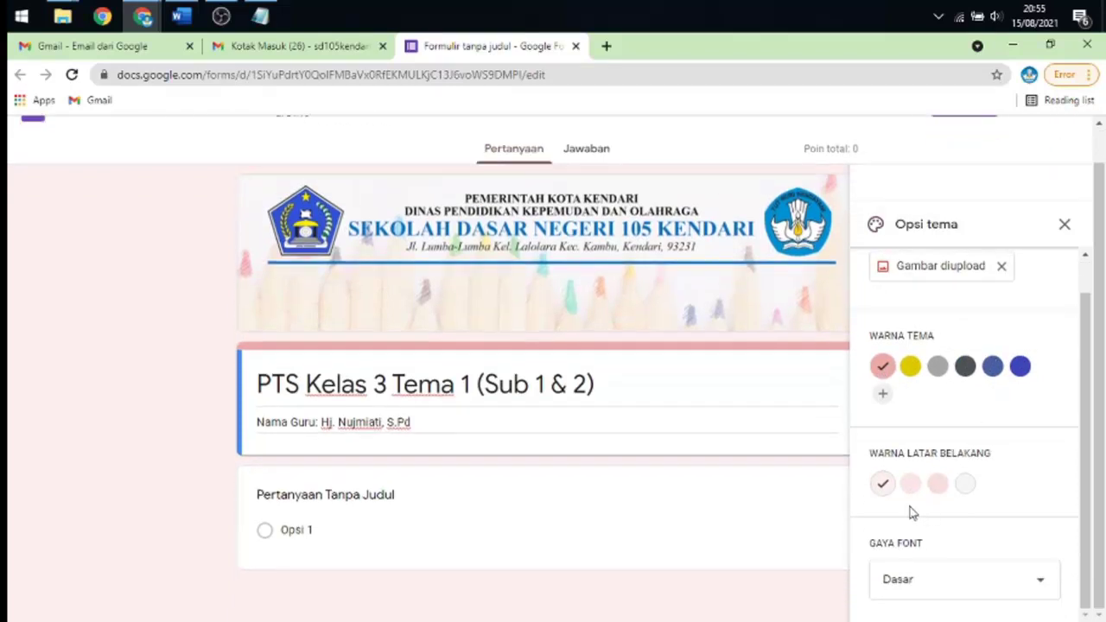
{"action": "left_click", "coordinate": [930, 588]}
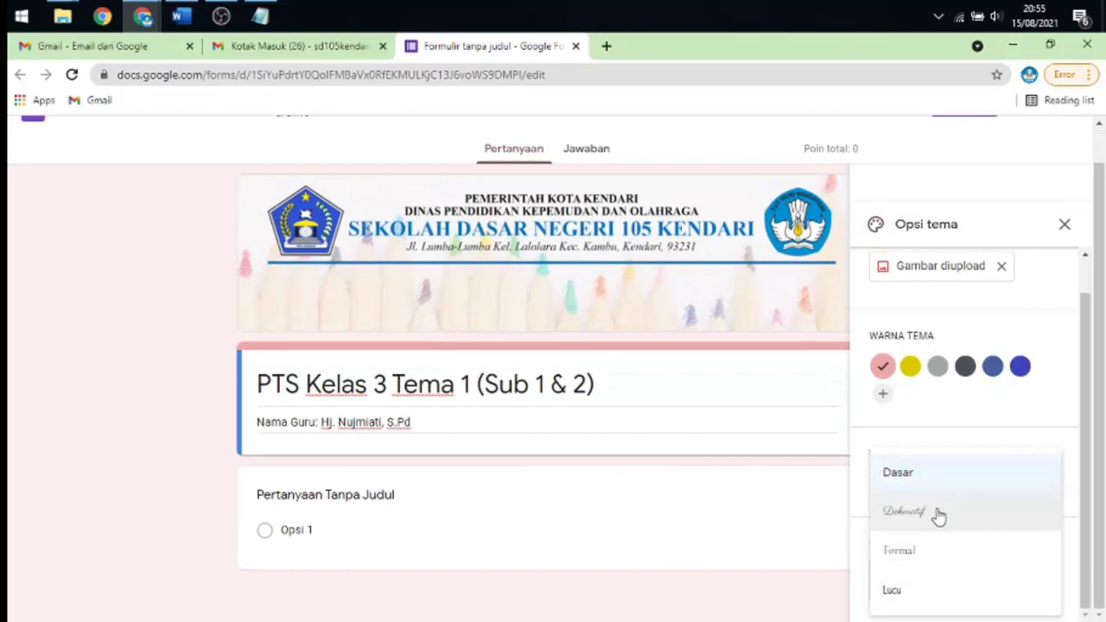
{"action": "left_click", "coordinate": [940, 516]}
{"action": "left_click", "coordinate": [925, 583]}
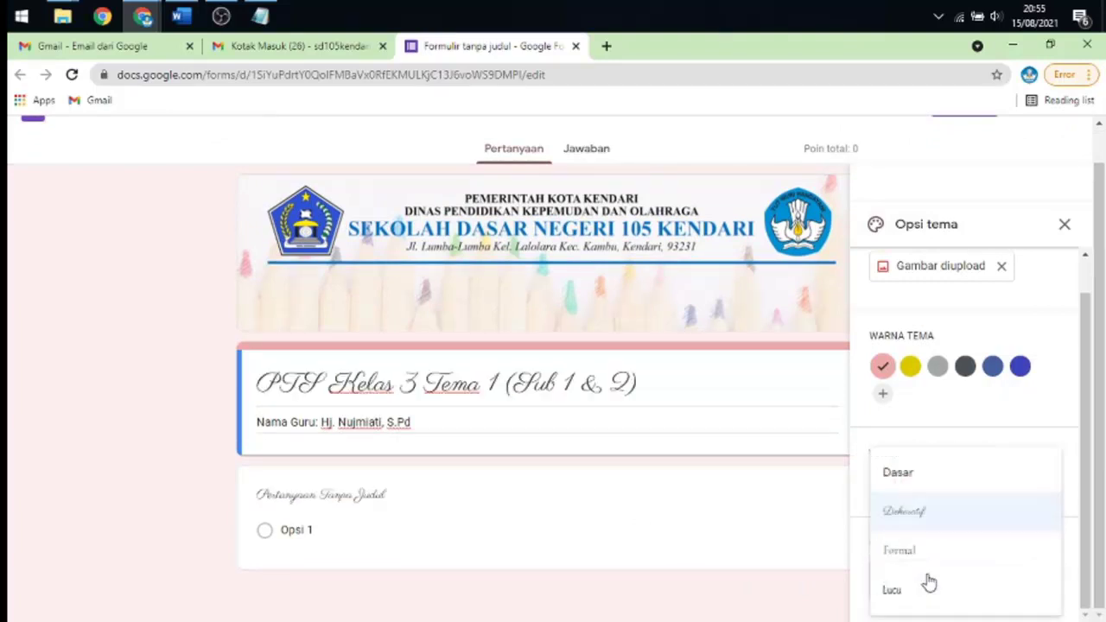
{"action": "left_click", "coordinate": [925, 593]}
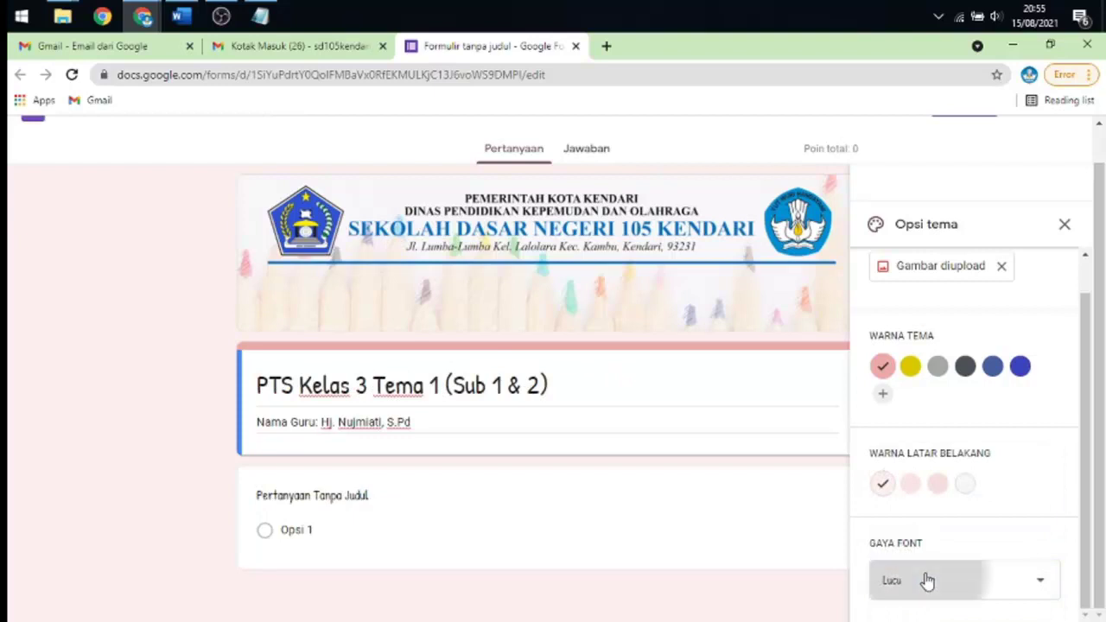
{"action": "left_click", "coordinate": [923, 581]}
{"action": "left_click", "coordinate": [895, 557]}
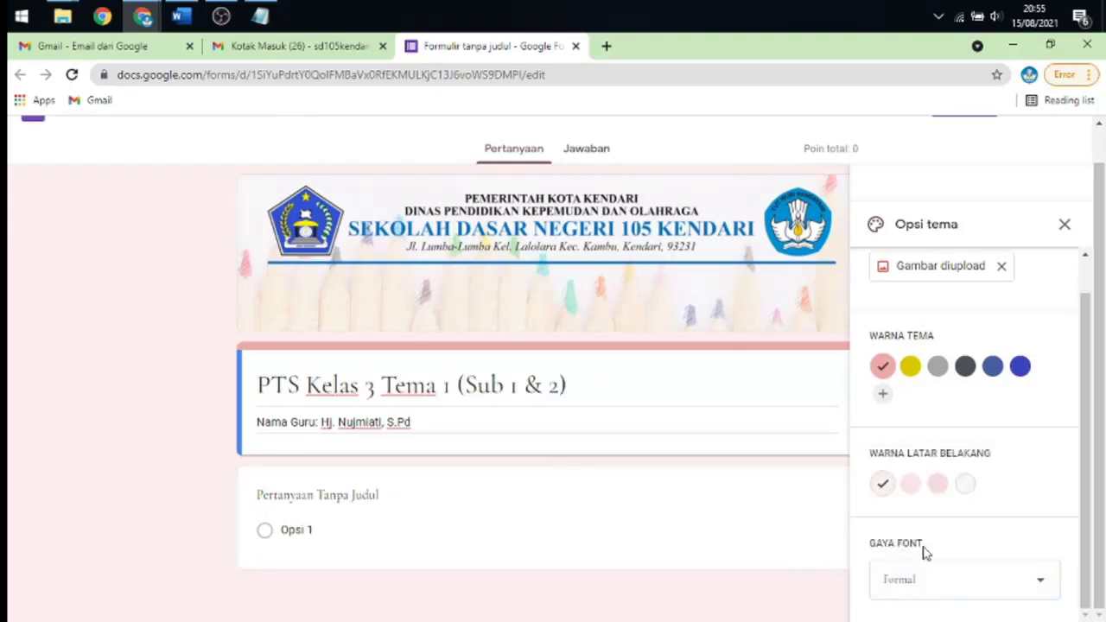
{"action": "left_click", "coordinate": [938, 582]}
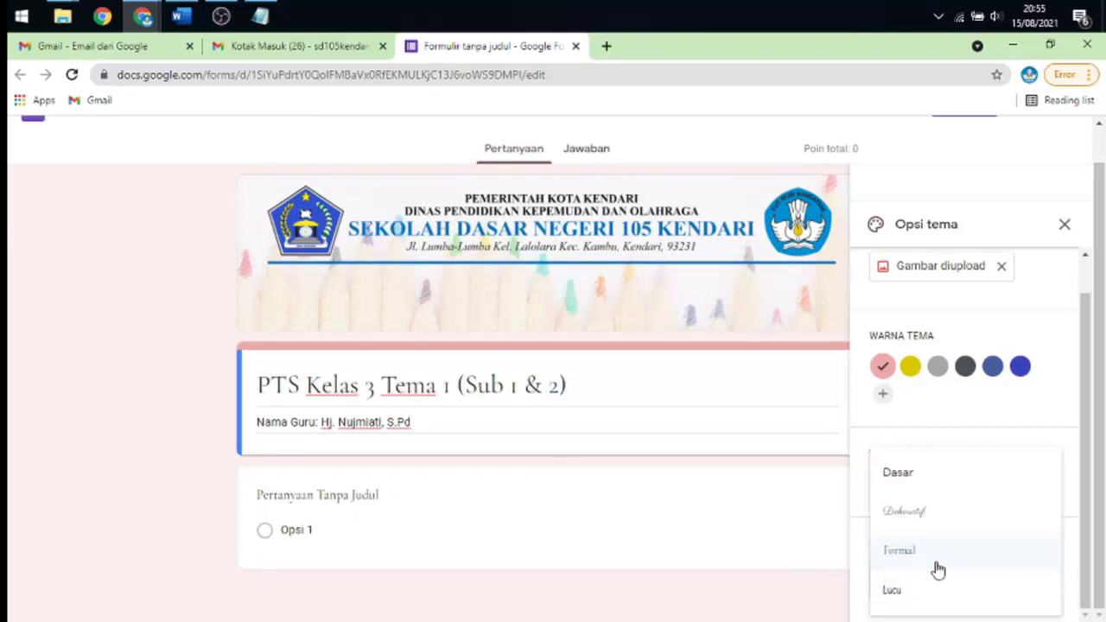
{"action": "left_click", "coordinate": [929, 476]}
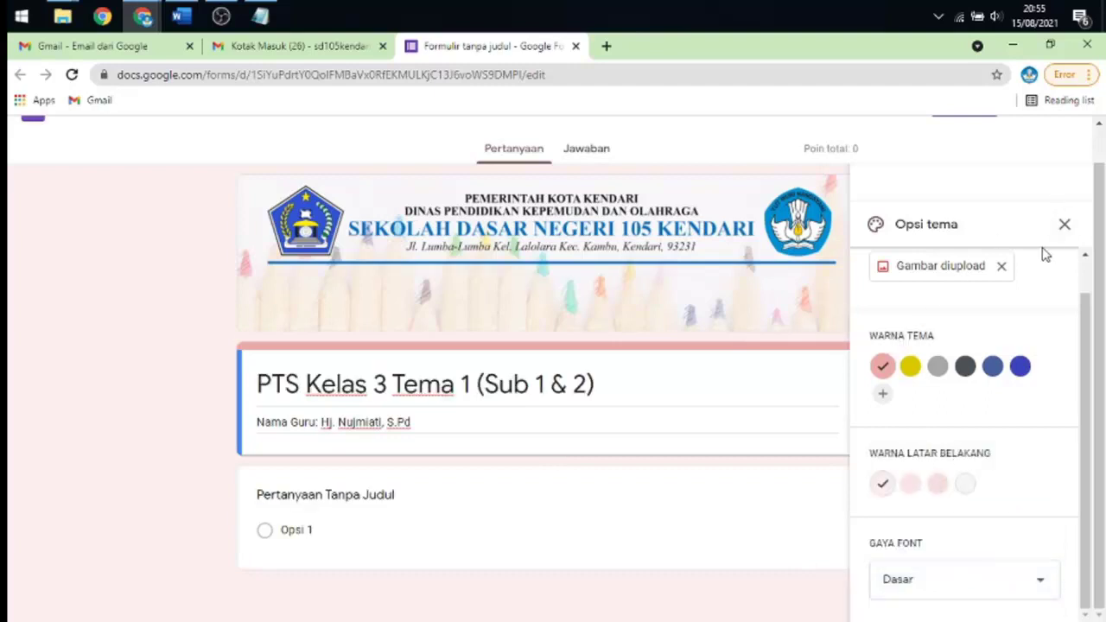
{"action": "left_click", "coordinate": [1064, 226]}
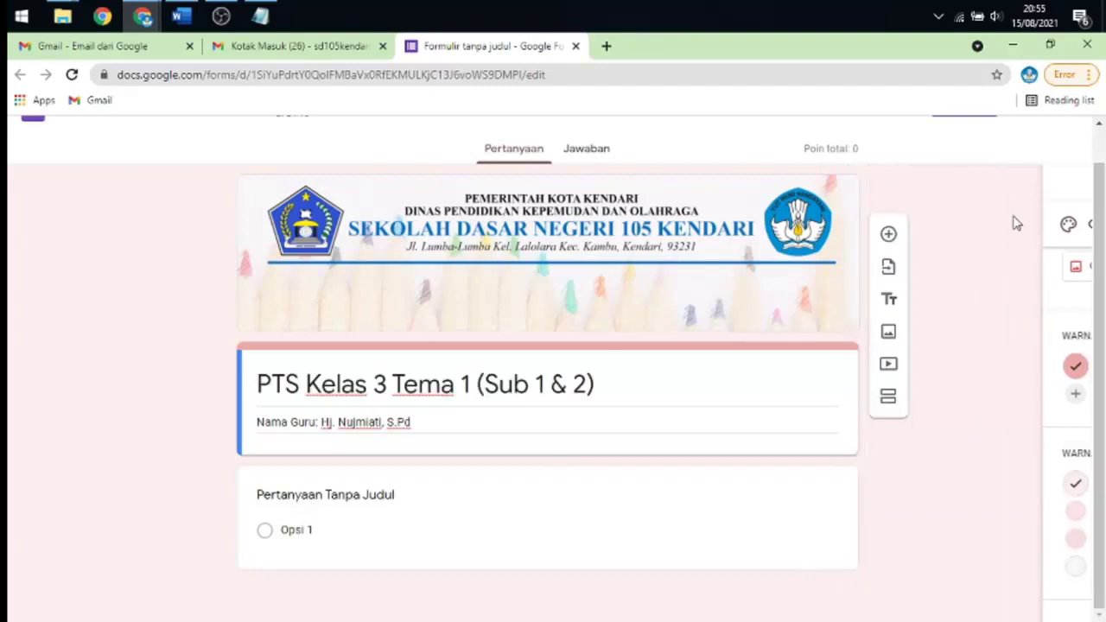
- Maximize the new quiz editor window so it no longer sits beside the reference quiz
{"action": "left_click", "coordinate": [1050, 45]}
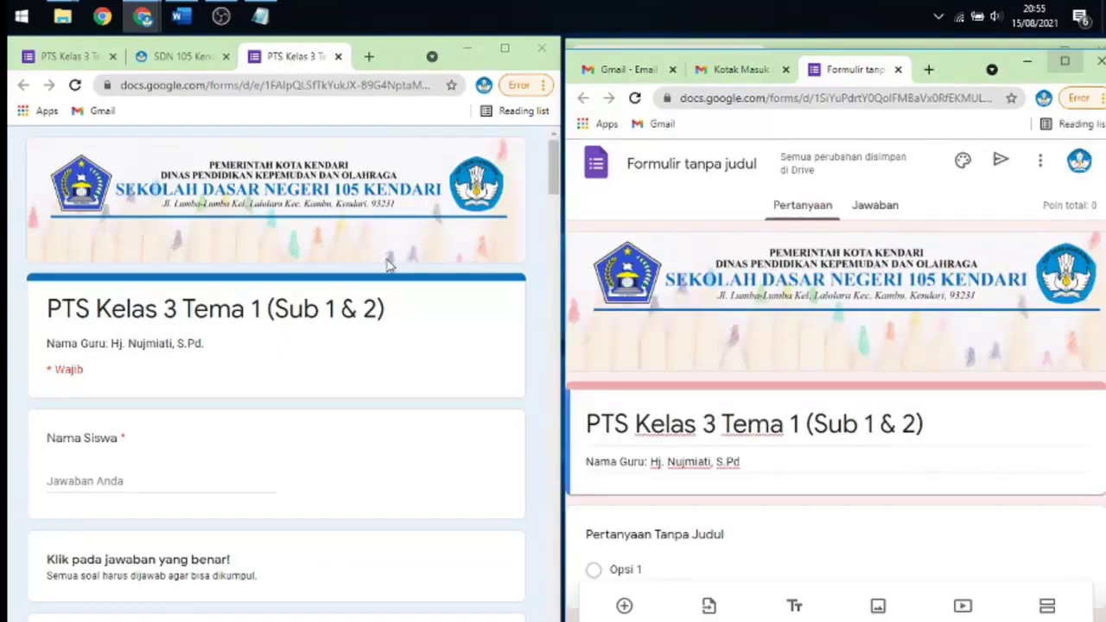
{"action": "scroll", "coordinate": [389, 267], "scroll_direction": "down", "scroll_amount": 2}
{"action": "scroll", "coordinate": [786, 319], "scroll_direction": "down", "scroll_amount": 2}
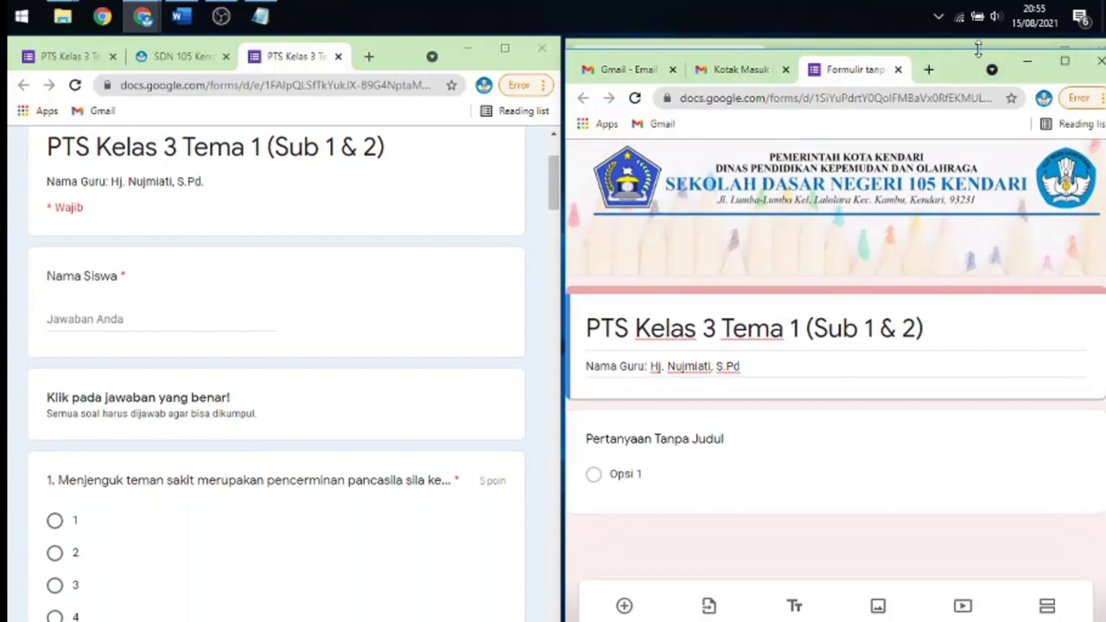
{"action": "left_click_drag", "start_coordinate": [976, 52], "coordinate": [979, 41]}
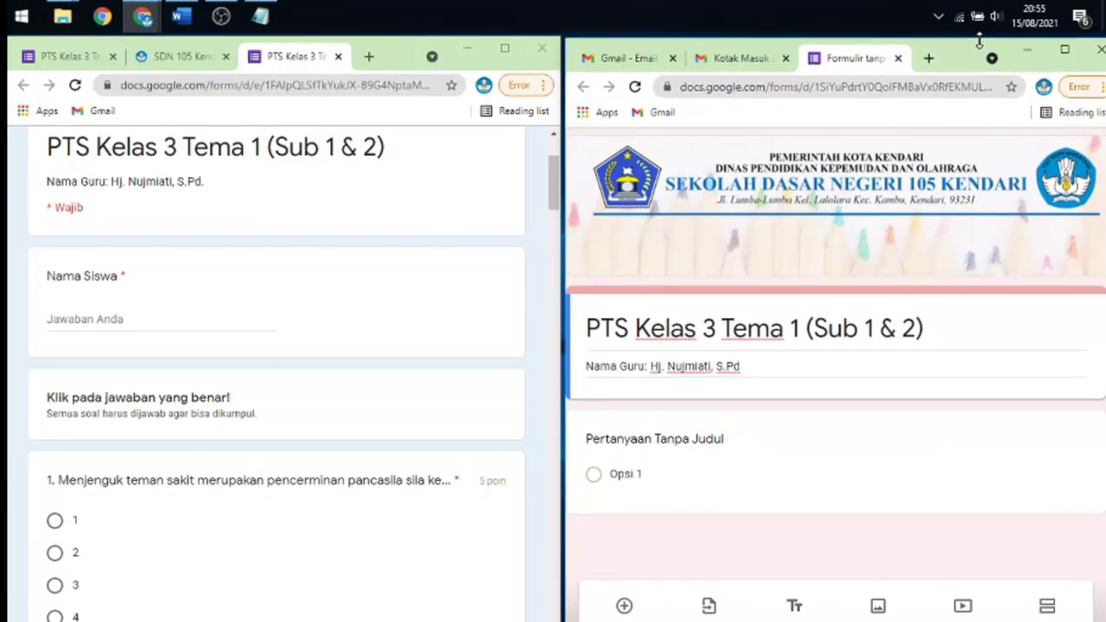
{"action": "left_click", "coordinate": [95, 276]}
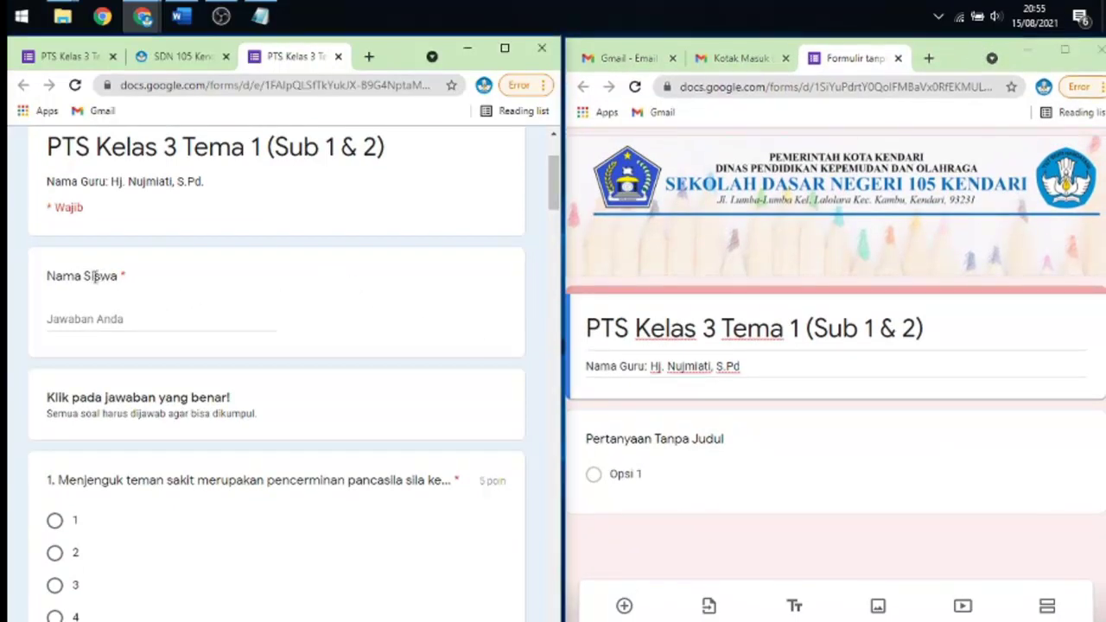
{"action": "left_click", "coordinate": [1064, 49]}
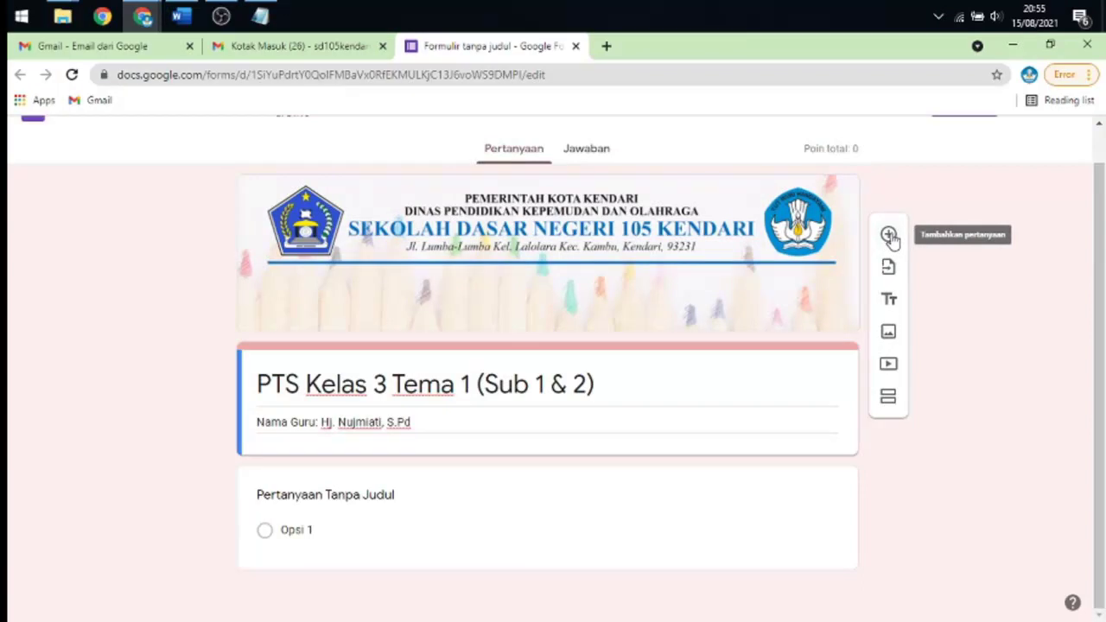
- Add a Jawaban singkat question below the title, then restore the editor beside the reference quiz
{"action": "left_click", "coordinate": [889, 235]}
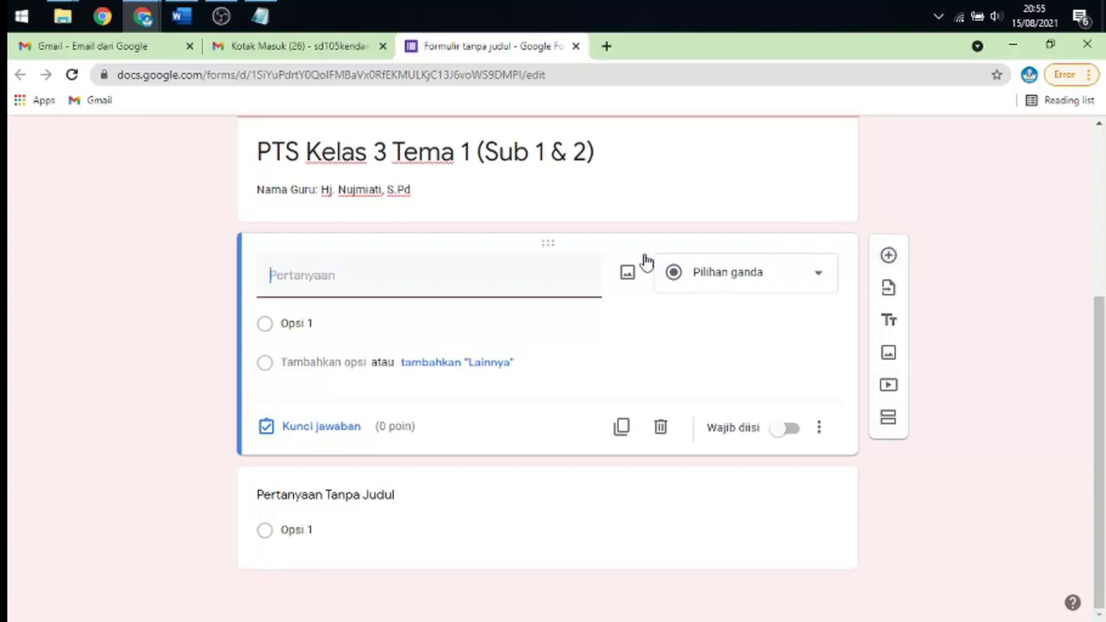
{"action": "left_click", "coordinate": [723, 276]}
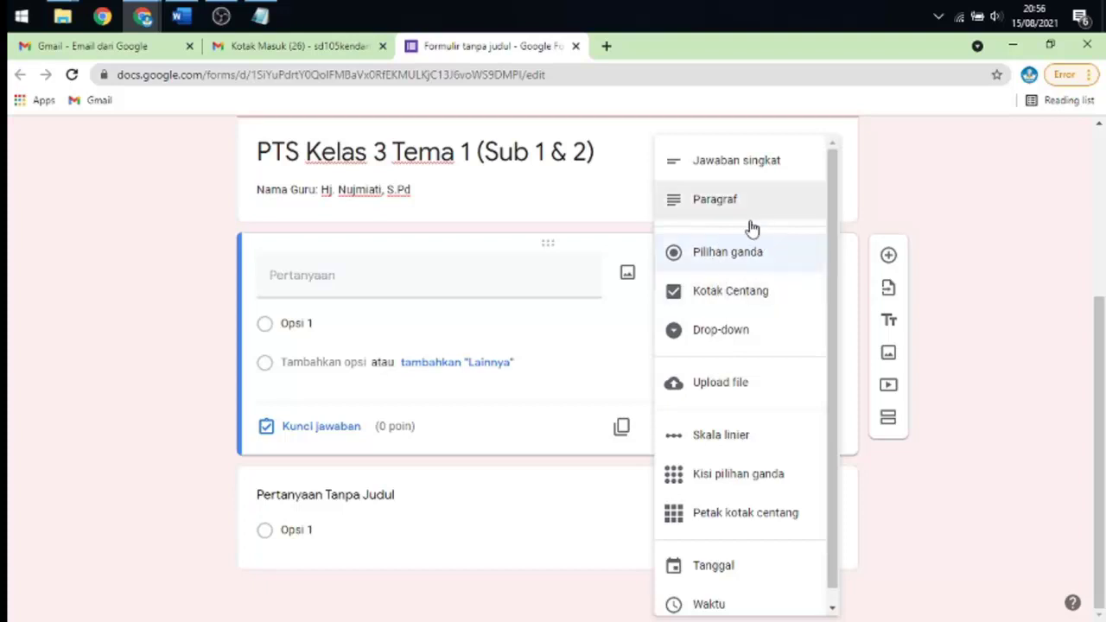
{"action": "left_click", "coordinate": [730, 164]}
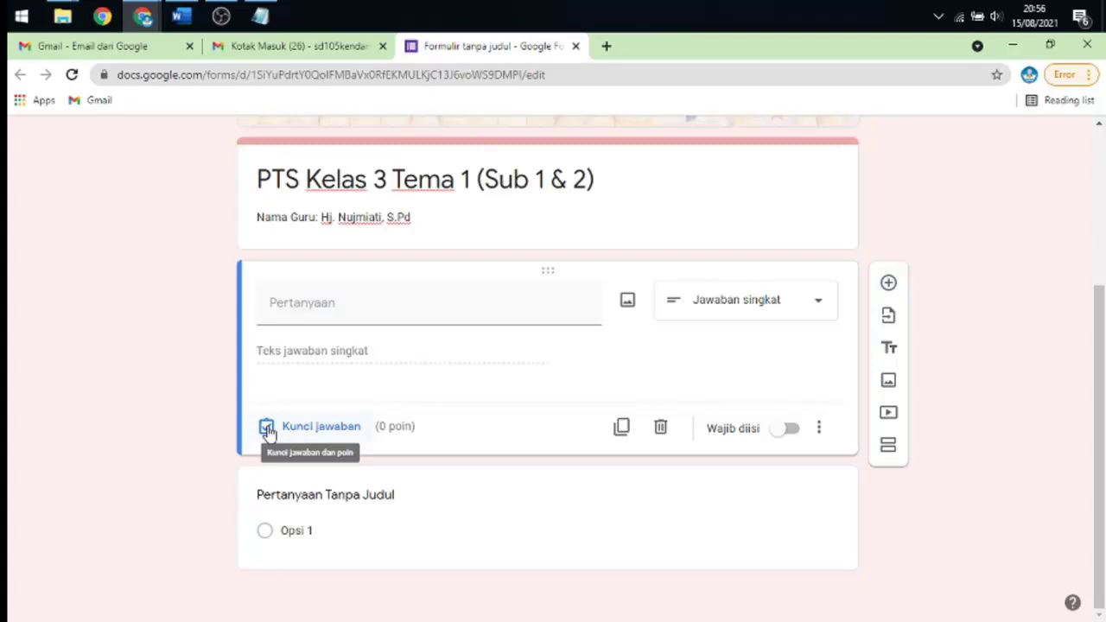
{"action": "left_click", "coordinate": [267, 428]}
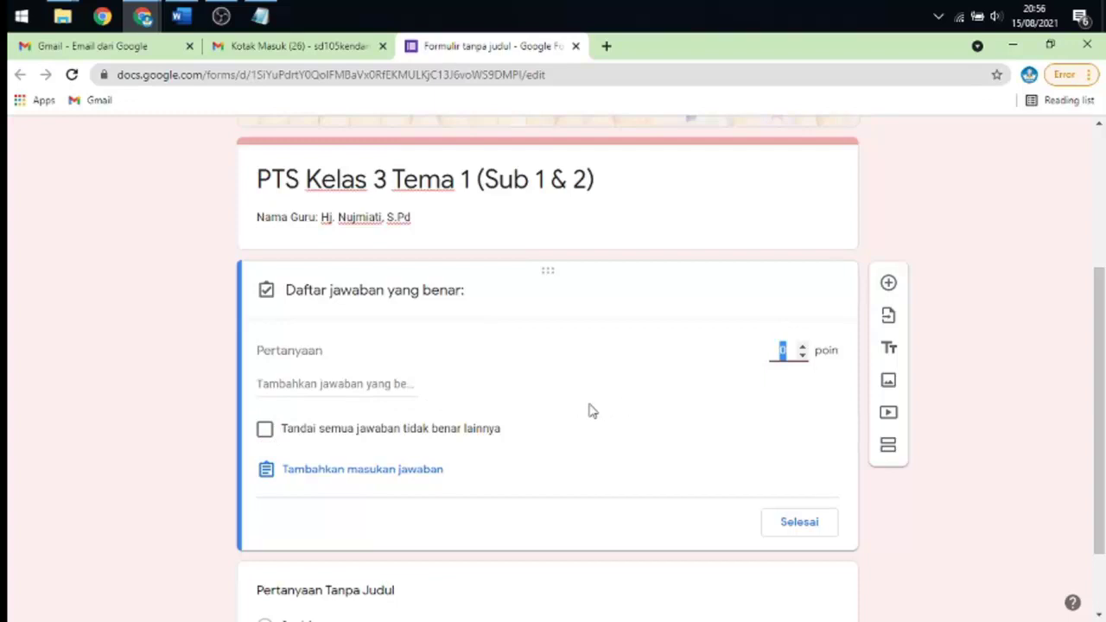
{"action": "left_click", "coordinate": [791, 520]}
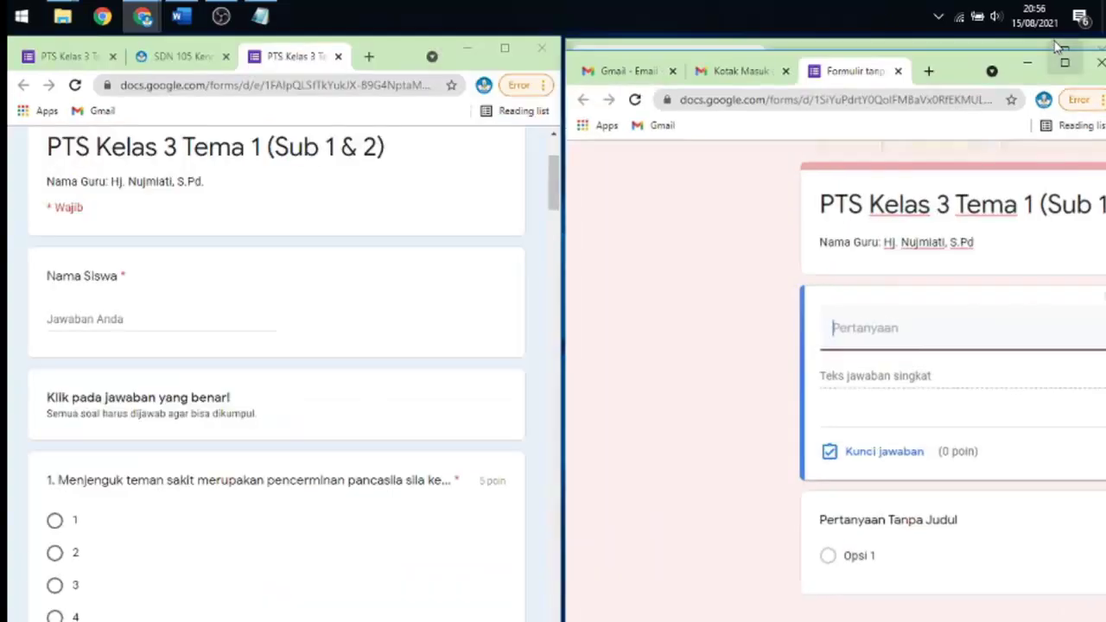
{"action": "left_click", "coordinate": [1050, 44]}
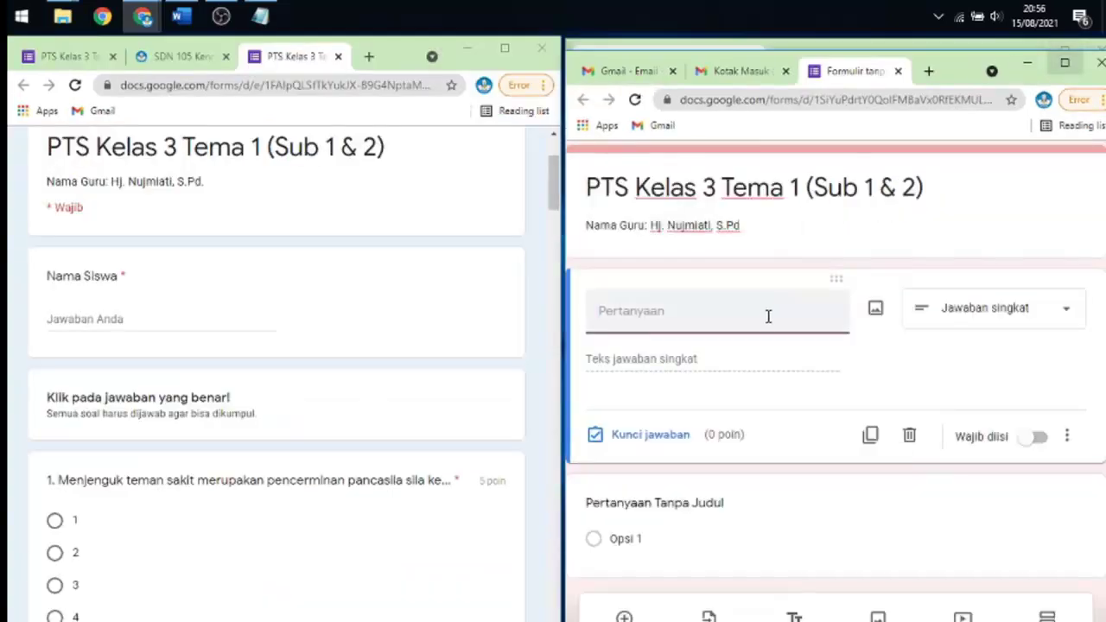
- Title the short-answer question 'Nama Siswa' and switch on Wajib diisi
{"action": "scroll", "coordinate": [765, 315], "scroll_direction": "down", "scroll_amount": 1}
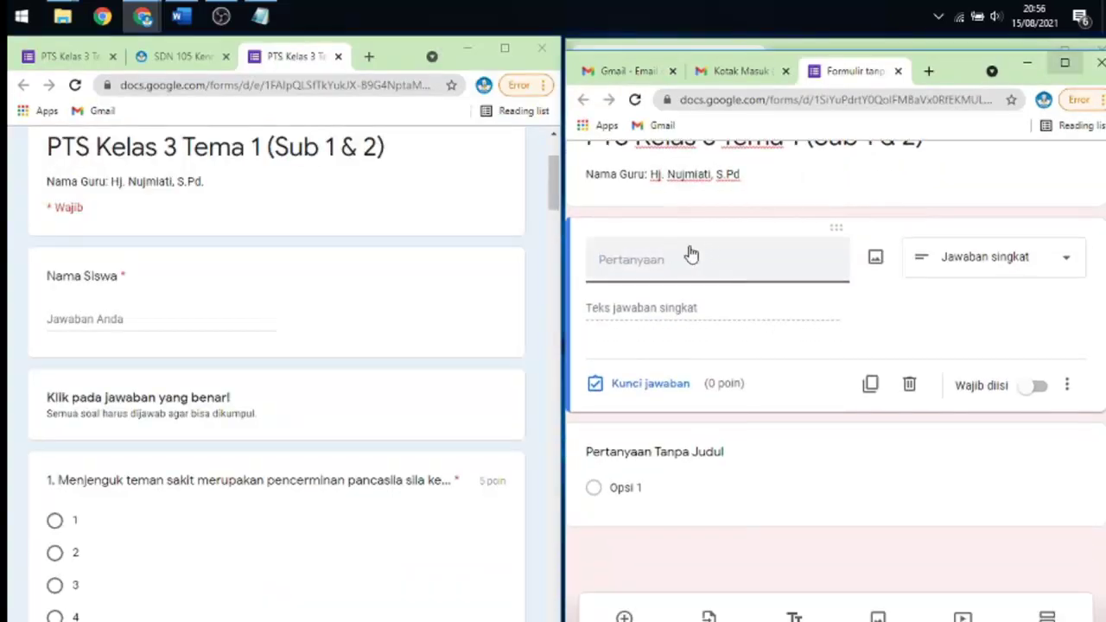
{"action": "type", "text": "Nama Siswa"}
{"action": "left_click", "coordinate": [949, 318]}
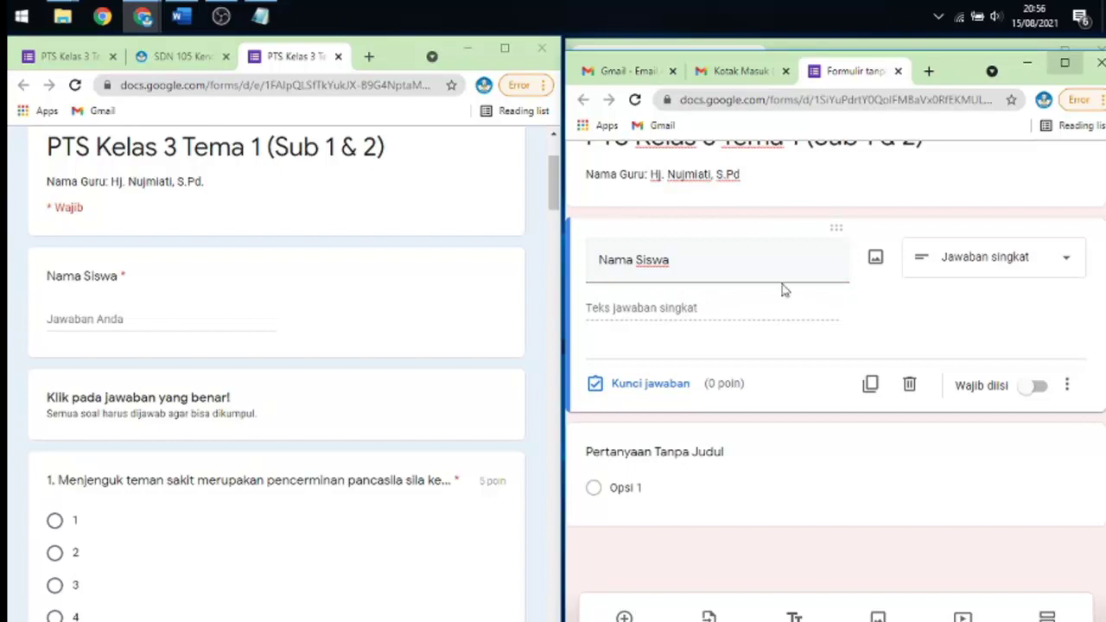
{"action": "triple_click", "coordinate": [691, 258]}
{"action": "left_click", "coordinate": [710, 258]}
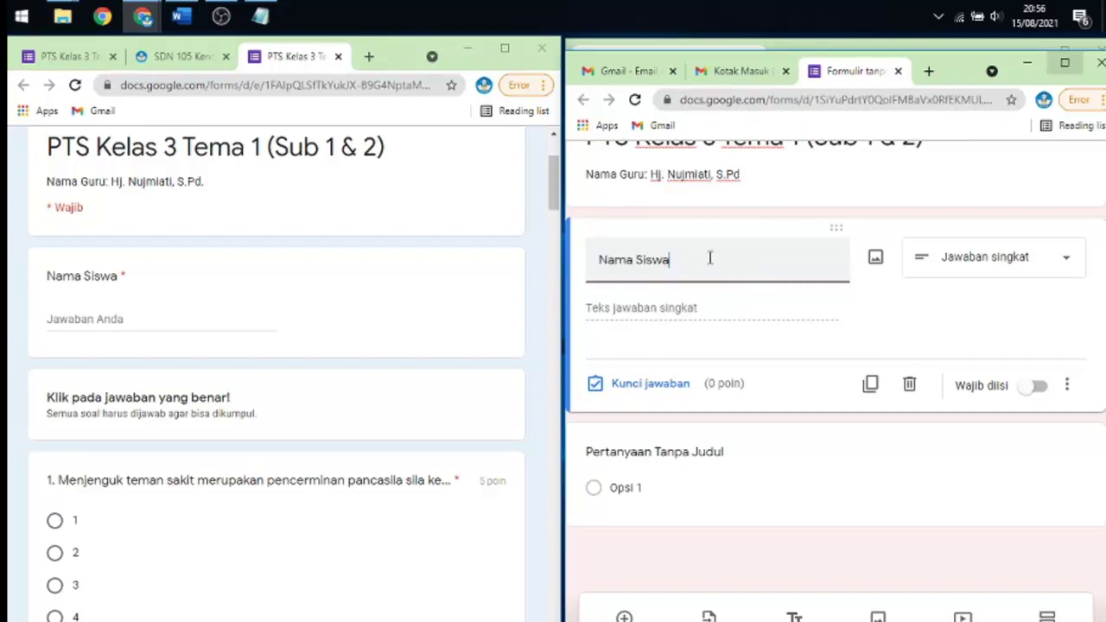
{"action": "left_click", "coordinate": [1039, 388]}
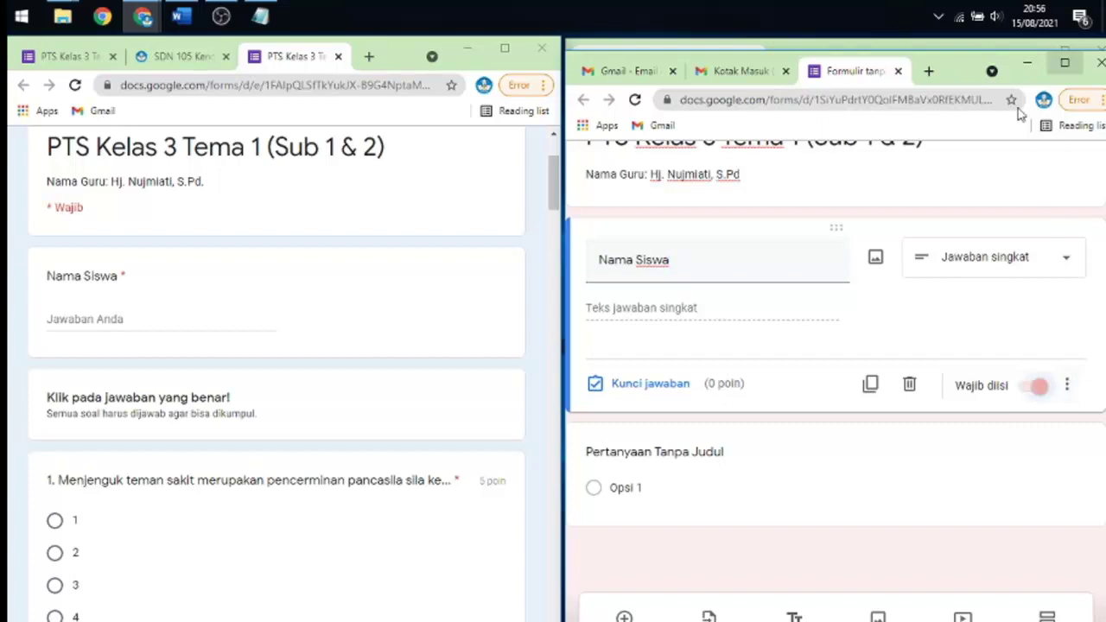
- Try adding a 'Nama Lengkap' description to the question, then remove the description again
{"action": "left_click", "coordinate": [1062, 67]}
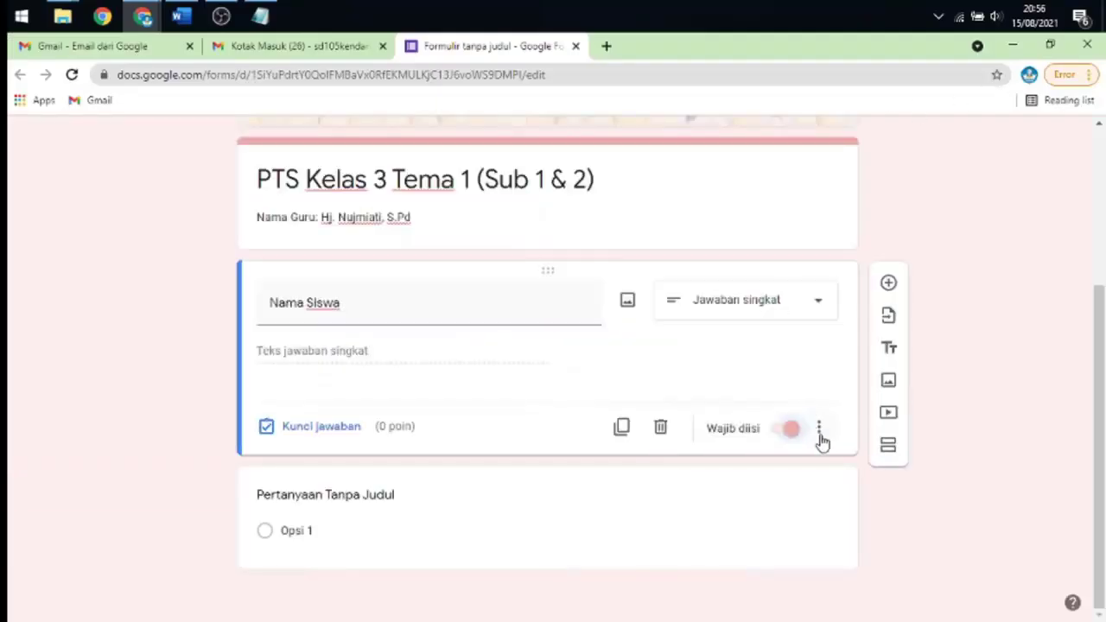
{"action": "left_click", "coordinate": [823, 429]}
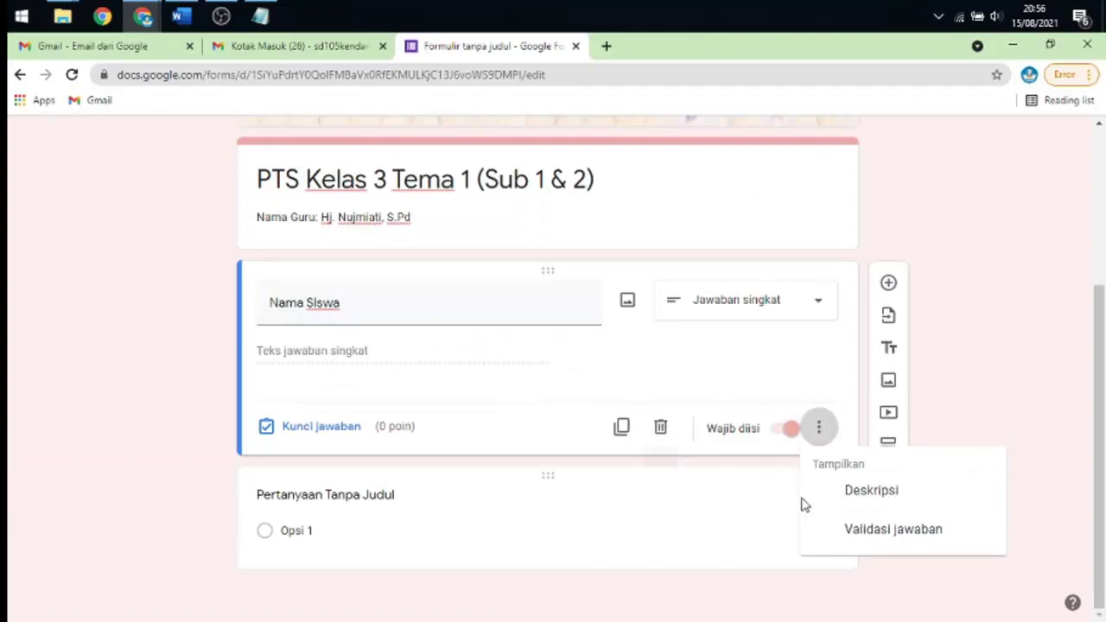
{"action": "left_click", "coordinate": [874, 491]}
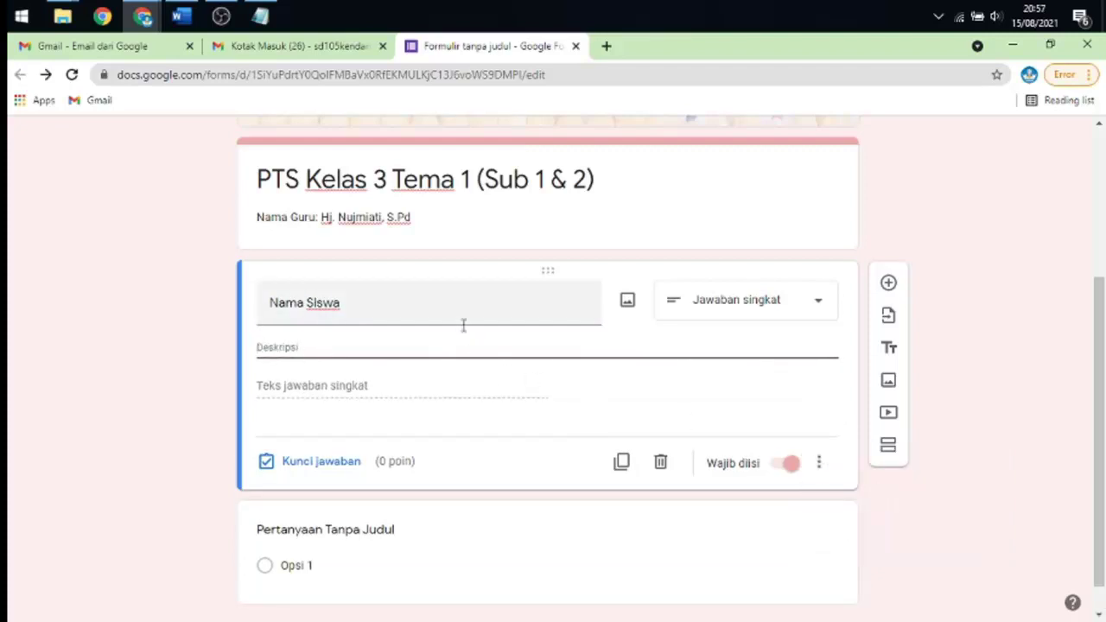
{"action": "type", "text": "Nama Leng"}
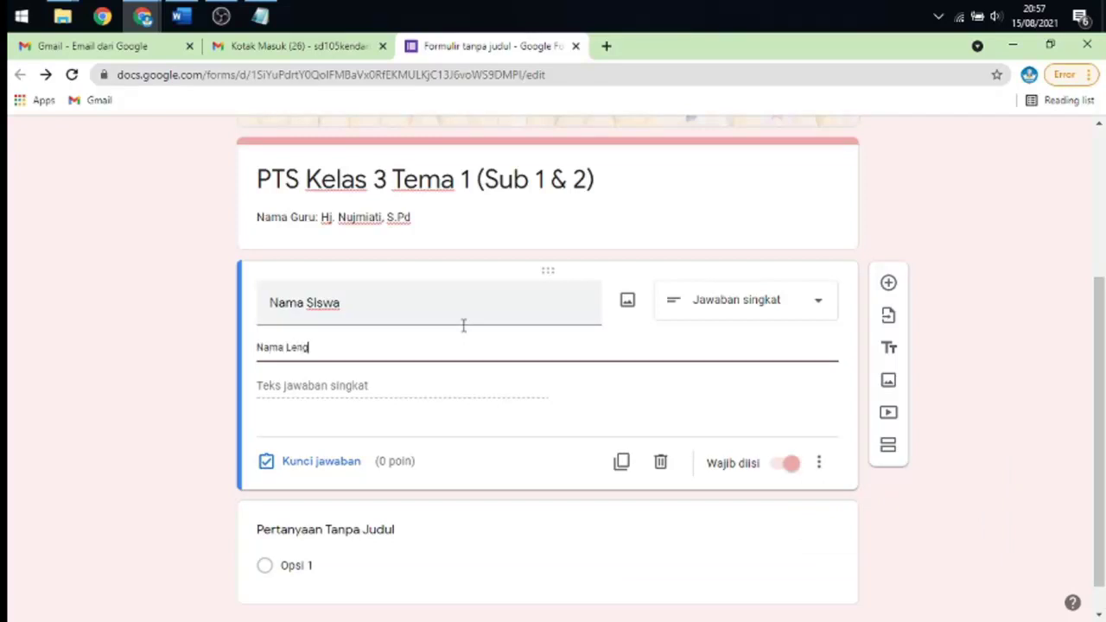
{"action": "type", "text": "kap"}
{"action": "key", "text": "BackSpace"}
{"action": "key", "text": "BackSpace"}
{"action": "key", "text": "BackSpace"}
{"action": "key", "text": "BackSpace"}
{"action": "key", "text": "BackSpace"}
{"action": "key", "text": "BackSpace"}
{"action": "key", "text": "BackSpace"}
{"action": "key", "text": "BackSpace"}
{"action": "key", "text": "BackSpace"}
{"action": "key", "text": "BackSpace"}
{"action": "key", "text": "BackSpace"}
{"action": "left_click", "coordinate": [819, 462]}
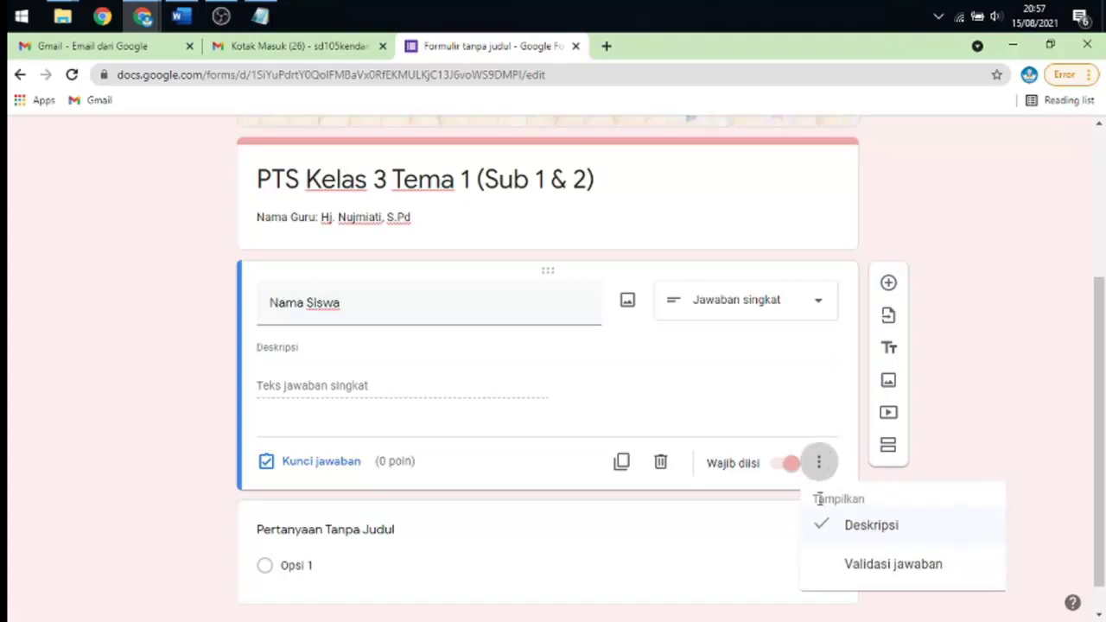
{"action": "left_click", "coordinate": [819, 527]}
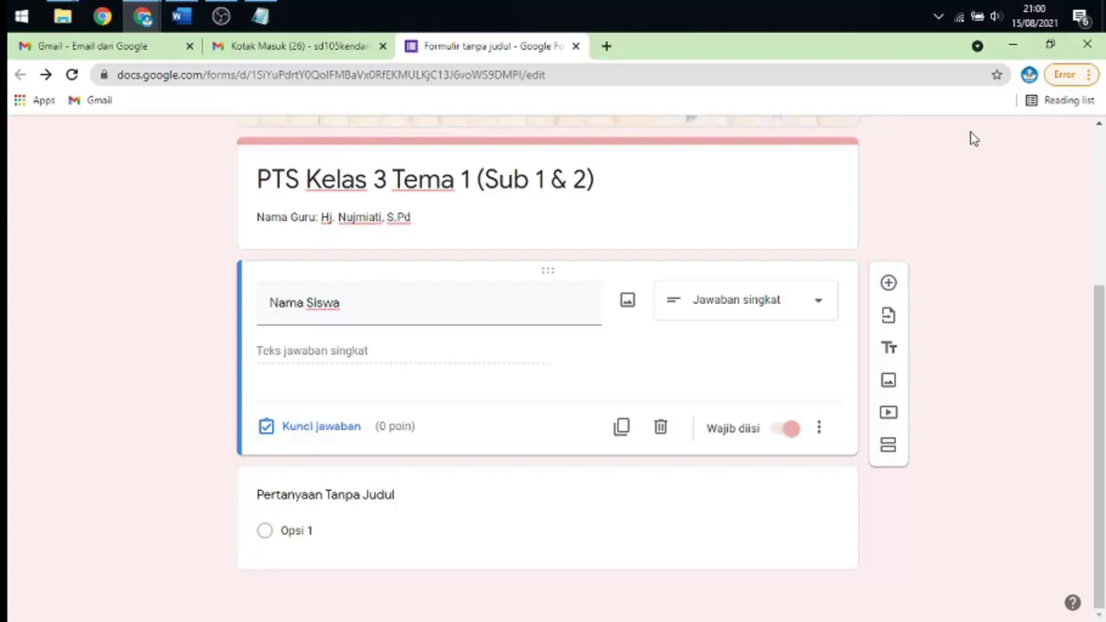
- Check the reference quiz, then add a title-and-description block below Nama Siswa
{"action": "scroll", "coordinate": [753, 244], "scroll_direction": "up", "scroll_amount": 3}
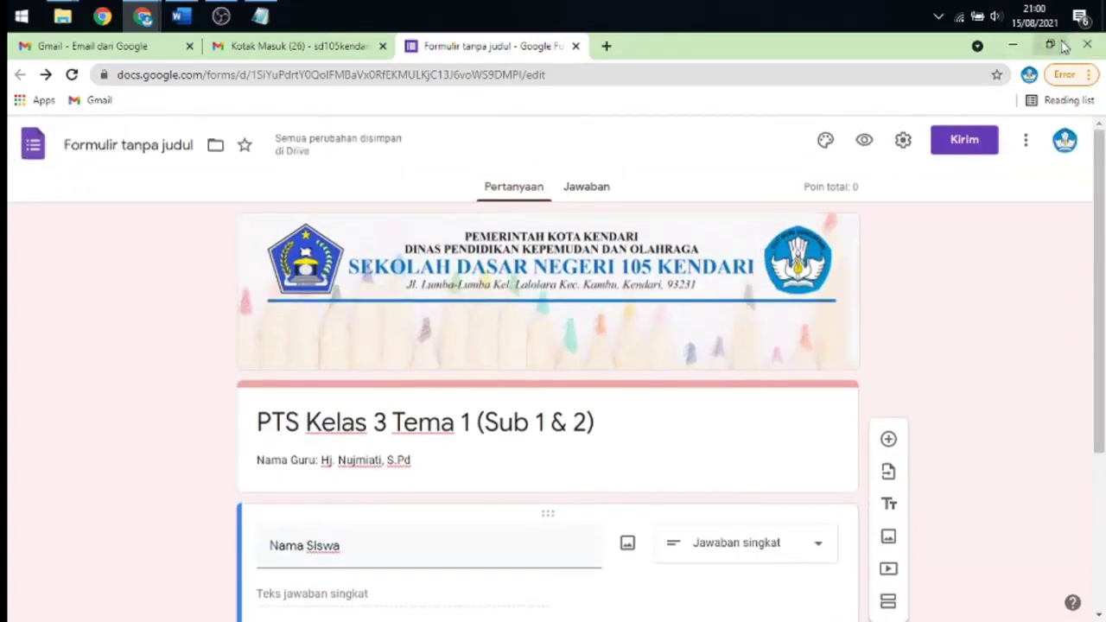
{"action": "left_click", "coordinate": [1050, 45]}
{"action": "scroll", "coordinate": [346, 311], "scroll_direction": "down", "scroll_amount": 3}
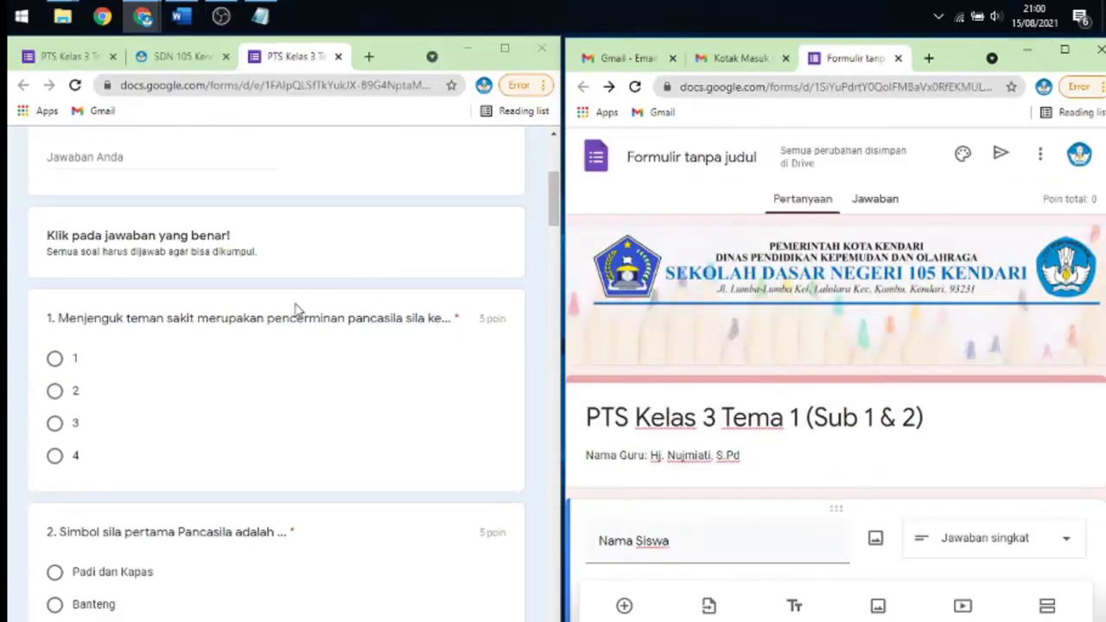
{"action": "left_click", "coordinate": [145, 251]}
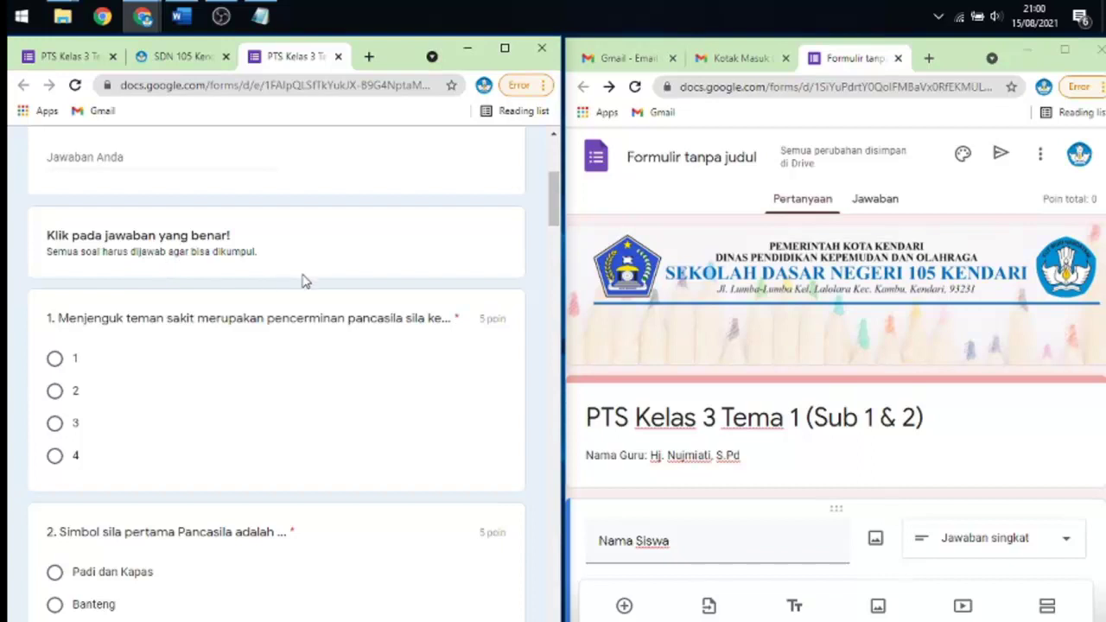
{"action": "scroll", "coordinate": [294, 285], "scroll_direction": "up", "scroll_amount": 2}
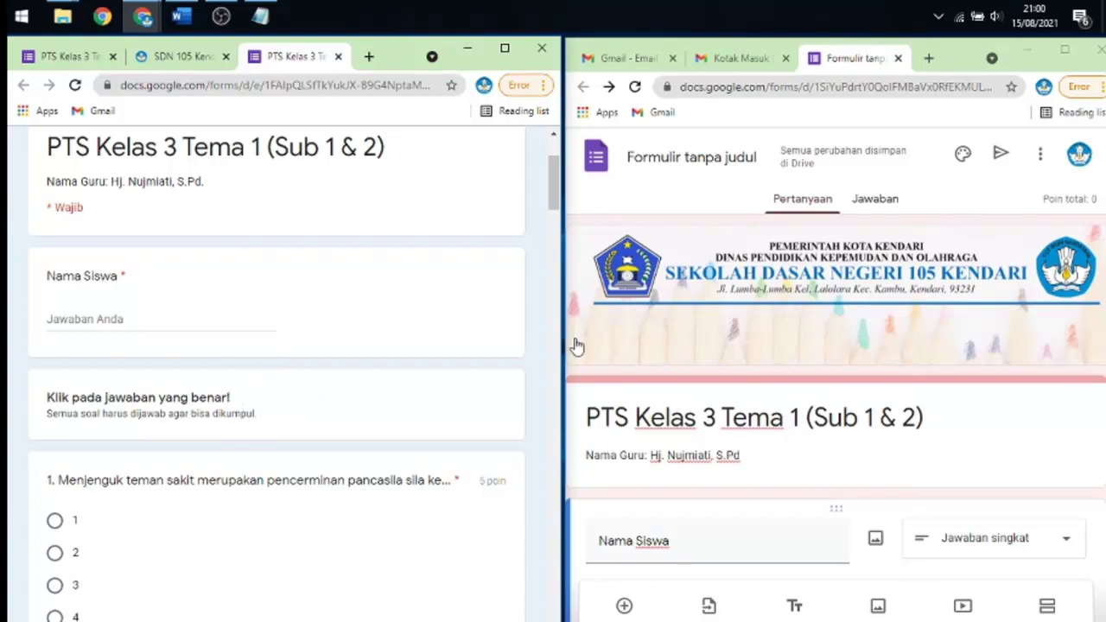
{"action": "scroll", "coordinate": [873, 259], "scroll_direction": "down", "scroll_amount": 4}
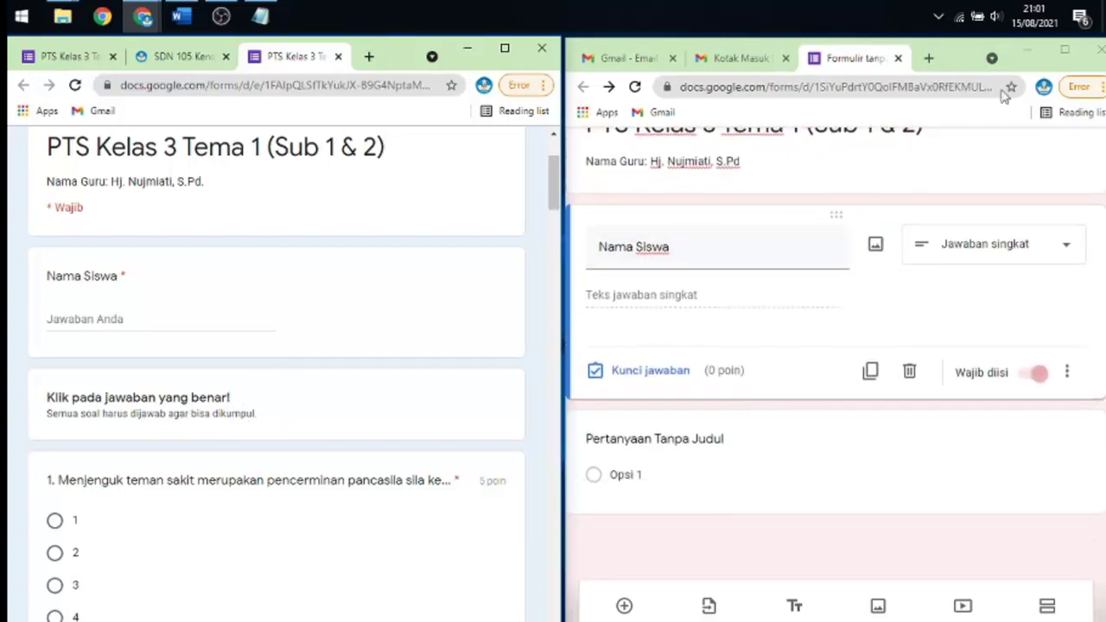
{"action": "left_click", "coordinate": [1063, 54]}
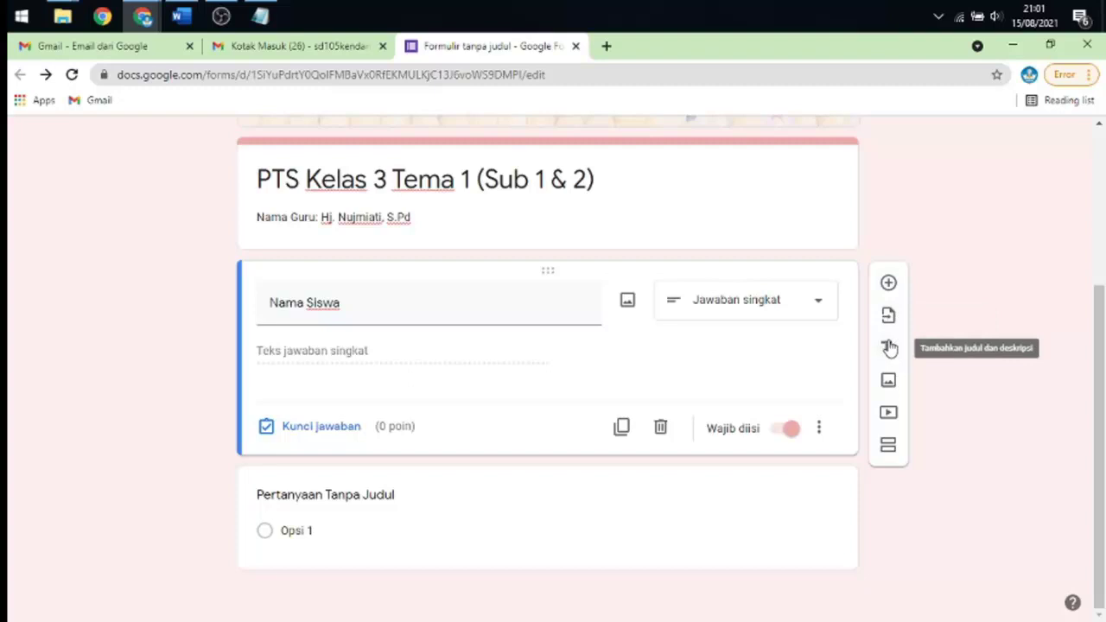
{"action": "left_click", "coordinate": [891, 347]}
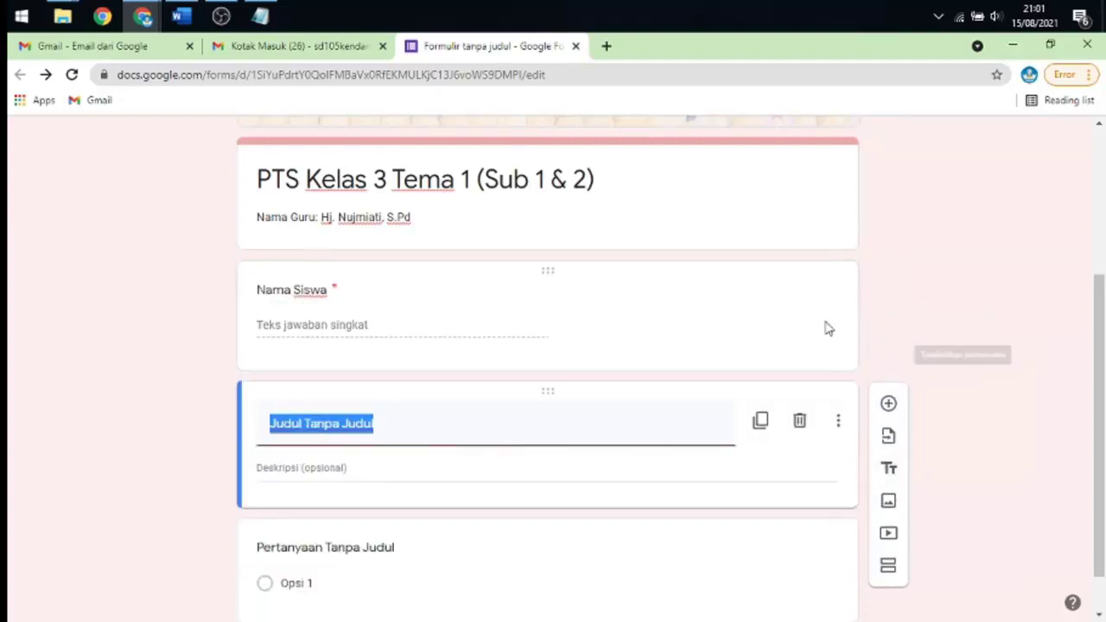
{"action": "left_click", "coordinate": [1047, 46]}
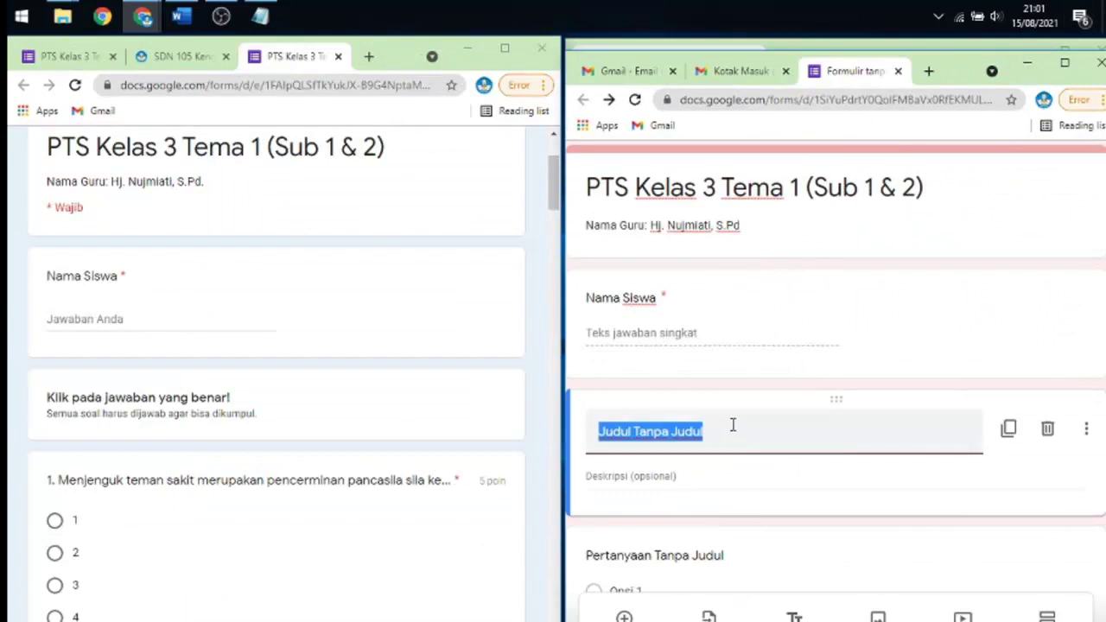
- Give the block heading 'Klik pada jawaban yang benar!' and description 'Semua soal harus dijawab agar bisa dikumpul'
{"action": "type", "text": "Klik p"}
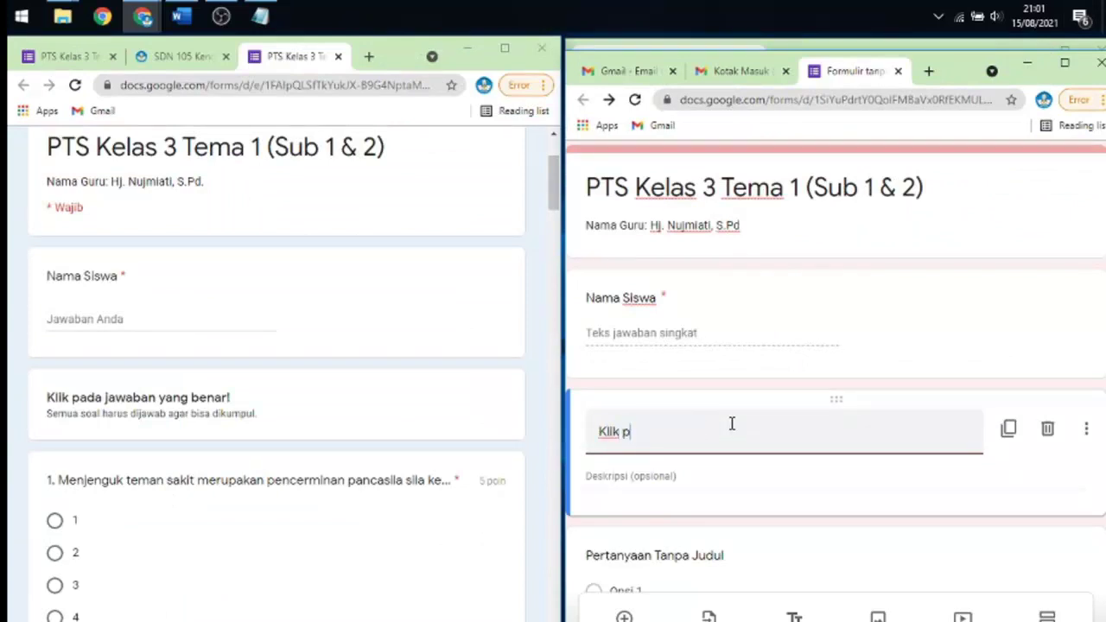
{"action": "type", "text": "ada jawaban "}
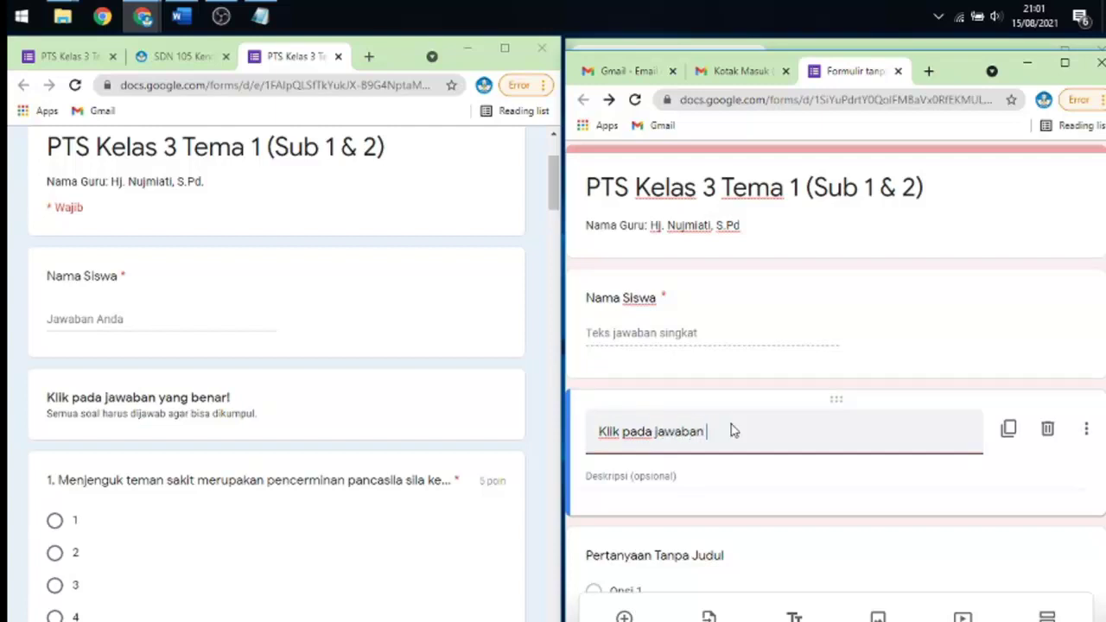
{"action": "type", "text": "yang benar!"}
{"action": "left_click", "coordinate": [676, 476]}
{"action": "type", "text": "Sem"}
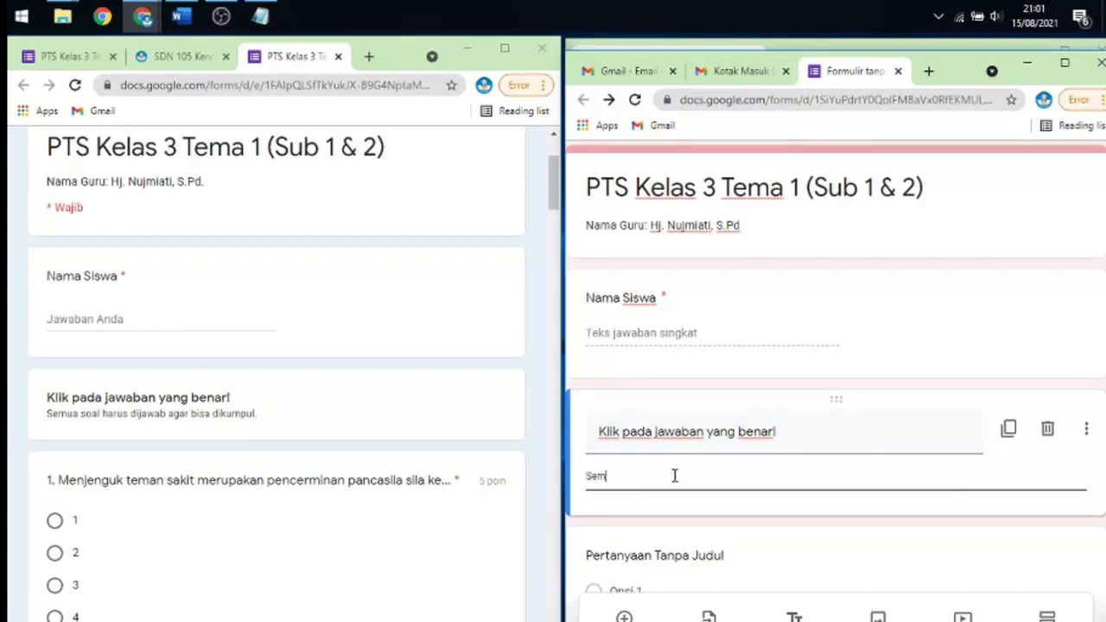
{"action": "type", "text": "ua soal harus dijawab agar bisa dikumpul"}
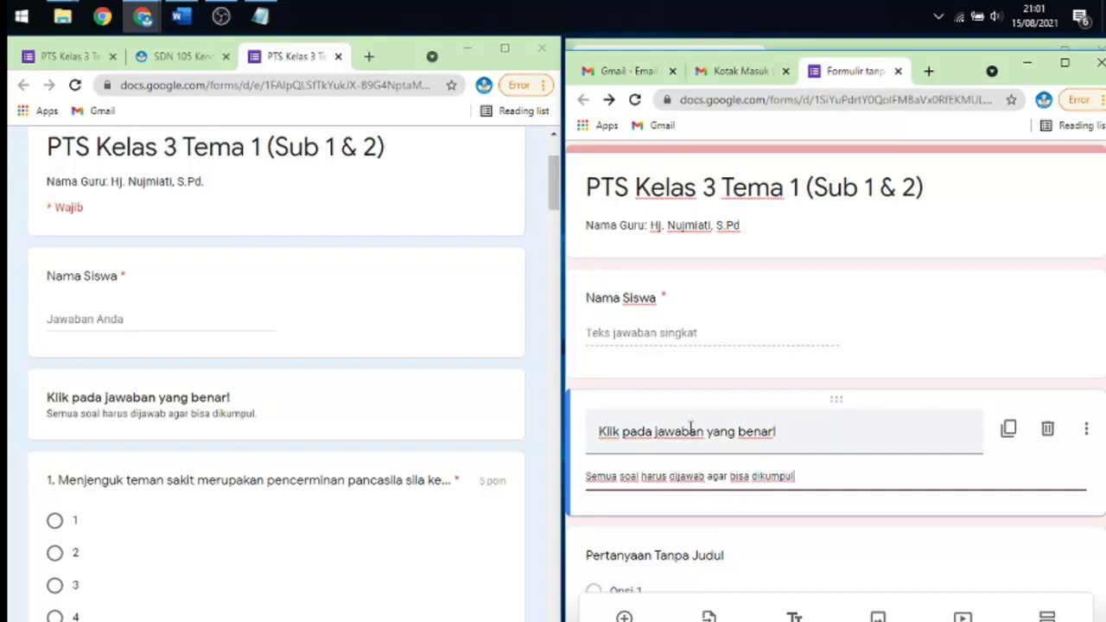
{"action": "scroll", "coordinate": [682, 406], "scroll_direction": "down", "scroll_amount": 1}
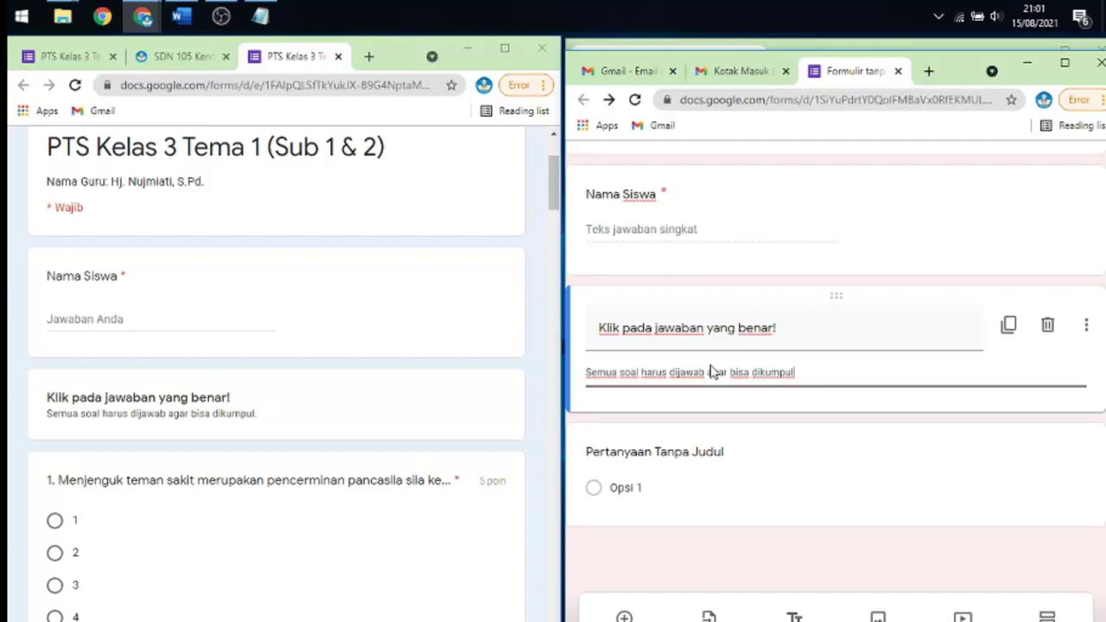
{"action": "left_click", "coordinate": [1064, 63]}
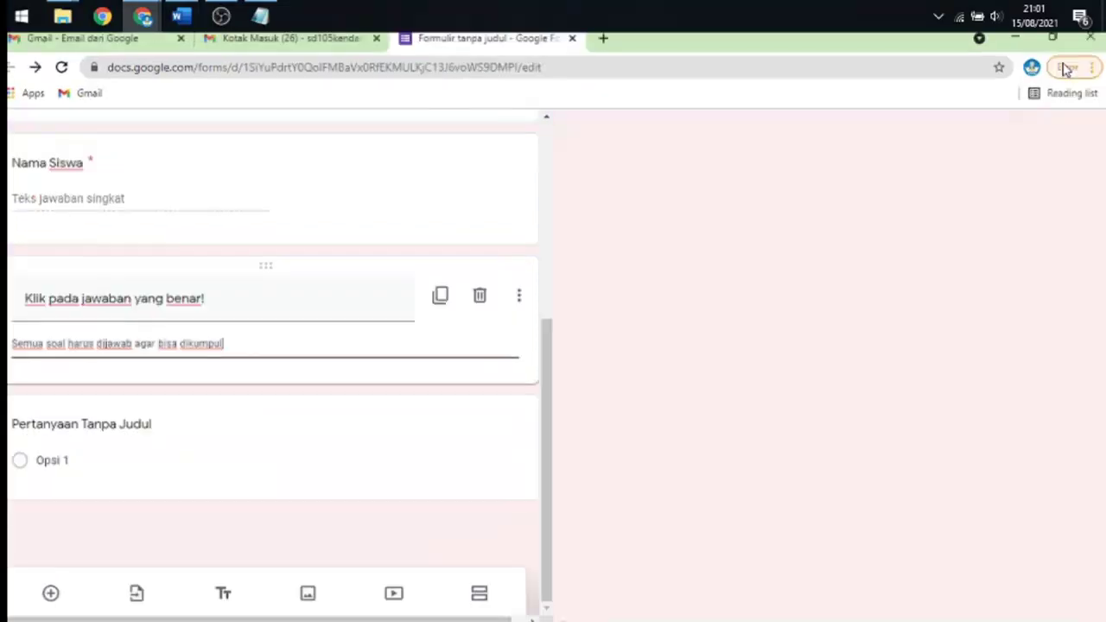
{"action": "left_click", "coordinate": [158, 405]}
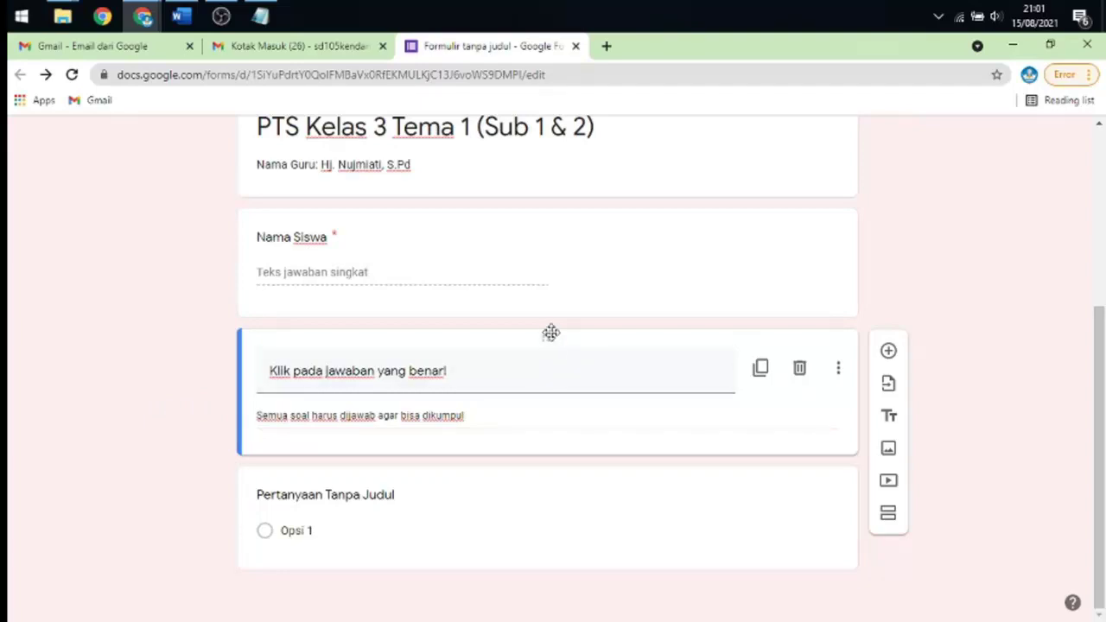
{"action": "scroll", "coordinate": [683, 341], "scroll_direction": "up", "scroll_amount": 2}
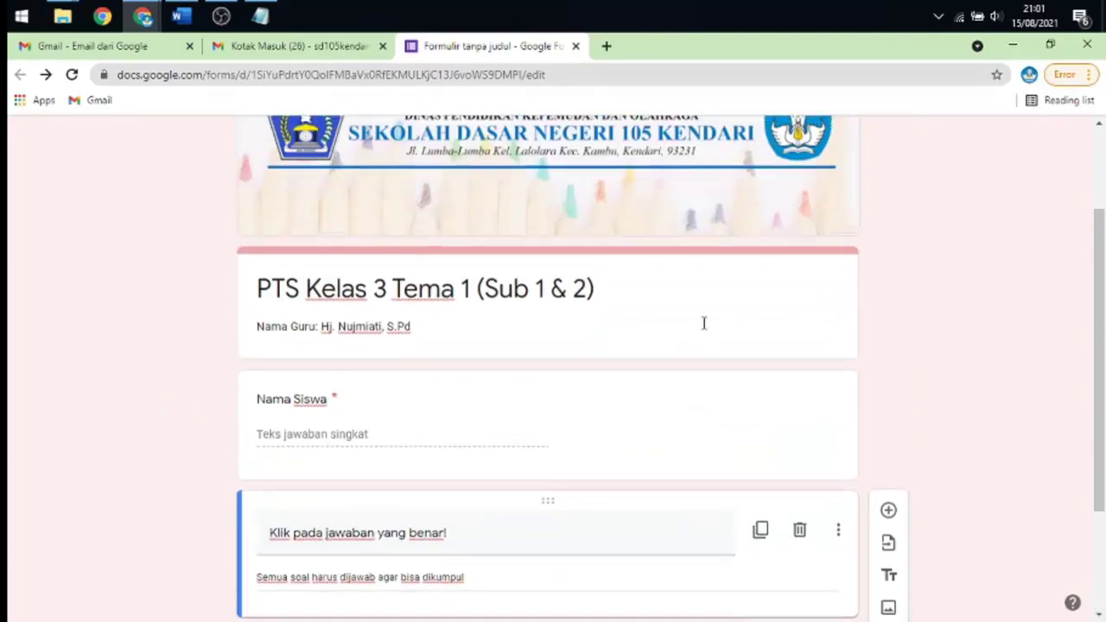
{"action": "scroll", "coordinate": [713, 296], "scroll_direction": "down", "scroll_amount": 2}
{"action": "scroll", "coordinate": [842, 428], "scroll_direction": "up", "scroll_amount": 3}
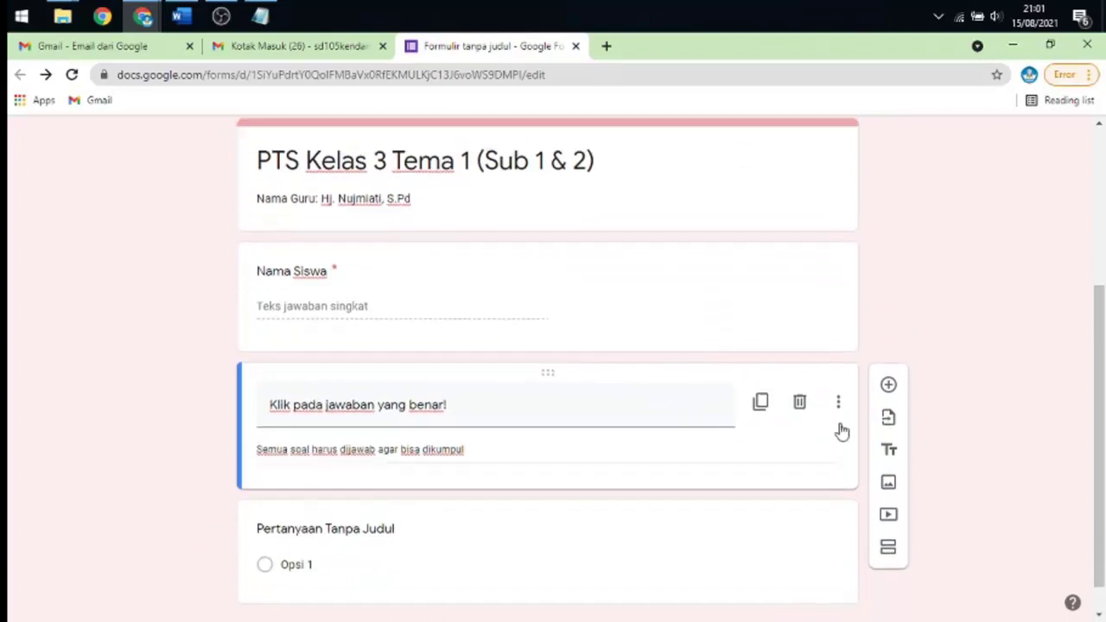
{"action": "scroll", "coordinate": [825, 357], "scroll_direction": "up", "scroll_amount": 2}
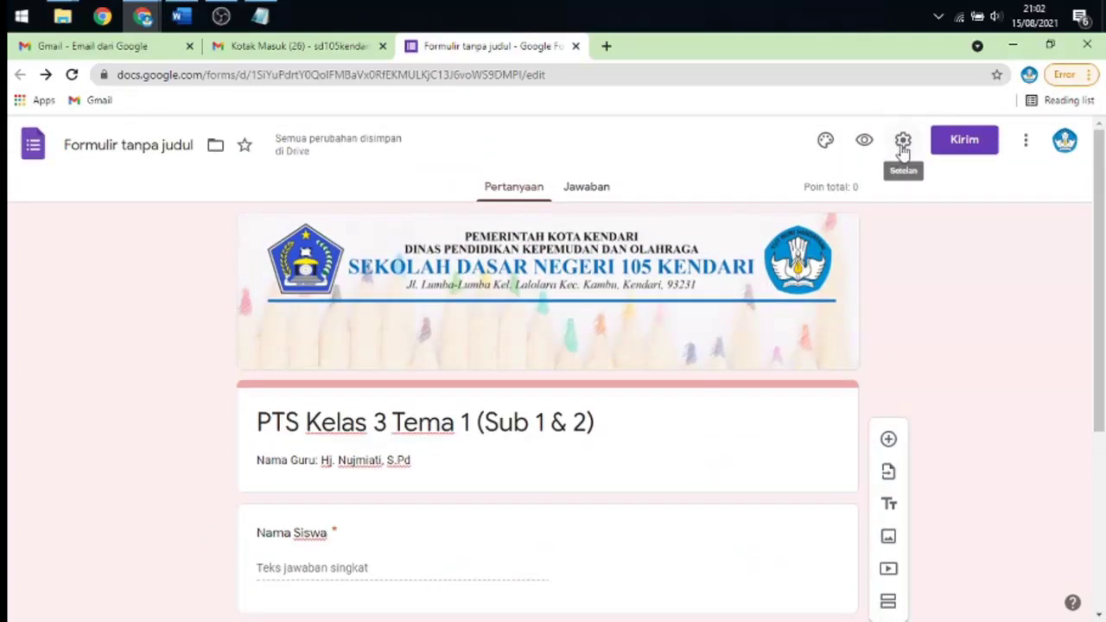
- Open the form settings and look through its tabs, ending on the Kuis options
{"action": "left_click", "coordinate": [901, 143]}
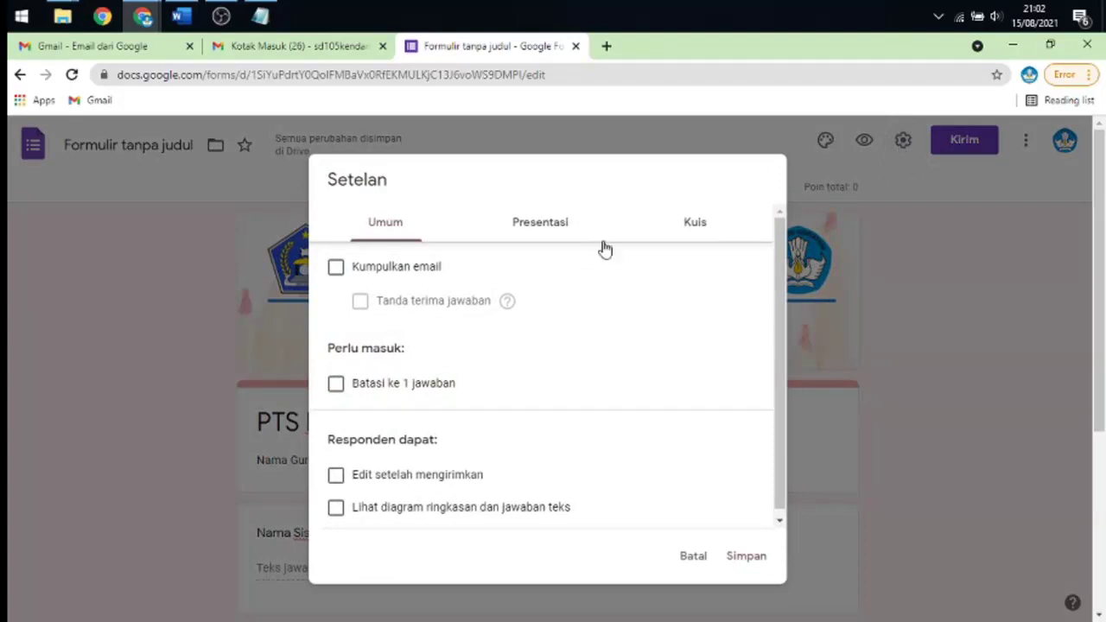
{"action": "left_click", "coordinate": [686, 227]}
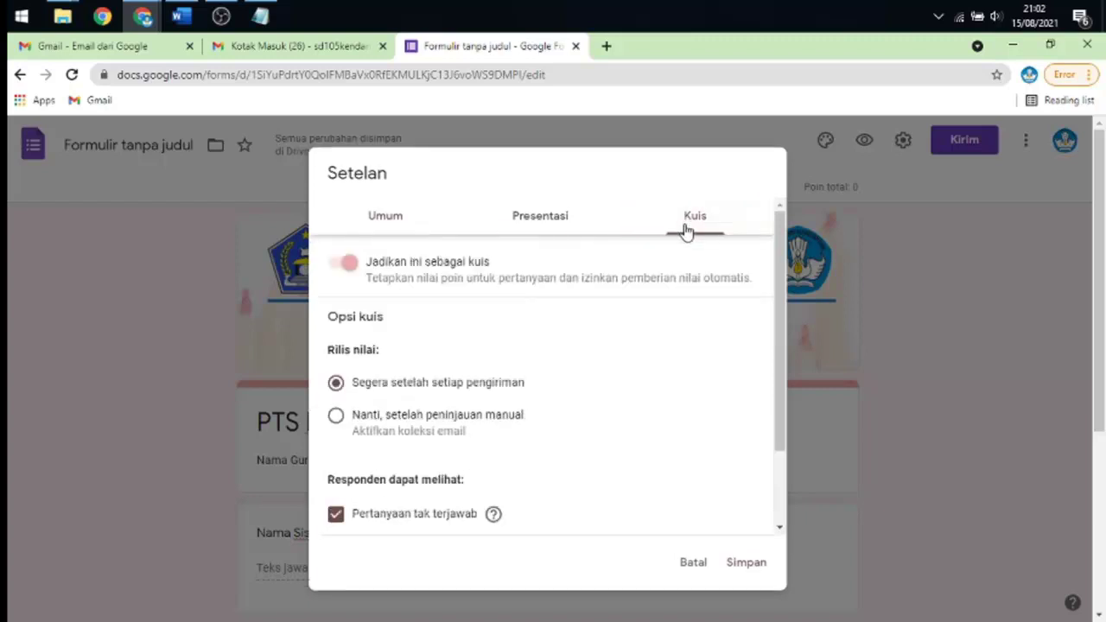
{"action": "scroll", "coordinate": [590, 271], "scroll_direction": "down", "scroll_amount": 3}
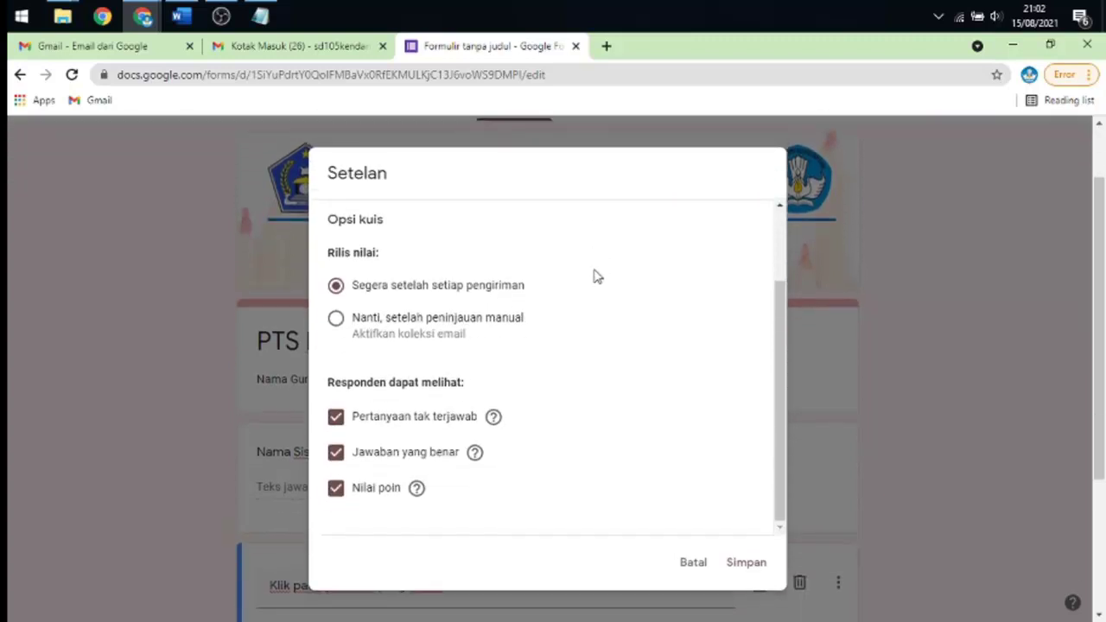
{"action": "scroll", "coordinate": [594, 273], "scroll_direction": "up", "scroll_amount": 5}
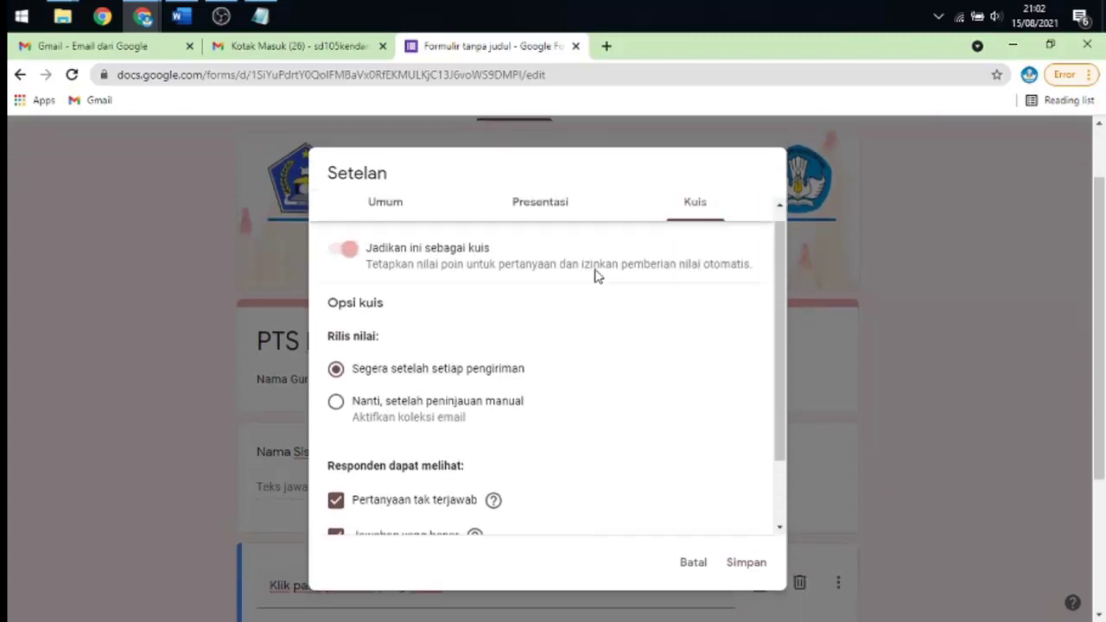
{"action": "left_click", "coordinate": [399, 220]}
{"action": "left_click", "coordinate": [540, 226]}
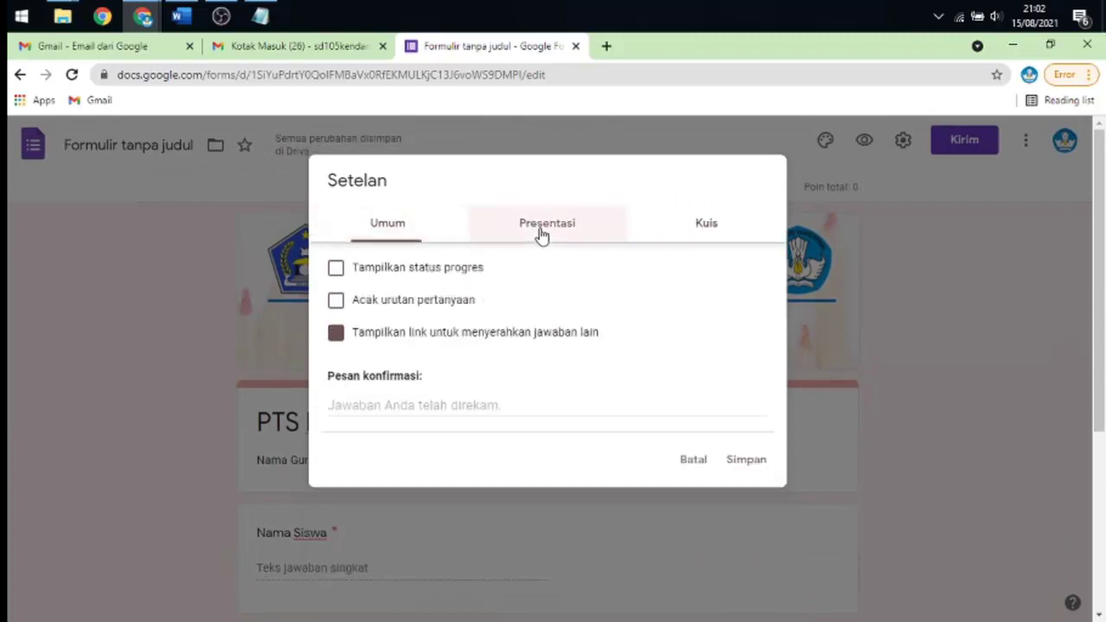
{"action": "left_click", "coordinate": [689, 229]}
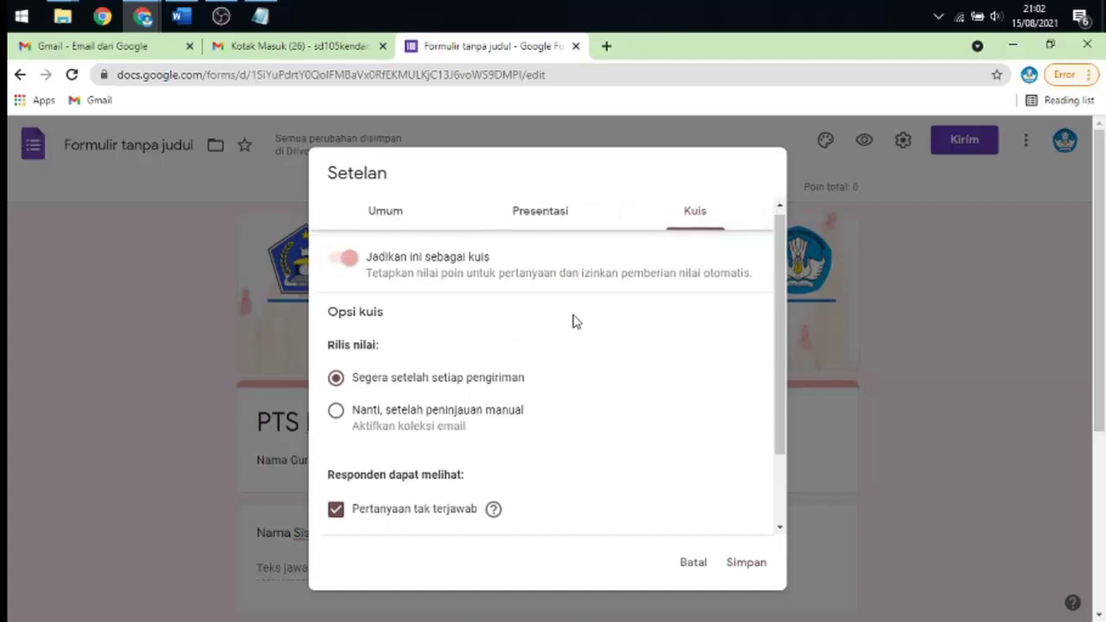
{"action": "scroll", "coordinate": [574, 321], "scroll_direction": "down", "scroll_amount": 2}
{"action": "scroll", "coordinate": [573, 325], "scroll_direction": "up", "scroll_amount": 2}
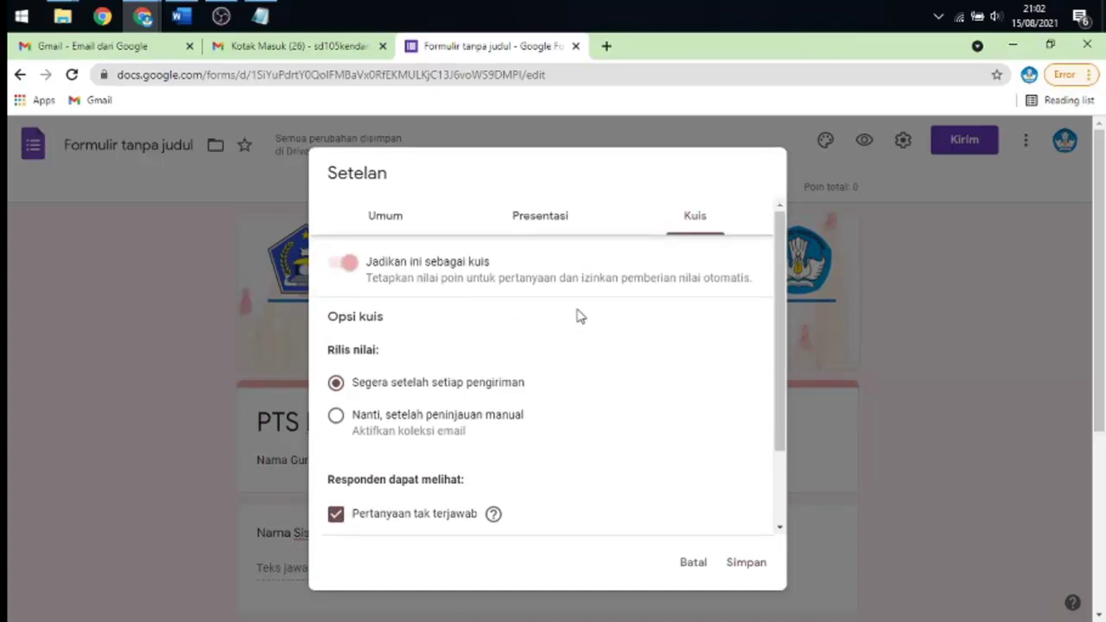
{"action": "scroll", "coordinate": [579, 315], "scroll_direction": "down", "scroll_amount": 2}
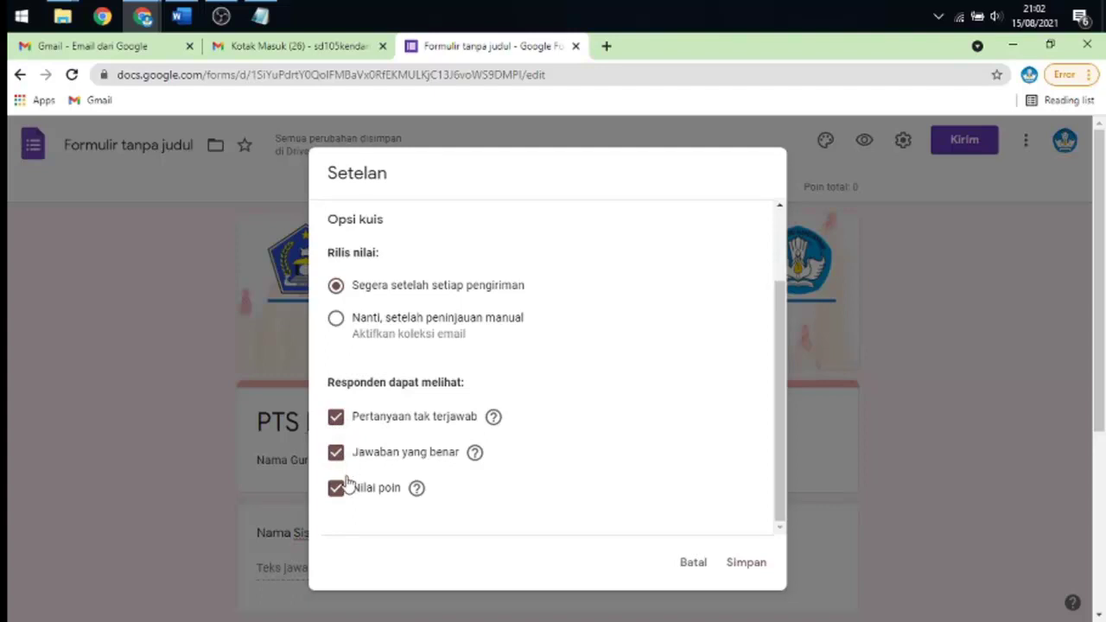
- Uncheck Pertanyaan tak terjawab and Jawaban yang benar, and save the quiz settings
{"action": "left_click", "coordinate": [336, 422]}
{"action": "left_click", "coordinate": [336, 454]}
{"action": "left_click", "coordinate": [736, 564]}
{"action": "scroll", "coordinate": [658, 346], "scroll_direction": "down", "scroll_amount": 3}
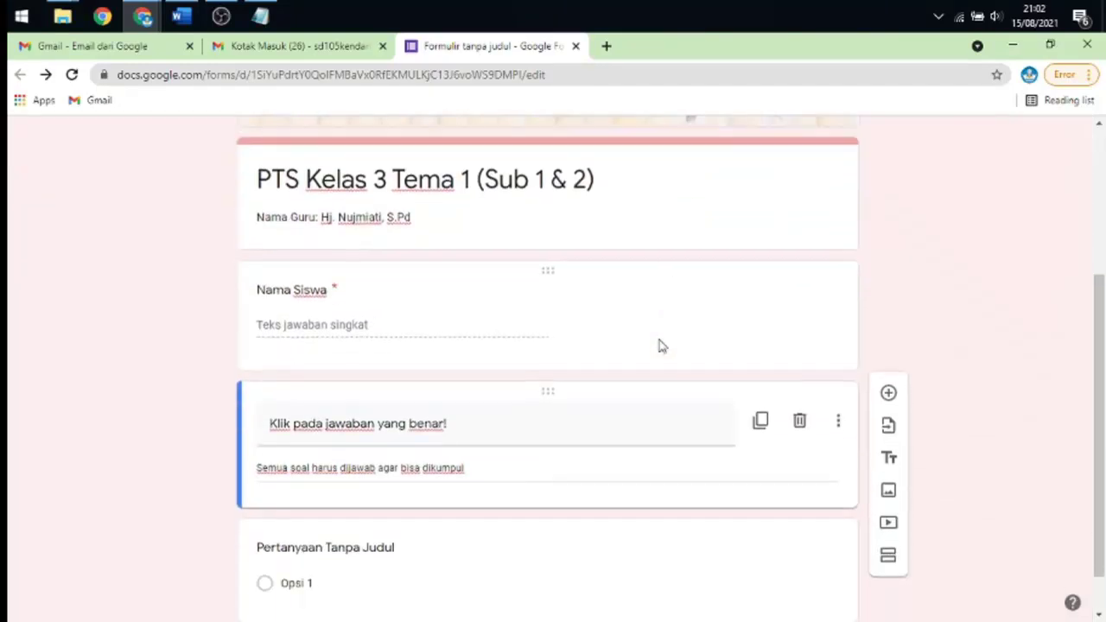
{"action": "scroll", "coordinate": [647, 343], "scroll_direction": "down", "scroll_amount": 1}
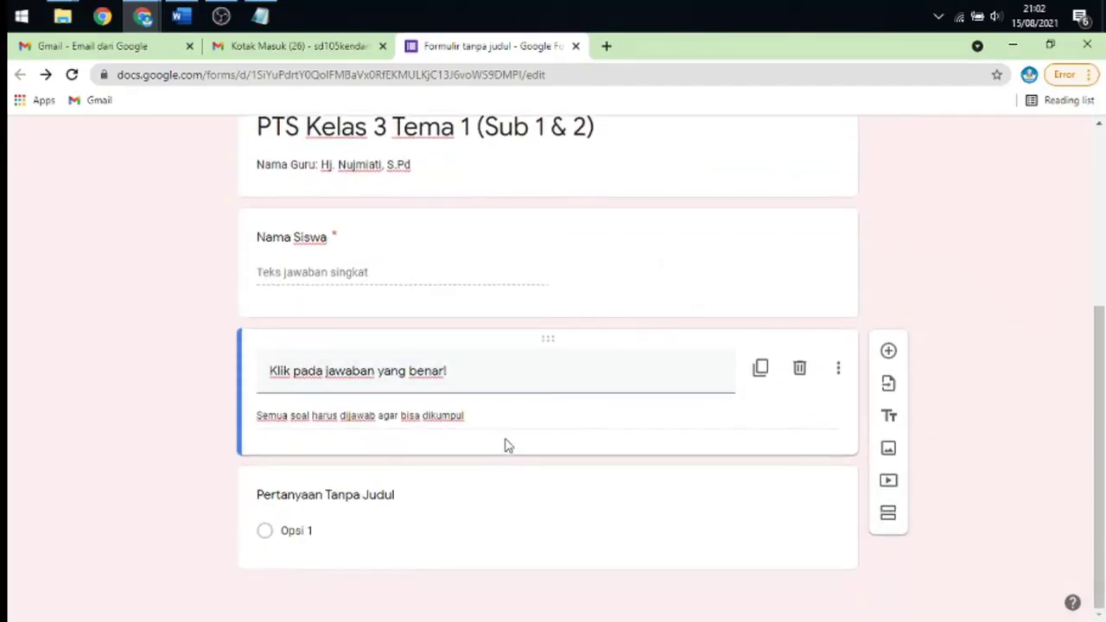
{"action": "left_click", "coordinate": [1048, 47]}
{"action": "scroll", "coordinate": [309, 257], "scroll_direction": "down", "scroll_amount": 3}
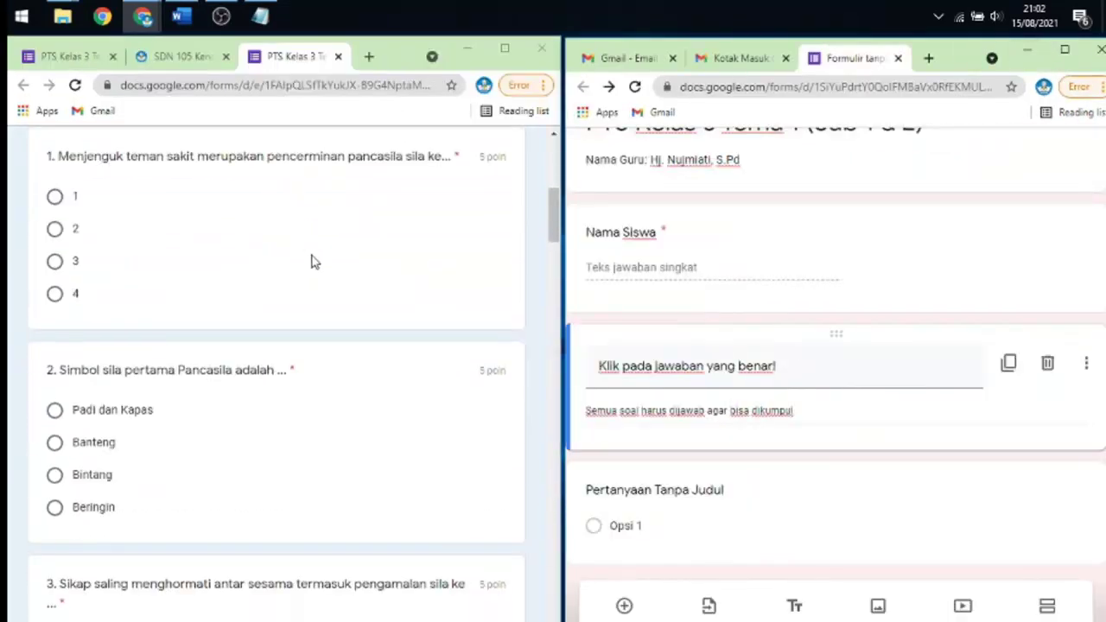
{"action": "scroll", "coordinate": [363, 311], "scroll_direction": "up", "scroll_amount": 3}
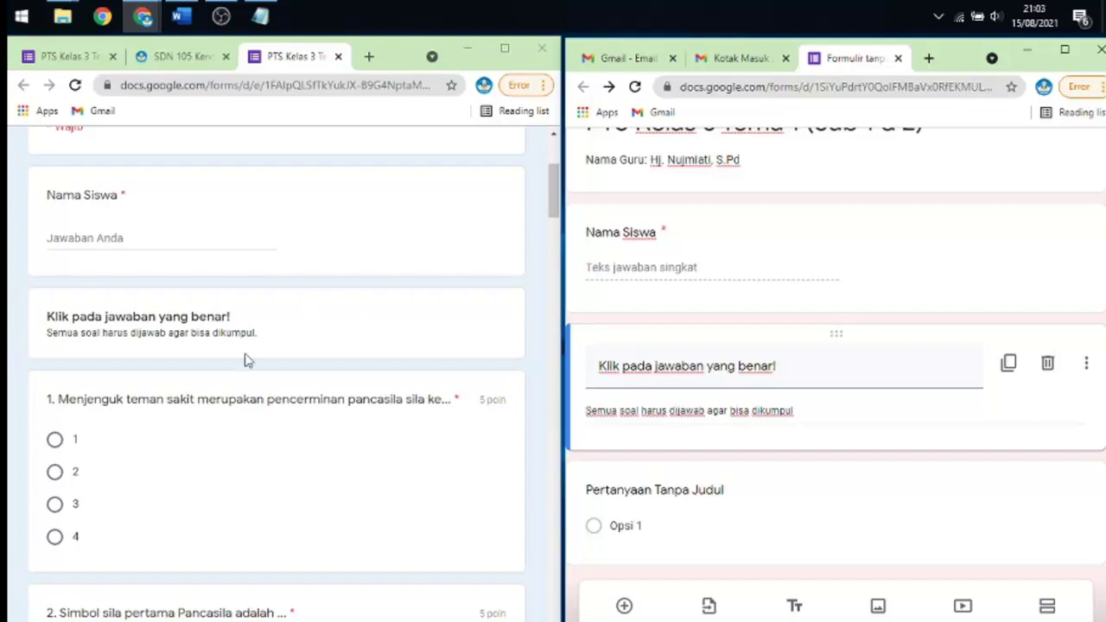
{"action": "scroll", "coordinate": [295, 362], "scroll_direction": "down", "scroll_amount": 2}
{"action": "scroll", "coordinate": [293, 363], "scroll_direction": "down", "scroll_amount": 1}
{"action": "scroll", "coordinate": [296, 363], "scroll_direction": "up", "scroll_amount": 3}
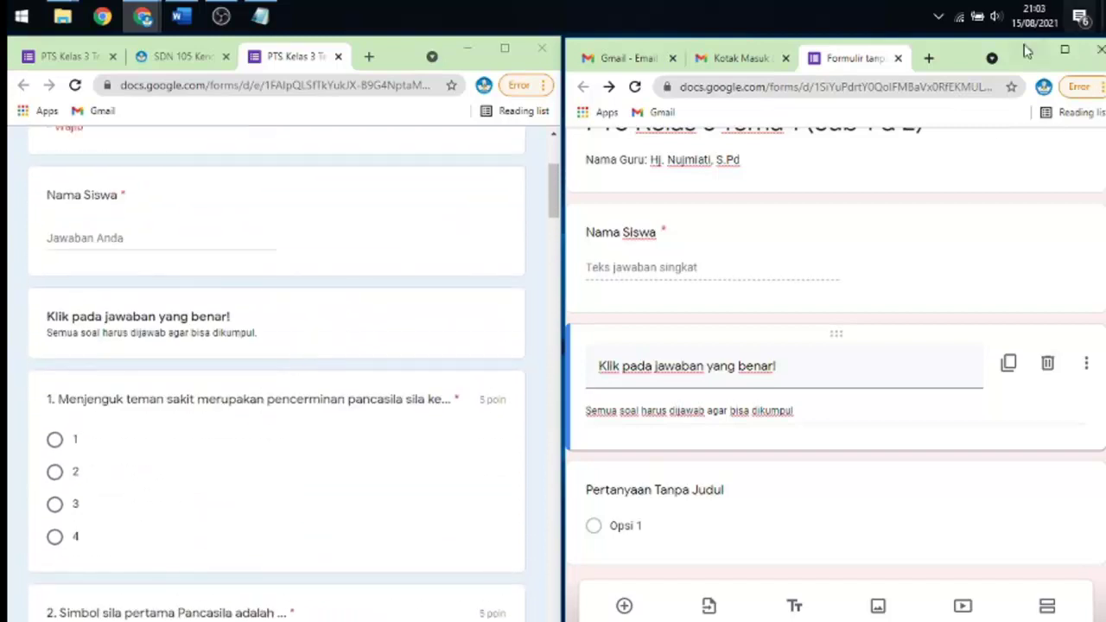
{"action": "left_click", "coordinate": [1063, 53]}
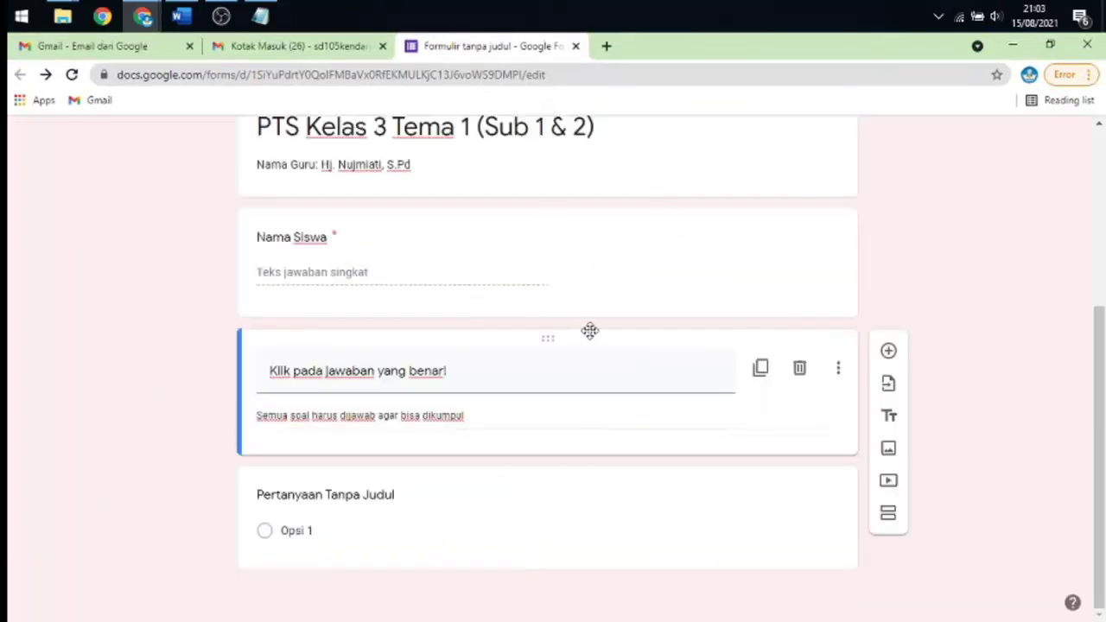
{"action": "left_click", "coordinate": [180, 15]}
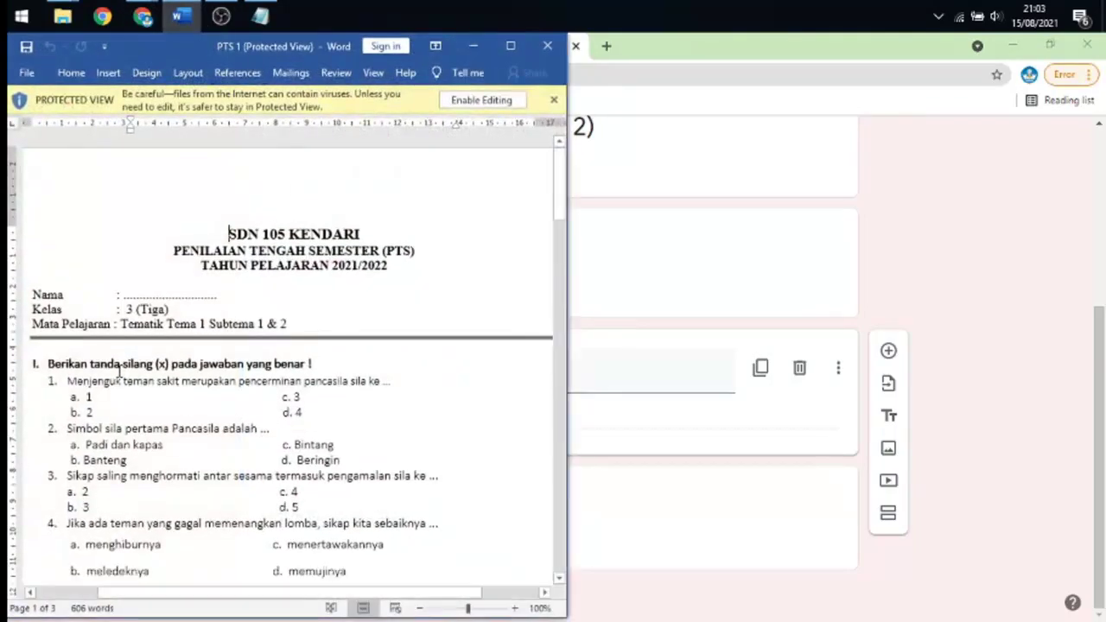
- Paste Word's '1. Menjenguk teman sakit merupakan pencerminan pancasila sila ke ...' as the first question's title
{"action": "left_click_drag", "start_coordinate": [67, 383], "coordinate": [390, 380]}
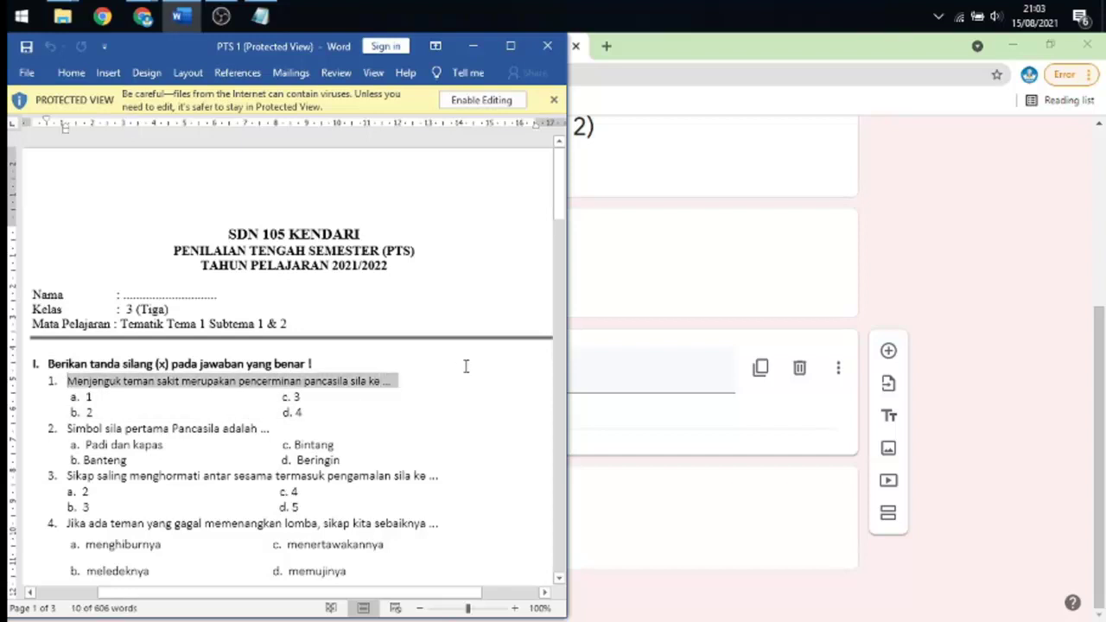
{"action": "left_click", "coordinate": [634, 492]}
{"action": "type", "text": "1.\tMenjenguk teman sakit merupakan pencerminan pancasila sila ke ..."}
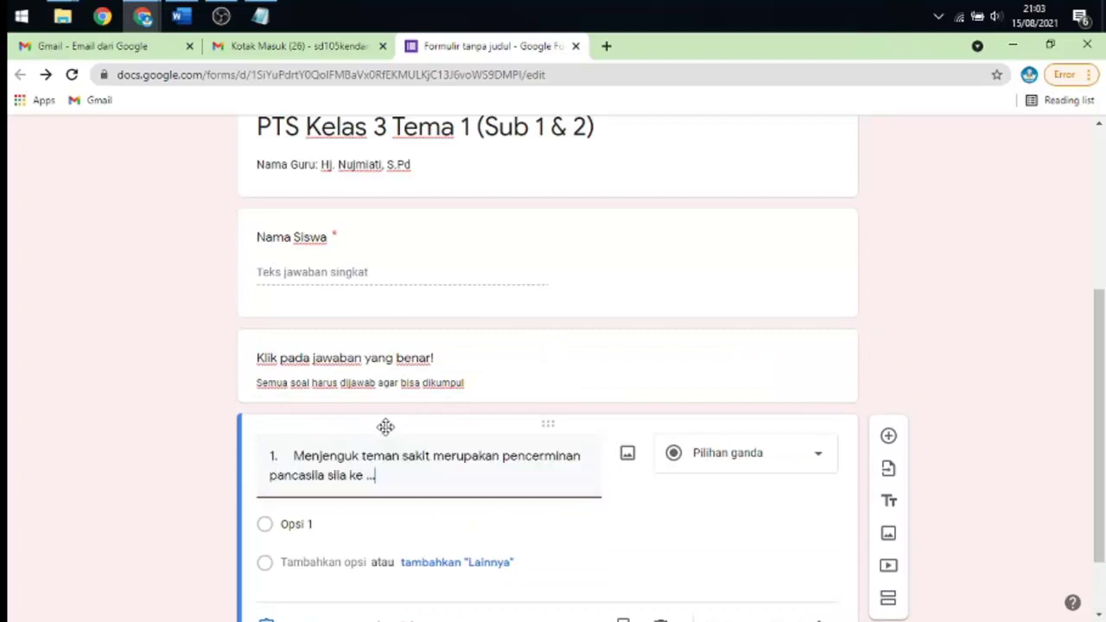
{"action": "scroll", "coordinate": [338, 438], "scroll_direction": "down", "scroll_amount": 1}
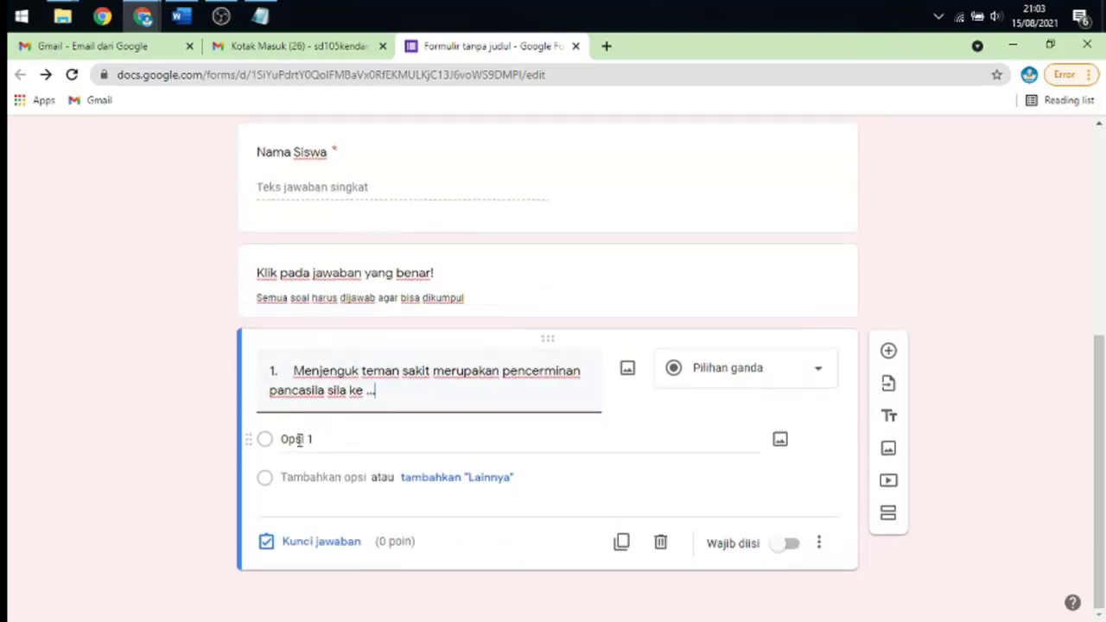
{"action": "left_click", "coordinate": [260, 16]}
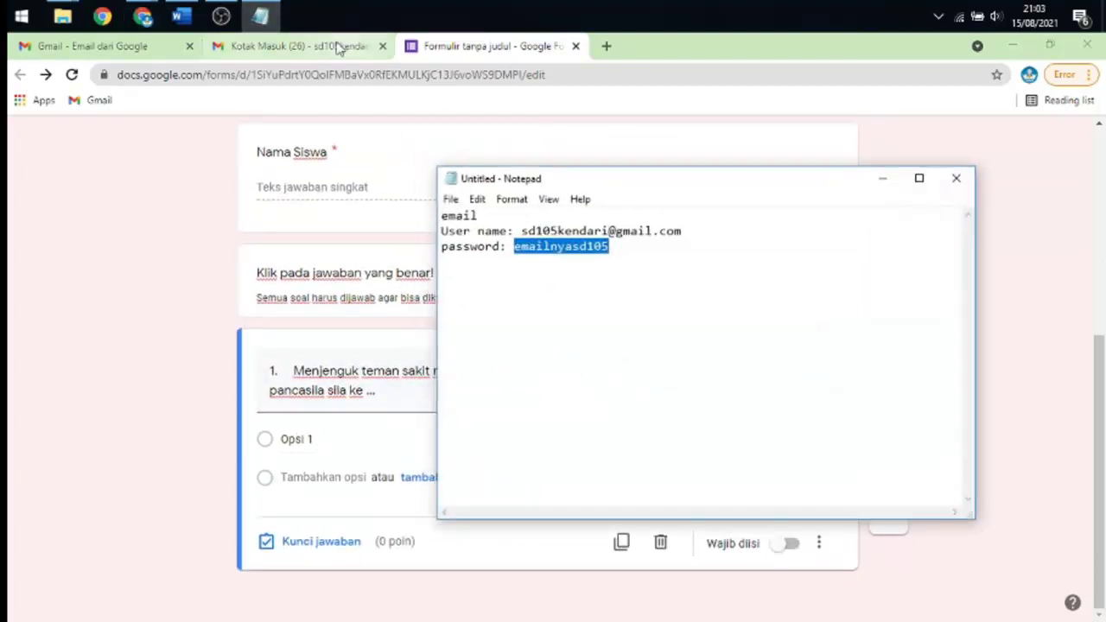
{"action": "left_click", "coordinate": [260, 16]}
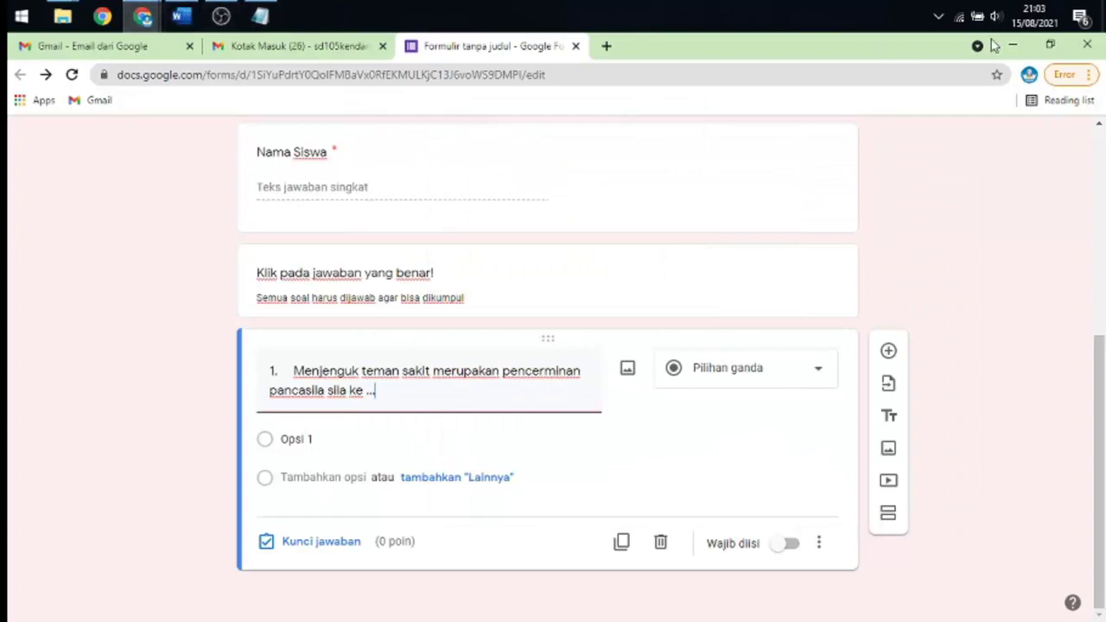
{"action": "left_click", "coordinate": [1050, 45]}
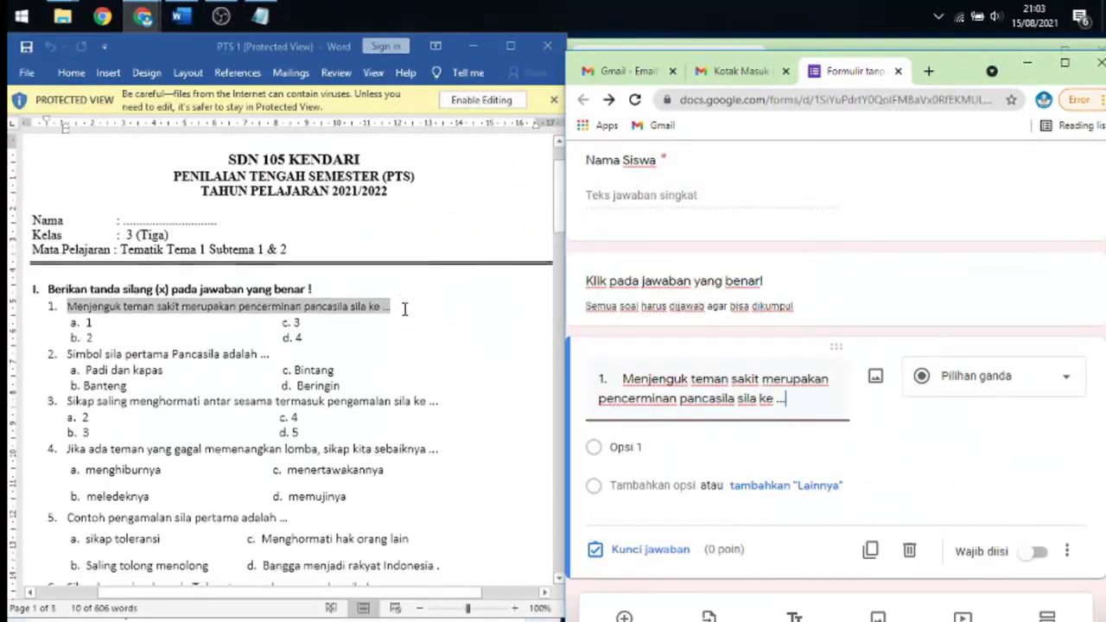
- Enter question 1's four options: a. 1, b. 2, c. 3 and d. 4
{"action": "scroll", "coordinate": [404, 308], "scroll_direction": "down", "scroll_amount": 2}
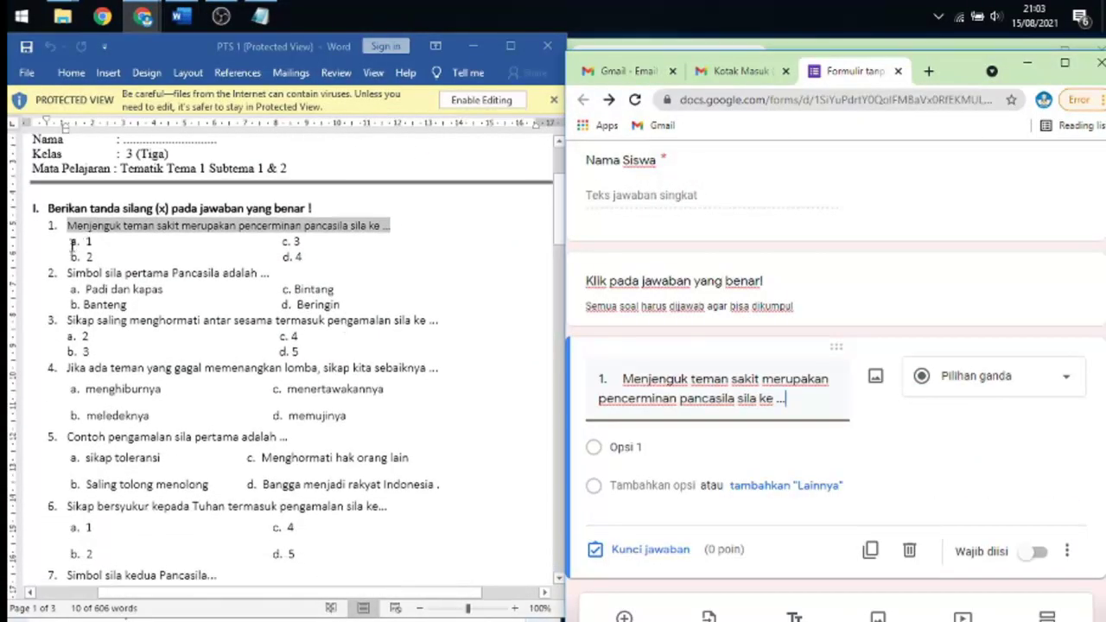
{"action": "left_click", "coordinate": [655, 445]}
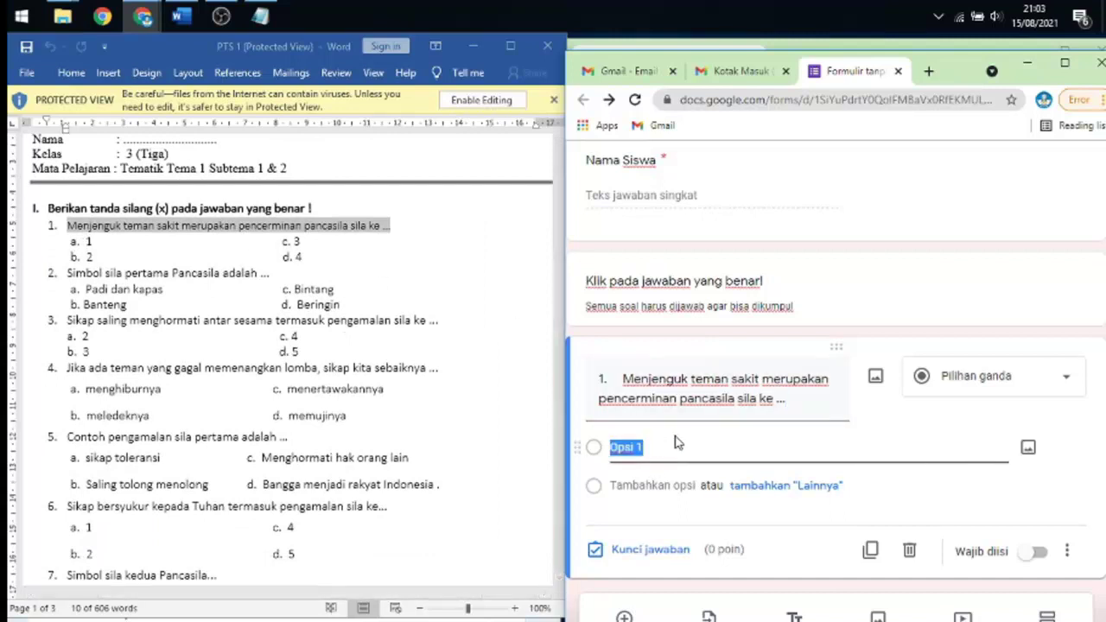
{"action": "type", "text": "a."}
{"action": "left_click", "coordinate": [660, 486]}
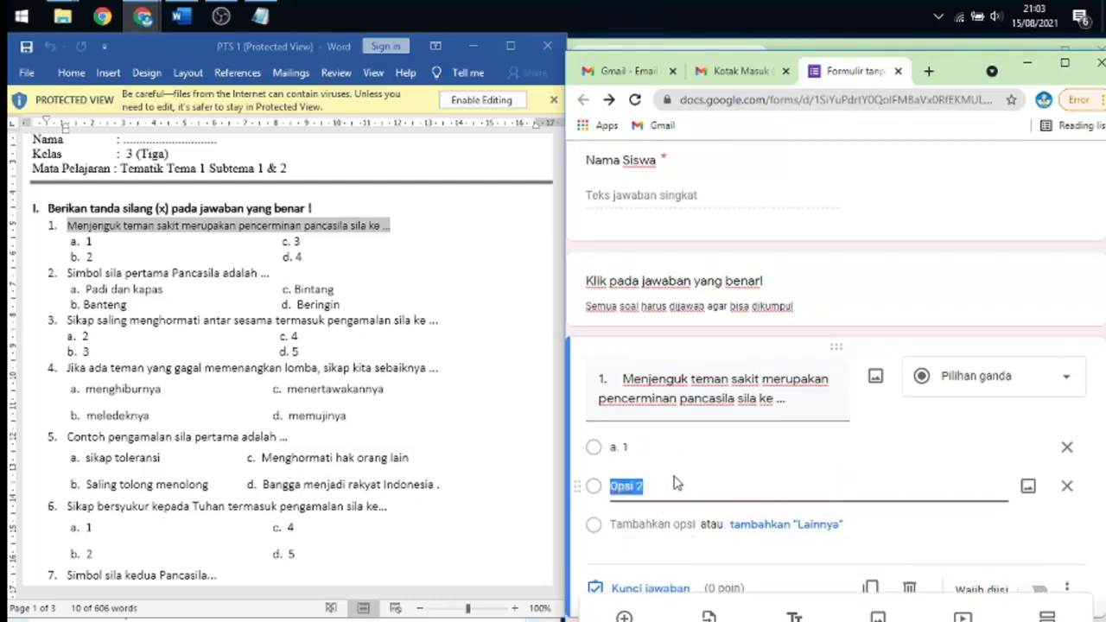
{"action": "type", "text": "b. 2"}
{"action": "left_click", "coordinate": [646, 524]}
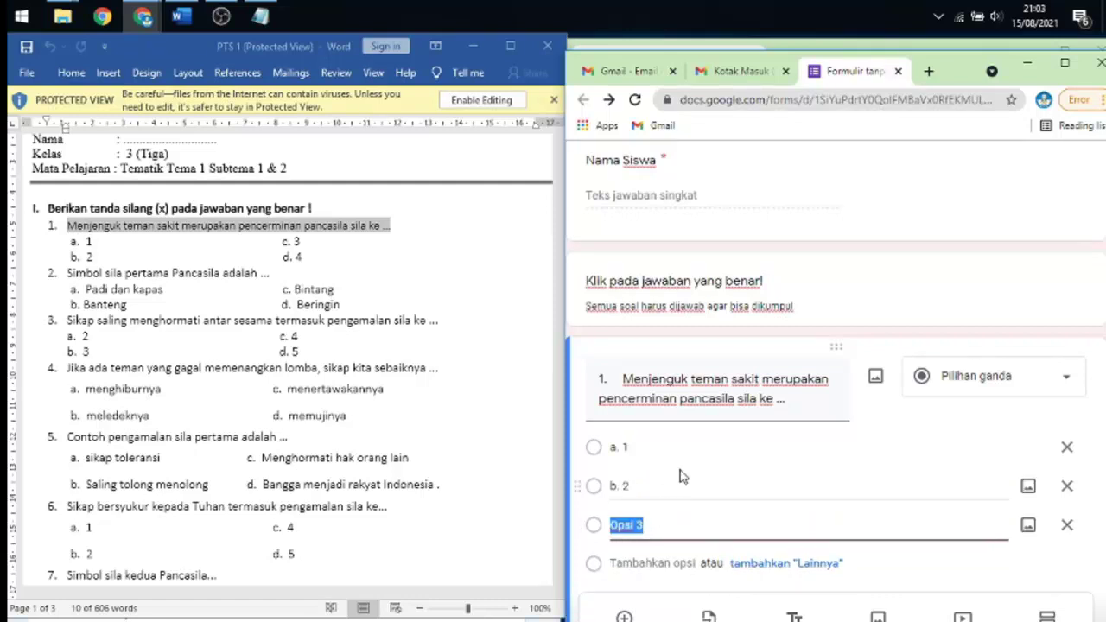
{"action": "type", "text": "c."}
{"action": "left_click", "coordinate": [650, 562]}
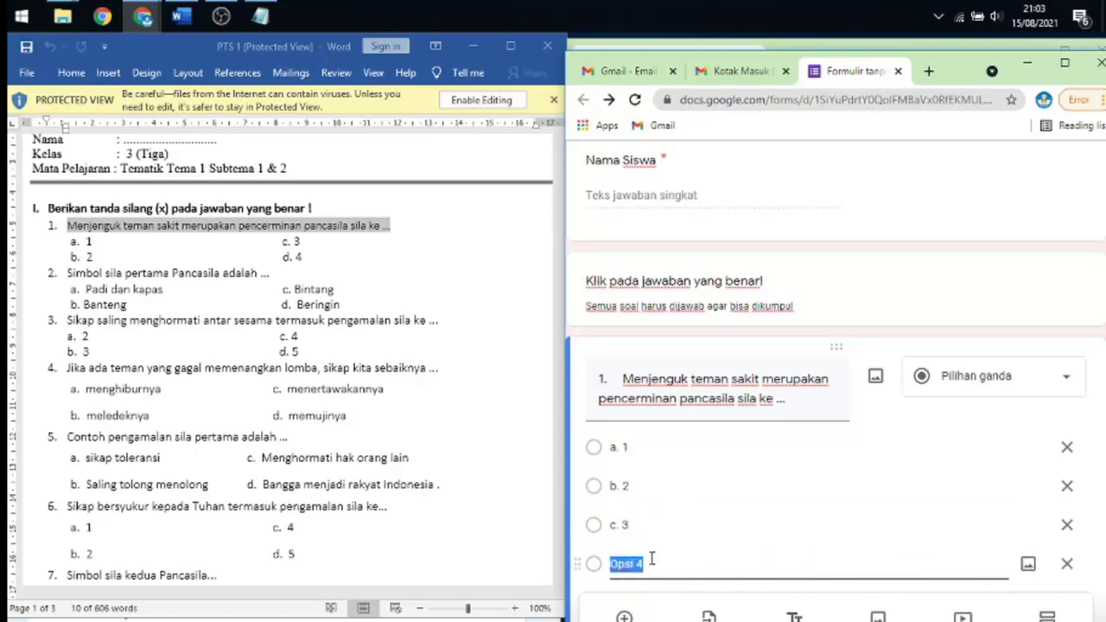
{"action": "type", "text": "d. 4"}
{"action": "scroll", "coordinate": [825, 466], "scroll_direction": "down", "scroll_amount": 2}
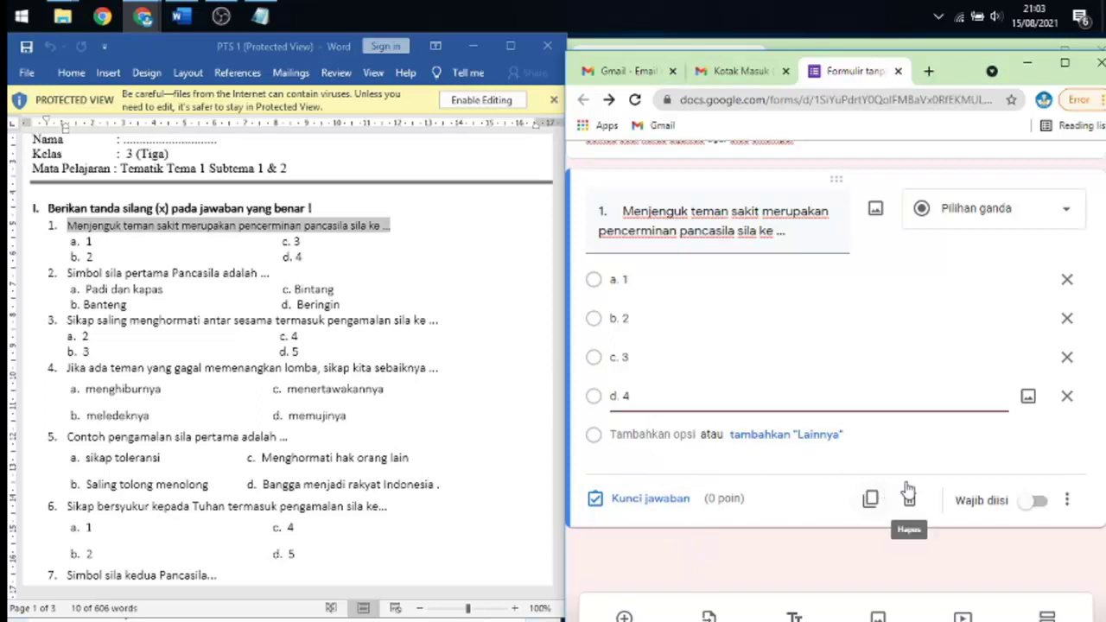
- In Kunci jawaban, mark b. 2 correct for 5 points, then turn on Wajib diisi
{"action": "left_click", "coordinate": [646, 501]}
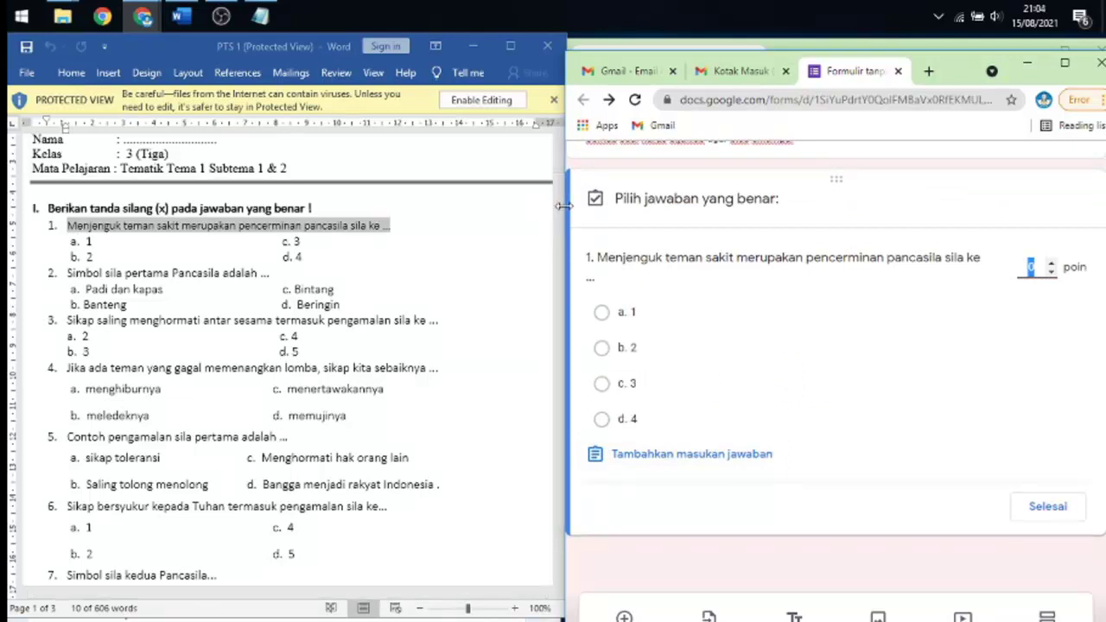
{"action": "left_click_drag", "start_coordinate": [558, 201], "coordinate": [557, 518]}
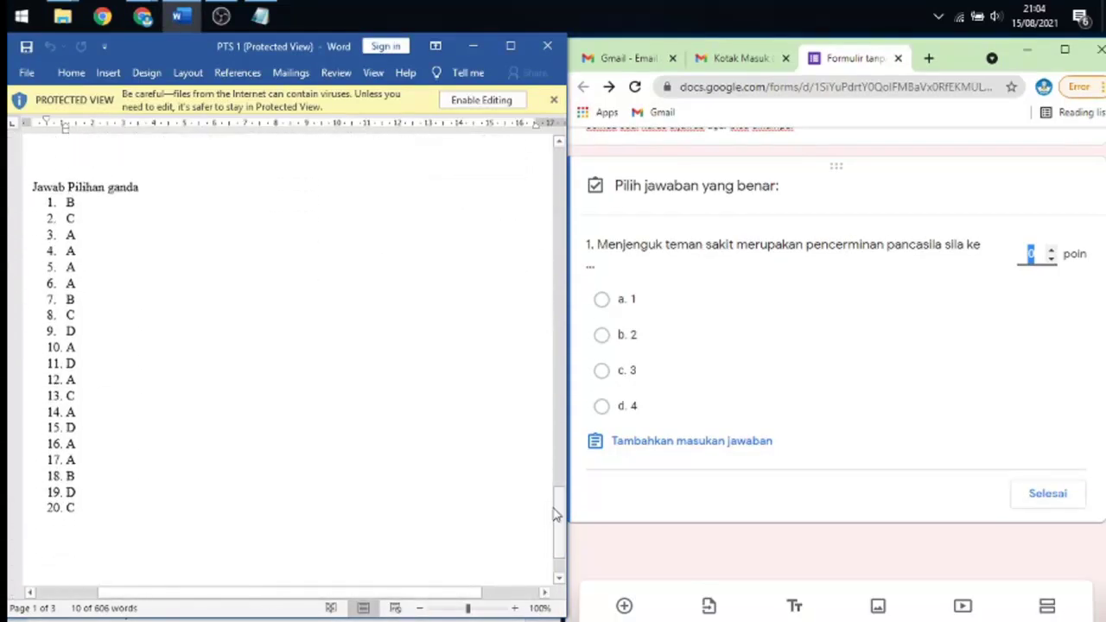
{"action": "left_click", "coordinate": [601, 337]}
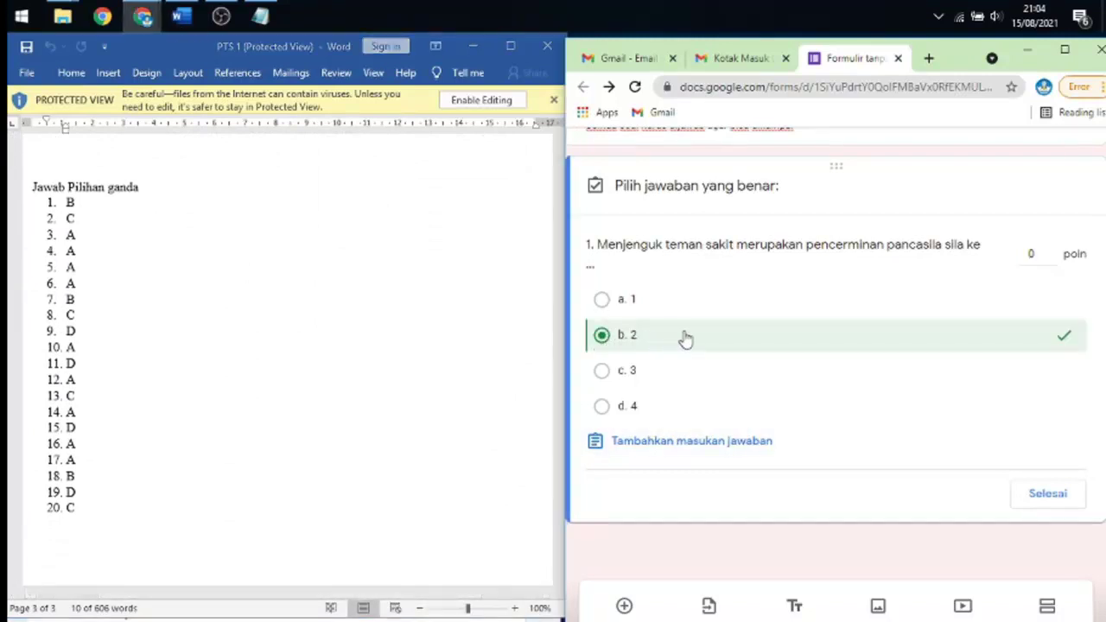
{"action": "left_click", "coordinate": [1032, 253]}
{"action": "left_click", "coordinate": [1042, 498]}
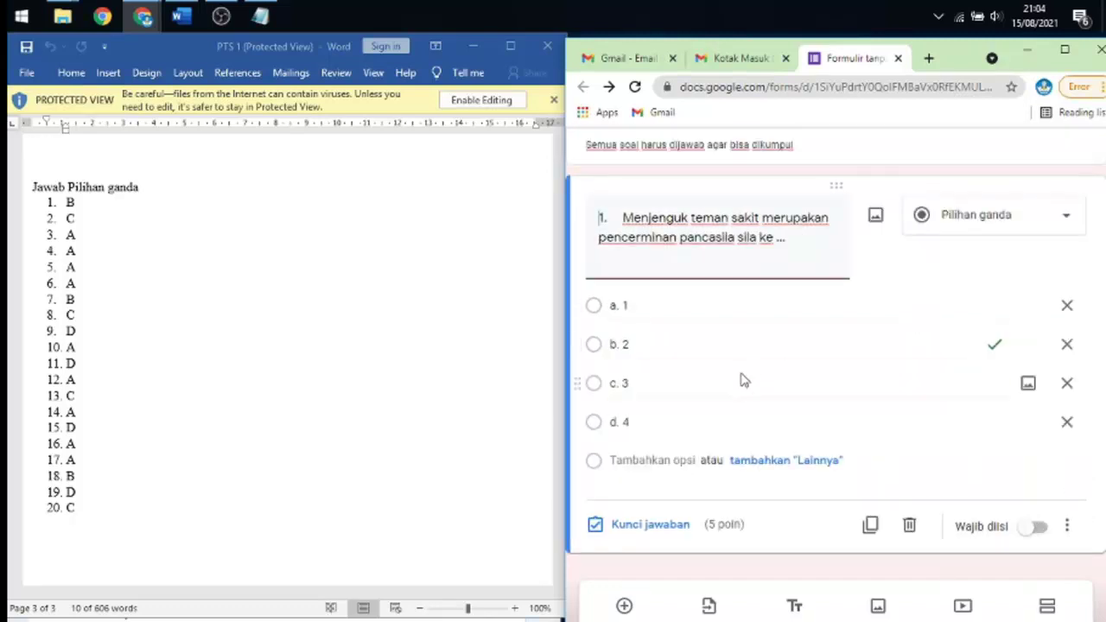
{"action": "left_click", "coordinate": [1037, 530]}
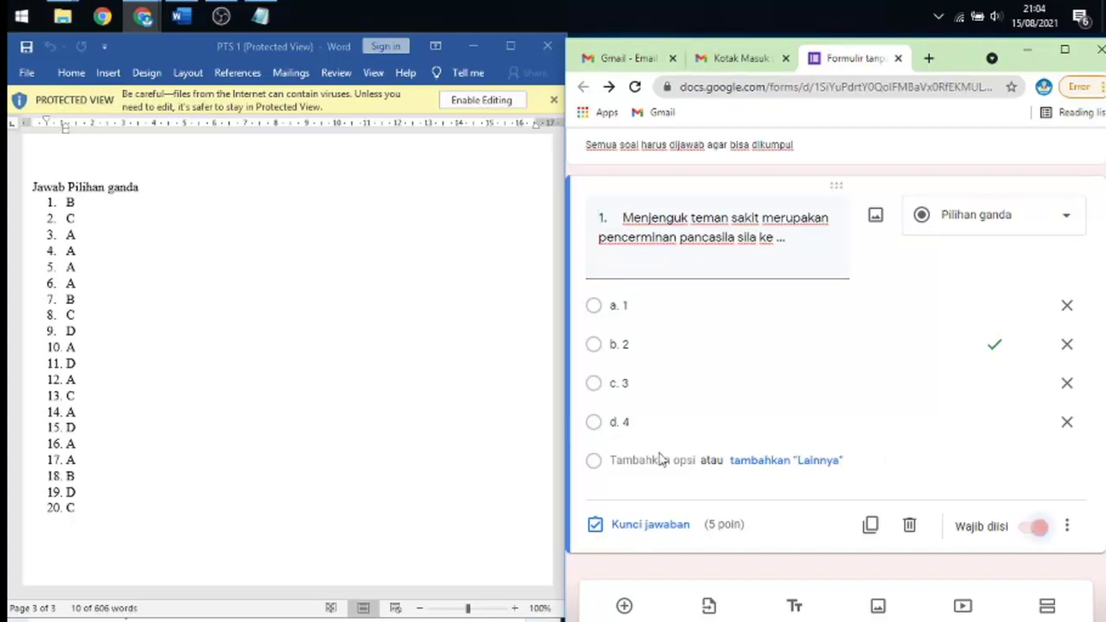
{"action": "scroll", "coordinate": [886, 452], "scroll_direction": "up", "scroll_amount": 3}
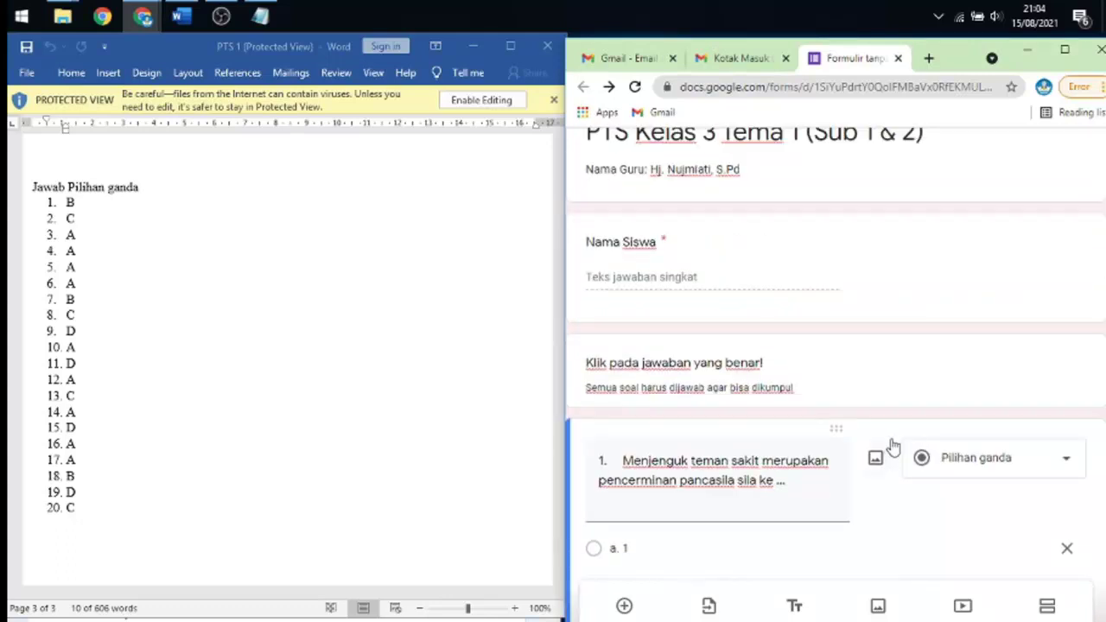
{"action": "scroll", "coordinate": [881, 436], "scroll_direction": "down", "scroll_amount": 3}
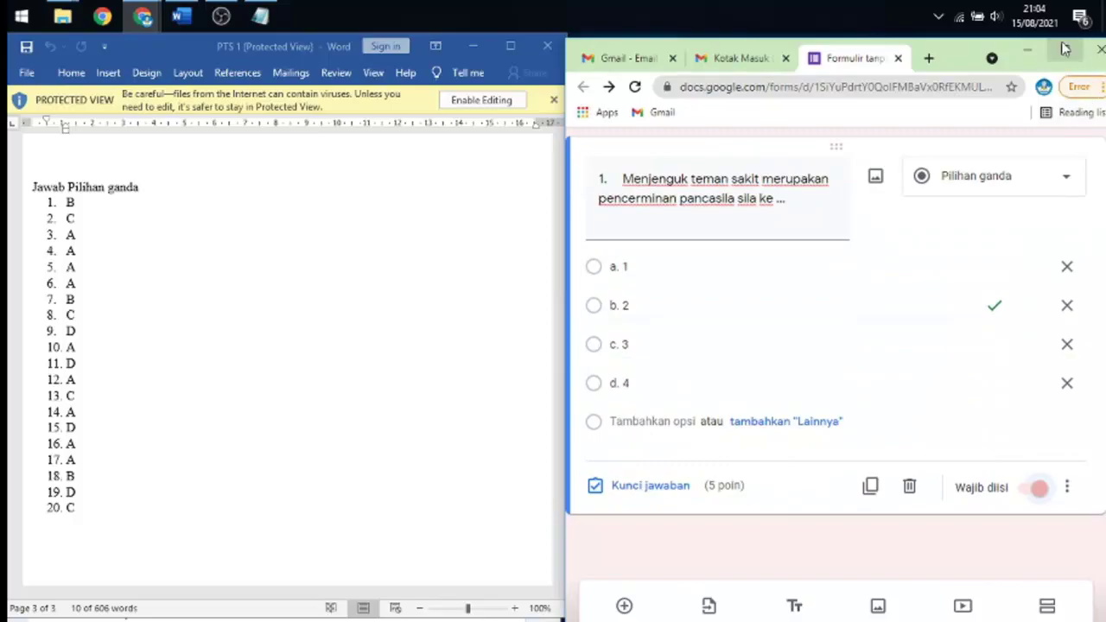
- Use Duplikasikan to place a copy of question 1 below it, with Chrome back beside Word
{"action": "left_click", "coordinate": [1063, 50]}
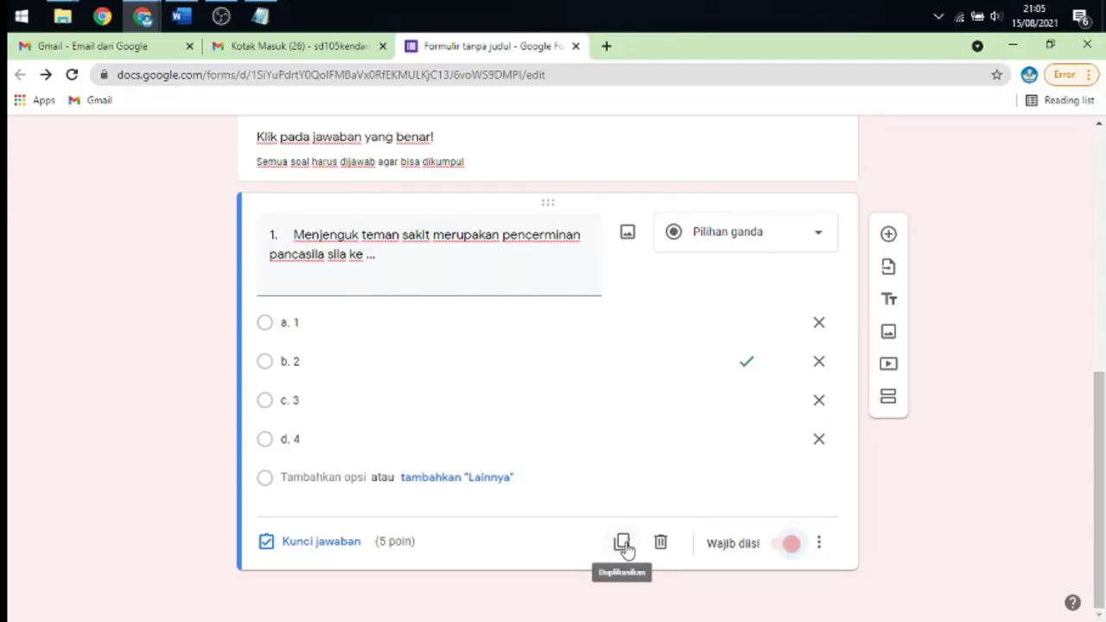
{"action": "left_click", "coordinate": [623, 544]}
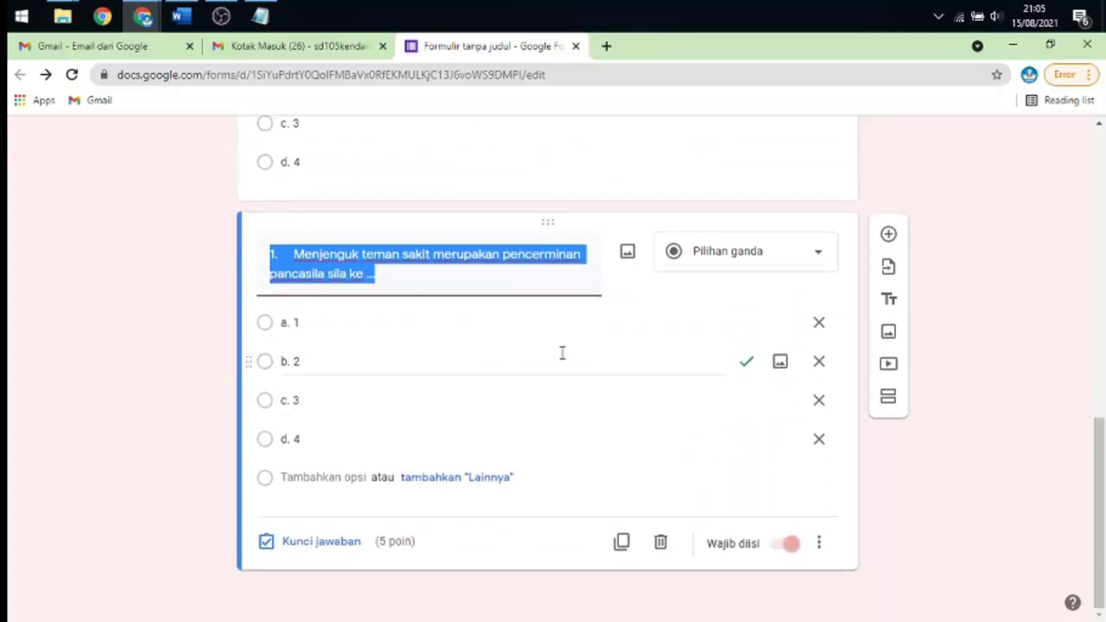
{"action": "scroll", "coordinate": [376, 427], "scroll_direction": "up", "scroll_amount": 3}
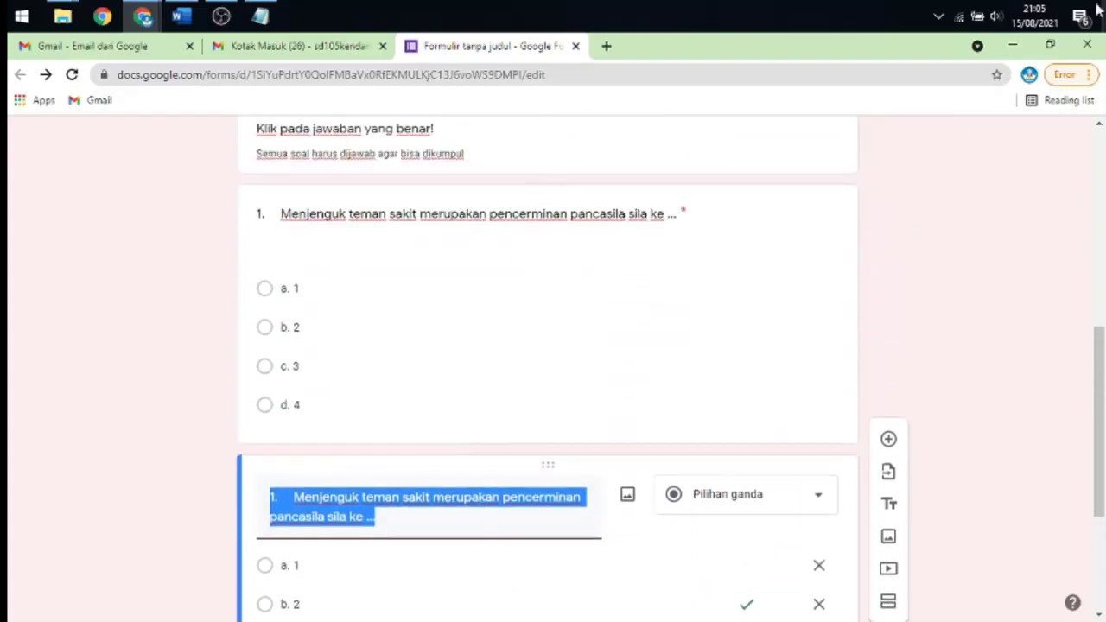
{"action": "left_click", "coordinate": [1049, 45]}
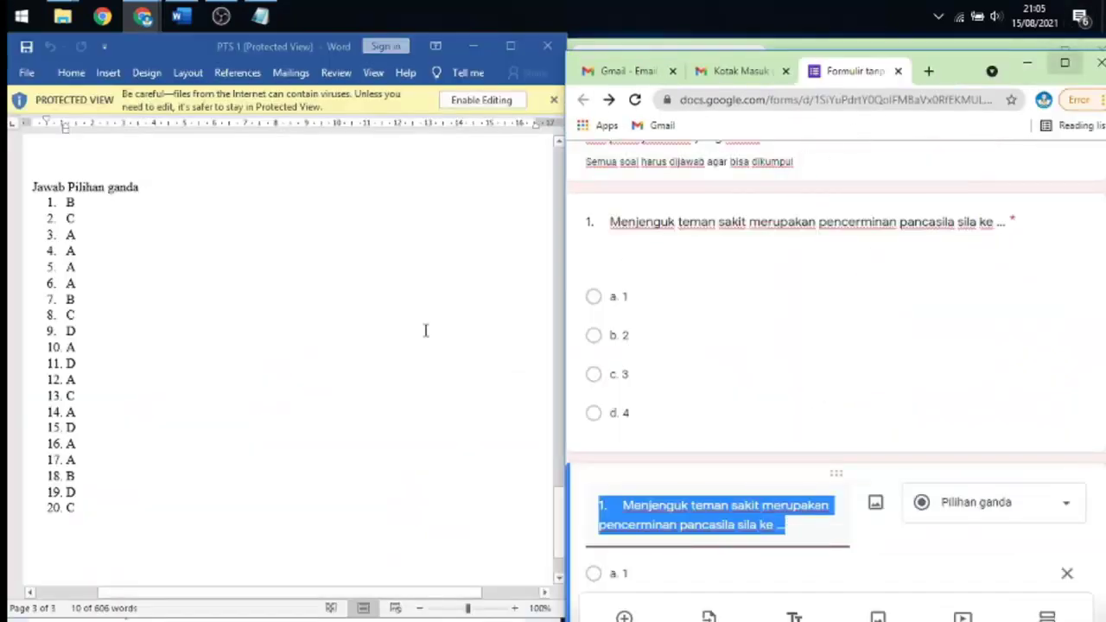
{"action": "scroll", "coordinate": [424, 328], "scroll_direction": "up", "scroll_amount": 10}
{"action": "scroll", "coordinate": [424, 333], "scroll_direction": "up", "scroll_amount": 12}
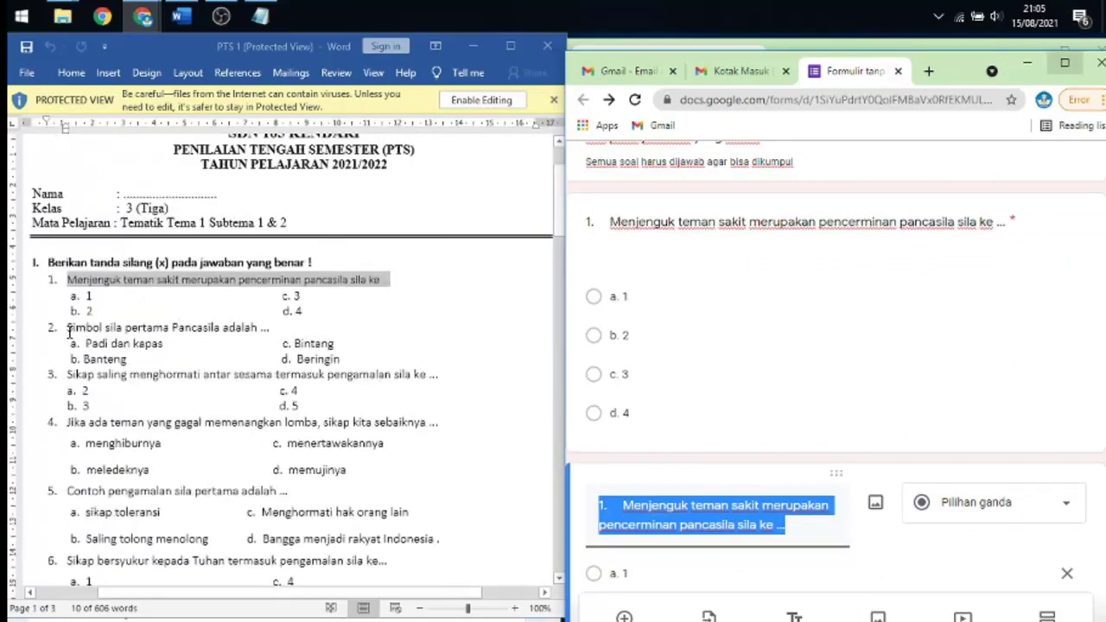
- Replace the copy's title with Word's question 2, 'Simbol sila pertama Pancasila adalah ...'
{"action": "left_click_drag", "start_coordinate": [69, 327], "coordinate": [257, 333]}
{"action": "left_click", "coordinate": [51, 327]}
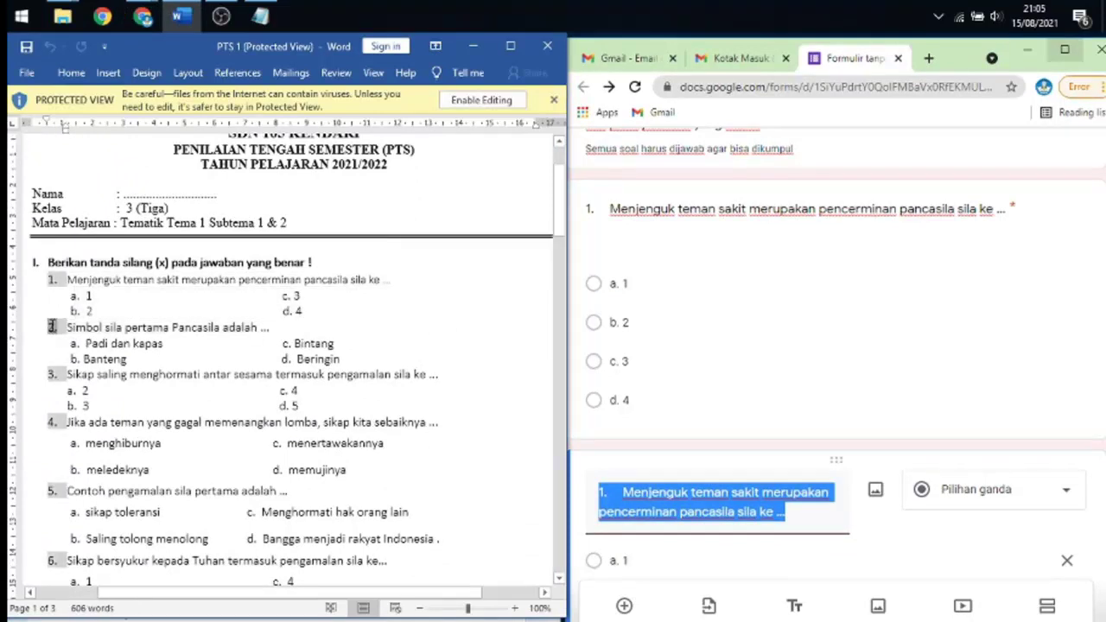
{"action": "left_click", "coordinate": [275, 322]}
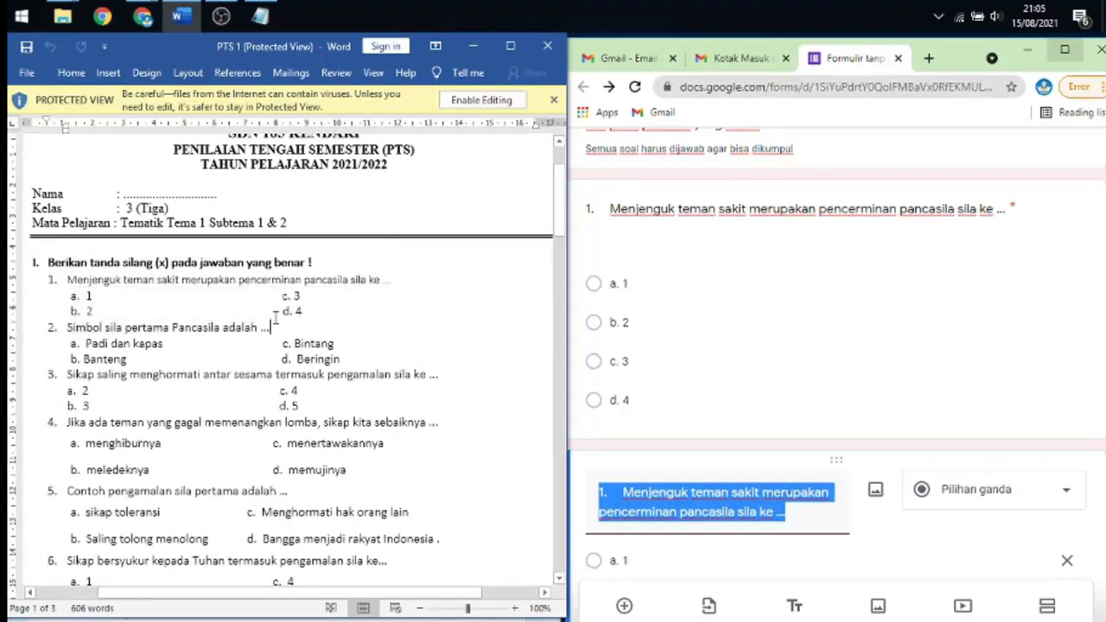
{"action": "left_click_drag", "start_coordinate": [281, 327], "coordinate": [71, 333]}
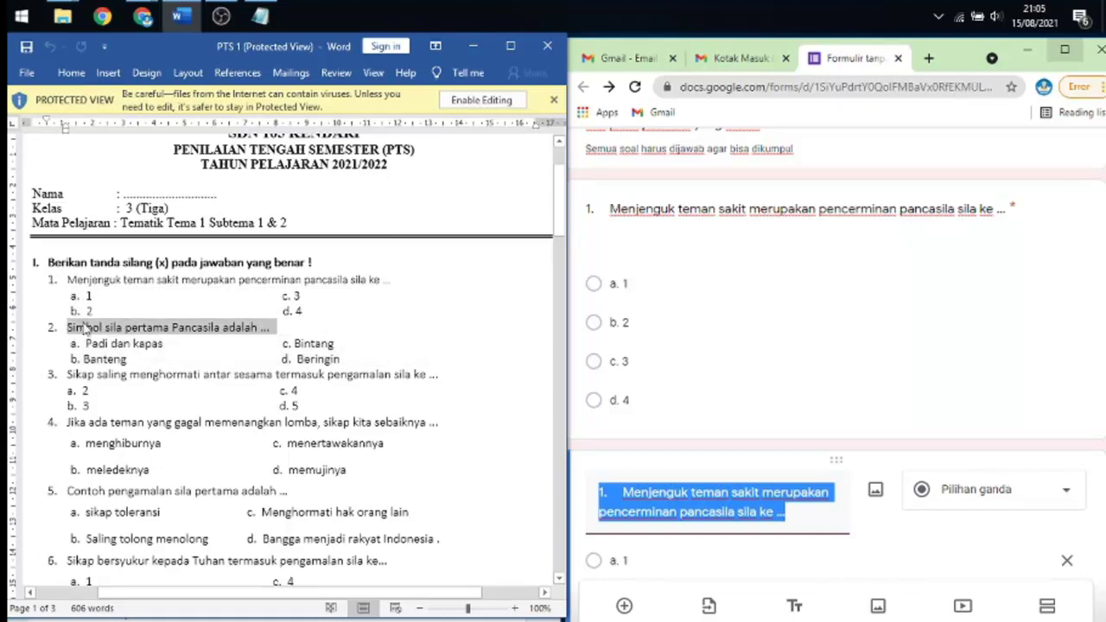
{"action": "scroll", "coordinate": [691, 432], "scroll_direction": "down", "scroll_amount": 2}
{"action": "left_click", "coordinate": [641, 325]}
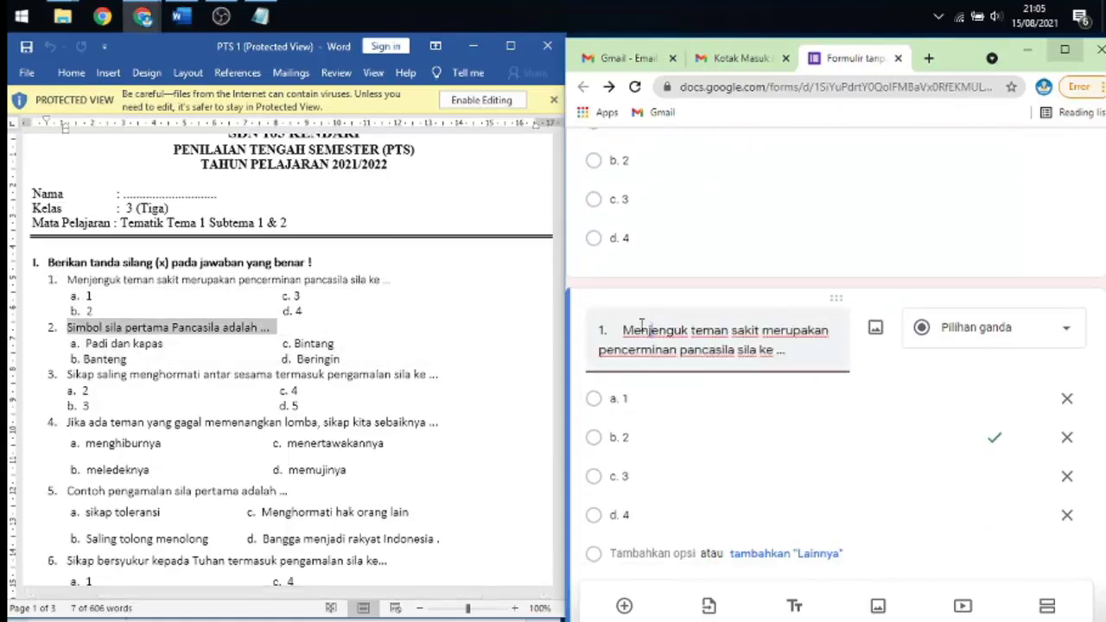
{"action": "key", "text": "ctrl+a"}
{"action": "type", "text": "2.\tSimbol sila pertama Pancasila adalah ..."}
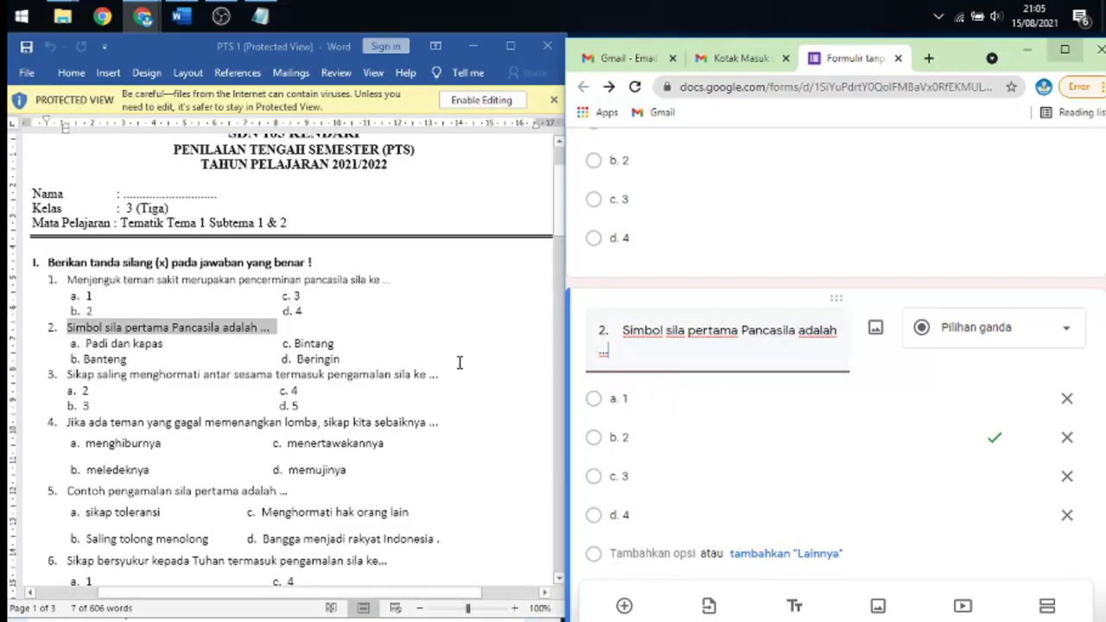
- Change the copy's options to Padi dan kapas, Banteng, Bintang and Beringan
{"action": "left_click", "coordinate": [646, 398]}
{"action": "left_click", "coordinate": [170, 344]}
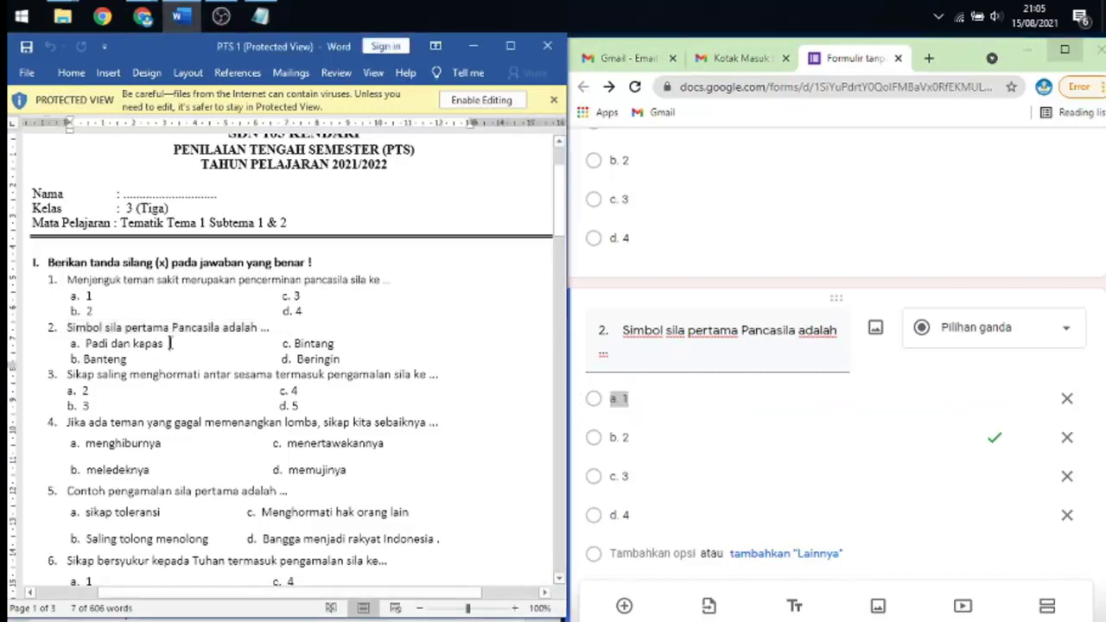
{"action": "left_click", "coordinate": [654, 398]}
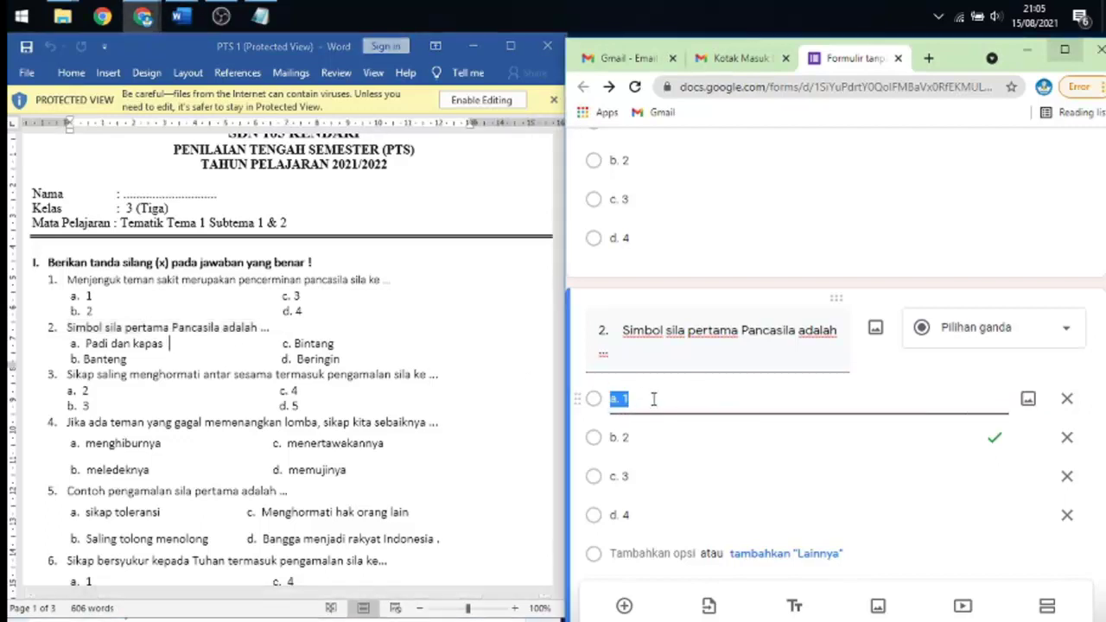
{"action": "left_click", "coordinate": [654, 398]}
{"action": "type", "text": "Padi dan kapas"}
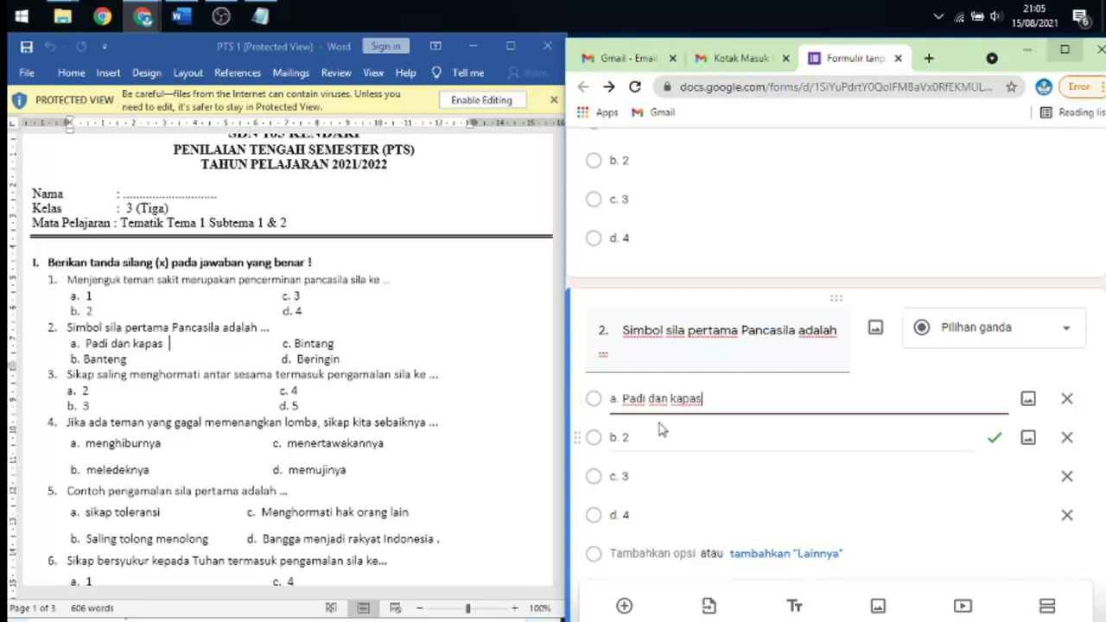
{"action": "left_click", "coordinate": [663, 439]}
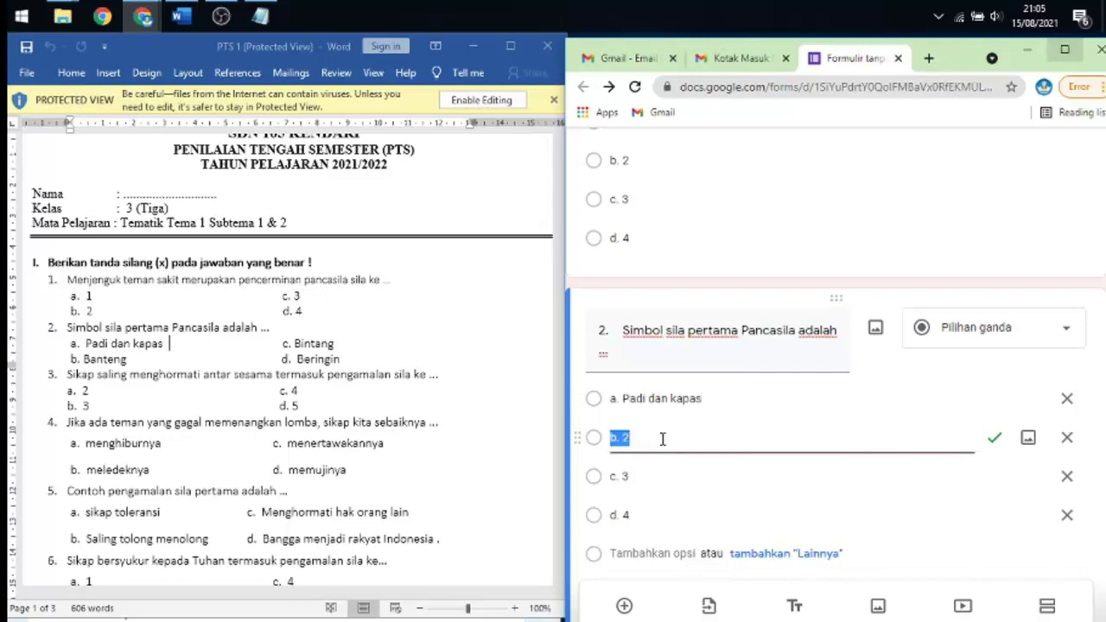
{"action": "left_click", "coordinate": [662, 439]}
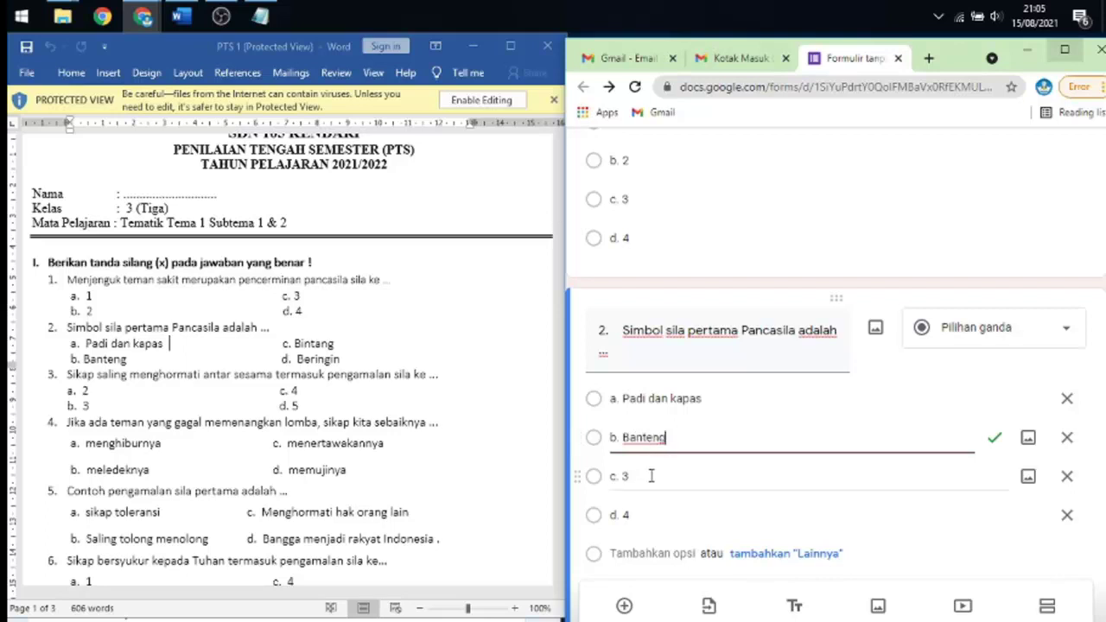
{"action": "left_click", "coordinate": [652, 476]}
{"action": "left_click", "coordinate": [651, 476]}
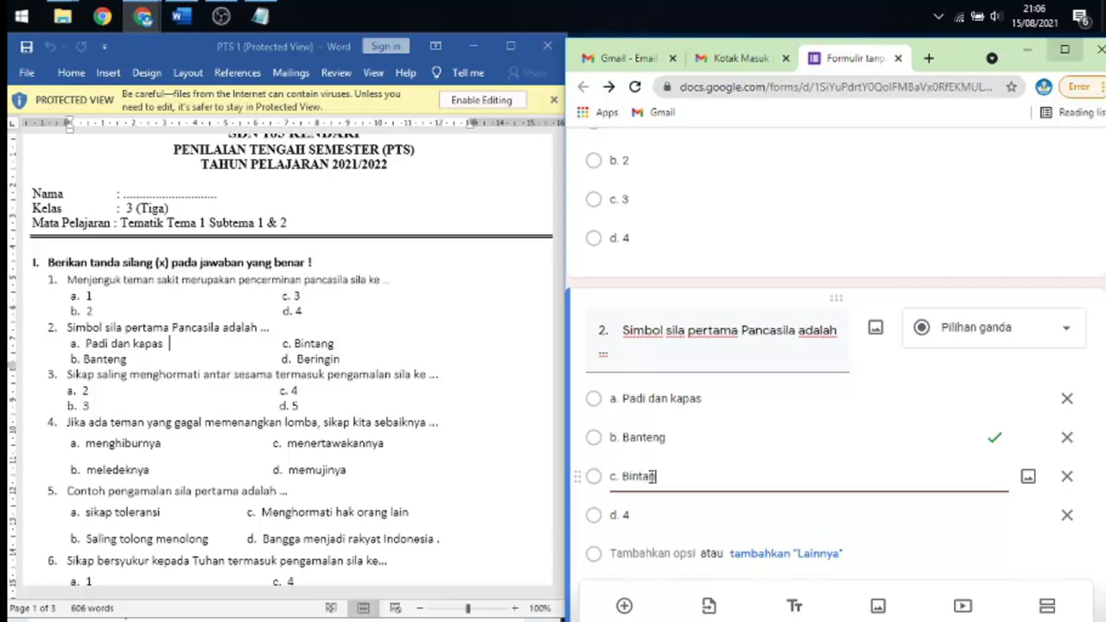
{"action": "left_click", "coordinate": [663, 520]}
{"action": "left_click", "coordinate": [668, 515]}
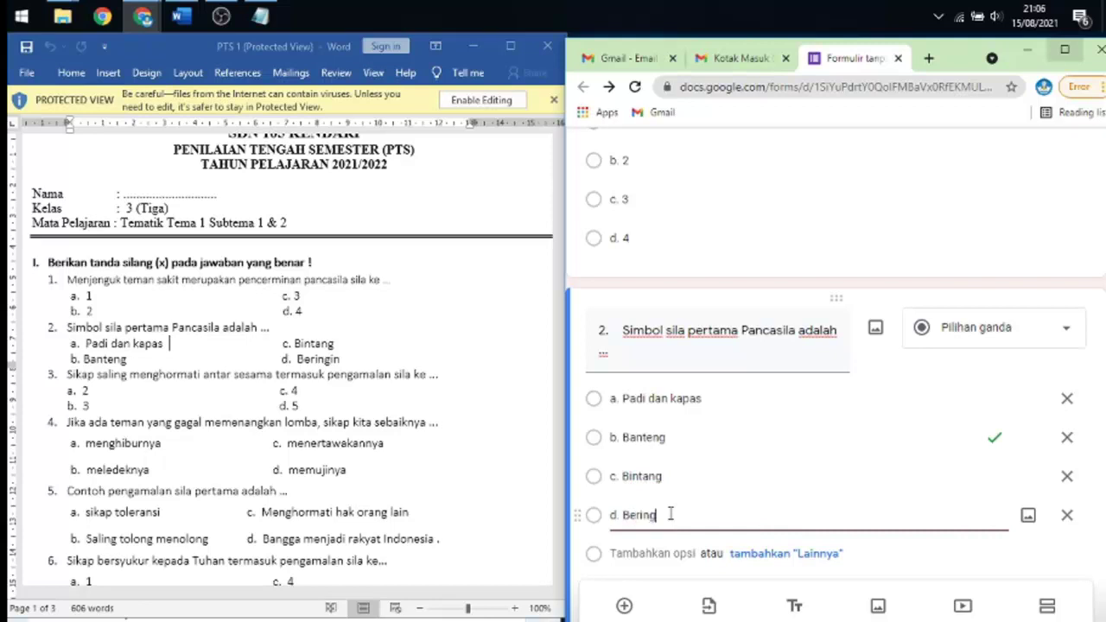
{"action": "type", "text": "Beringan"}
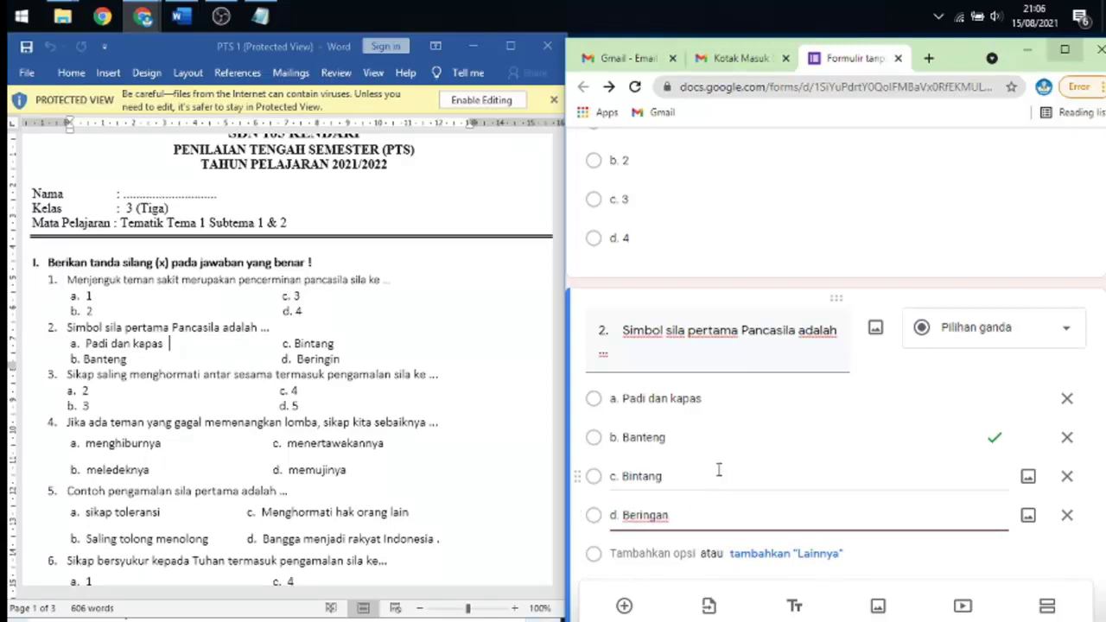
{"action": "scroll", "coordinate": [756, 350], "scroll_direction": "down", "scroll_amount": 2}
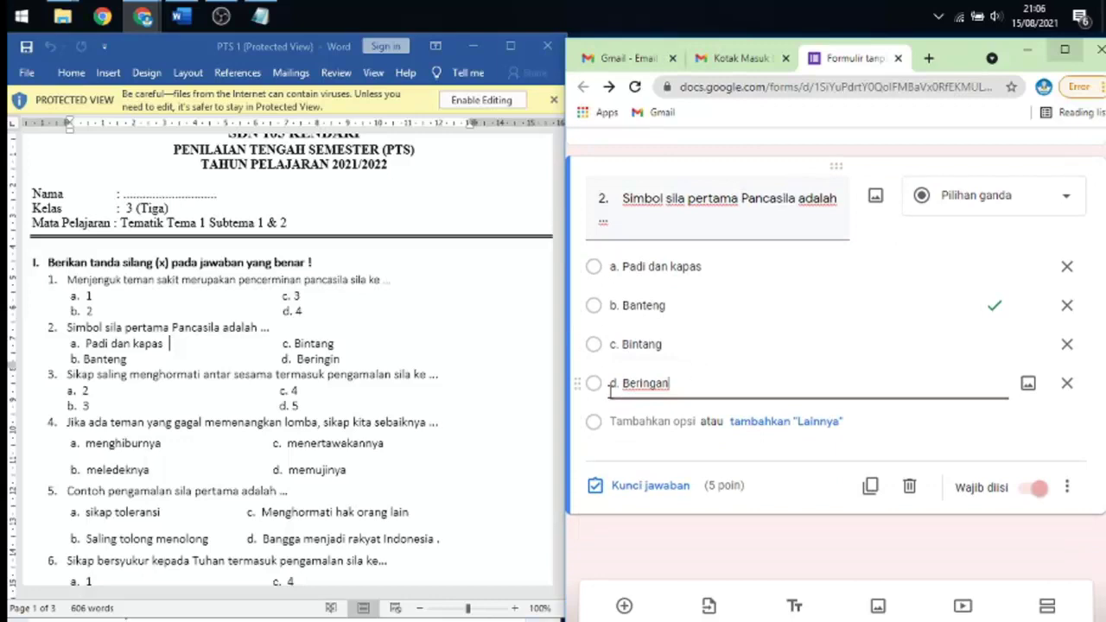
- Mark both b. Banteng and c. Bintang as correct answers for question 2, worth 5 points
{"action": "left_click_drag", "start_coordinate": [557, 206], "coordinate": [572, 499]}
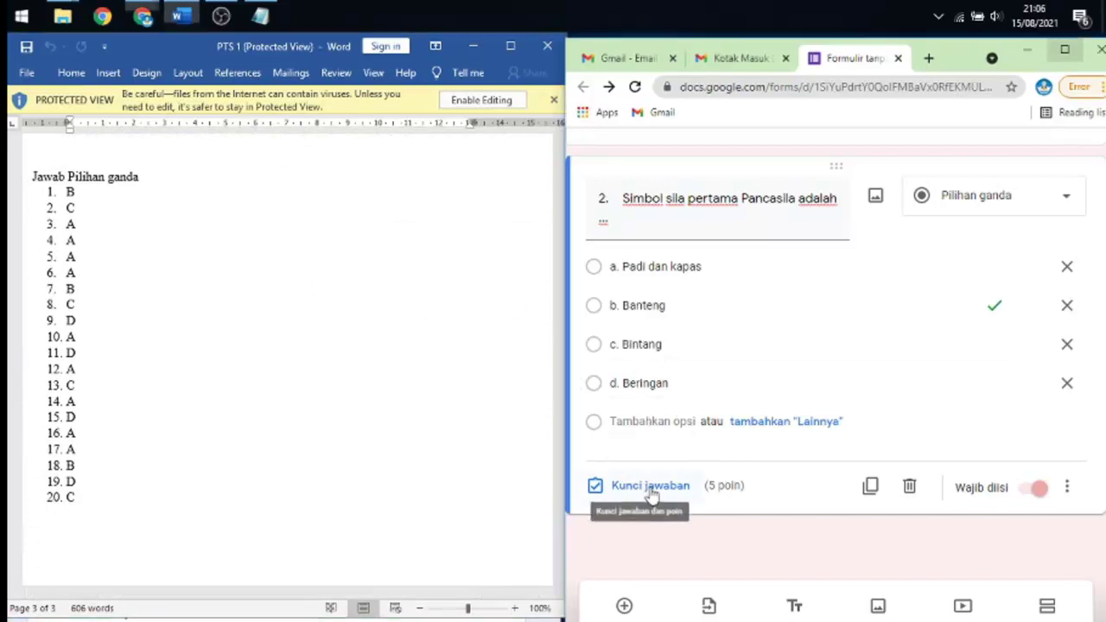
{"action": "left_click", "coordinate": [649, 486]}
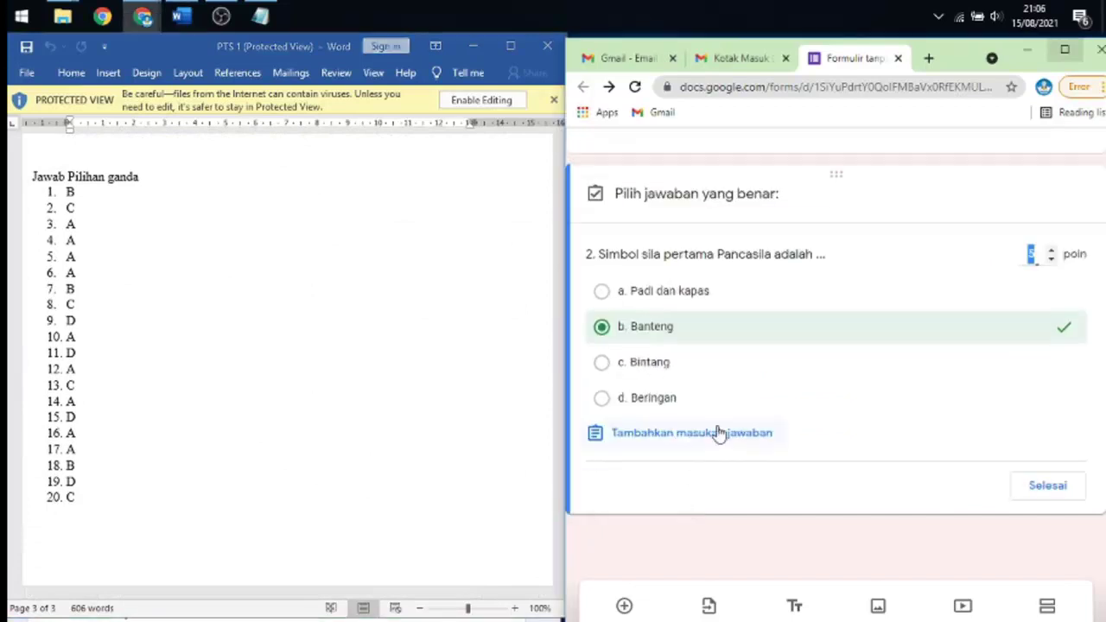
{"action": "left_click", "coordinate": [600, 363]}
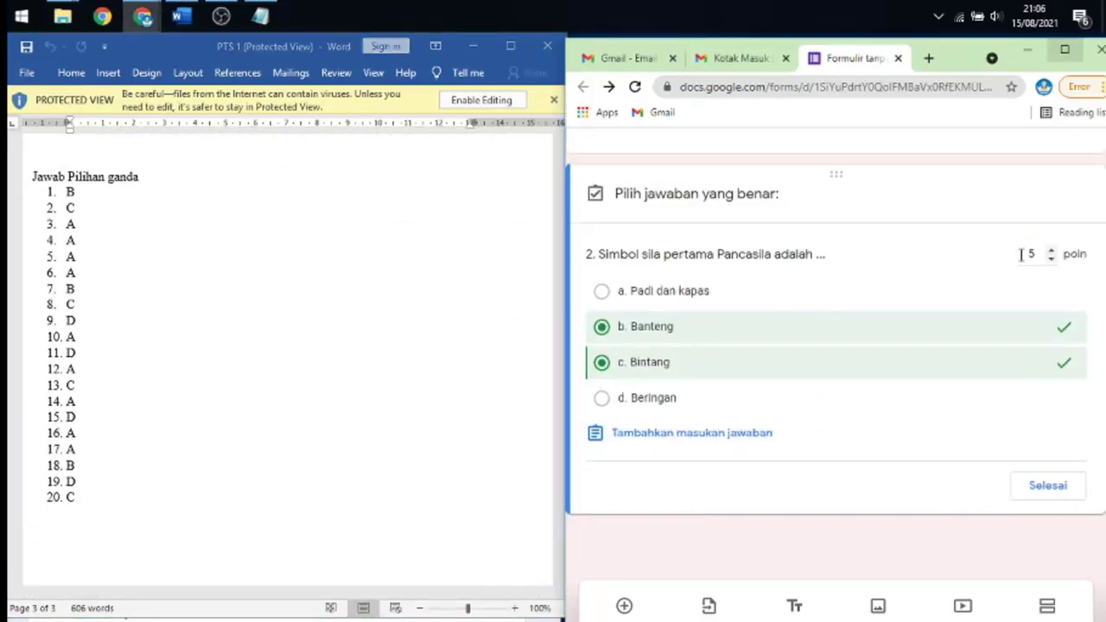
{"action": "left_click", "coordinate": [1049, 485]}
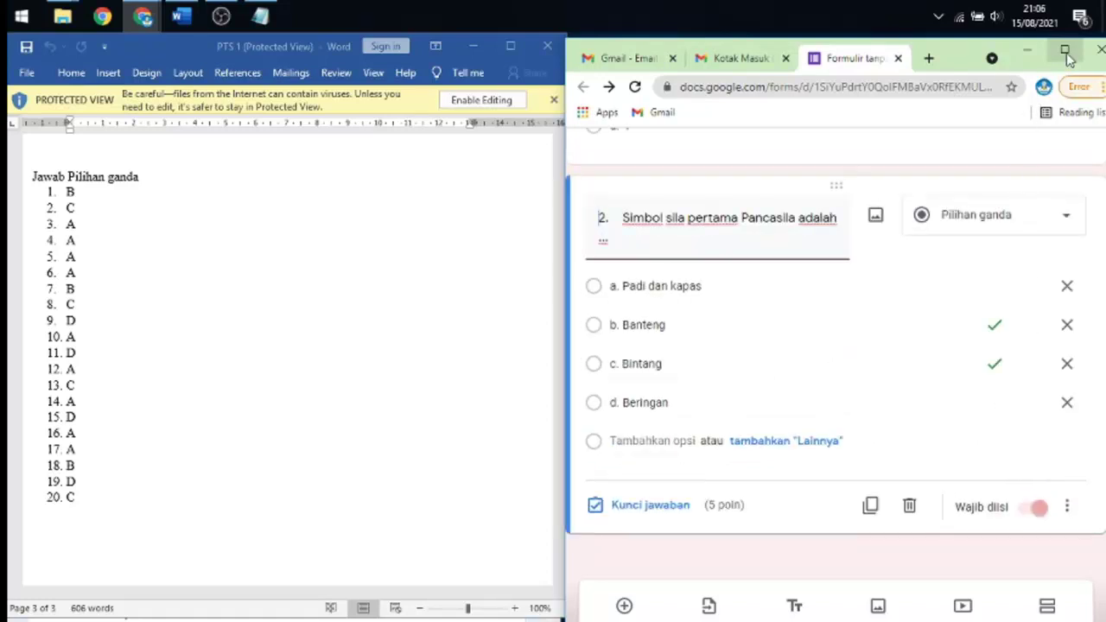
- Maximise the Chrome window and scroll through the form
{"action": "left_click", "coordinate": [1064, 49]}
{"action": "scroll", "coordinate": [666, 390], "scroll_direction": "up", "scroll_amount": 8}
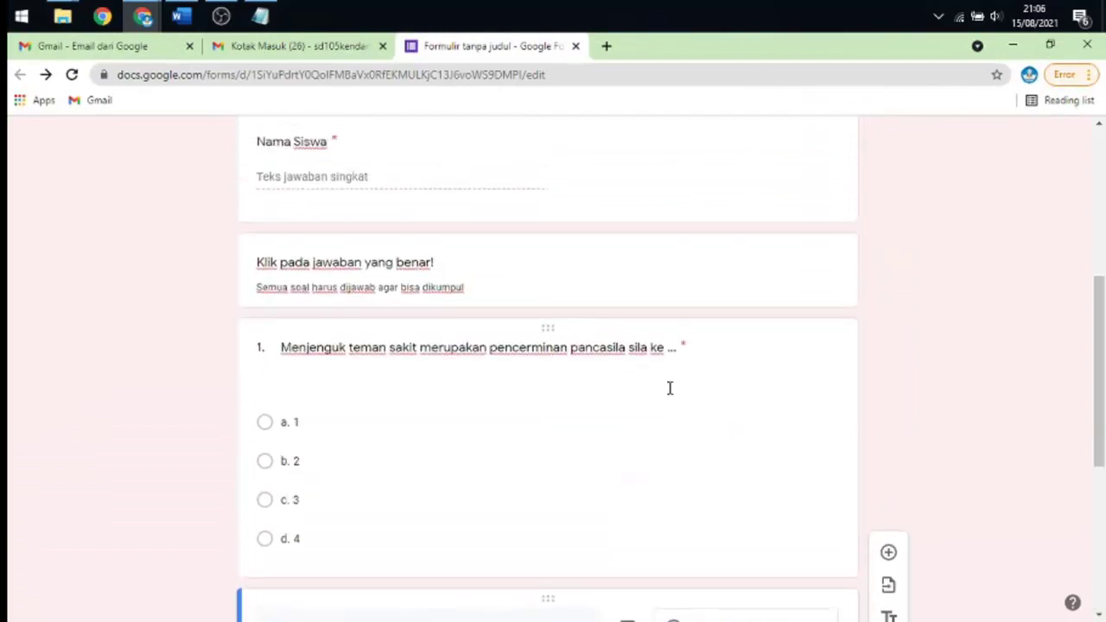
{"action": "scroll", "coordinate": [669, 387], "scroll_direction": "down", "scroll_amount": 5}
{"action": "scroll", "coordinate": [672, 385], "scroll_direction": "down", "scroll_amount": 3}
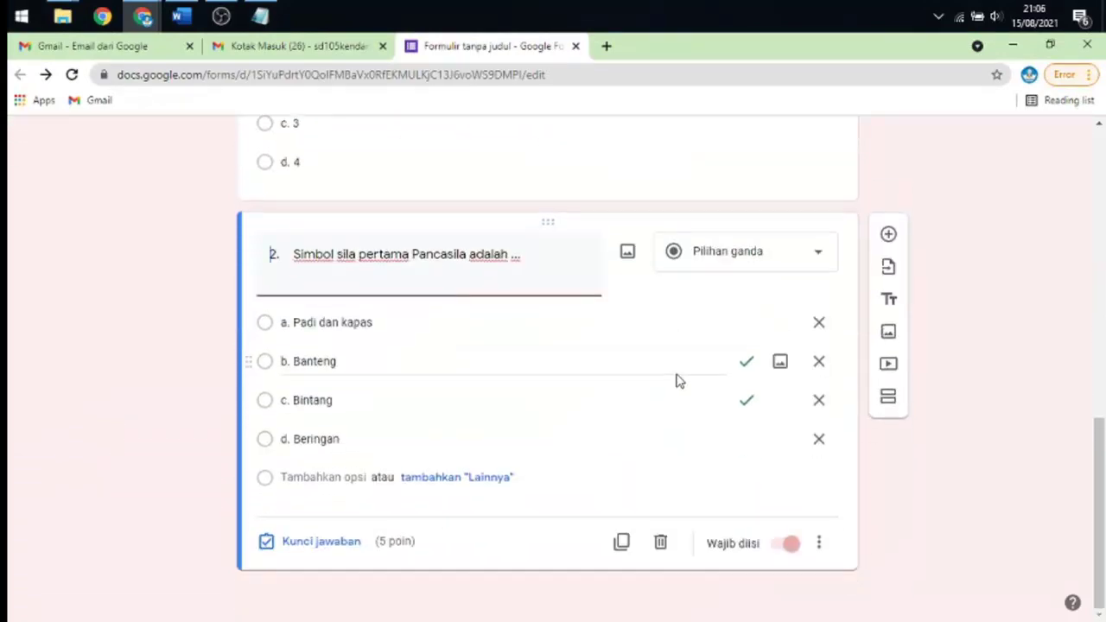
{"action": "scroll", "coordinate": [677, 376], "scroll_direction": "up", "scroll_amount": 8}
{"action": "scroll", "coordinate": [671, 371], "scroll_direction": "down", "scroll_amount": 5}
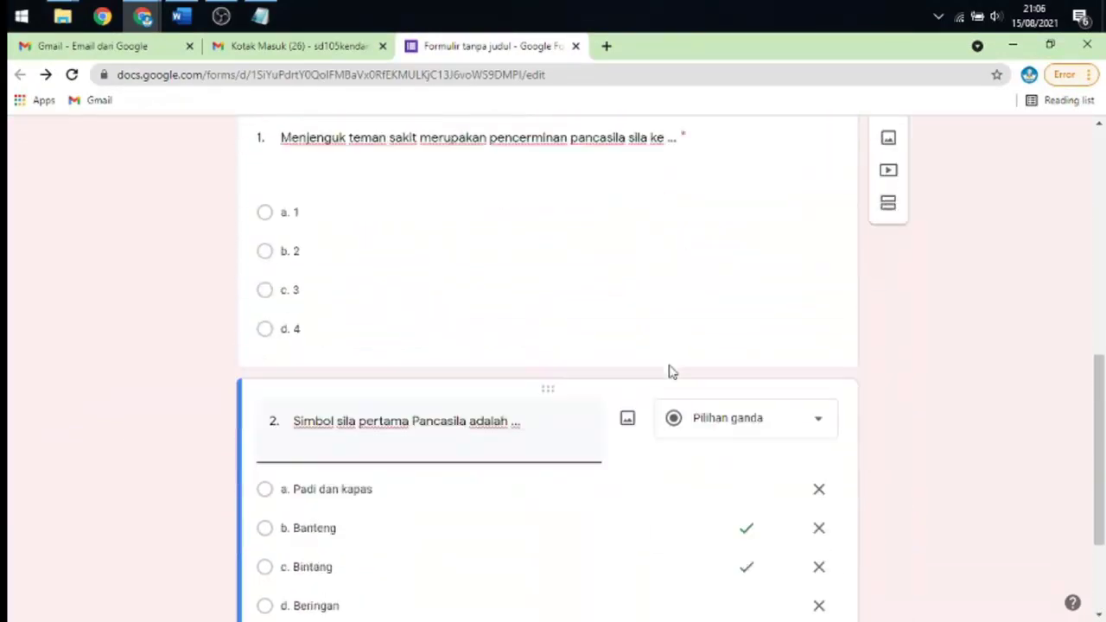
{"action": "scroll", "coordinate": [666, 371], "scroll_direction": "down", "scroll_amount": 2}
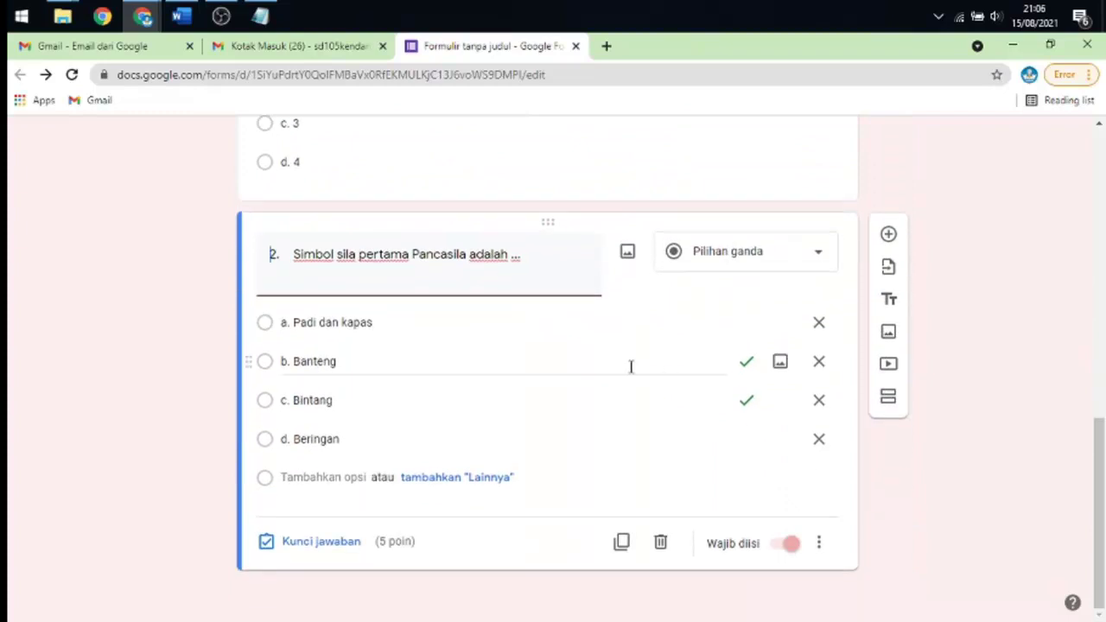
{"action": "scroll", "coordinate": [587, 358], "scroll_direction": "up", "scroll_amount": 5}
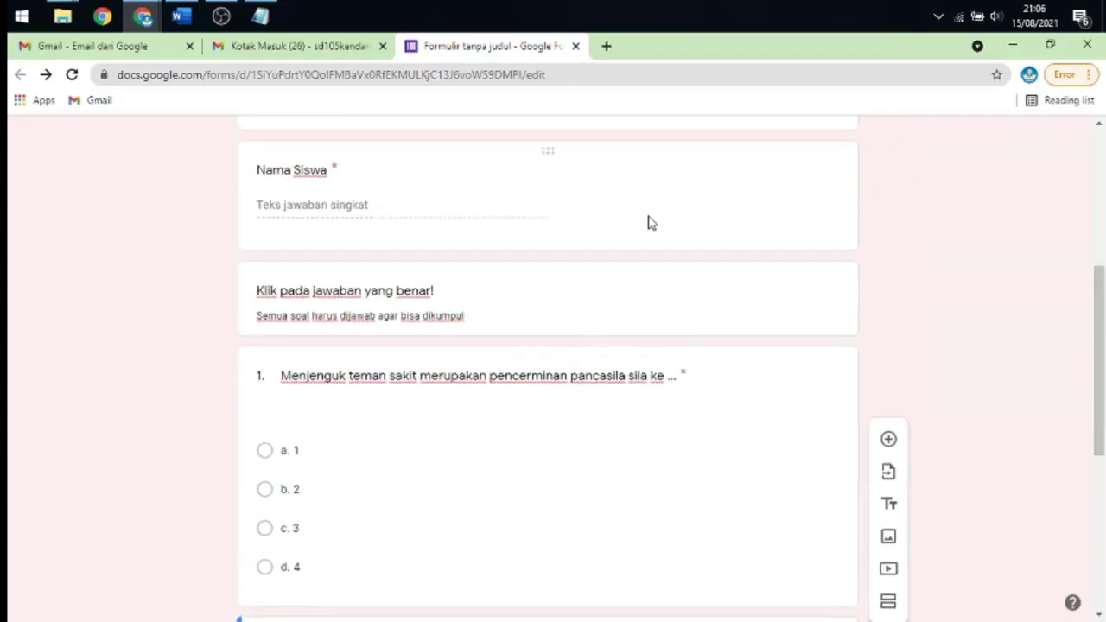
- Duplicate question 2 and restore the Chrome window to reveal the Word document
{"action": "scroll", "coordinate": [725, 187], "scroll_direction": "down", "scroll_amount": 5}
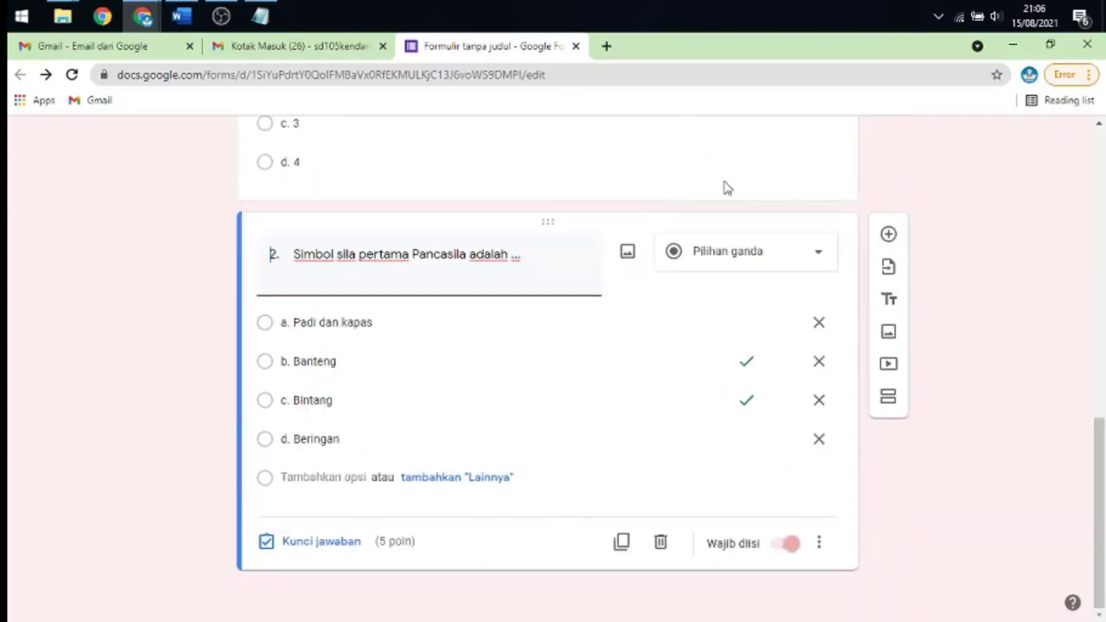
{"action": "left_click", "coordinate": [621, 542]}
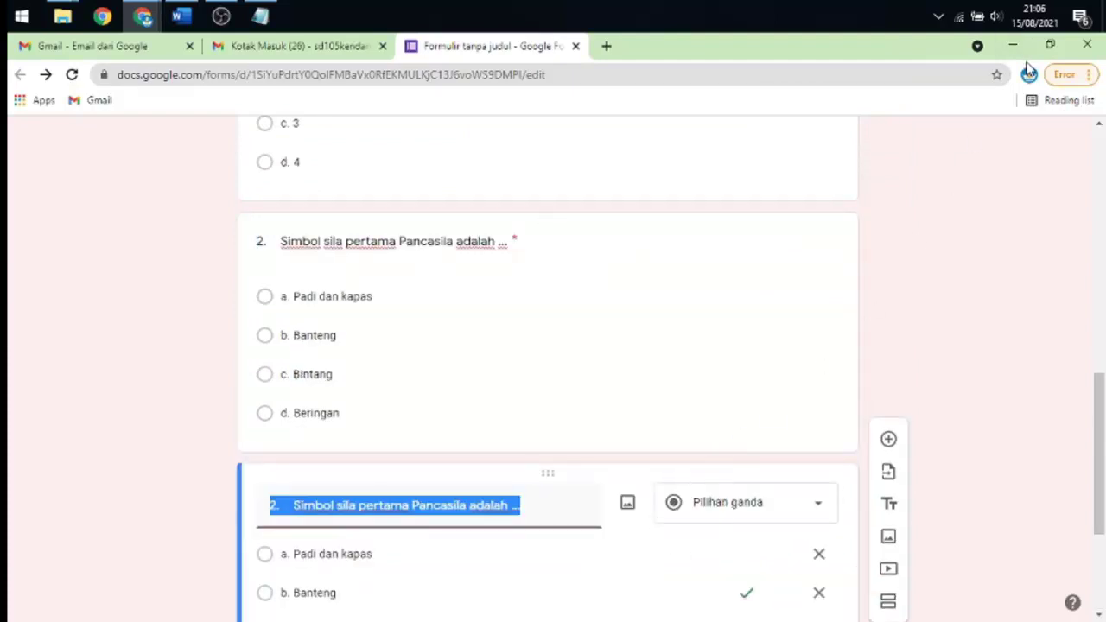
{"action": "left_click", "coordinate": [1049, 45]}
{"action": "scroll", "coordinate": [374, 361], "scroll_direction": "up", "scroll_amount": 5}
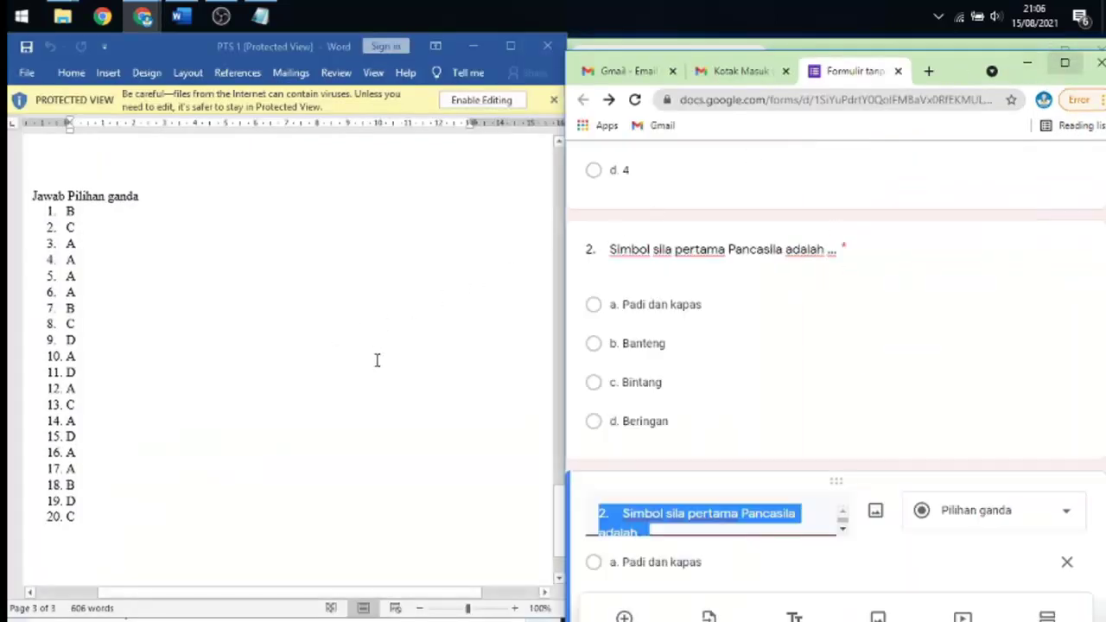
{"action": "scroll", "coordinate": [483, 496], "scroll_direction": "up", "scroll_amount": 5}
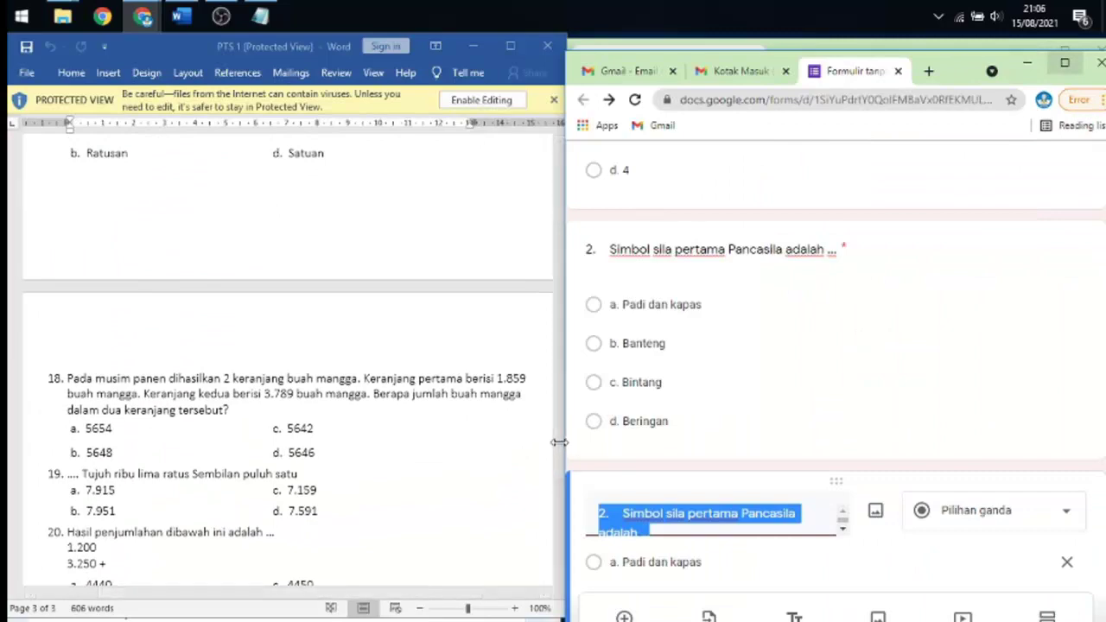
{"action": "scroll", "coordinate": [559, 400], "scroll_direction": "up", "scroll_amount": 4}
- Copy question 3's text from Word and paste it over the duplicate's title
{"action": "left_click_drag", "start_coordinate": [559, 400], "coordinate": [552, 183]}
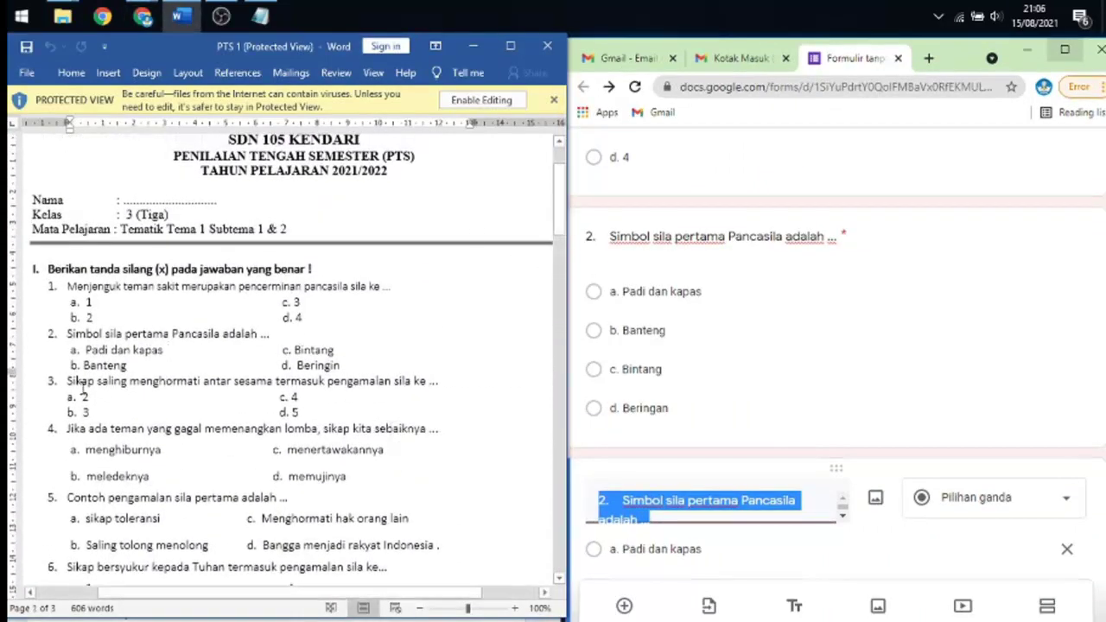
{"action": "left_click_drag", "start_coordinate": [67, 381], "coordinate": [464, 384]}
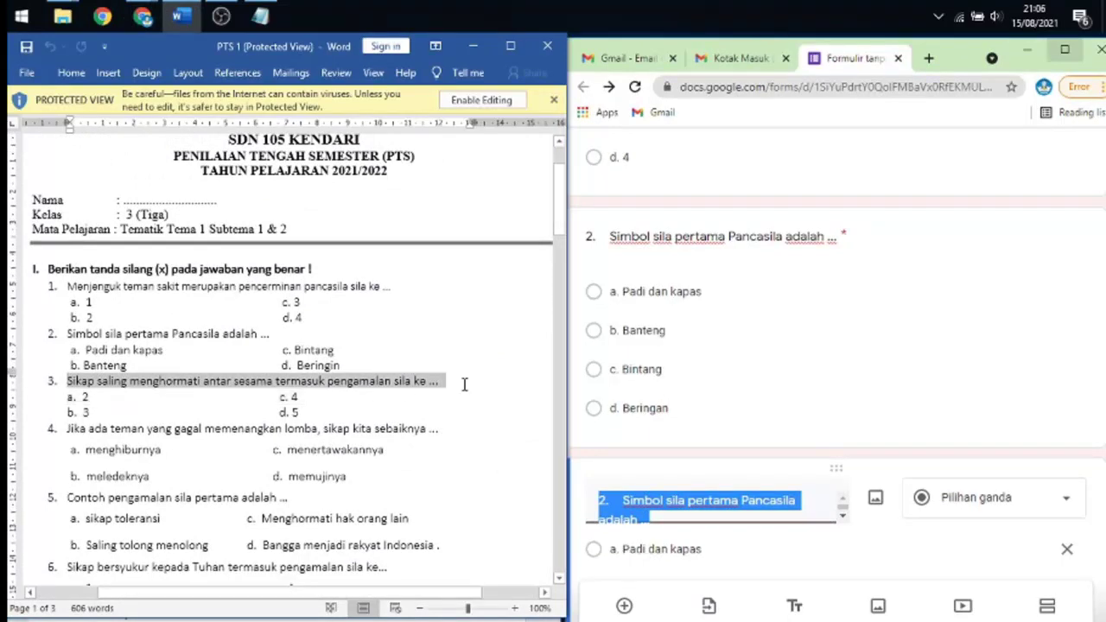
{"action": "scroll", "coordinate": [710, 465], "scroll_direction": "down", "scroll_amount": 1}
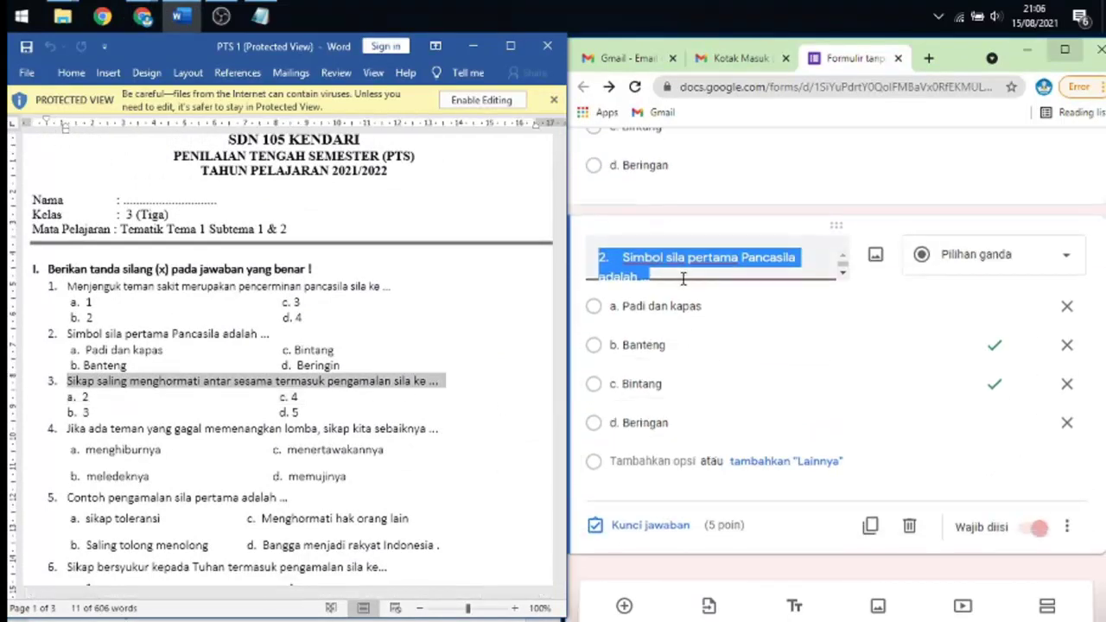
{"action": "left_click", "coordinate": [675, 265]}
{"action": "key", "text": "ctrl+a"}
{"action": "type", "text": "3. Sikap saling menghormati antar sesama termasuk pengamalan sila ke ..."}
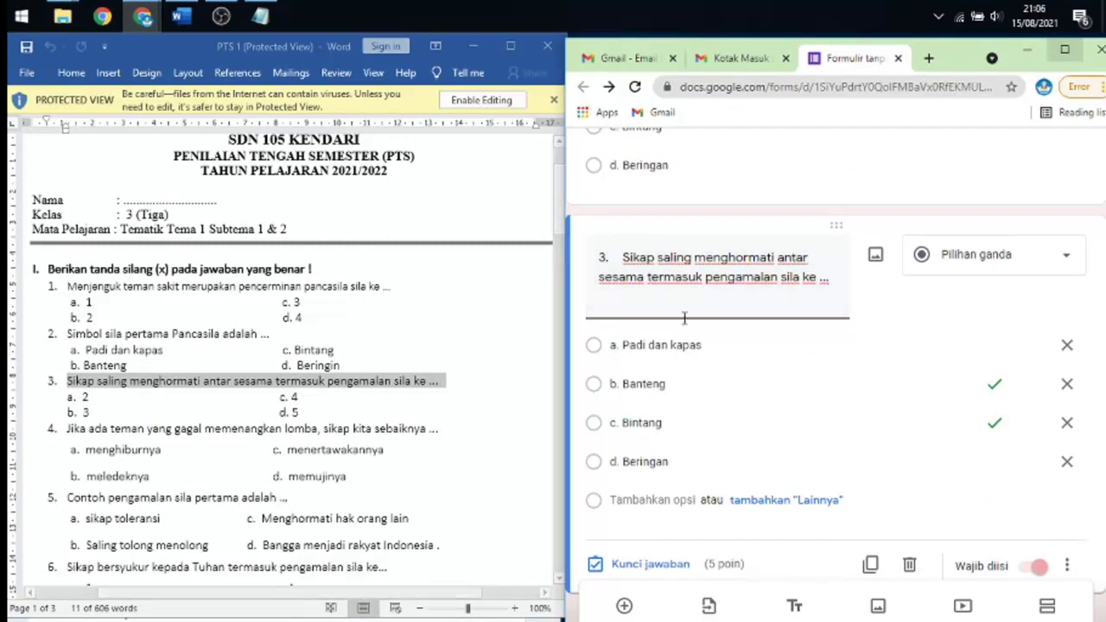
- Replace question 3's four answer options with 2, 3, 4 and 5
{"action": "left_click", "coordinate": [715, 344]}
{"action": "left_click", "coordinate": [724, 345]}
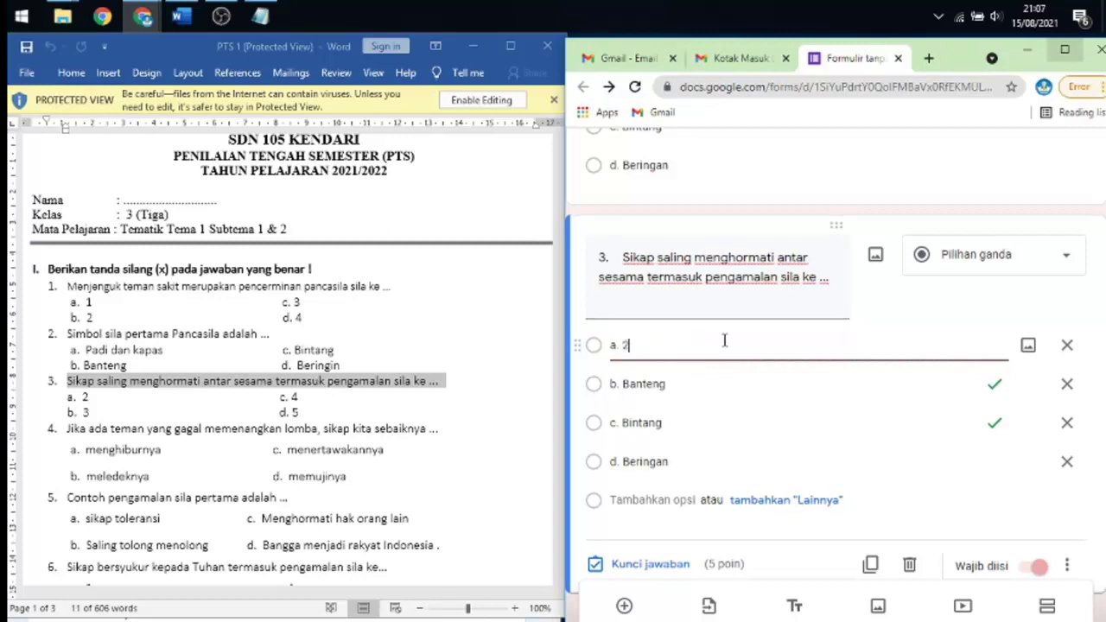
{"action": "type", "text": "2"}
{"action": "left_click", "coordinate": [684, 386]}
{"action": "left_click", "coordinate": [689, 388]}
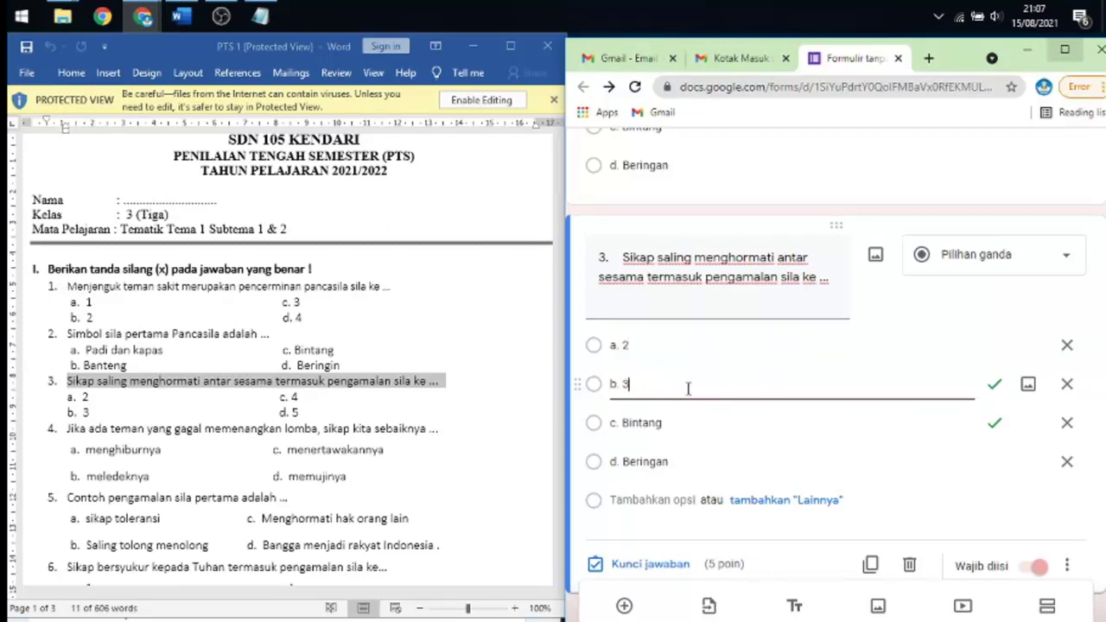
{"action": "left_click", "coordinate": [680, 422]}
{"action": "left_click", "coordinate": [680, 423]}
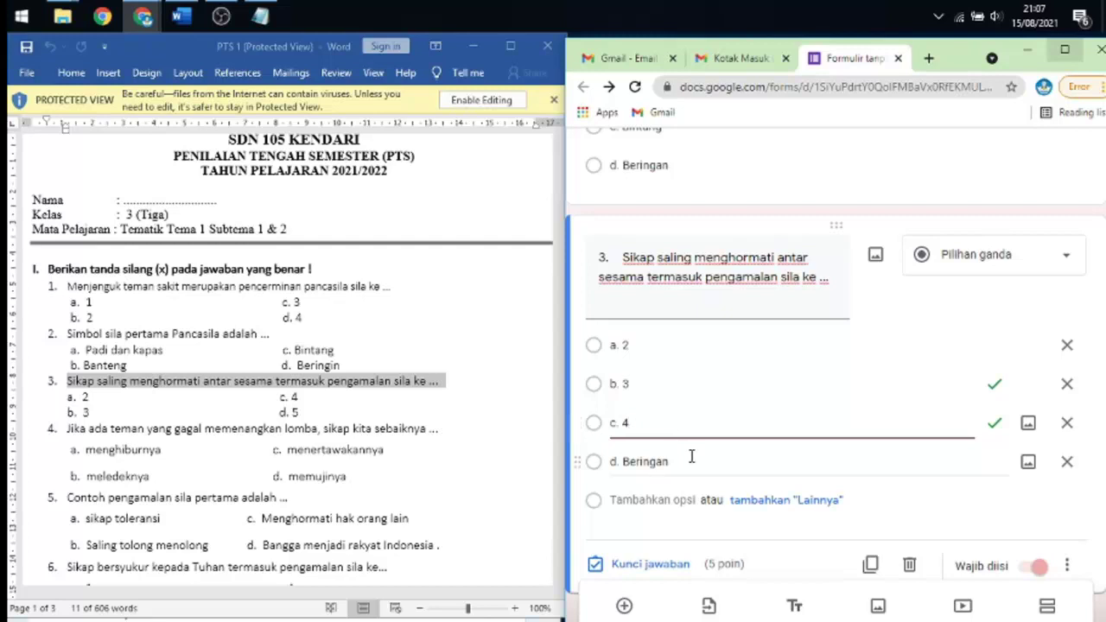
{"action": "left_click", "coordinate": [690, 461]}
{"action": "left_click", "coordinate": [689, 466]}
{"action": "key", "text": "BackSpace"}
{"action": "key", "text": "BackSpace"}
{"action": "key", "text": "BackSpace"}
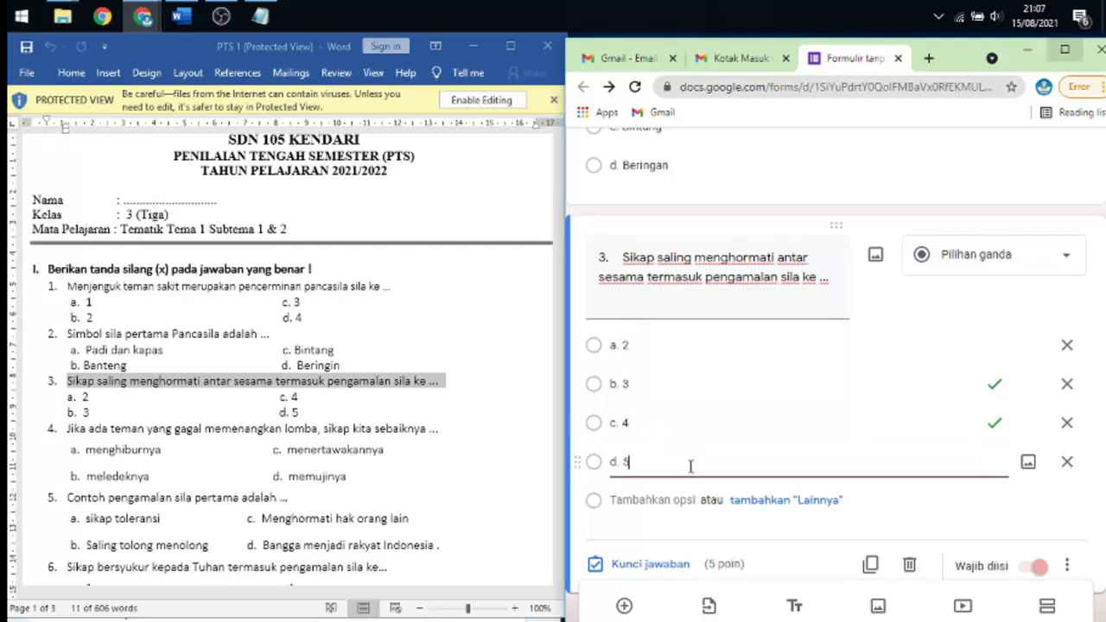
{"action": "scroll", "coordinate": [687, 457], "scroll_direction": "down", "scroll_amount": 1}
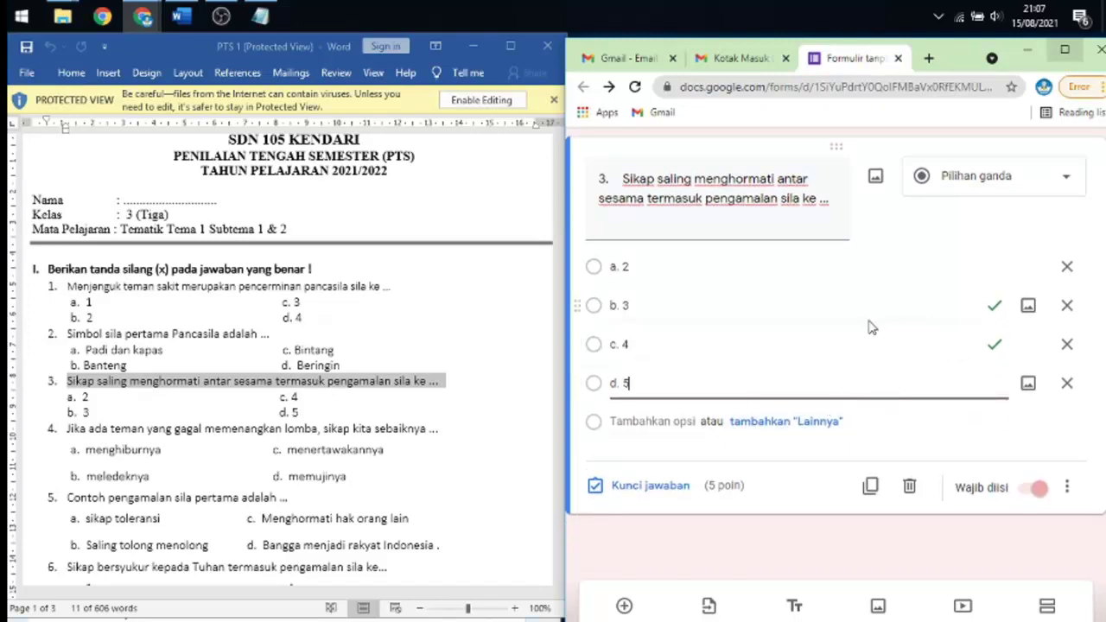
- Set question 3's answer key so only 2 is correct, unmarking 3 and 4
{"action": "left_click", "coordinate": [643, 485]}
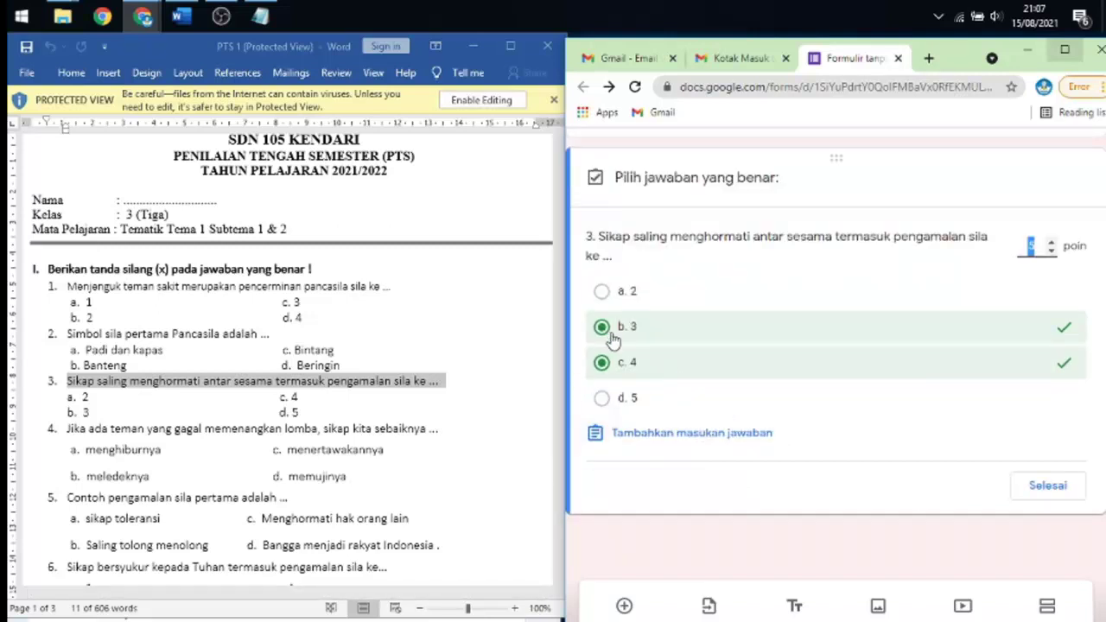
{"action": "left_click", "coordinate": [602, 329]}
{"action": "left_click", "coordinate": [602, 329]}
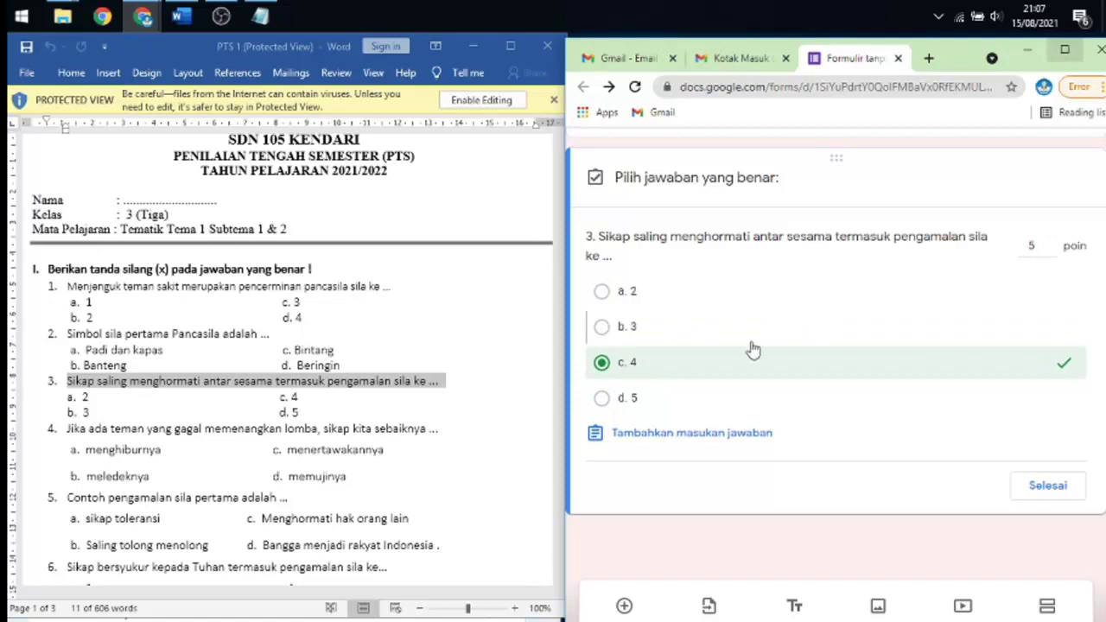
{"action": "left_click", "coordinate": [601, 291]}
{"action": "left_click", "coordinate": [602, 365]}
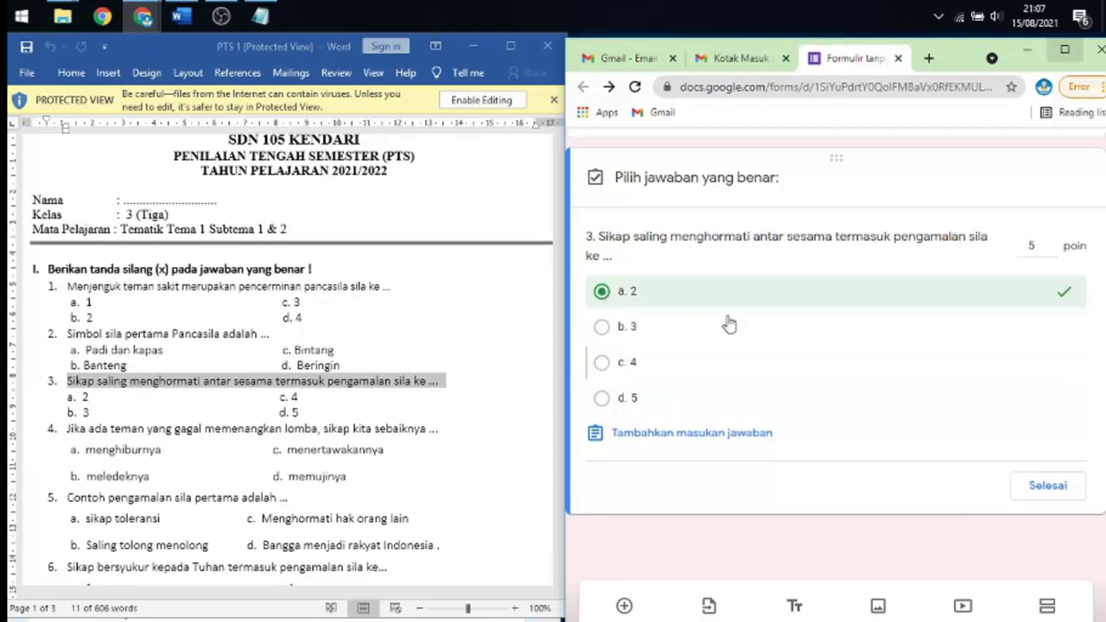
{"action": "left_click", "coordinate": [1041, 485]}
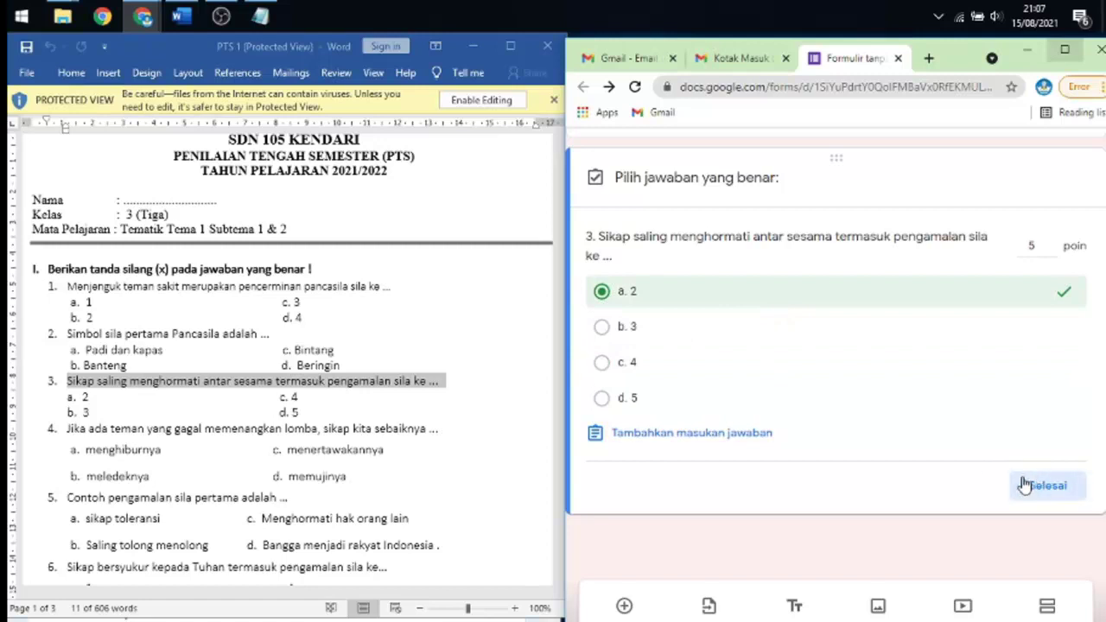
{"action": "scroll", "coordinate": [819, 444], "scroll_direction": "up", "scroll_amount": 6}
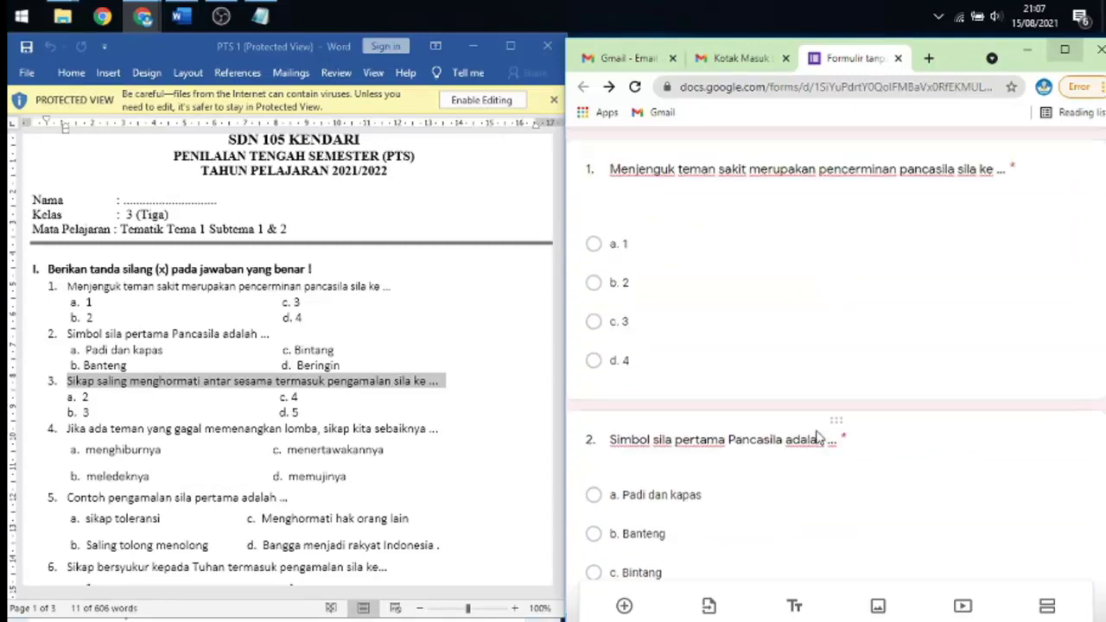
- Unmark b. Banteng so c. Bintang is question 2's only correct answer, worth 5 points
{"action": "left_click", "coordinate": [806, 493]}
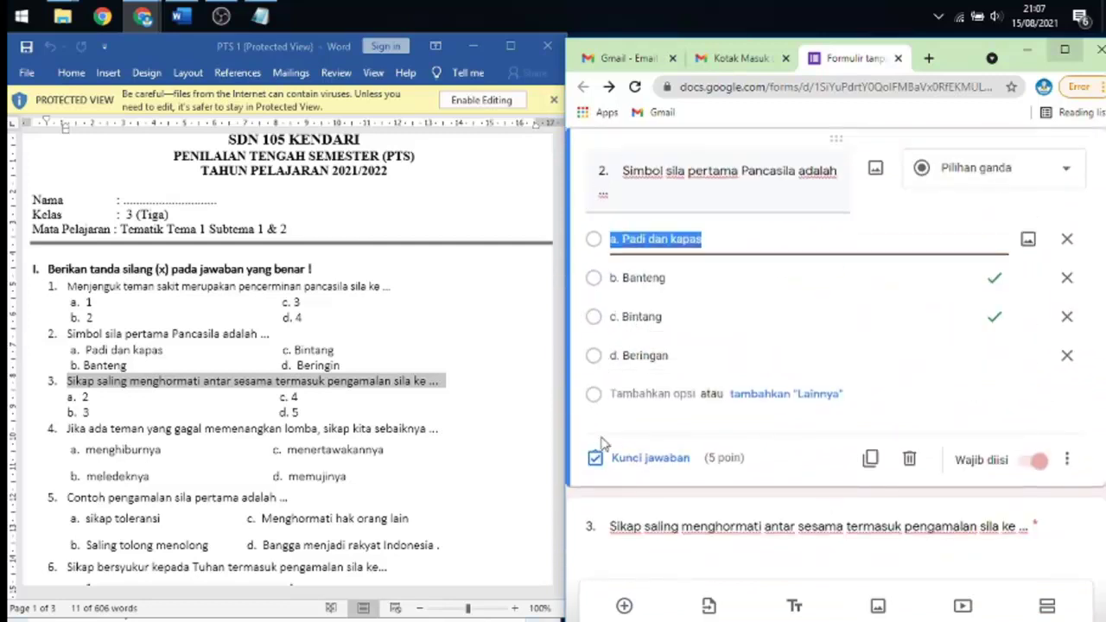
{"action": "left_click", "coordinate": [651, 459]}
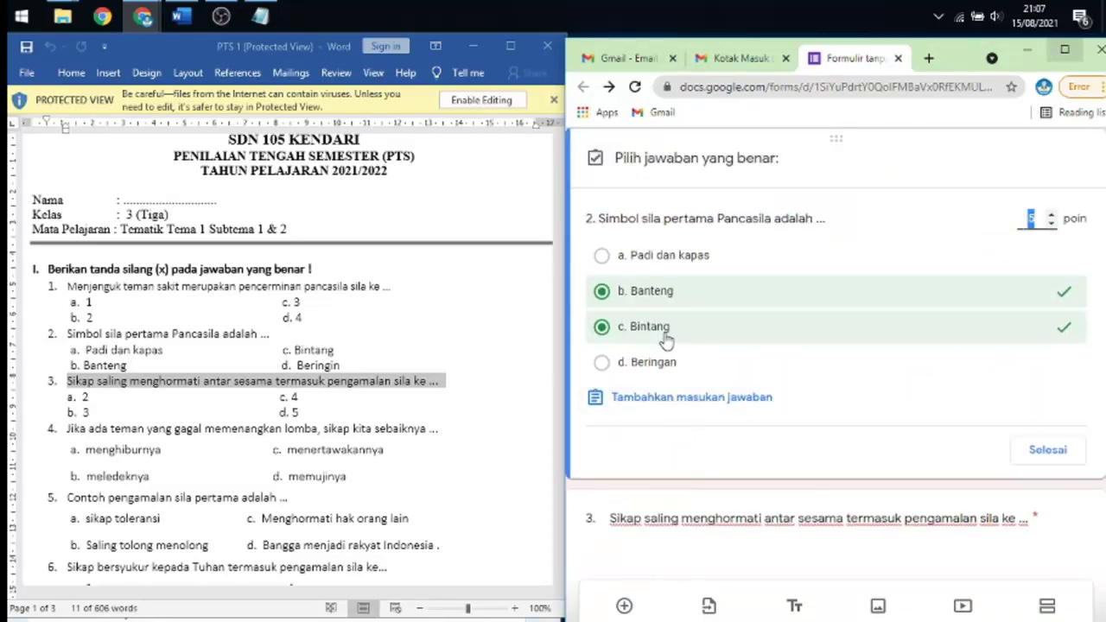
{"action": "left_click", "coordinate": [602, 292]}
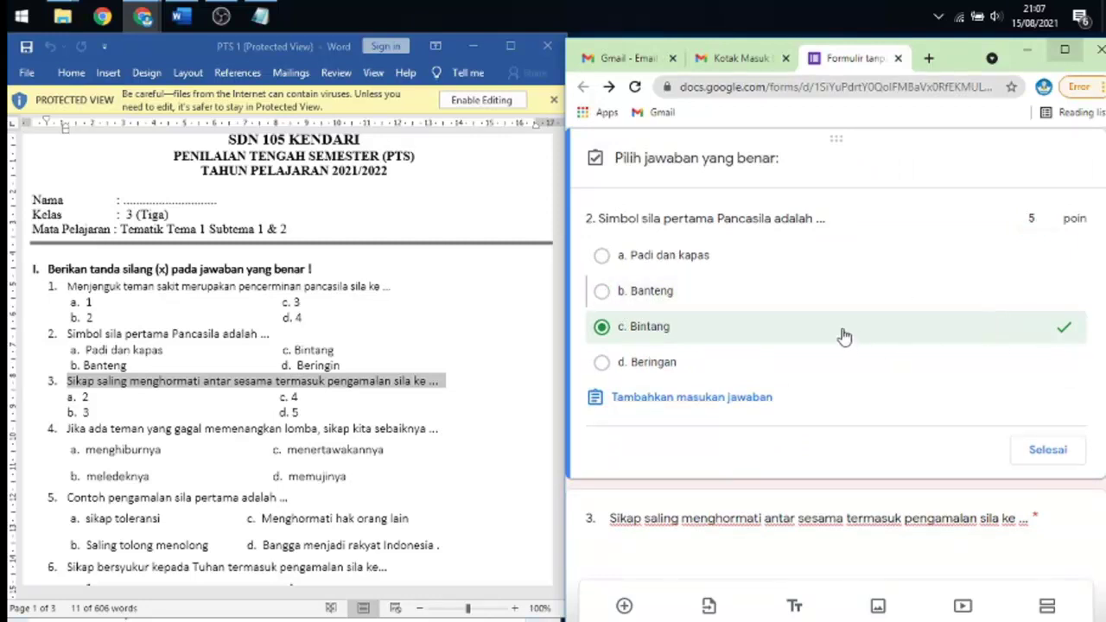
{"action": "left_click", "coordinate": [1052, 449]}
{"action": "scroll", "coordinate": [797, 380], "scroll_direction": "down", "scroll_amount": 3}
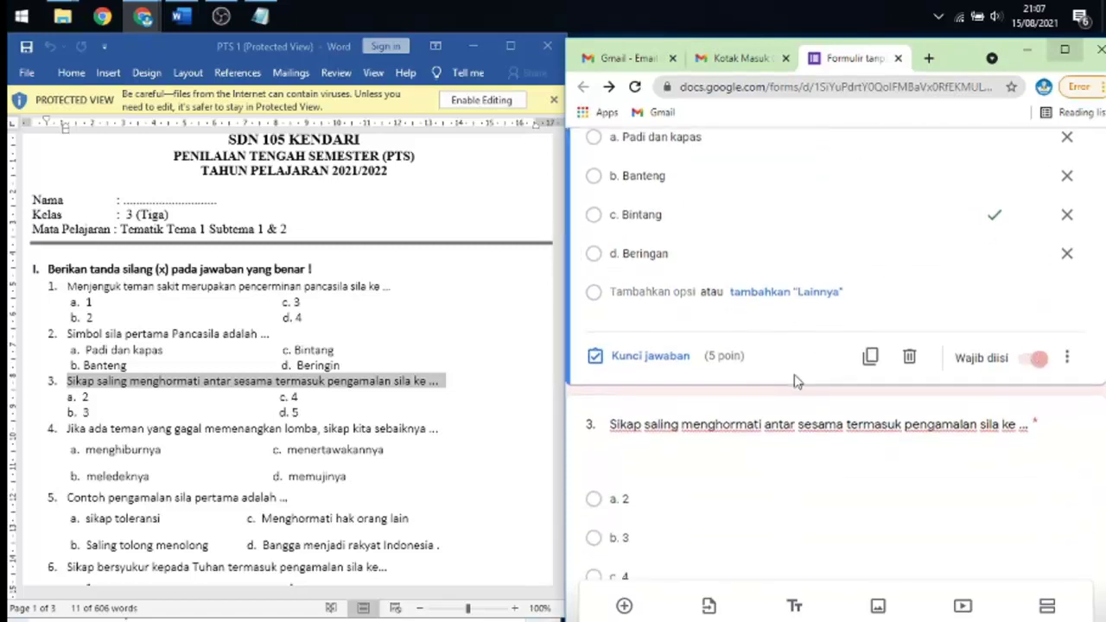
- Open questions 3, 1 and 2 in turn to review their answer keys
{"action": "left_click", "coordinate": [794, 383]}
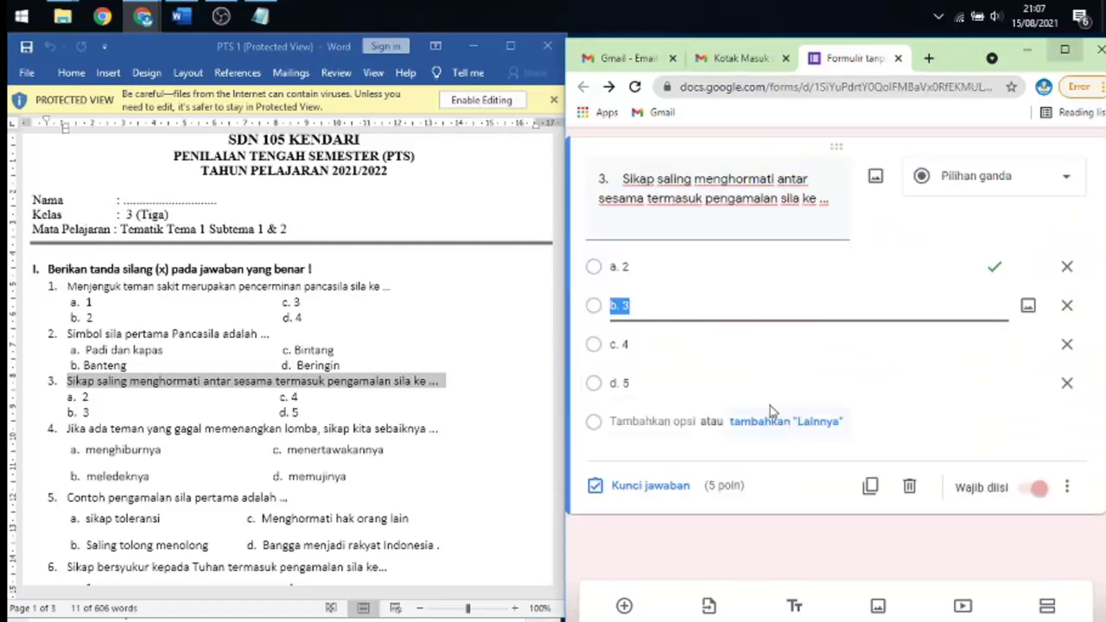
{"action": "scroll", "coordinate": [795, 380], "scroll_direction": "up", "scroll_amount": 10}
{"action": "scroll", "coordinate": [795, 378], "scroll_direction": "down", "scroll_amount": 5}
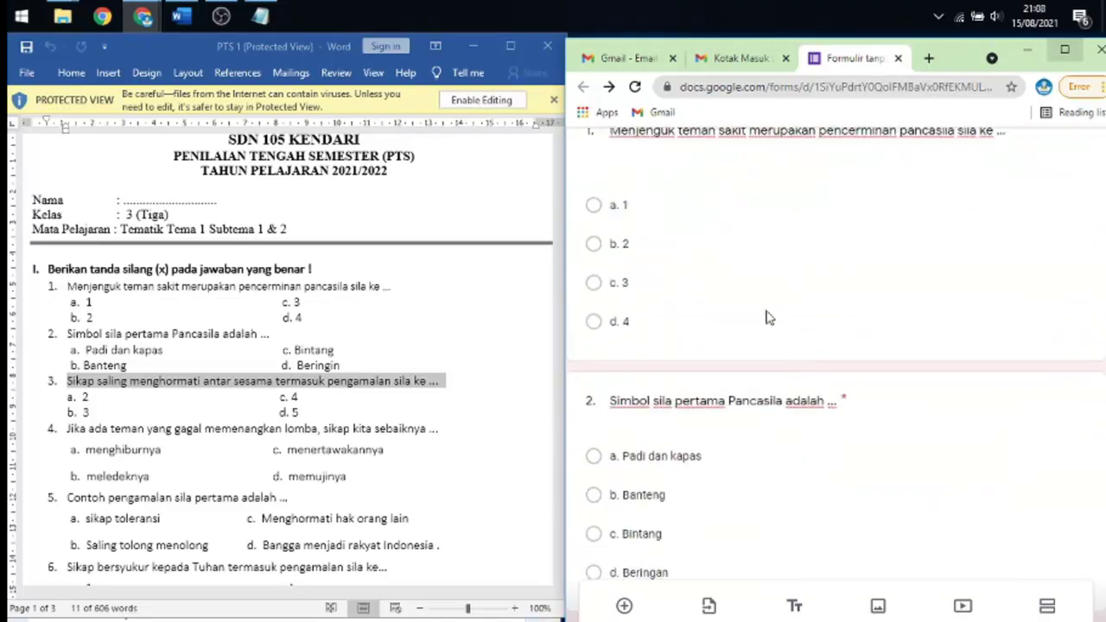
{"action": "left_click", "coordinate": [767, 285]}
{"action": "scroll", "coordinate": [777, 298], "scroll_direction": "down", "scroll_amount": 1}
{"action": "scroll", "coordinate": [790, 302], "scroll_direction": "down", "scroll_amount": 5}
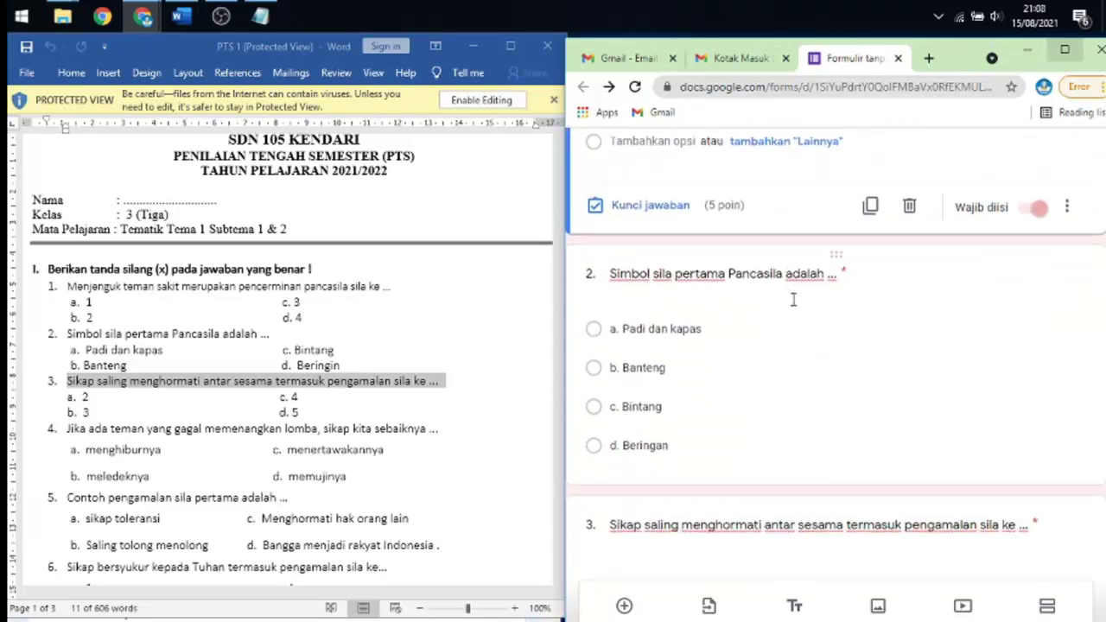
{"action": "left_click", "coordinate": [791, 302]}
{"action": "scroll", "coordinate": [787, 328], "scroll_direction": "down", "scroll_amount": 2}
- Check question 3's answer key, then maximise the Chrome window
{"action": "left_click", "coordinate": [775, 376]}
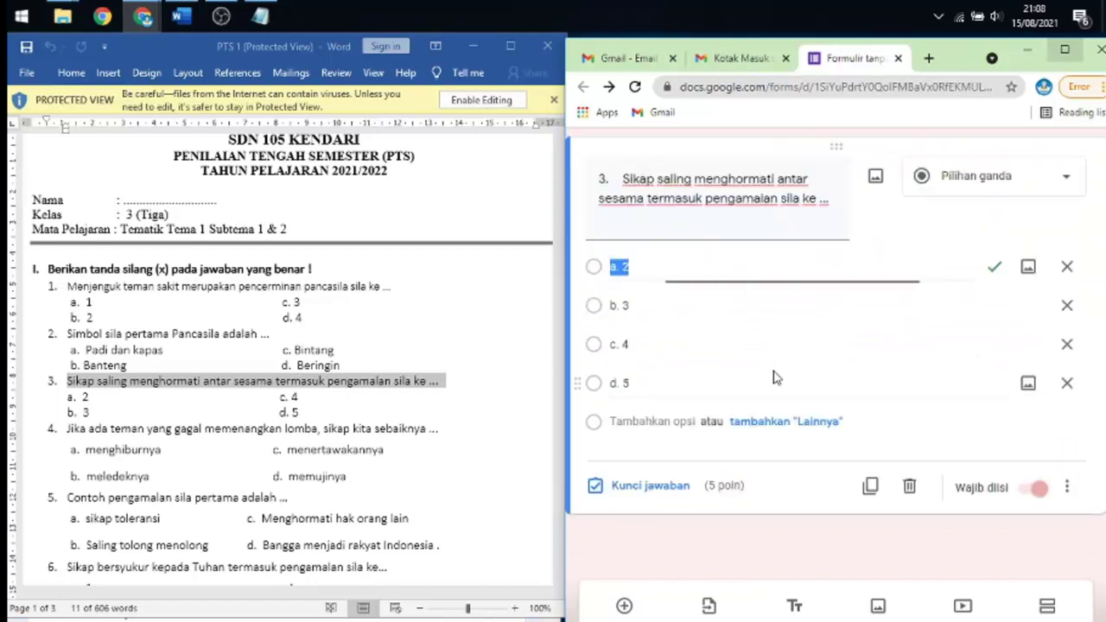
{"action": "scroll", "coordinate": [876, 359], "scroll_direction": "up", "scroll_amount": 3}
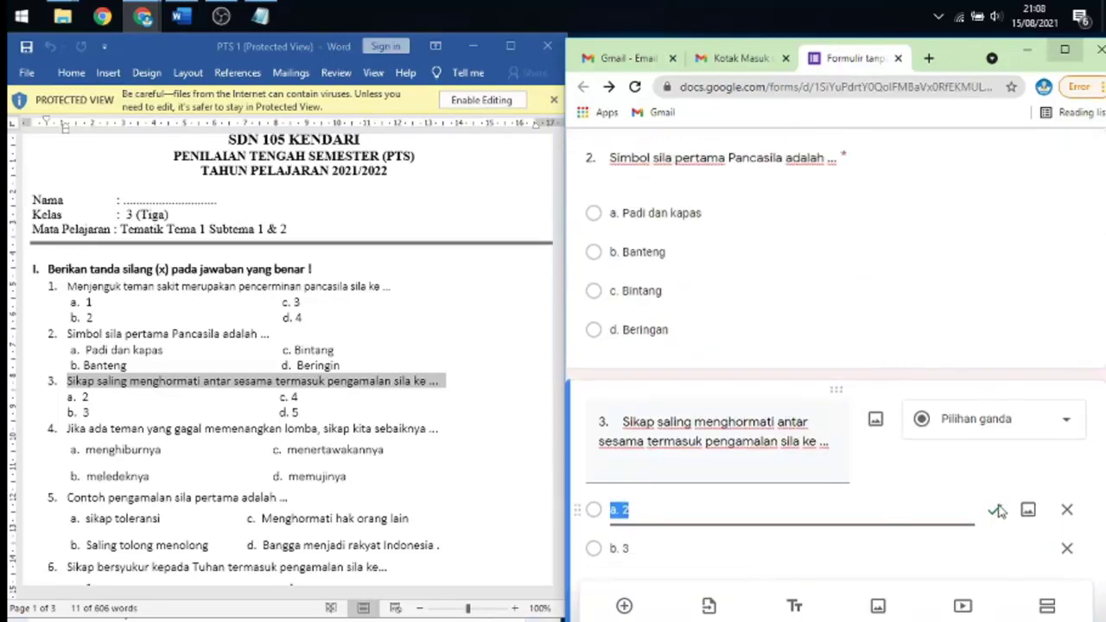
{"action": "scroll", "coordinate": [993, 436], "scroll_direction": "up", "scroll_amount": 6}
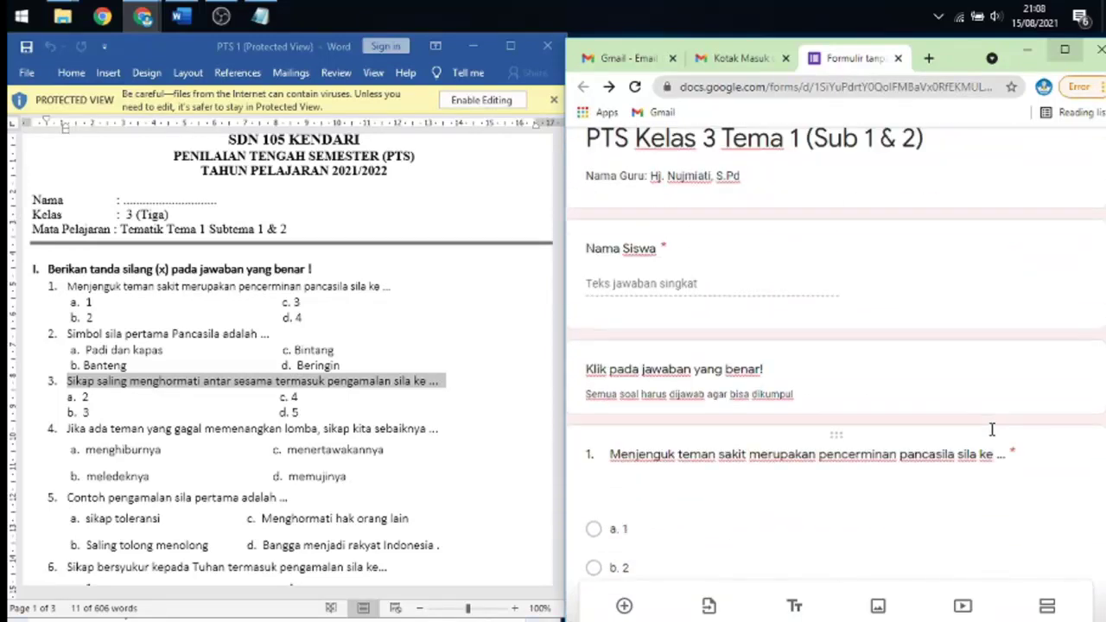
{"action": "scroll", "coordinate": [998, 423], "scroll_direction": "down", "scroll_amount": 6}
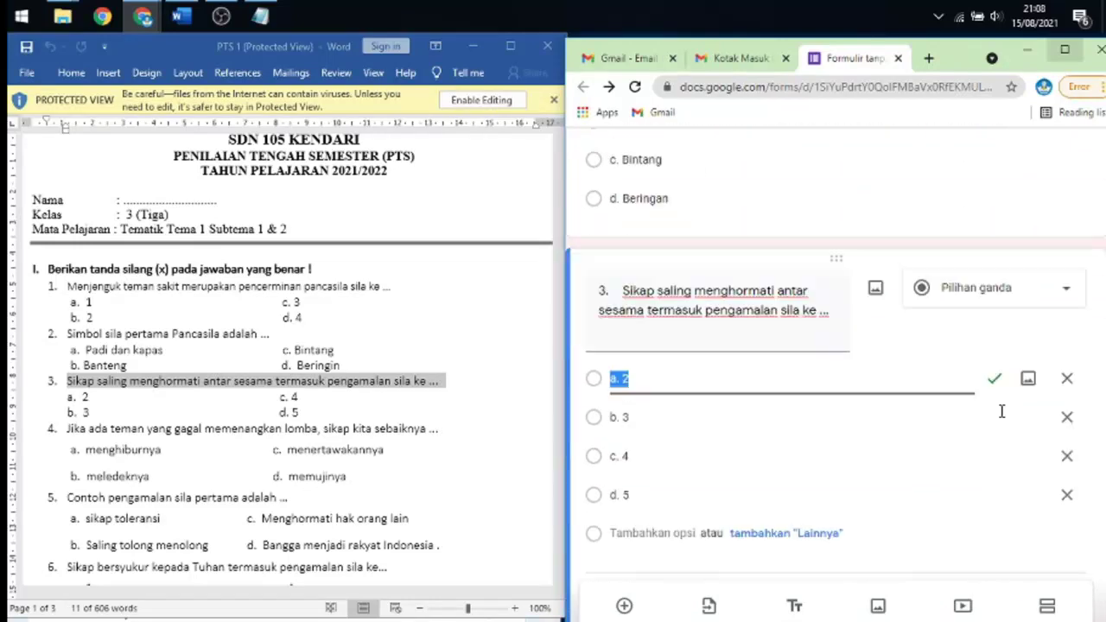
{"action": "left_click", "coordinate": [894, 563]}
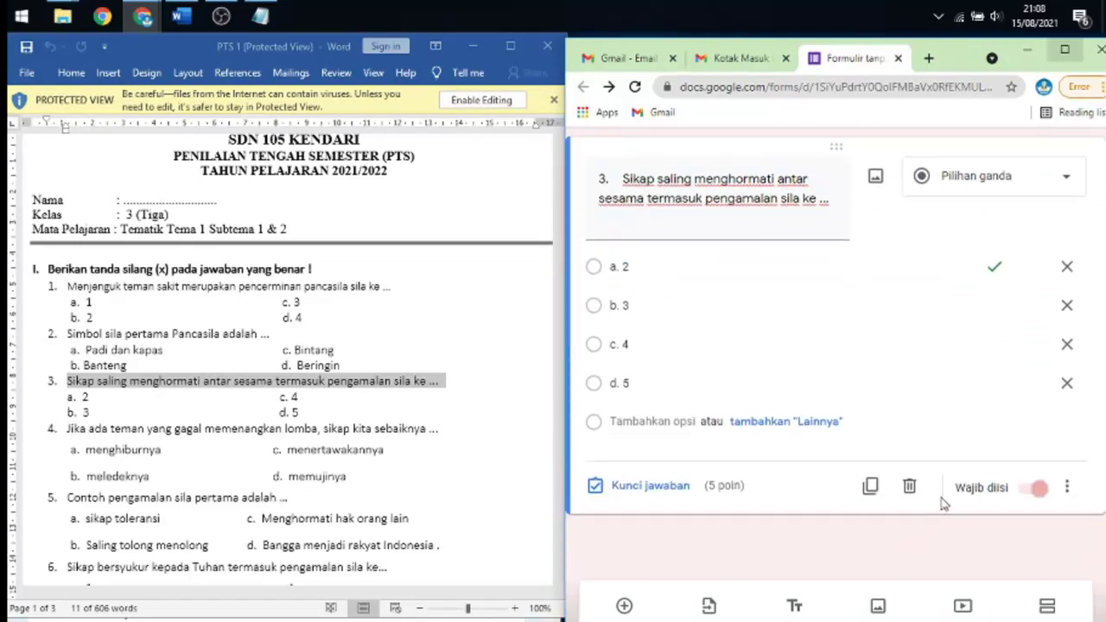
{"action": "scroll", "coordinate": [946, 501], "scroll_direction": "up", "scroll_amount": 5}
{"action": "left_click", "coordinate": [1064, 49]}
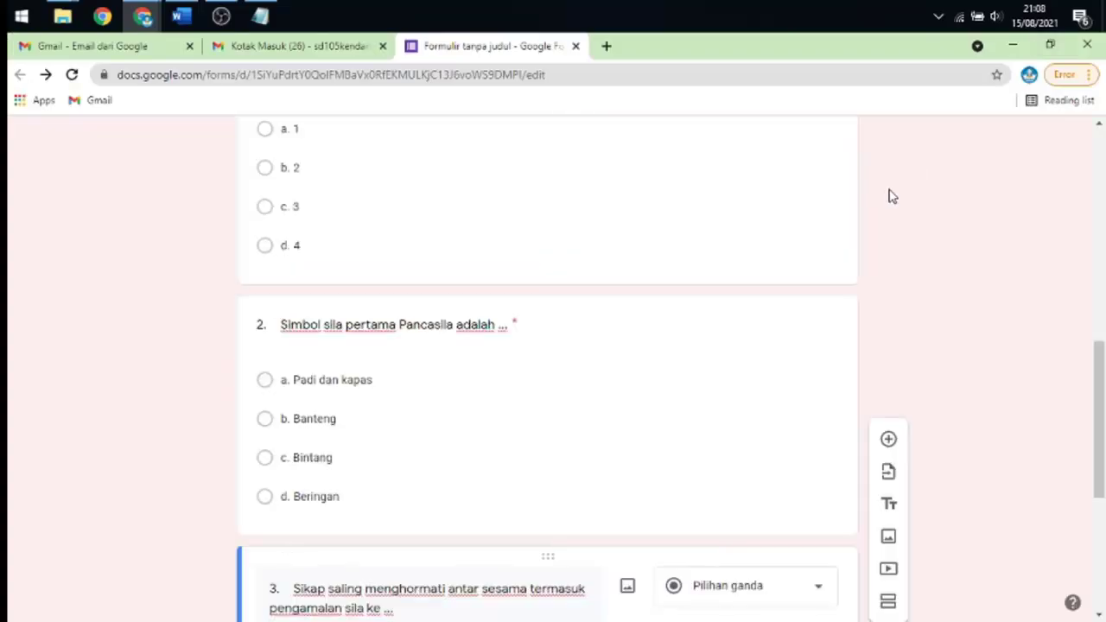
{"action": "scroll", "coordinate": [838, 311], "scroll_direction": "up", "scroll_amount": 10}
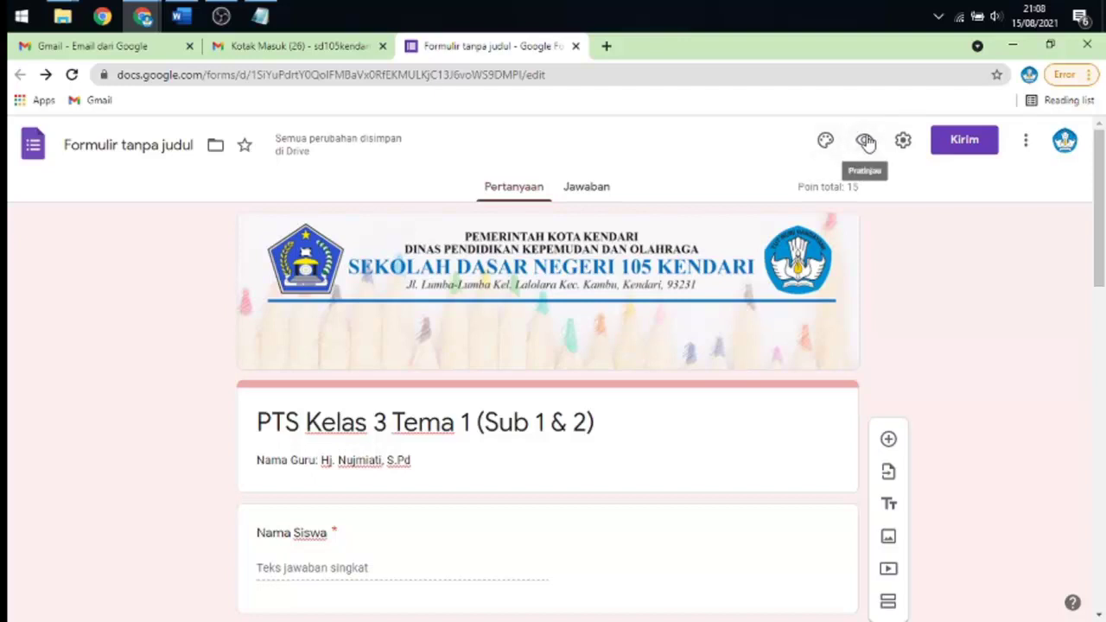
- Preview the quiz and scroll through it as a student sees it
{"action": "left_click", "coordinate": [865, 141]}
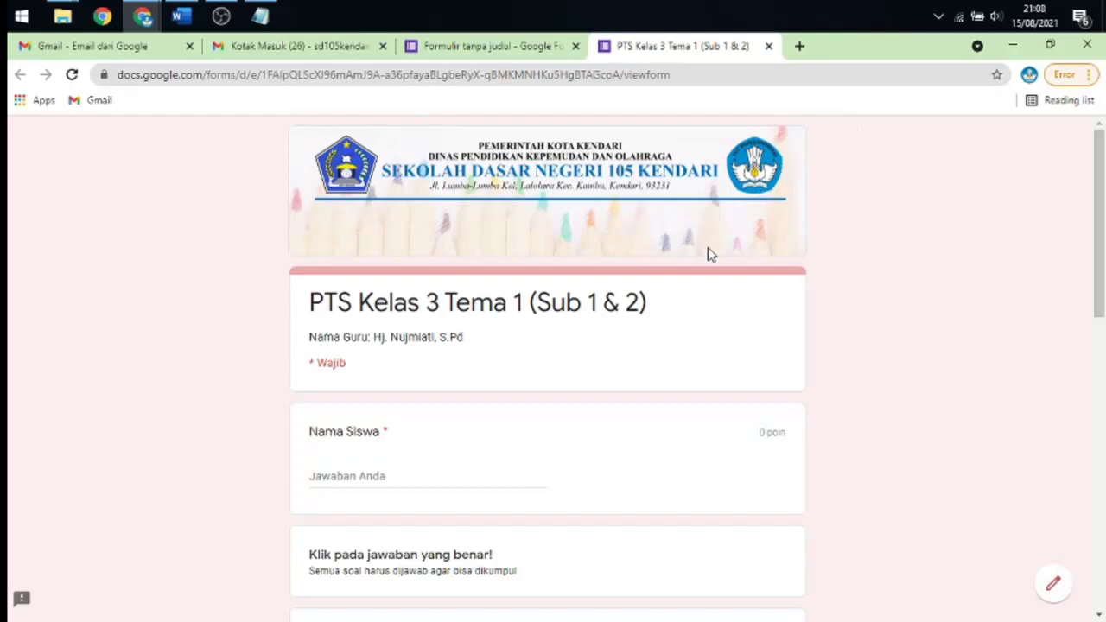
{"action": "scroll", "coordinate": [708, 254], "scroll_direction": "down", "scroll_amount": 5}
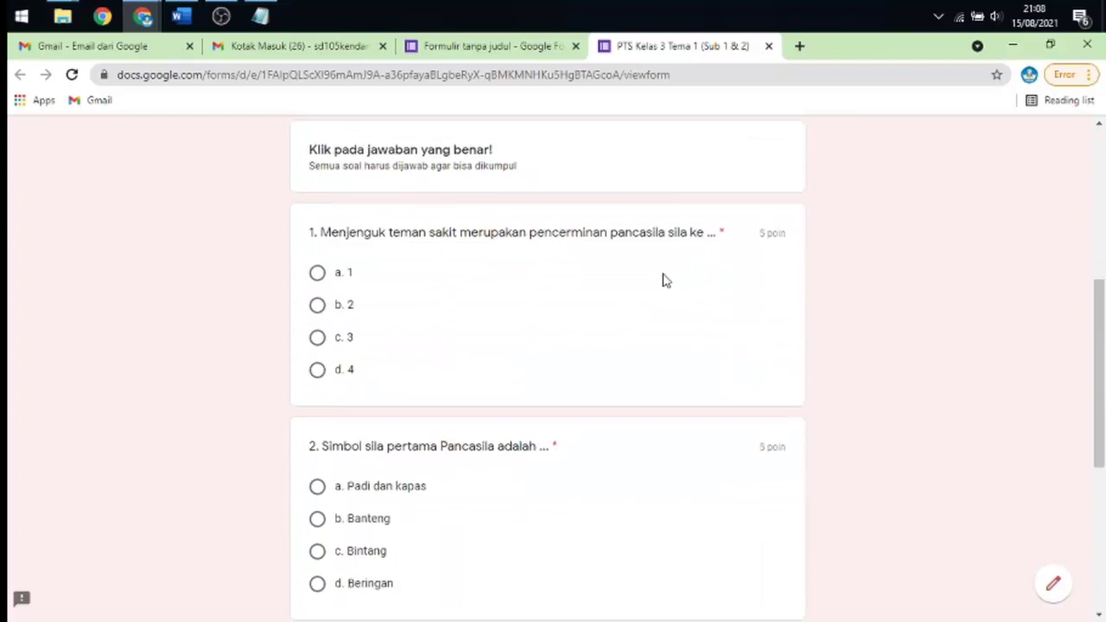
{"action": "scroll", "coordinate": [665, 282], "scroll_direction": "down", "scroll_amount": 3}
{"action": "scroll", "coordinate": [669, 278], "scroll_direction": "down", "scroll_amount": 2}
{"action": "scroll", "coordinate": [672, 276], "scroll_direction": "up", "scroll_amount": 10}
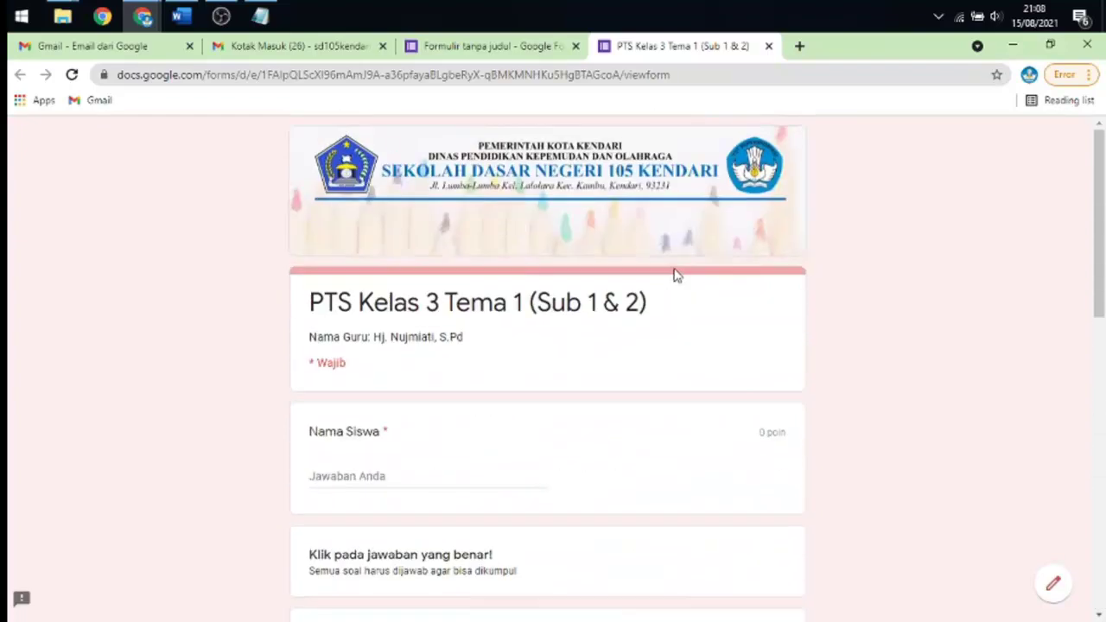
{"action": "scroll", "coordinate": [628, 233], "scroll_direction": "down", "scroll_amount": 10}
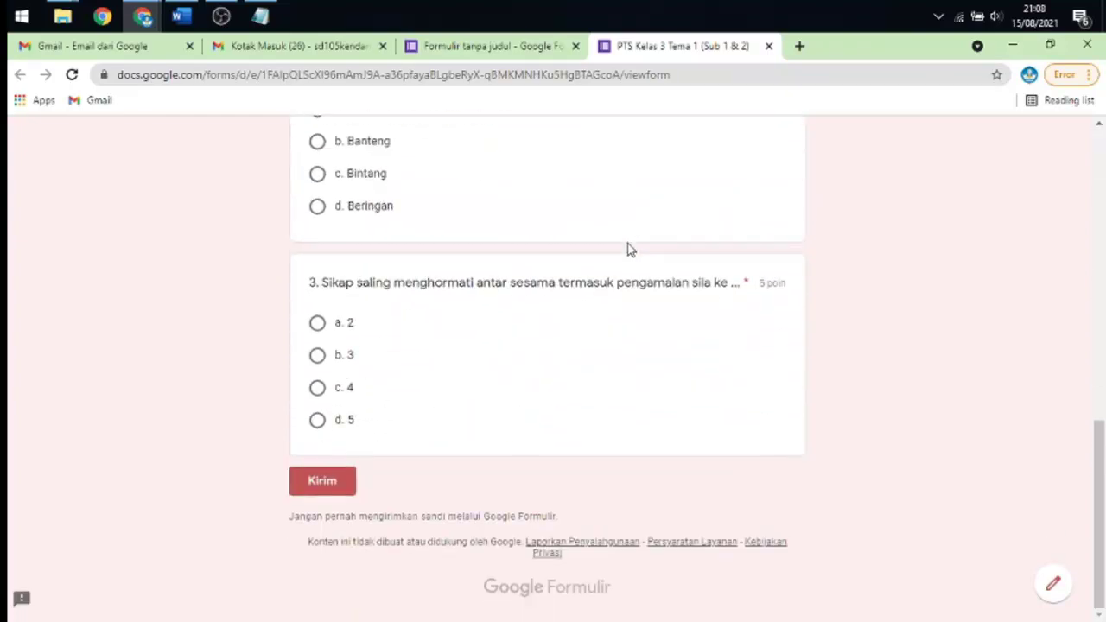
{"action": "scroll", "coordinate": [628, 248], "scroll_direction": "up", "scroll_amount": 10}
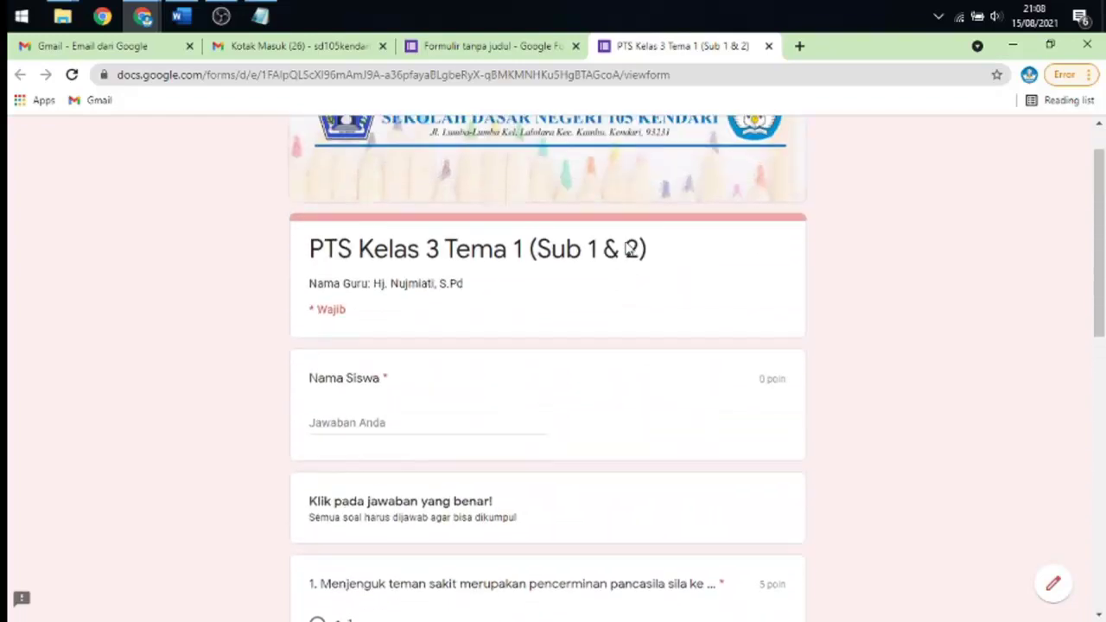
- Switch to the form editor tab, then return to the quiz preview
{"action": "left_click", "coordinate": [499, 51]}
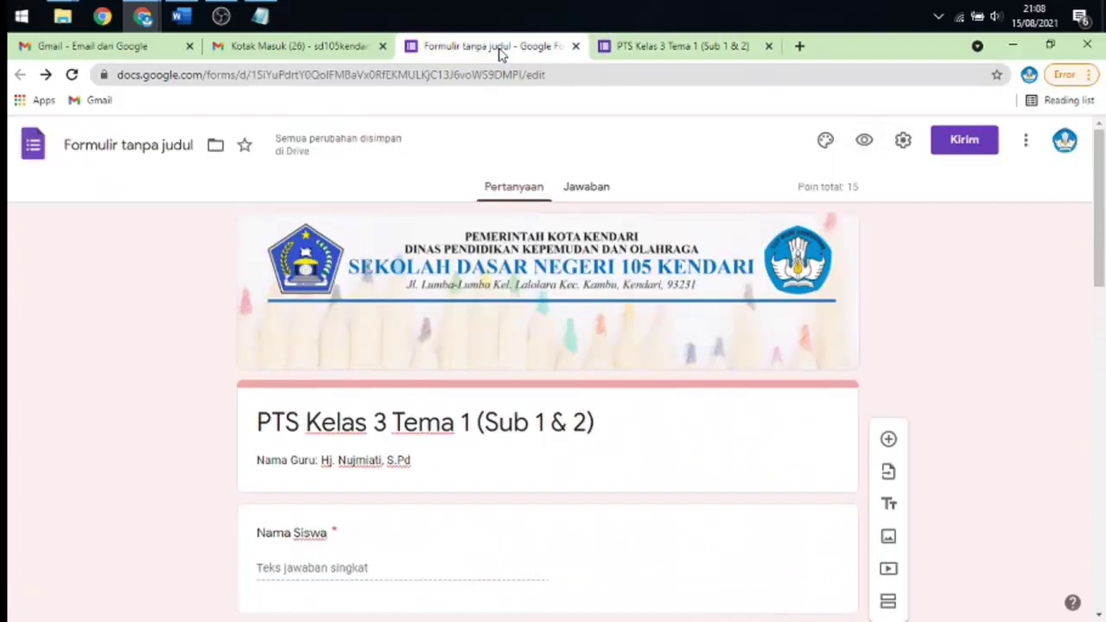
{"action": "scroll", "coordinate": [766, 242], "scroll_direction": "down", "scroll_amount": 8}
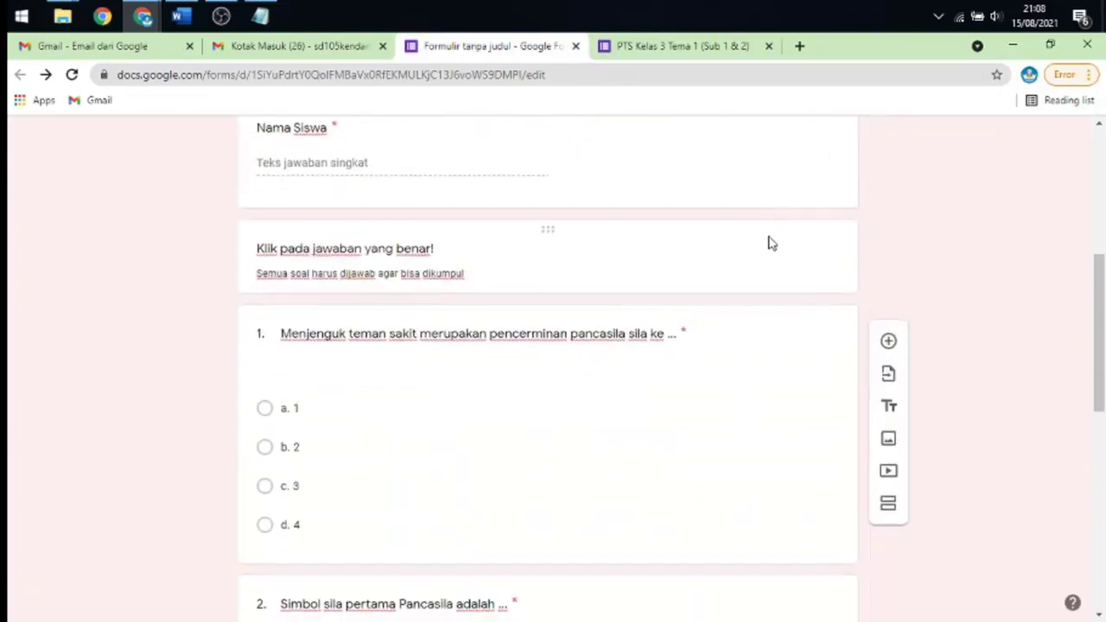
{"action": "scroll", "coordinate": [765, 241], "scroll_direction": "up", "scroll_amount": 5}
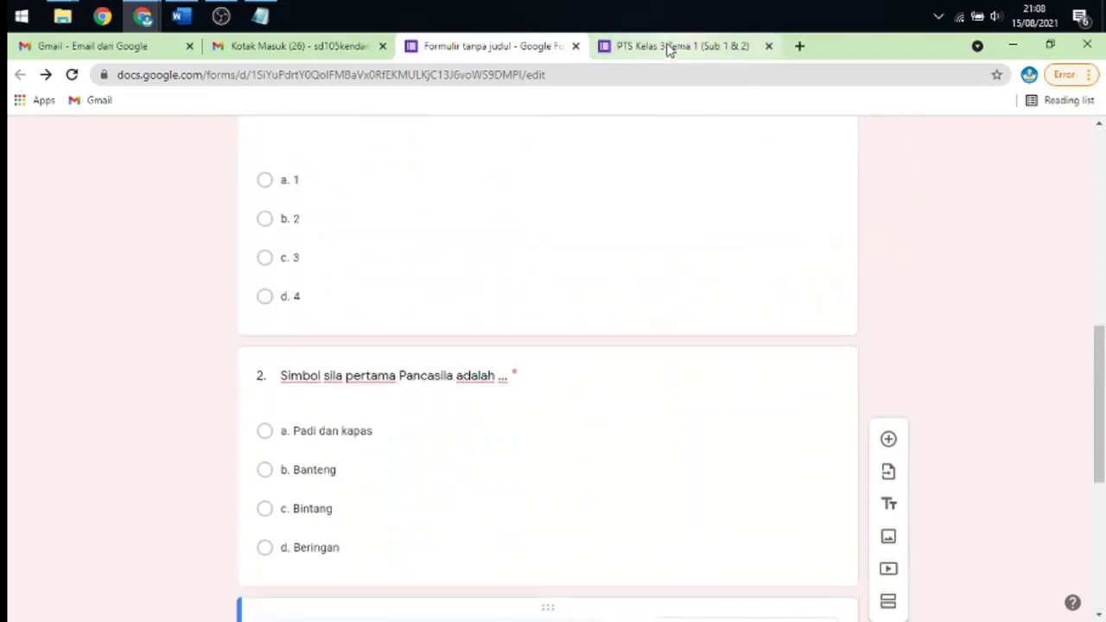
{"action": "left_click", "coordinate": [670, 46]}
{"action": "scroll", "coordinate": [624, 233], "scroll_direction": "down", "scroll_amount": 10}
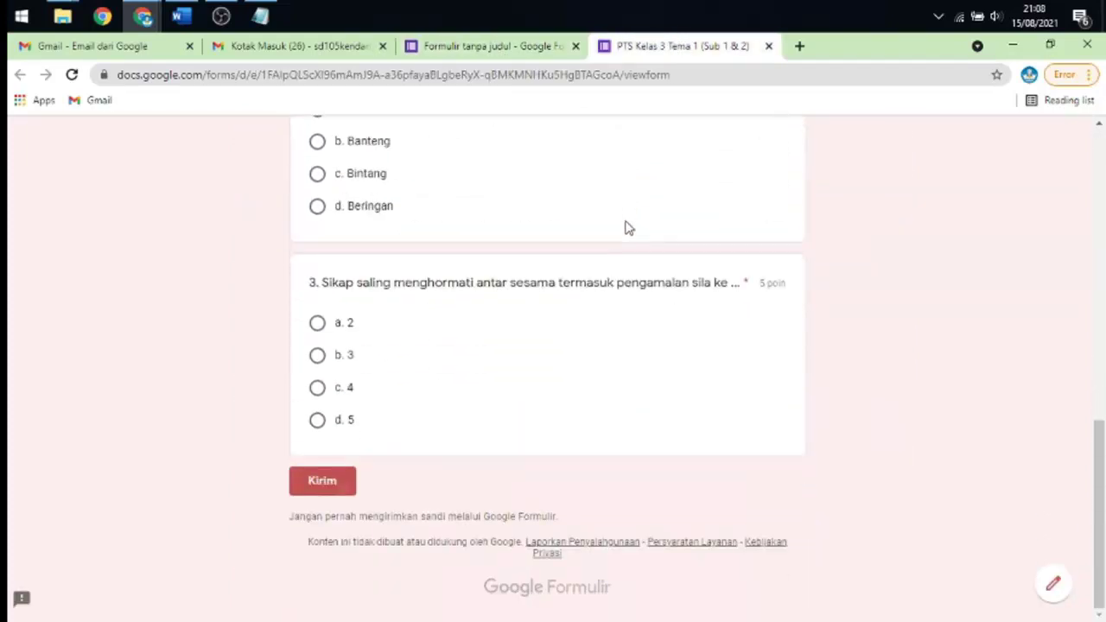
- Answer question 3 with a. 2 and confirm it is worth 5 poin
{"action": "left_click", "coordinate": [319, 326]}
{"action": "scroll", "coordinate": [457, 328], "scroll_direction": "up", "scroll_amount": 4}
{"action": "scroll", "coordinate": [456, 328], "scroll_direction": "down", "scroll_amount": 3}
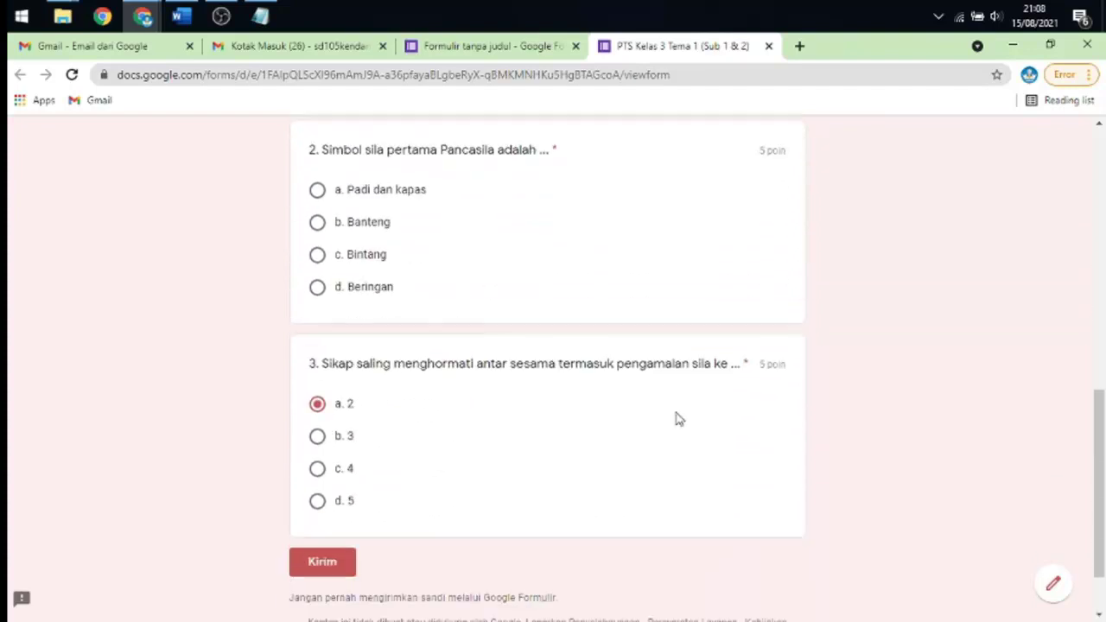
{"action": "left_click_drag", "start_coordinate": [761, 369], "coordinate": [787, 380]}
{"action": "left_click", "coordinate": [787, 378]}
{"action": "left_click_drag", "start_coordinate": [744, 359], "coordinate": [753, 365]}
{"action": "scroll", "coordinate": [677, 291], "scroll_direction": "up", "scroll_amount": 3}
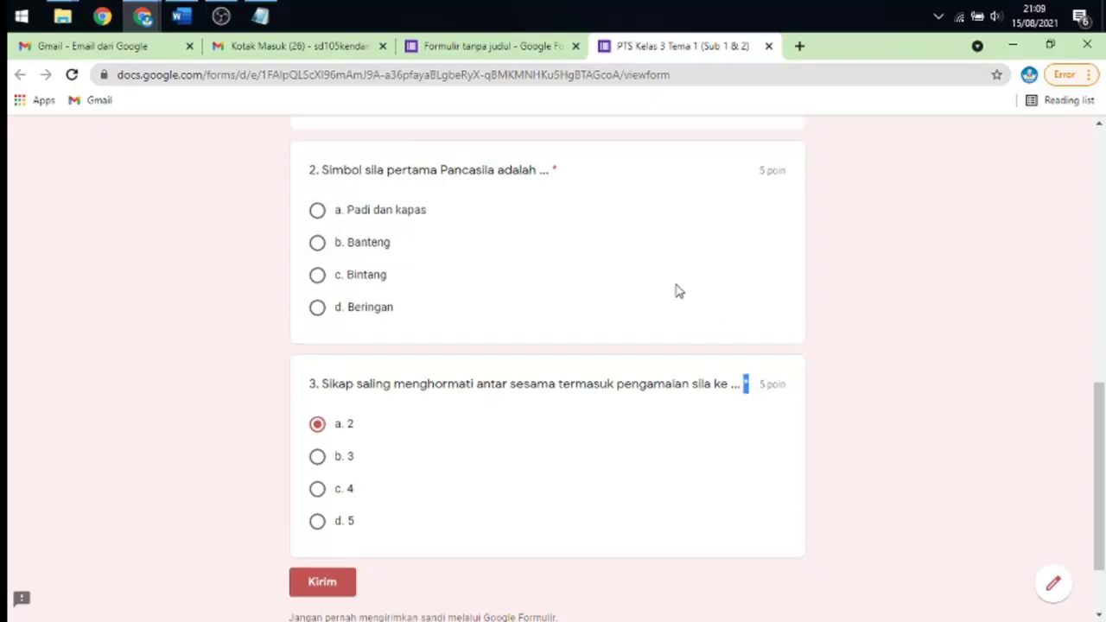
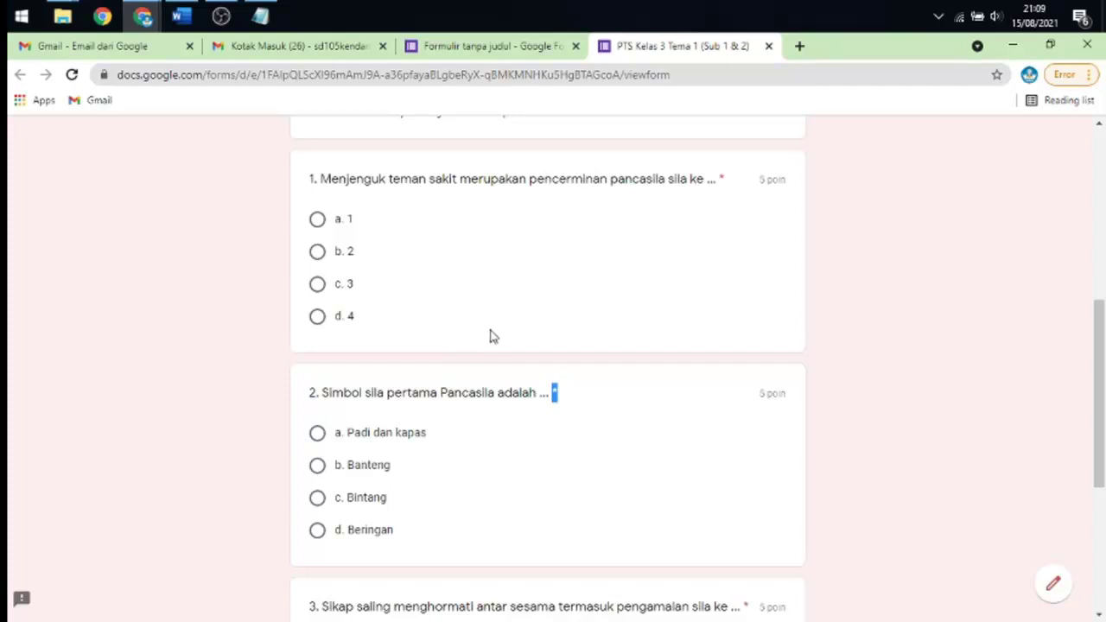
- Leave the preview and go back to the quiz's editing page
{"action": "scroll", "coordinate": [400, 333], "scroll_direction": "down", "scroll_amount": 4}
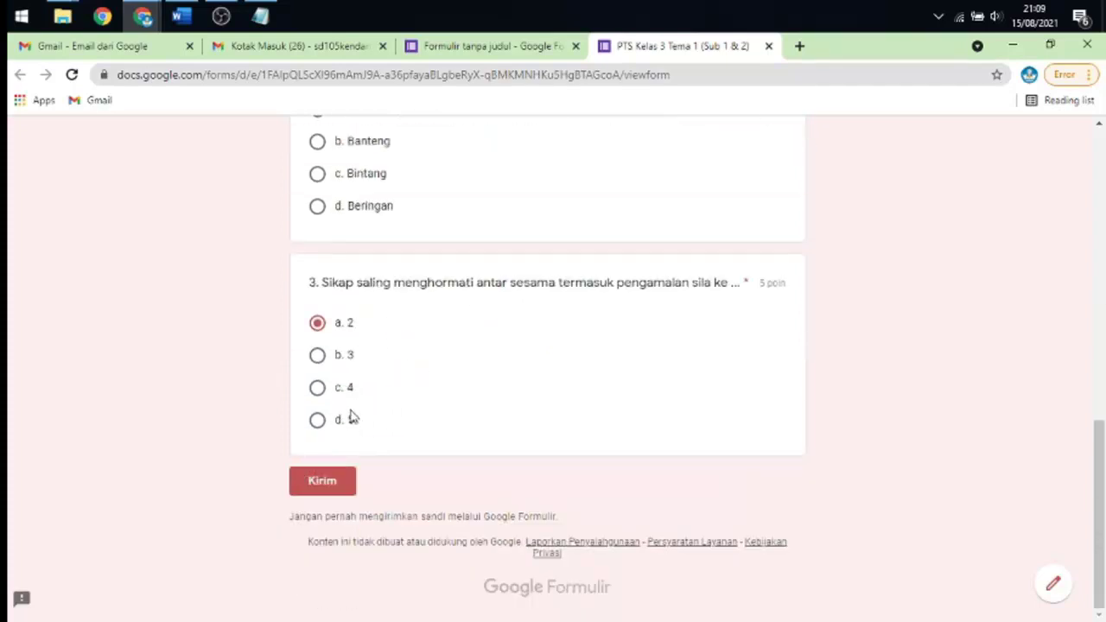
{"action": "scroll", "coordinate": [424, 398], "scroll_direction": "up", "scroll_amount": 4}
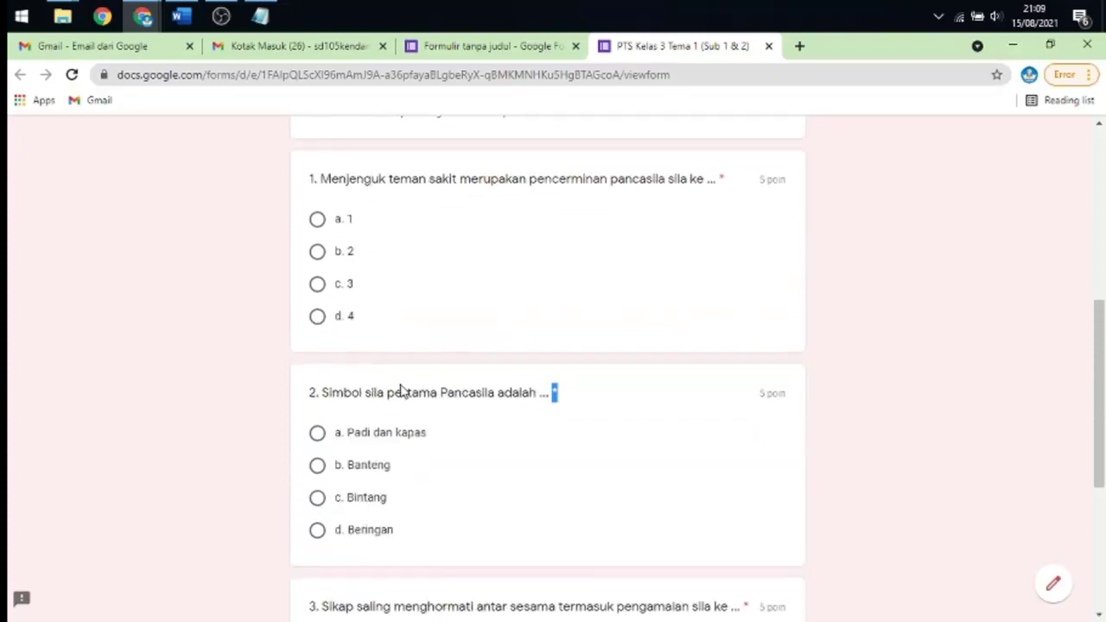
{"action": "scroll", "coordinate": [400, 390], "scroll_direction": "up", "scroll_amount": 5}
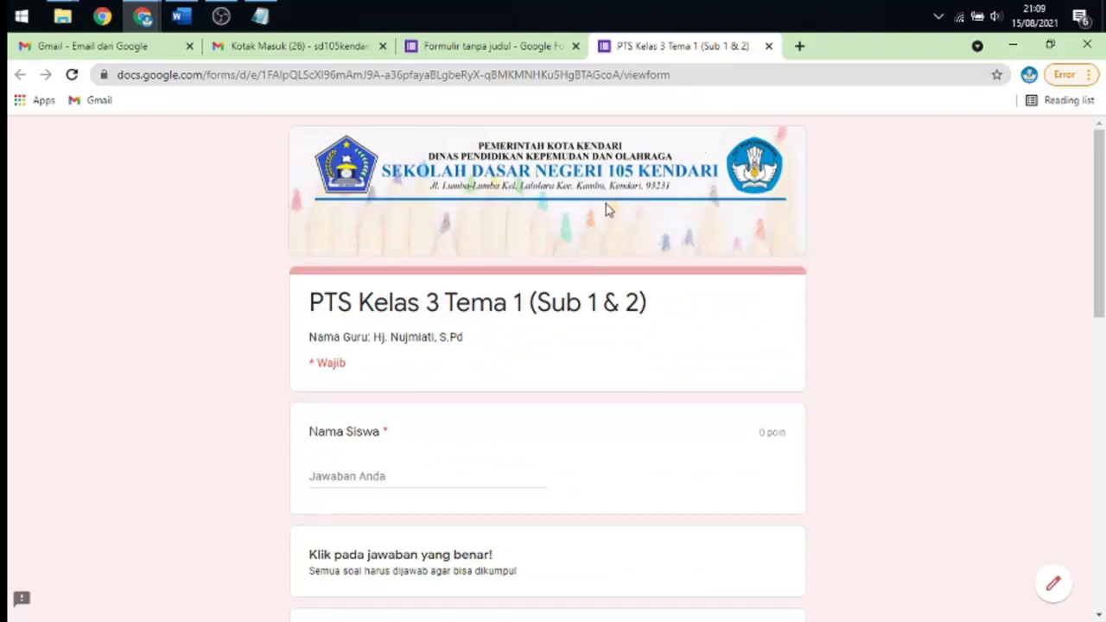
{"action": "left_click", "coordinate": [504, 46]}
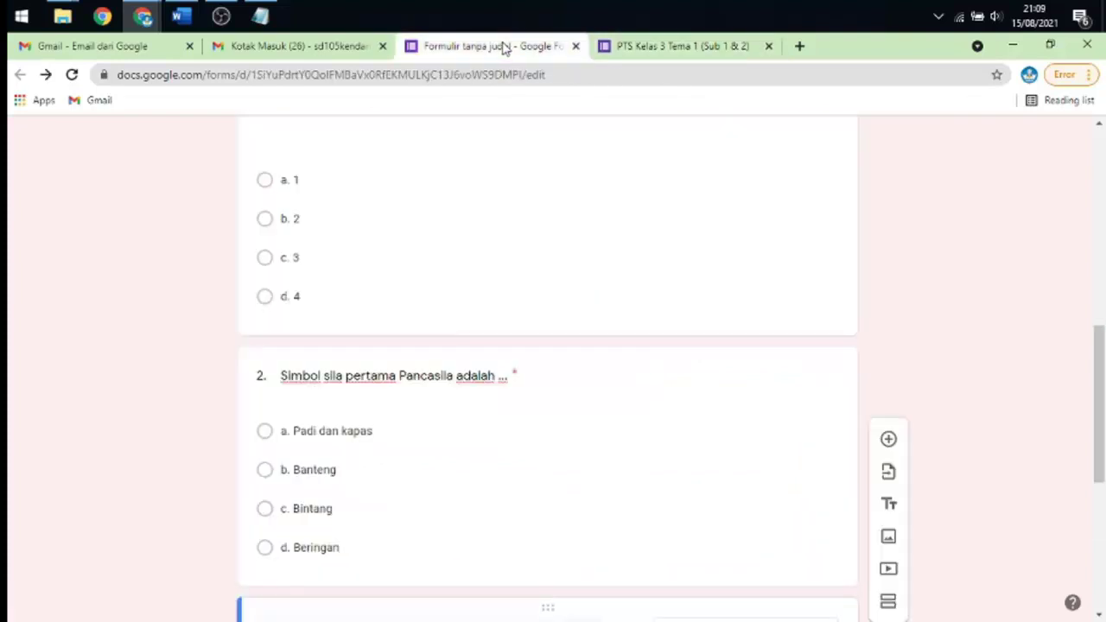
{"action": "scroll", "coordinate": [596, 225], "scroll_direction": "down", "scroll_amount": 5}
{"action": "scroll", "coordinate": [613, 246], "scroll_direction": "up", "scroll_amount": 10}
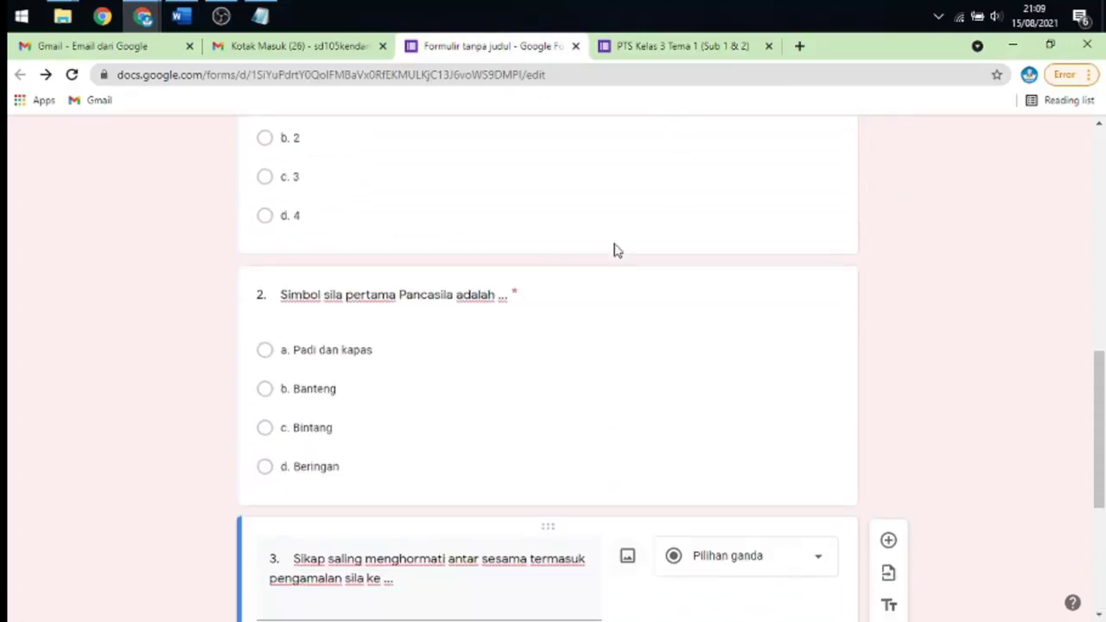
{"action": "scroll", "coordinate": [639, 233], "scroll_direction": "up", "scroll_amount": 2}
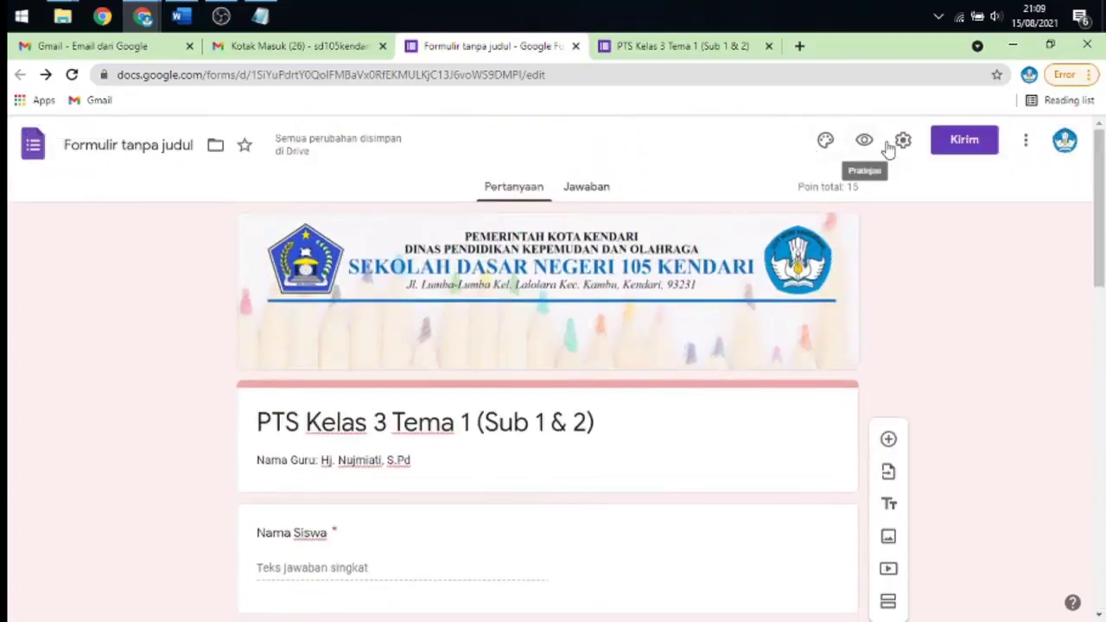
- Copy the quiz's shareable link from the Kirim dialog's link tab, then close the dialog
{"action": "left_click", "coordinate": [962, 145]}
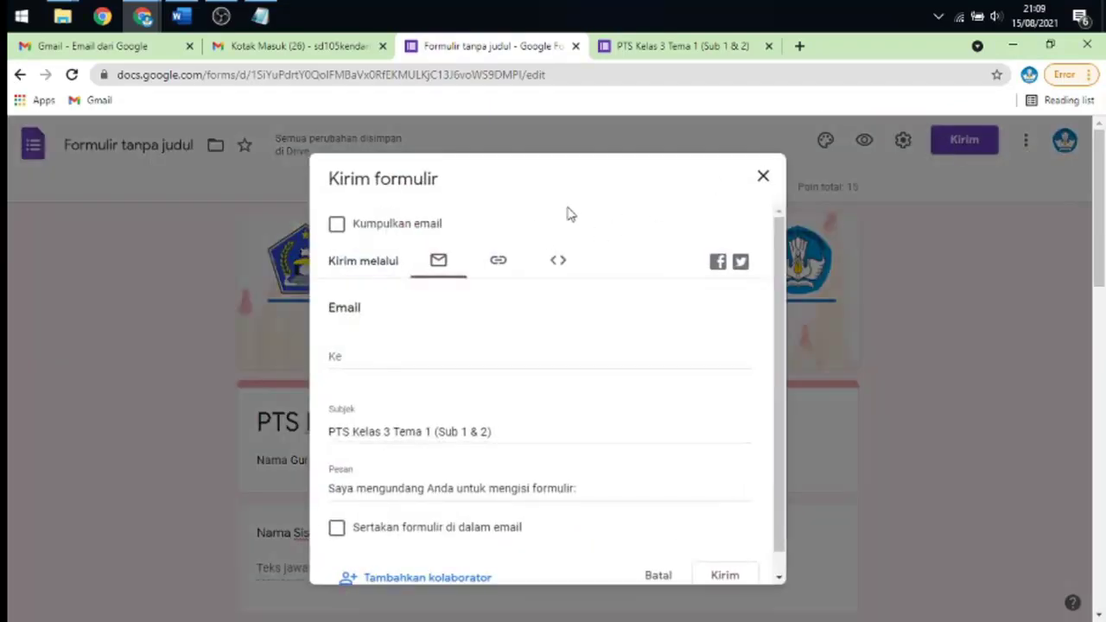
{"action": "scroll", "coordinate": [498, 240], "scroll_direction": "down", "scroll_amount": 1}
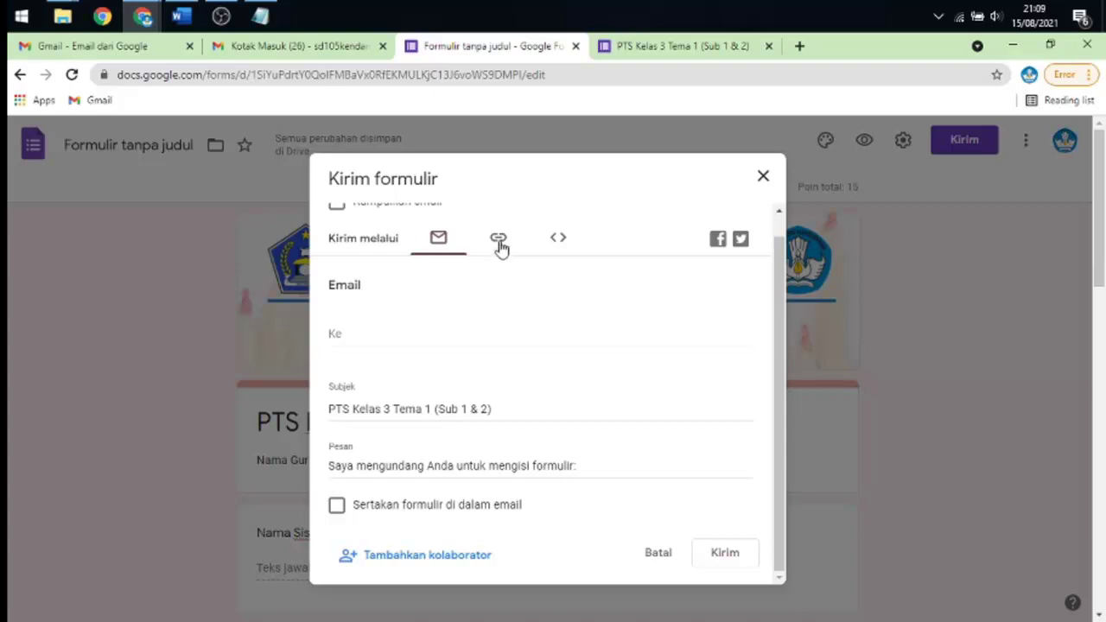
{"action": "scroll", "coordinate": [423, 281], "scroll_direction": "up", "scroll_amount": 1}
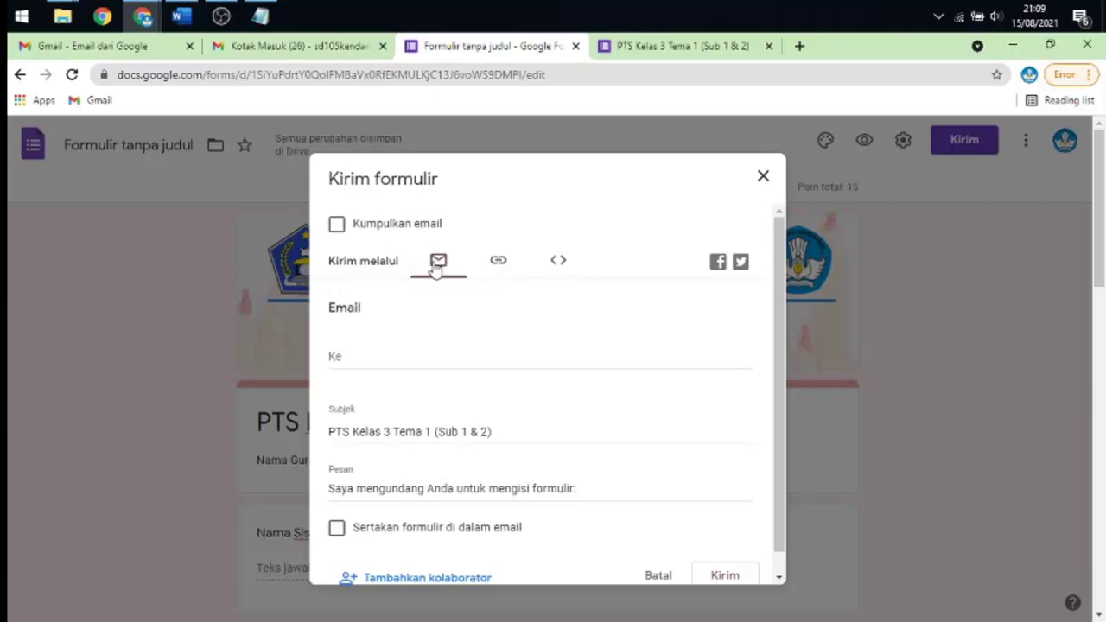
{"action": "left_click", "coordinate": [500, 270]}
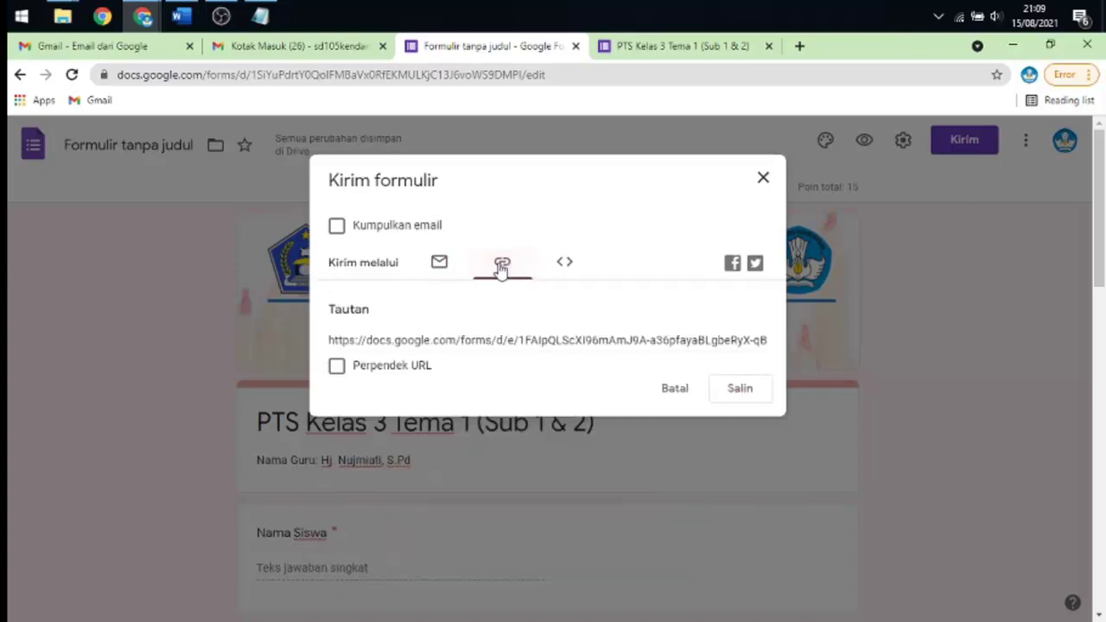
{"action": "left_click", "coordinate": [556, 267]}
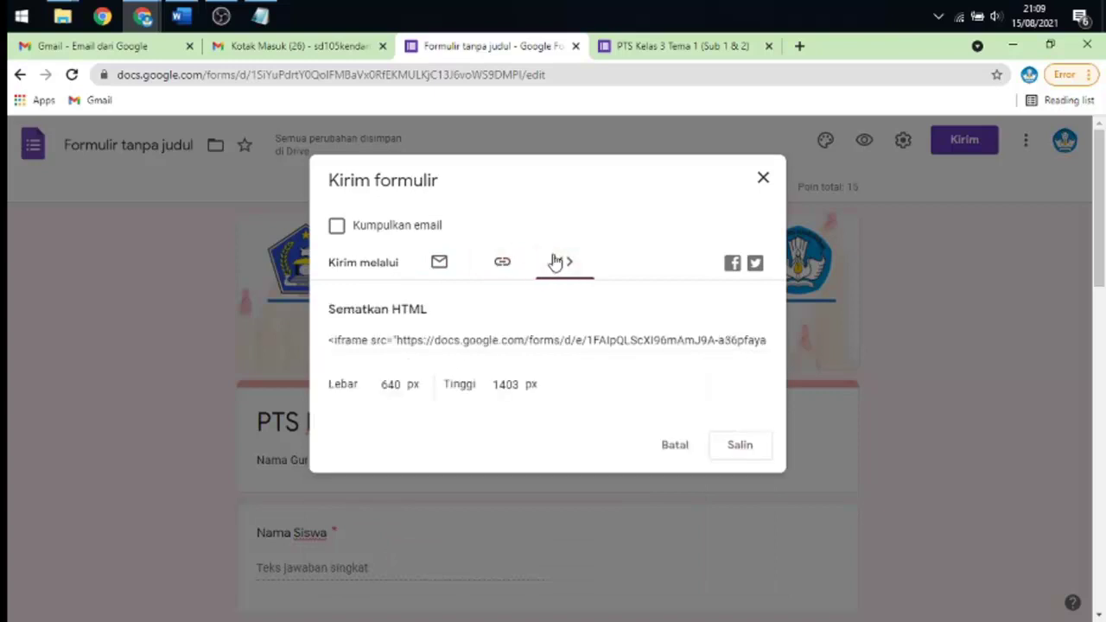
{"action": "left_click", "coordinate": [503, 264]}
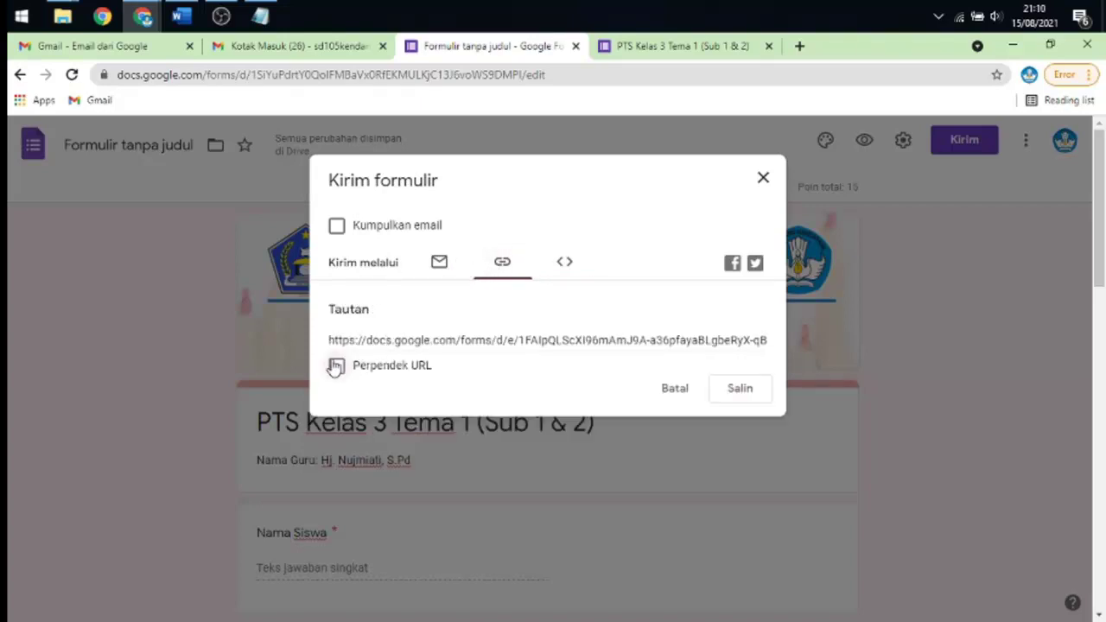
{"action": "left_click", "coordinate": [374, 339]}
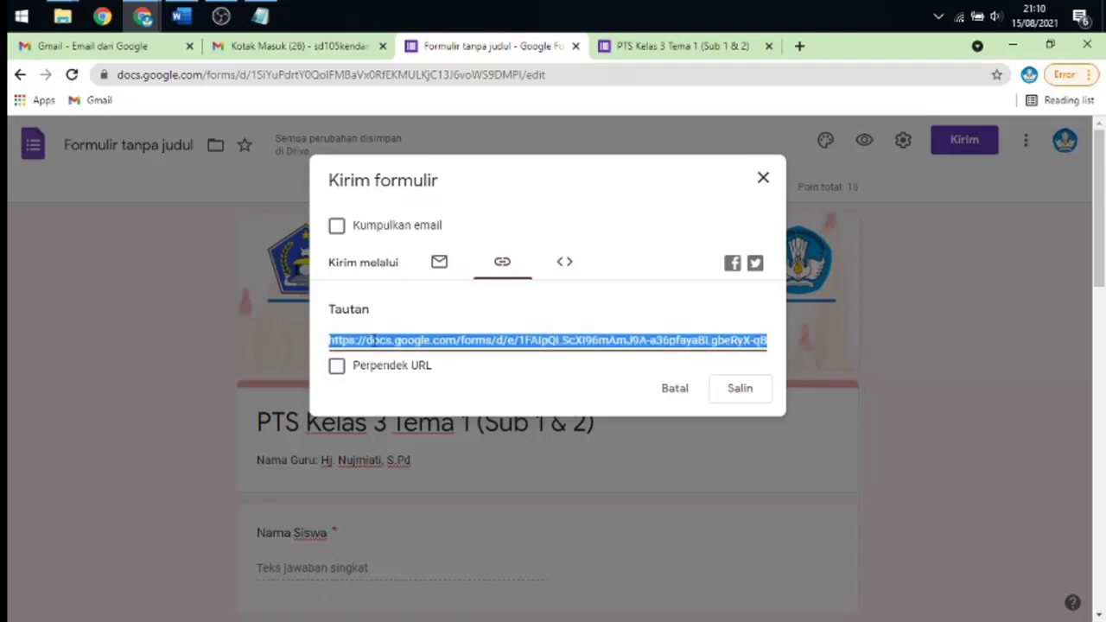
{"action": "left_click", "coordinate": [742, 398]}
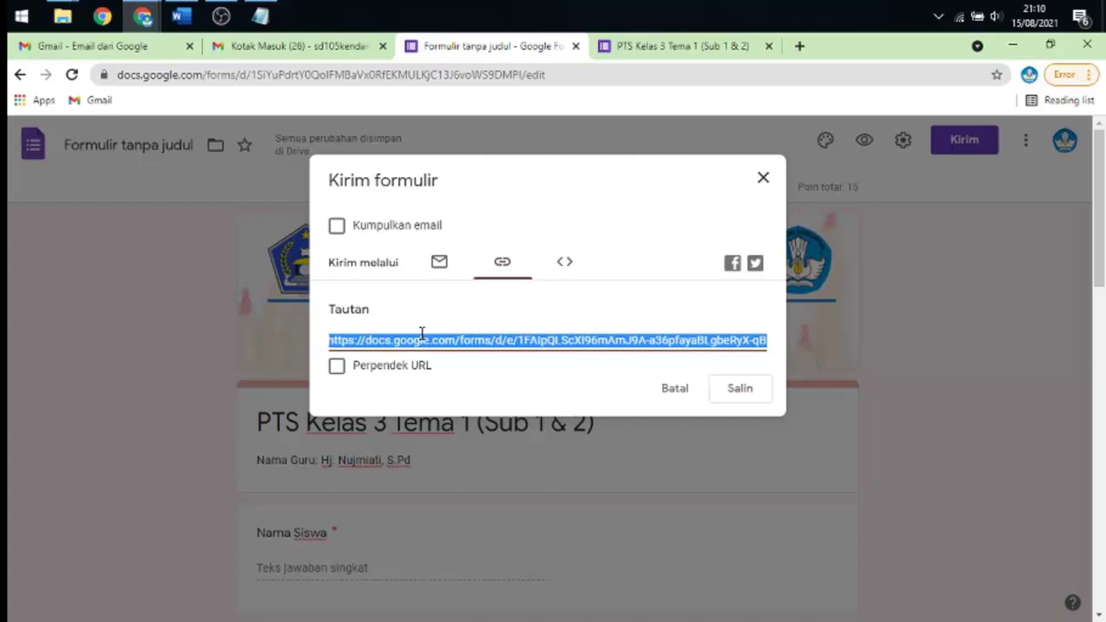
{"action": "left_click", "coordinate": [763, 178]}
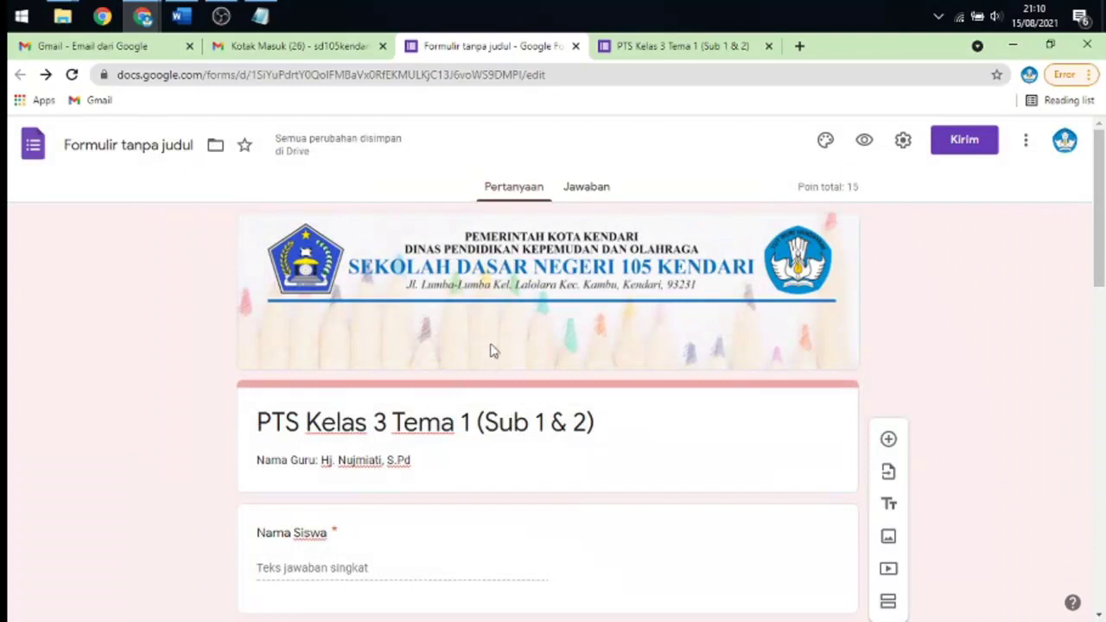
- Paste the copied link into a new tab to load the live form, then select its URL
{"action": "left_click", "coordinate": [800, 46]}
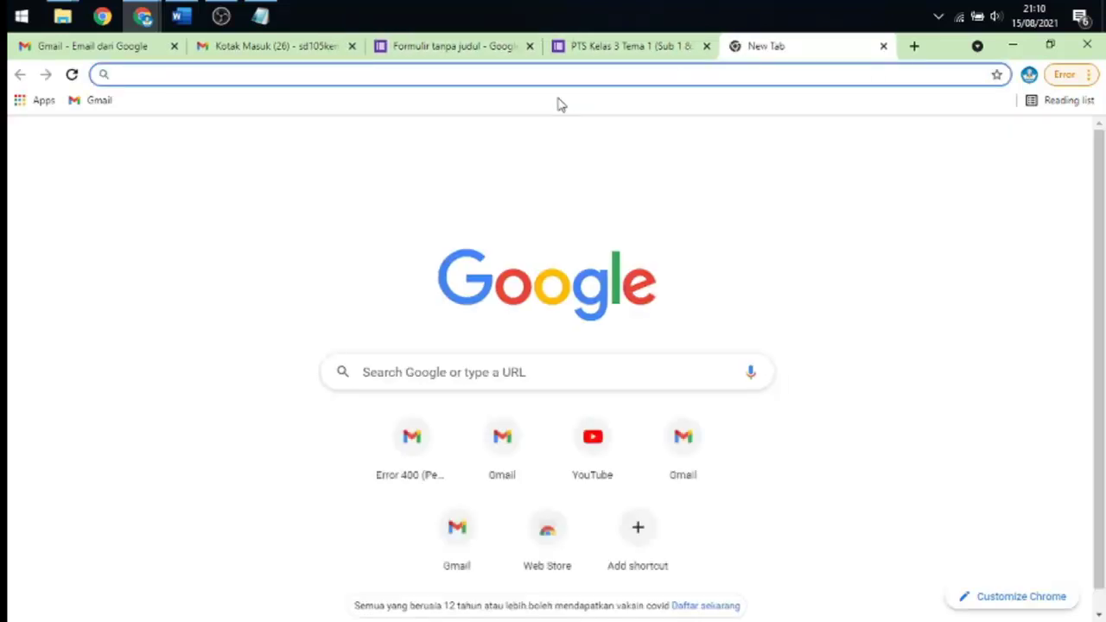
{"action": "type", "text": "https://docs.google.com/forms/d/e/1FAIpQLScXI96mAmJ9A-a36pfayaBLgbeRyX-qBMKMNHKu5HgBTAGcoA/viewform?usp=sf_link"}
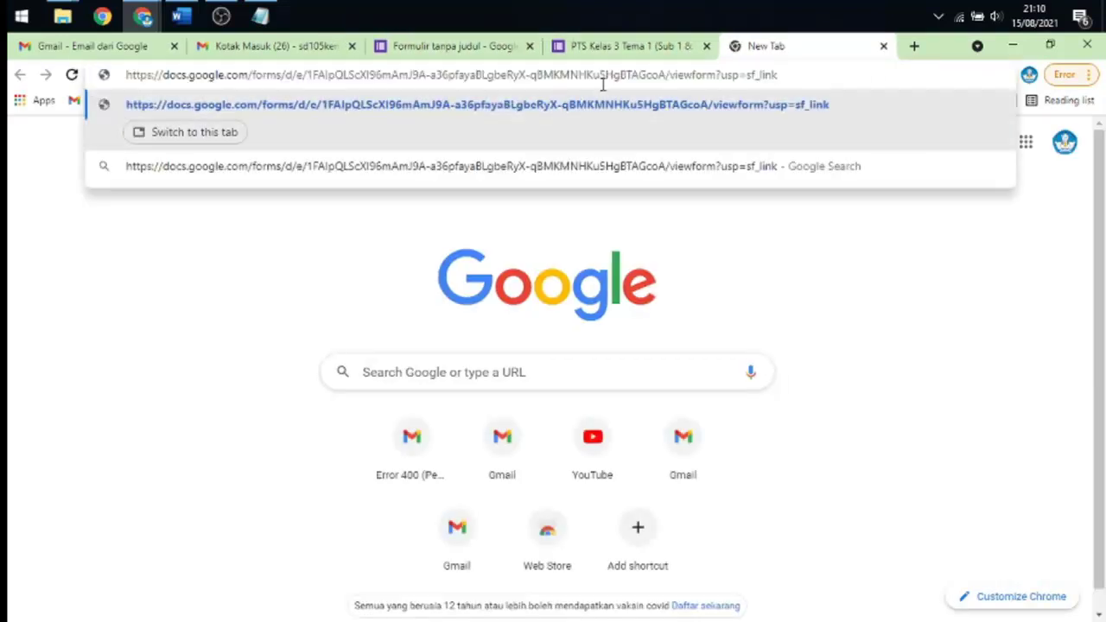
{"action": "key", "text": "Return"}
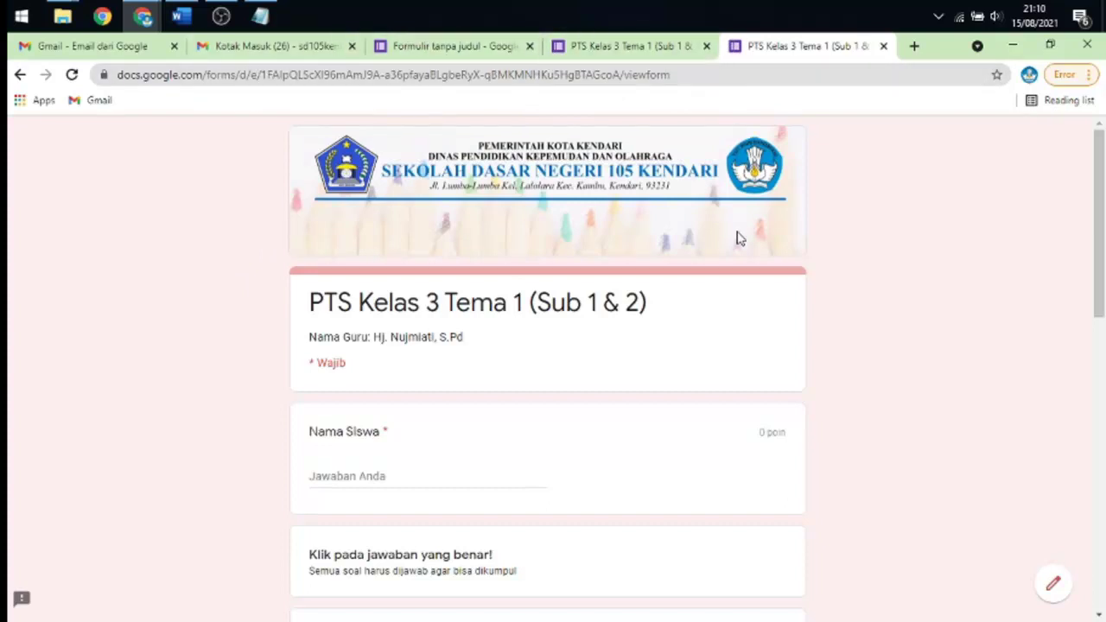
{"action": "scroll", "coordinate": [731, 242], "scroll_direction": "down", "scroll_amount": 9}
{"action": "scroll", "coordinate": [731, 242], "scroll_direction": "up", "scroll_amount": 5}
{"action": "scroll", "coordinate": [654, 317], "scroll_direction": "up", "scroll_amount": 5}
{"action": "left_click", "coordinate": [692, 74]}
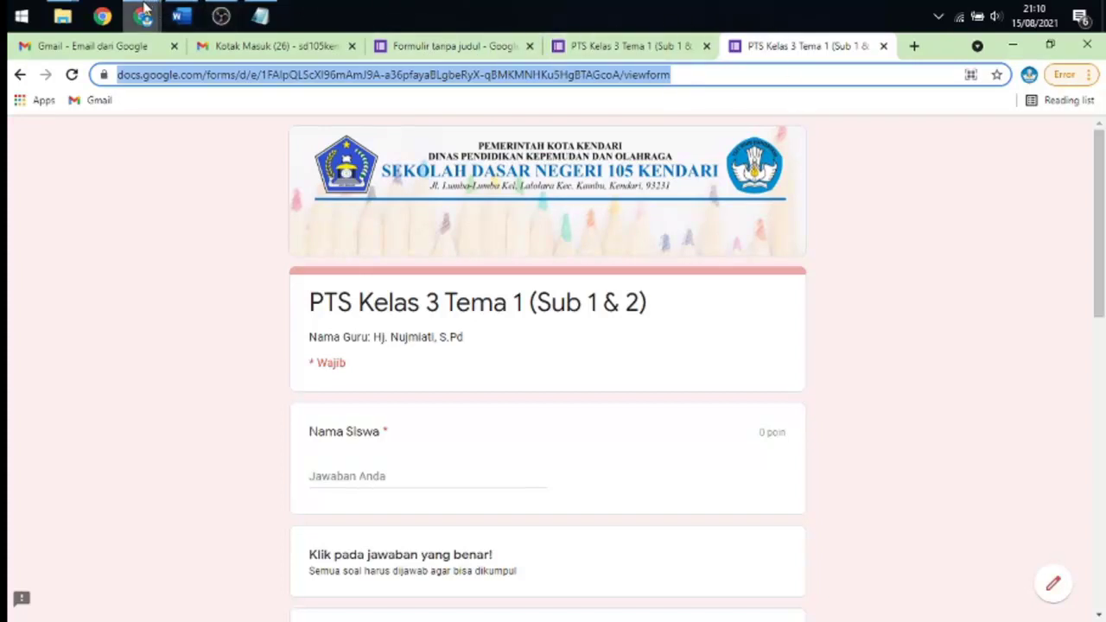
- Maximize the other window on the SDN 105 Kendari site and select the Kelas3Tema1Sub1-2 link text
{"action": "mouse_move", "coordinate": [133, 11]}
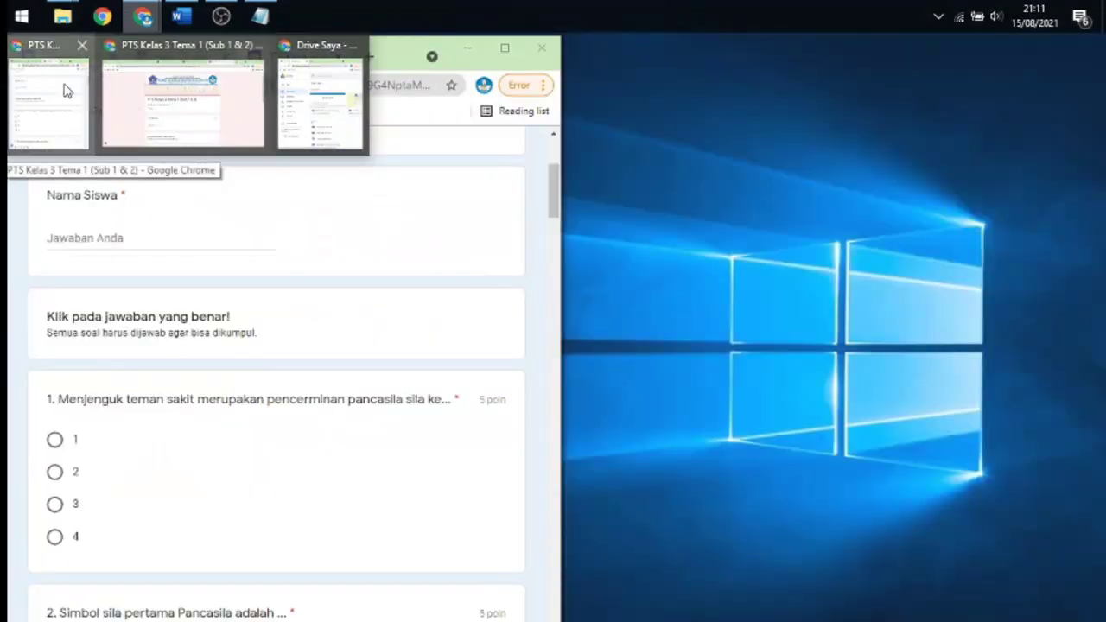
{"action": "left_click", "coordinate": [66, 88]}
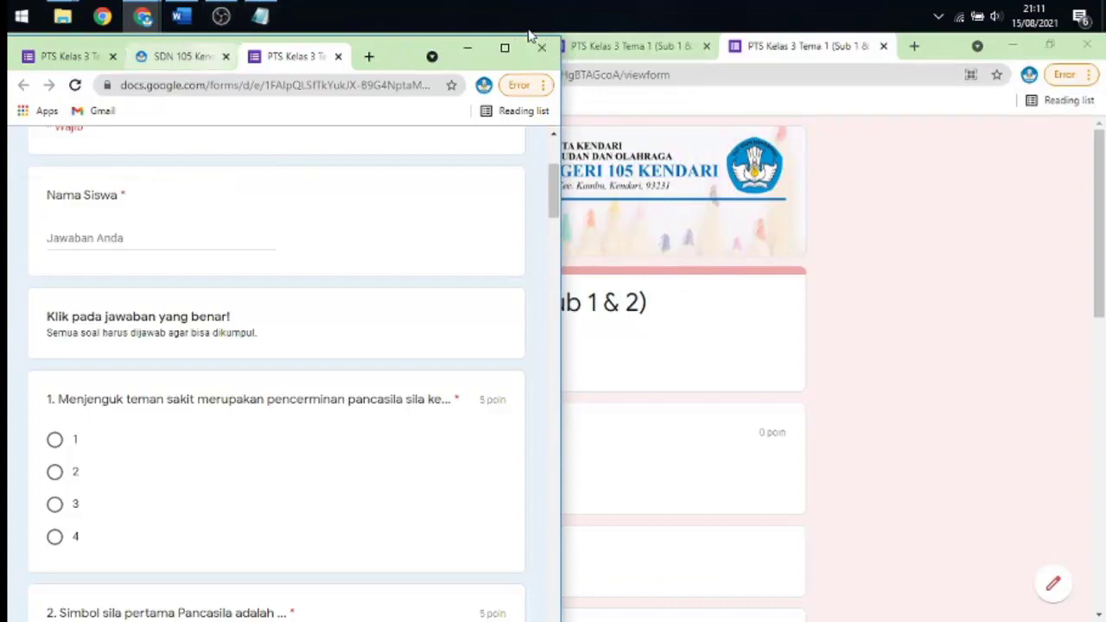
{"action": "left_click", "coordinate": [505, 48]}
{"action": "left_click", "coordinate": [311, 47]}
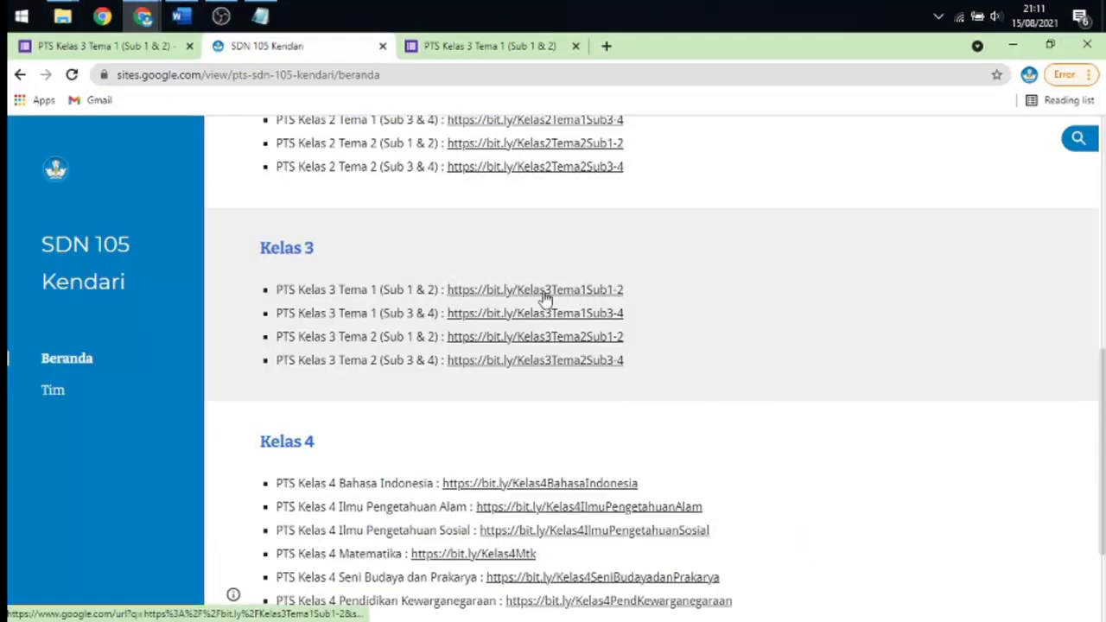
{"action": "left_click", "coordinate": [590, 289]}
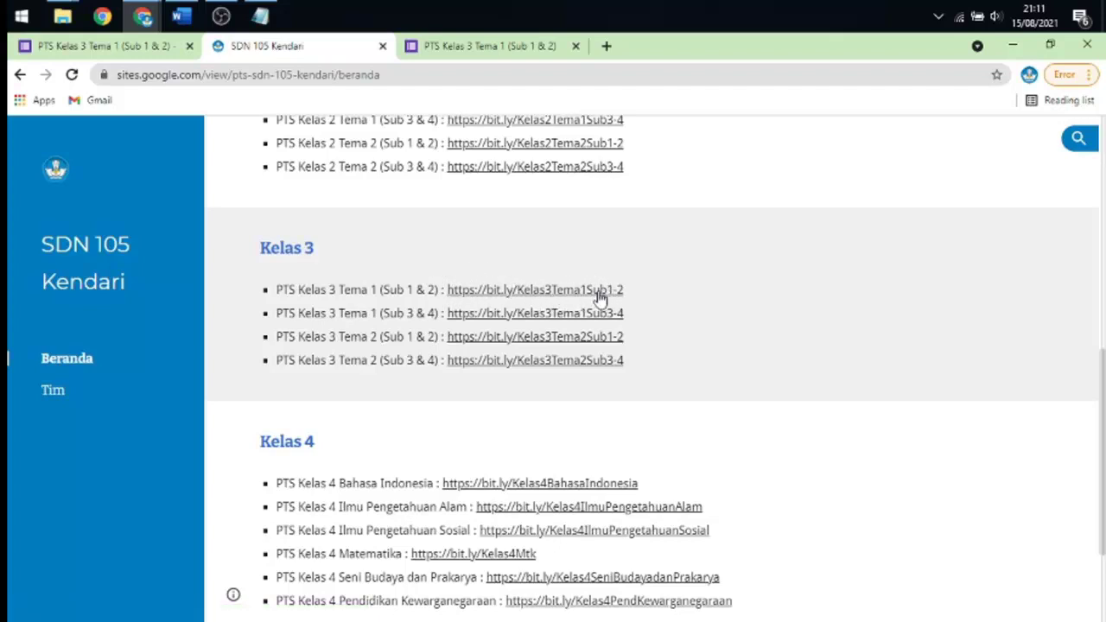
{"action": "left_click_drag", "start_coordinate": [631, 296], "coordinate": [451, 279]}
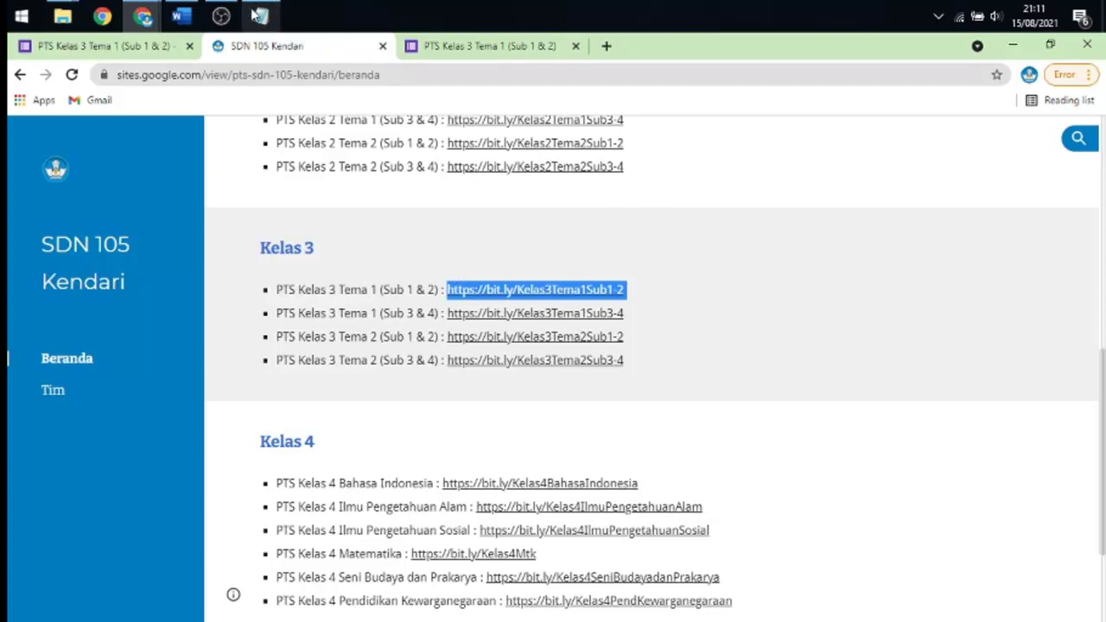
- Launch a new Notepad and paste the long form link into it
{"action": "mouse_move", "coordinate": [263, 31]}
{"action": "key", "text": "super+r"}
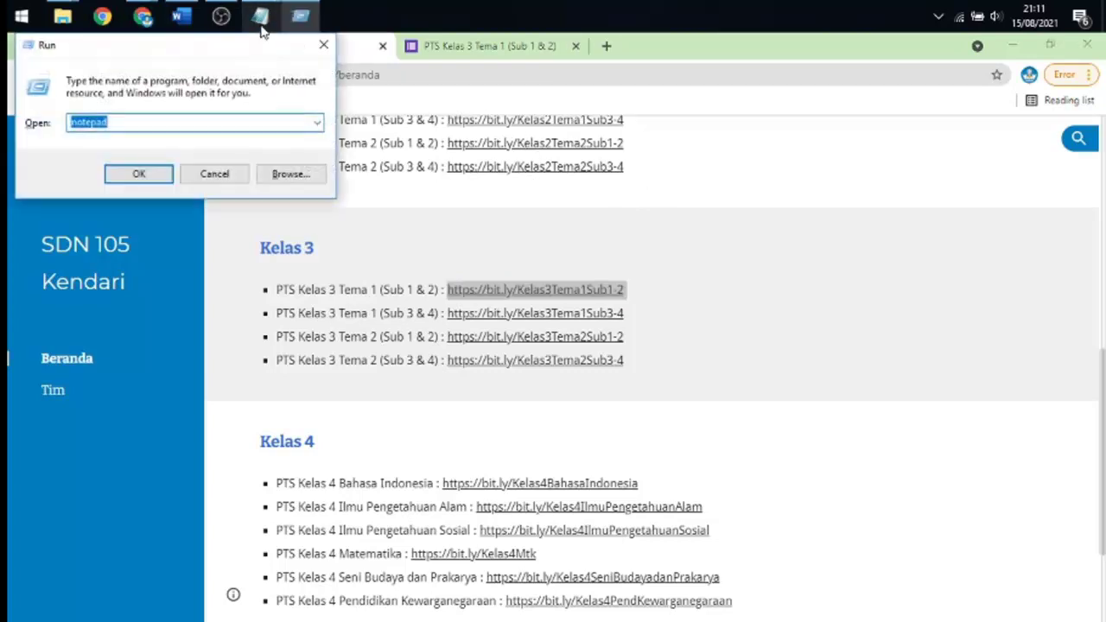
{"action": "key", "text": "Return"}
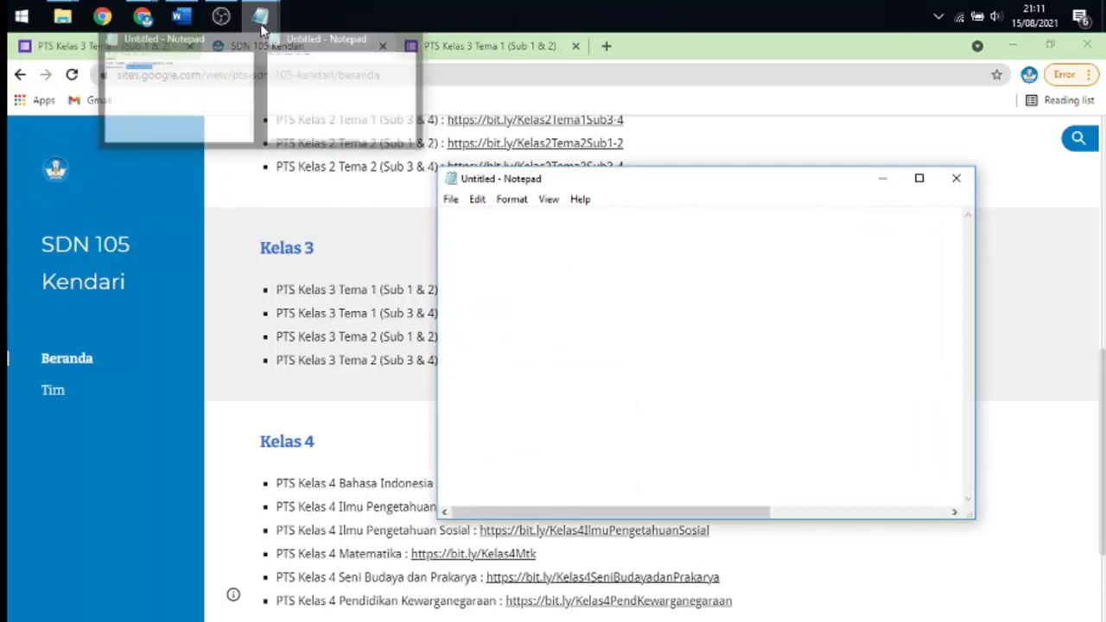
{"action": "key", "text": "ctrl+v"}
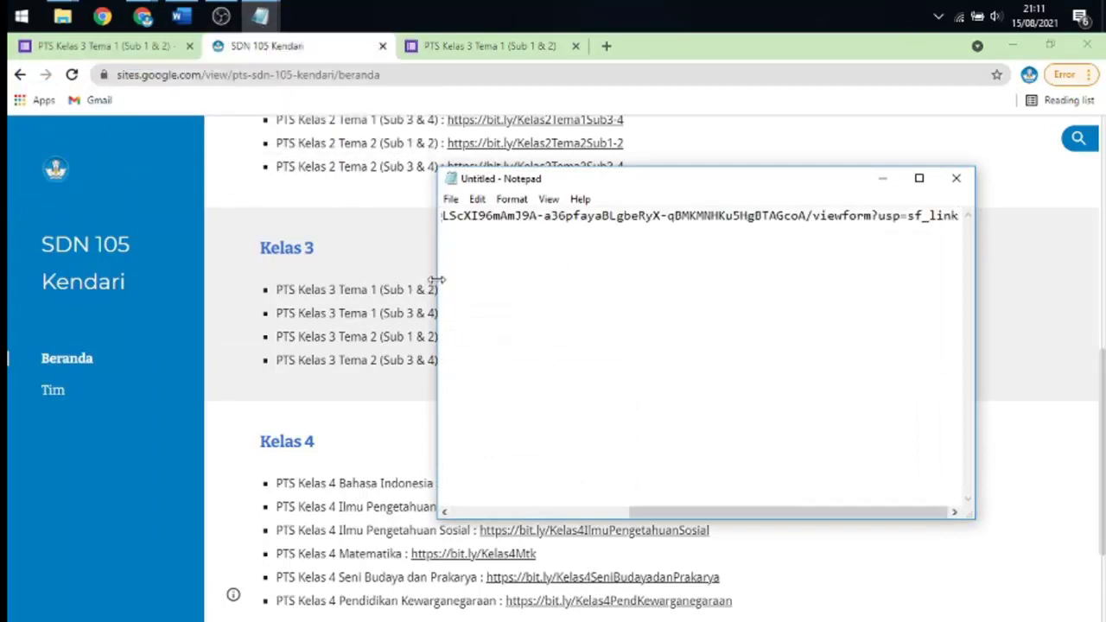
{"action": "left_click_drag", "start_coordinate": [436, 277], "coordinate": [35, 248]}
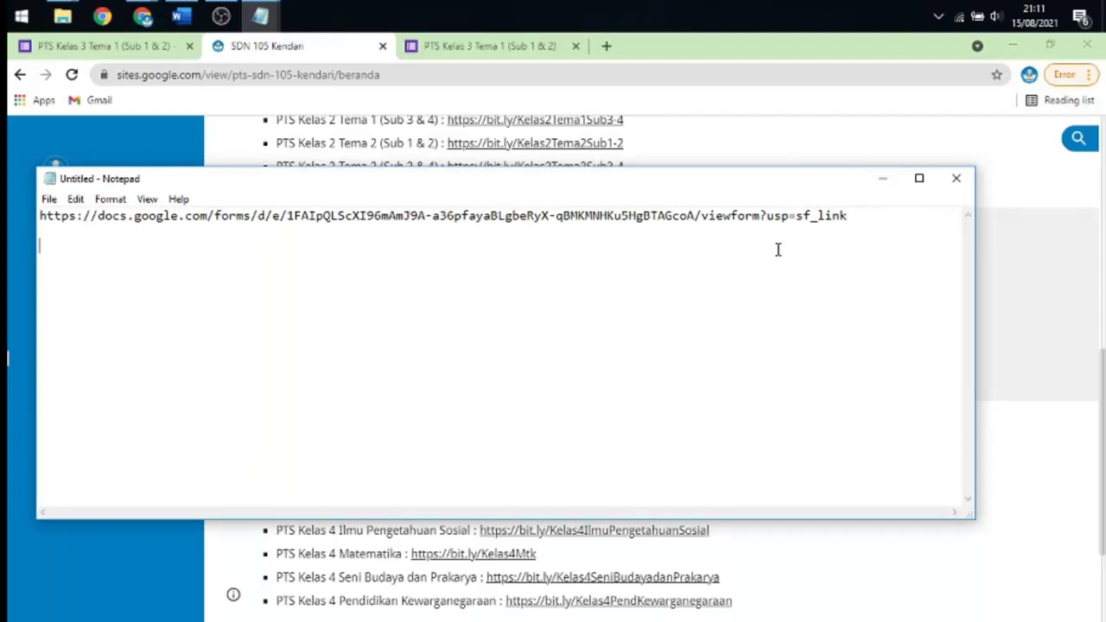
{"action": "left_click_drag", "start_coordinate": [854, 221], "coordinate": [42, 219]}
{"action": "left_click", "coordinate": [51, 243]}
{"action": "left_click", "coordinate": [882, 177]}
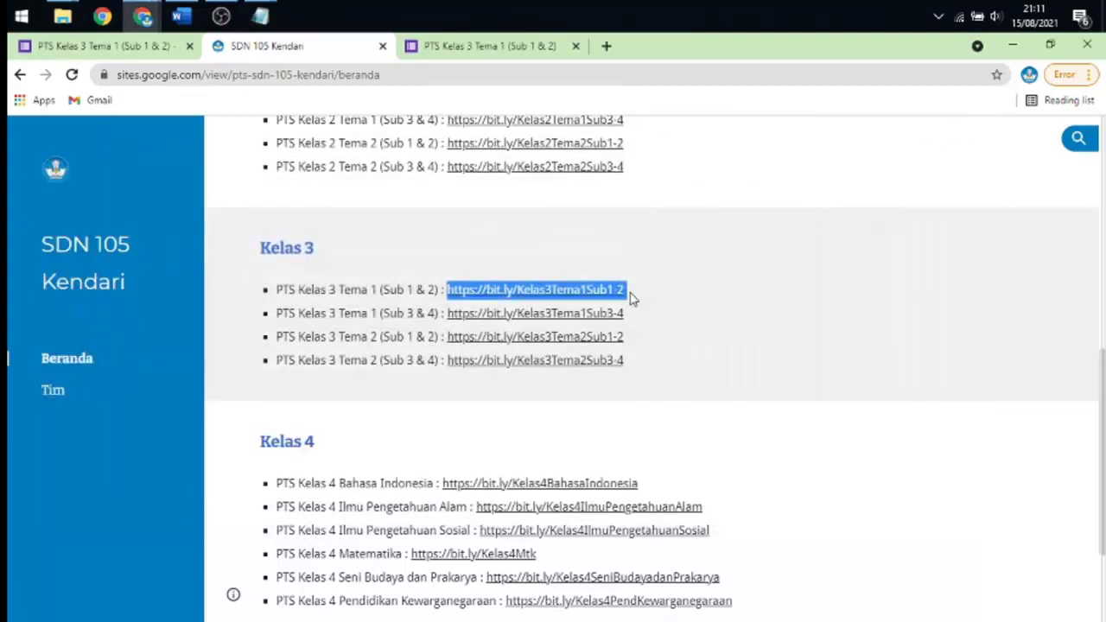
- Copy the site's Kelas3Tema1Sub1-2 bit.ly link and paste it on Notepad's third line
{"action": "left_click", "coordinate": [630, 296]}
{"action": "left_click_drag", "start_coordinate": [630, 296], "coordinate": [447, 299]}
{"action": "key", "text": "ctrl+c"}
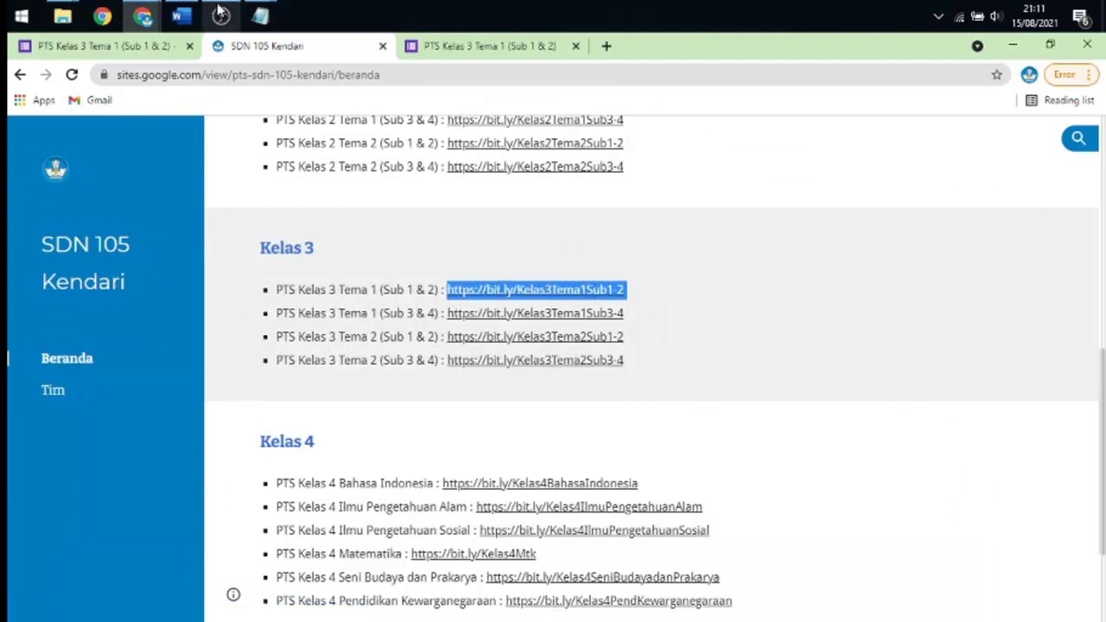
{"action": "left_click", "coordinate": [260, 15]}
{"action": "left_click", "coordinate": [280, 107]}
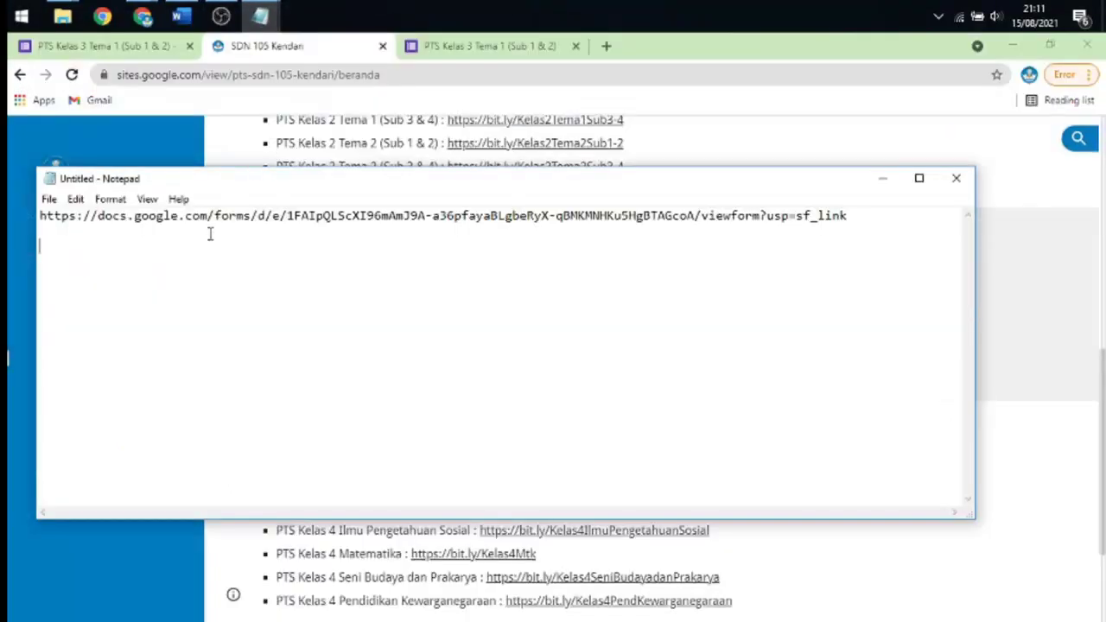
{"action": "left_click", "coordinate": [54, 250]}
{"action": "key", "text": "ctrl+v"}
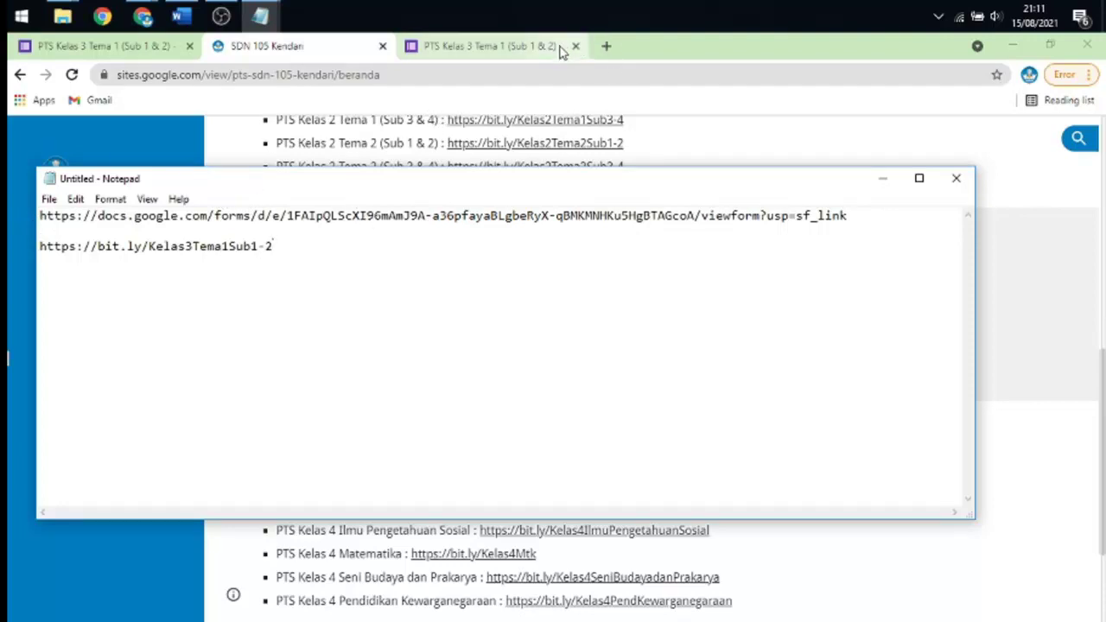
{"action": "left_click", "coordinate": [606, 48]}
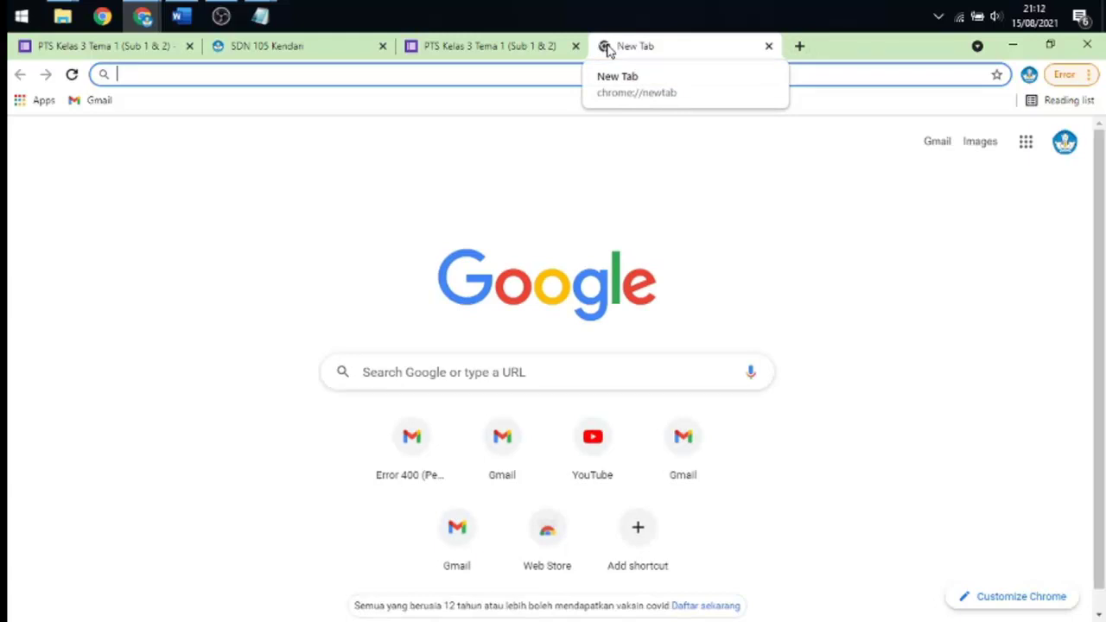
- Load bit.ly in the new tab and go to Bitly's Log in page
{"action": "type", "text": "bit"}
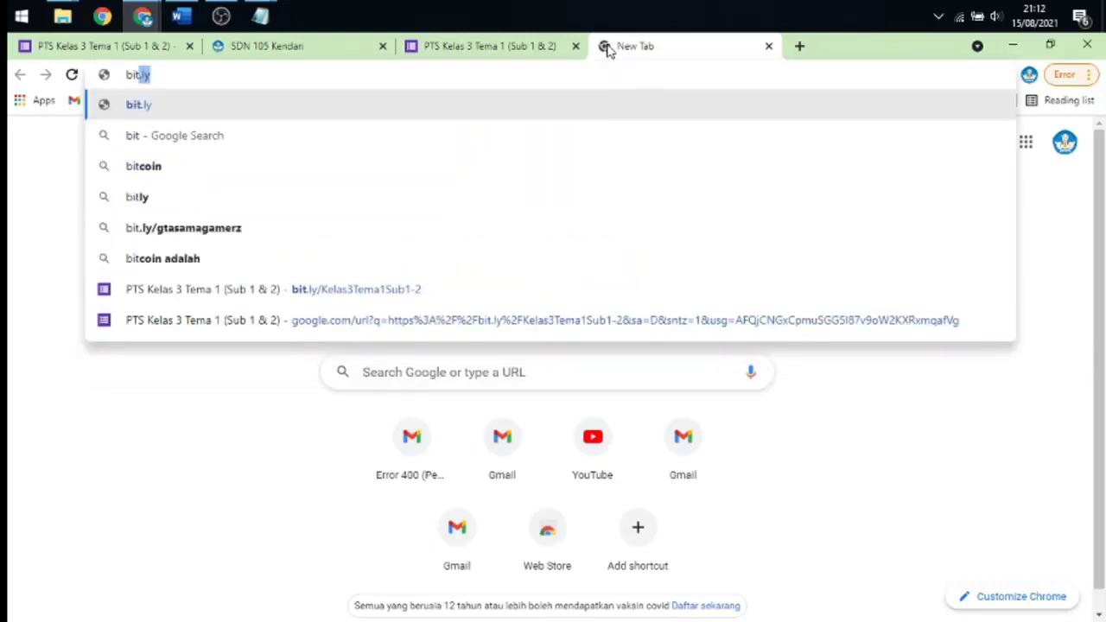
{"action": "type", "text": ".ly"}
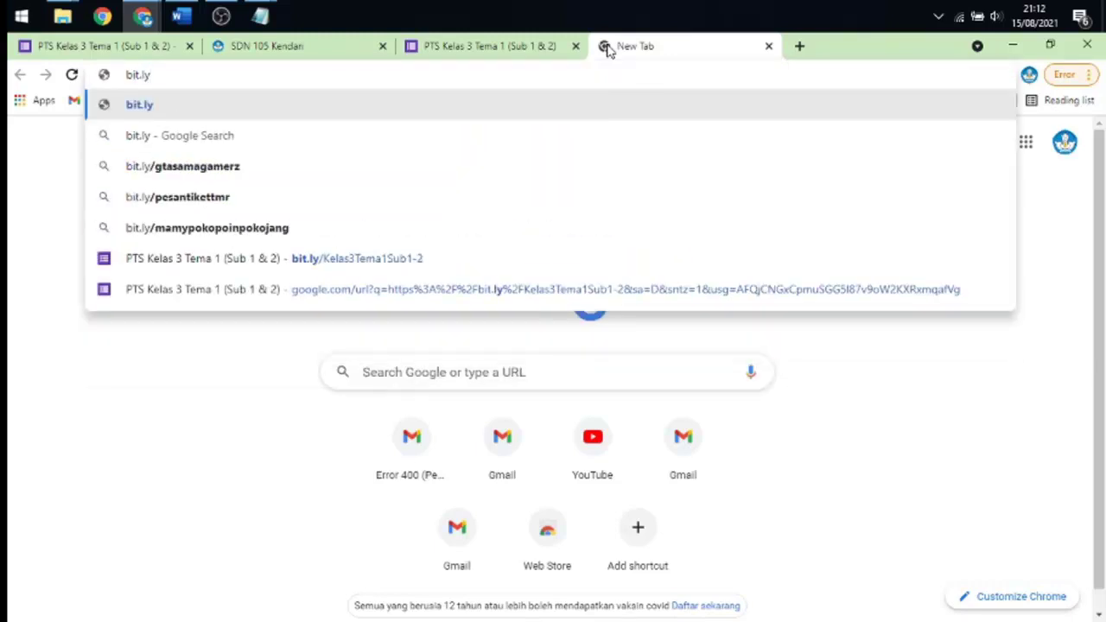
{"action": "key", "text": "Return"}
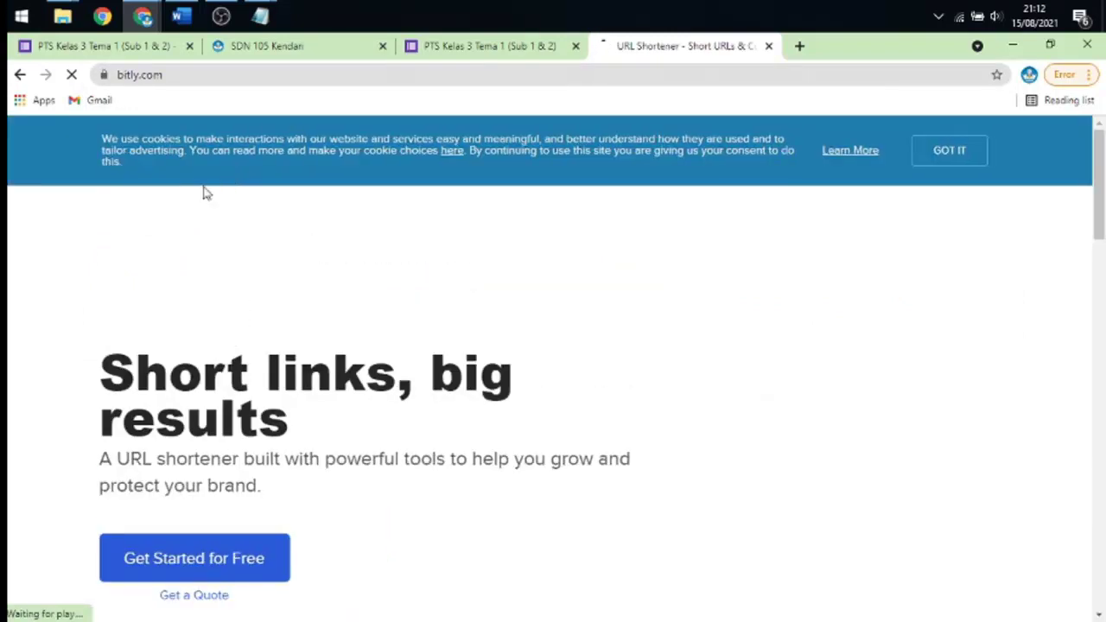
{"action": "scroll", "coordinate": [496, 219], "scroll_direction": "down", "scroll_amount": 4}
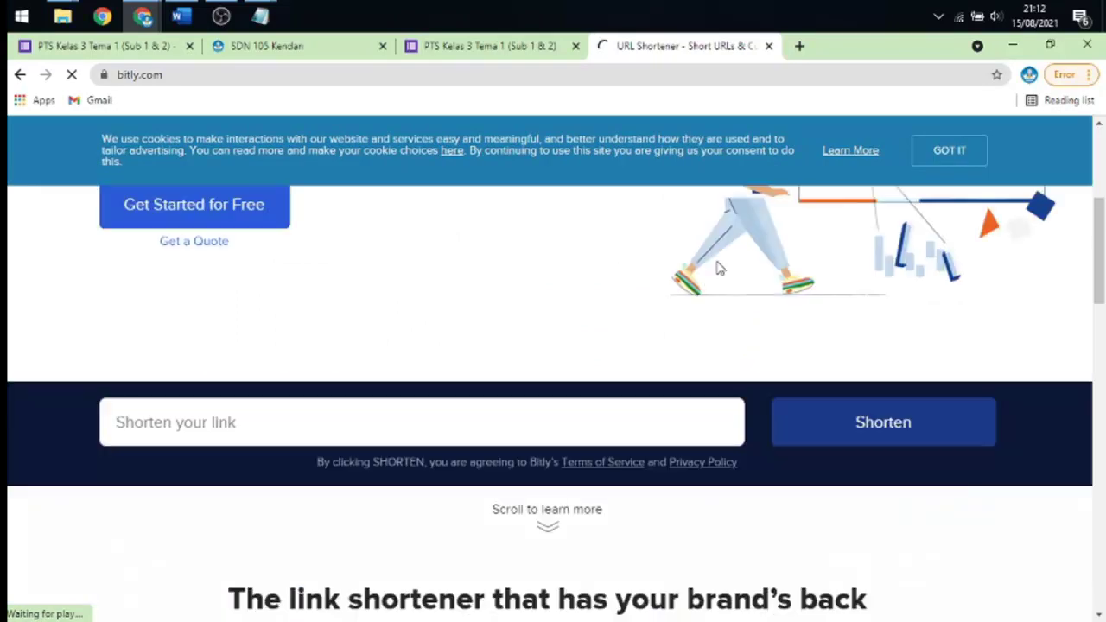
{"action": "scroll", "coordinate": [714, 263], "scroll_direction": "down", "scroll_amount": 1}
{"action": "scroll", "coordinate": [493, 337], "scroll_direction": "up", "scroll_amount": 5}
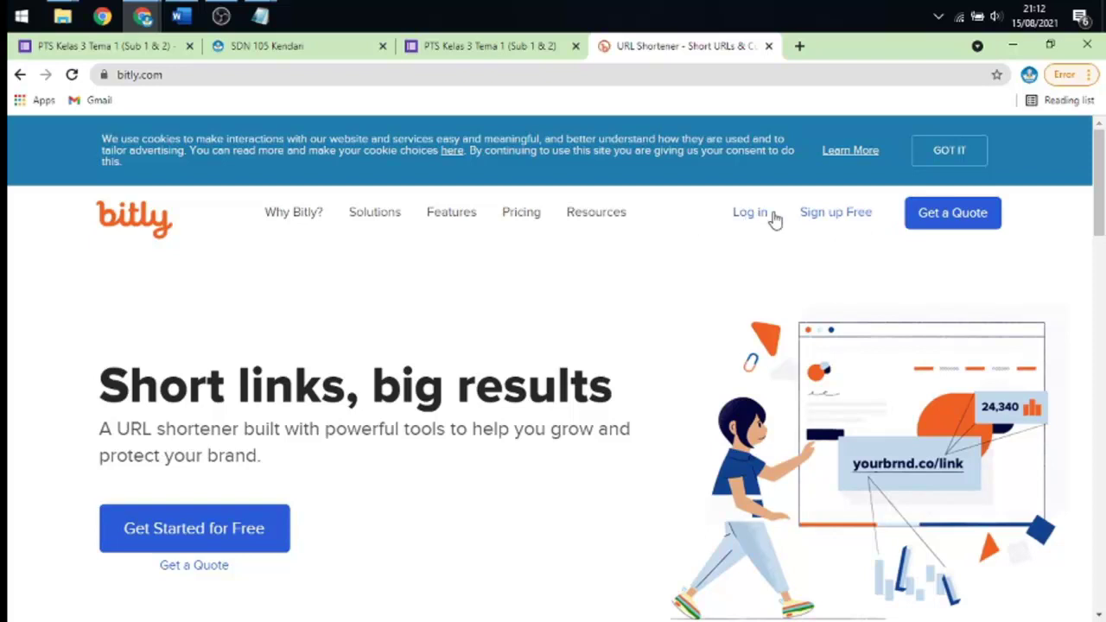
{"action": "left_click", "coordinate": [745, 227]}
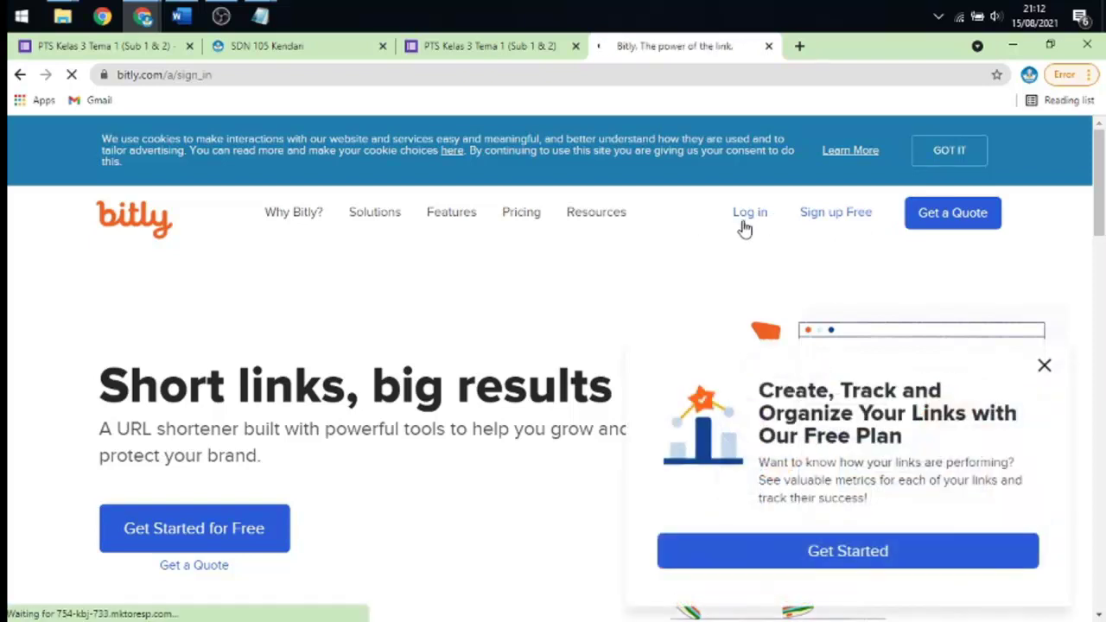
{"action": "scroll", "coordinate": [570, 279], "scroll_direction": "down", "scroll_amount": 2}
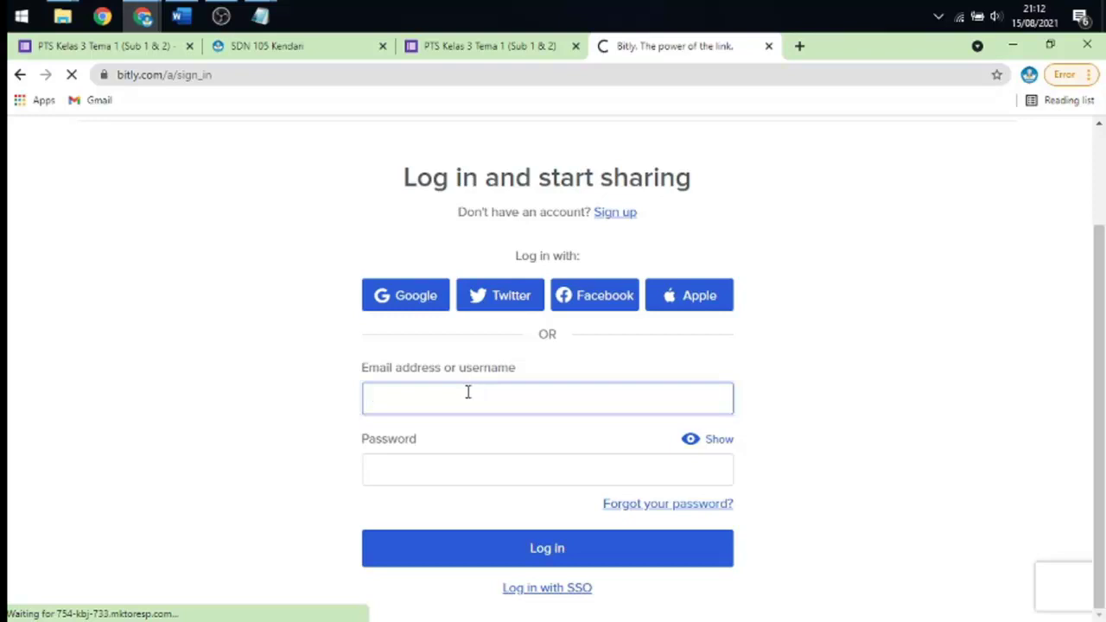
- Log in to Bitly with another Google account's email and password, then return to the quiz form
{"action": "left_click", "coordinate": [430, 292]}
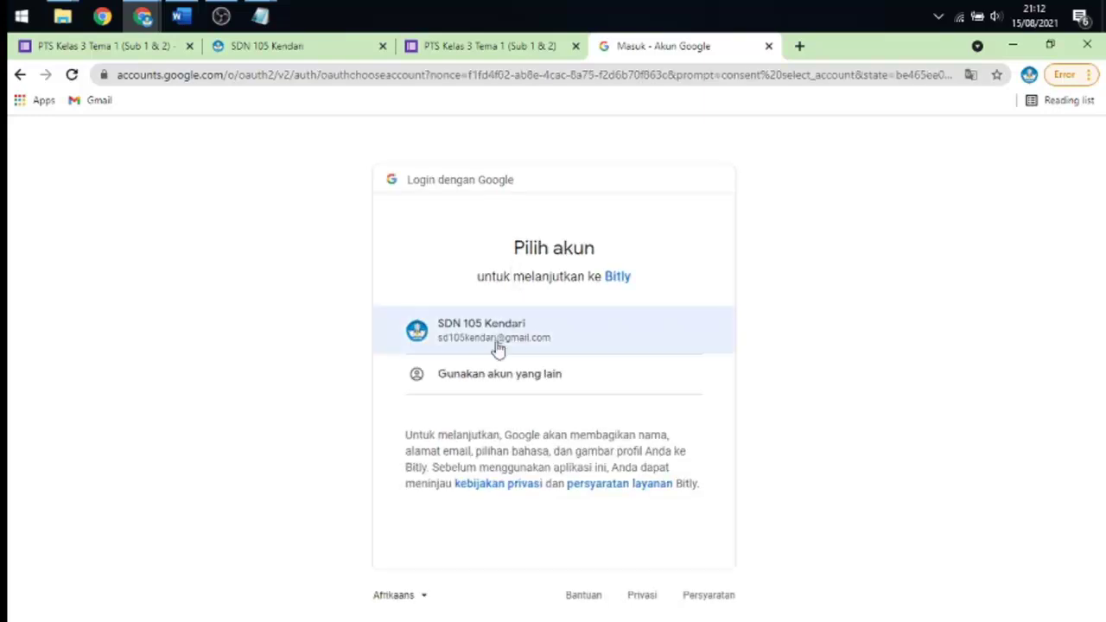
{"action": "left_click", "coordinate": [497, 375]}
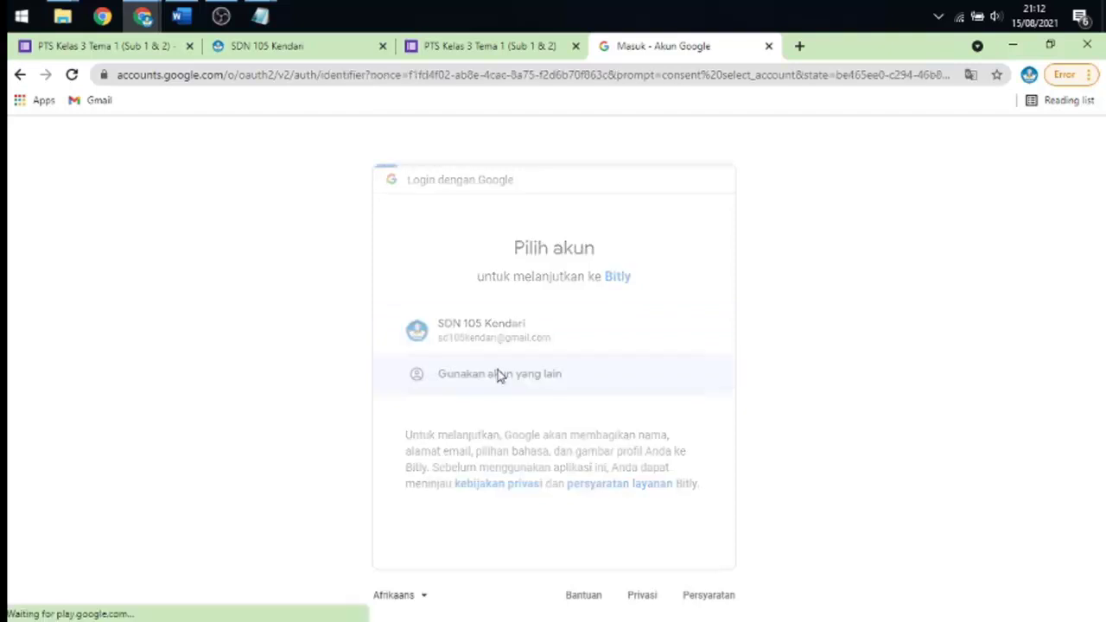
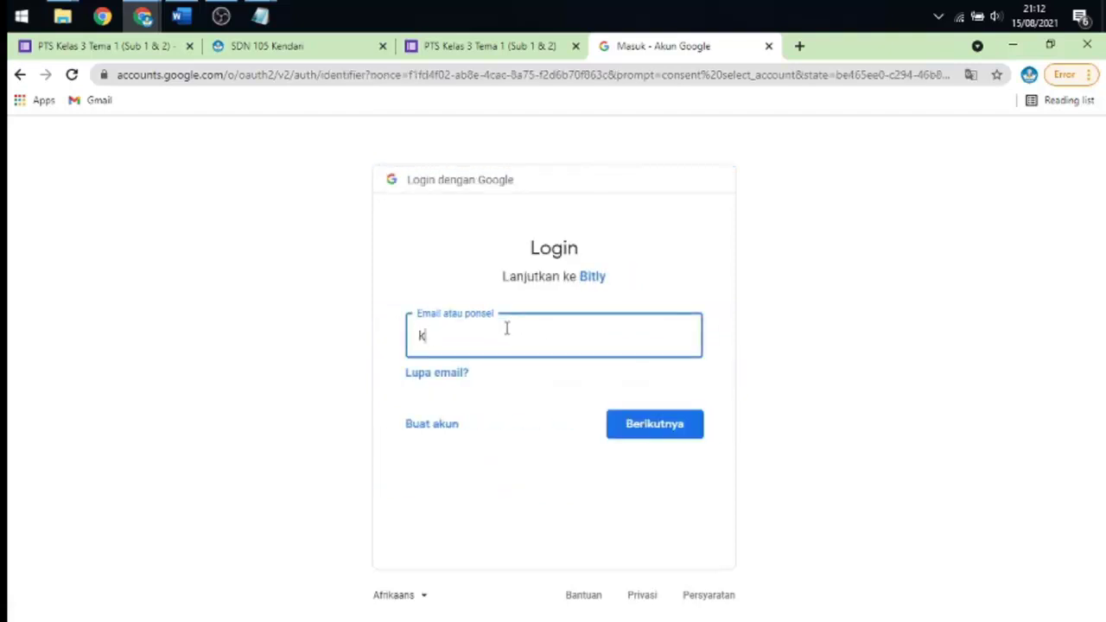
{"action": "key", "text": "Return"}
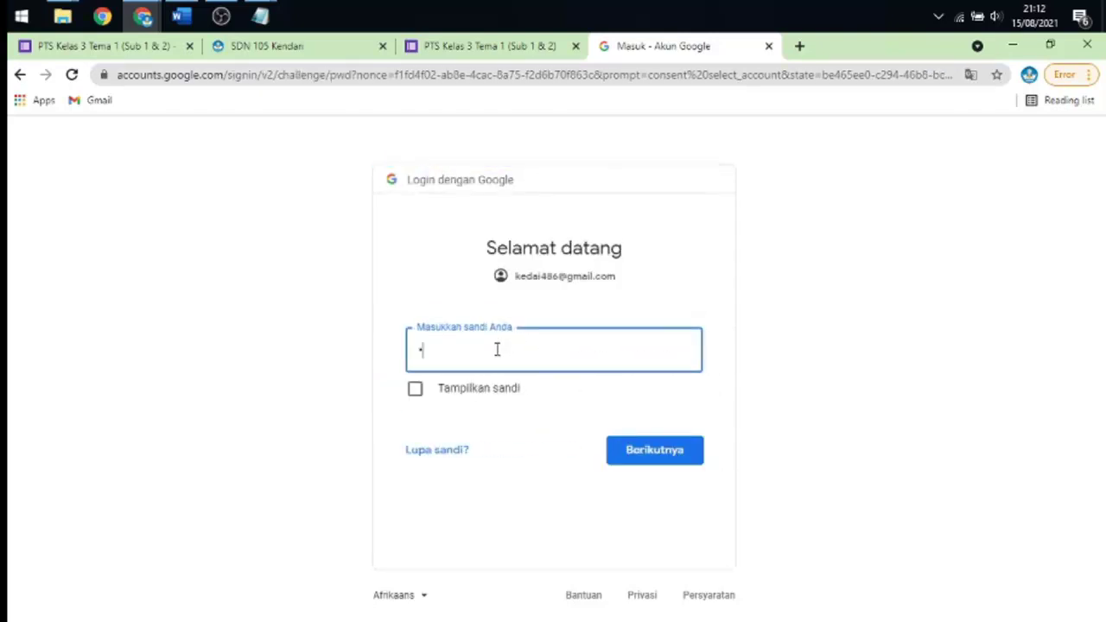
{"action": "type", "text": "a"}
{"action": "key", "text": "Return"}
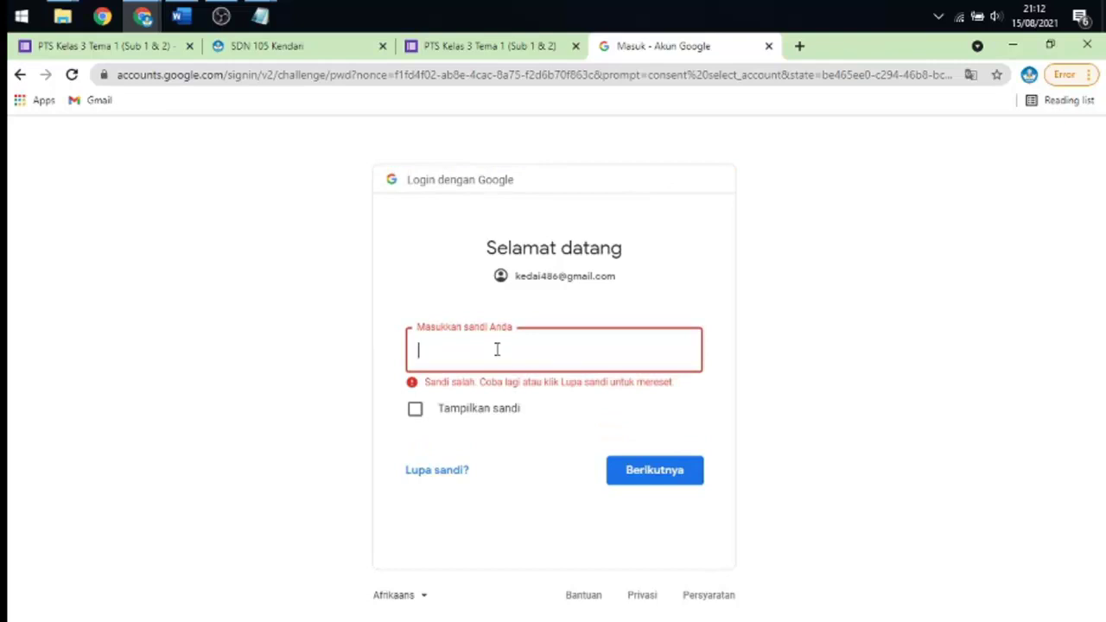
{"action": "type", "text": "*********"}
{"action": "key", "text": "Return"}
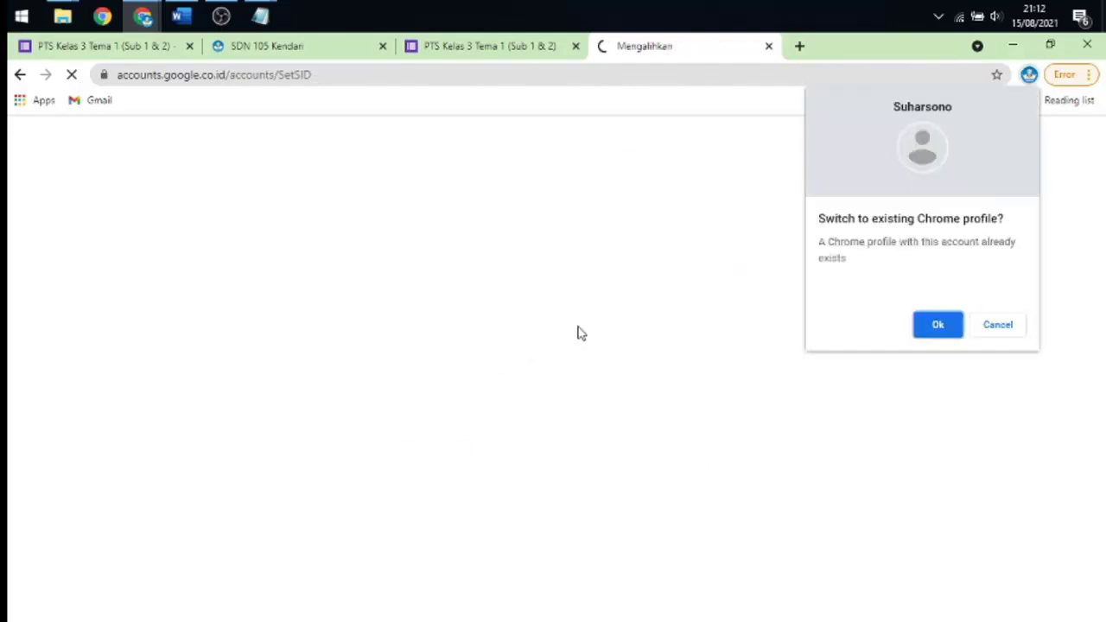
{"action": "left_click", "coordinate": [935, 327]}
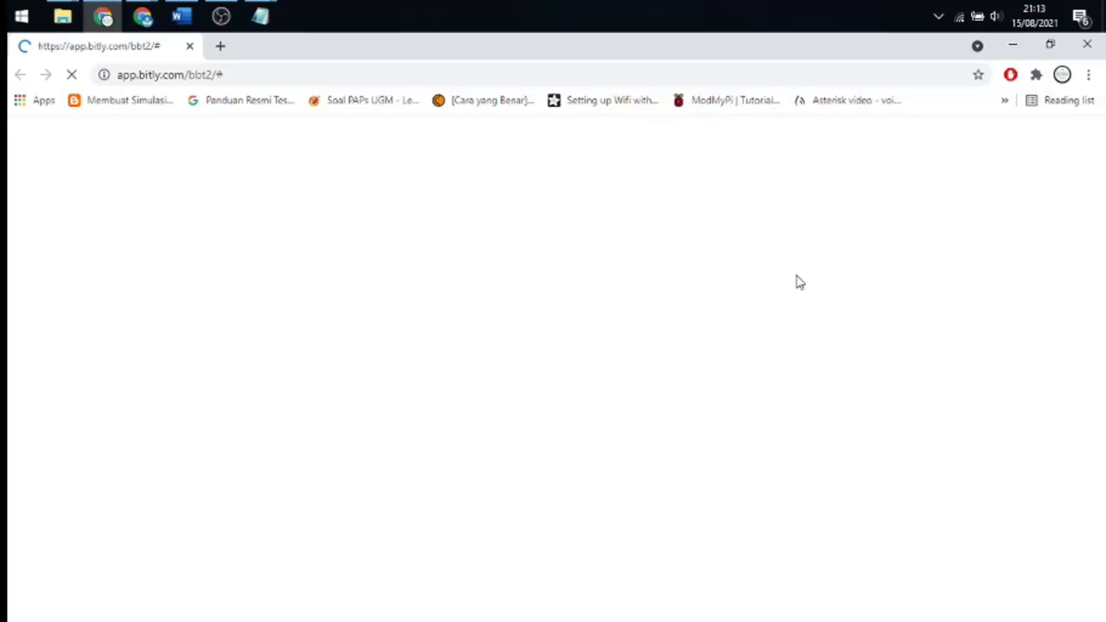
{"action": "mouse_move", "coordinate": [143, 15]}
{"action": "left_click", "coordinate": [339, 119]}
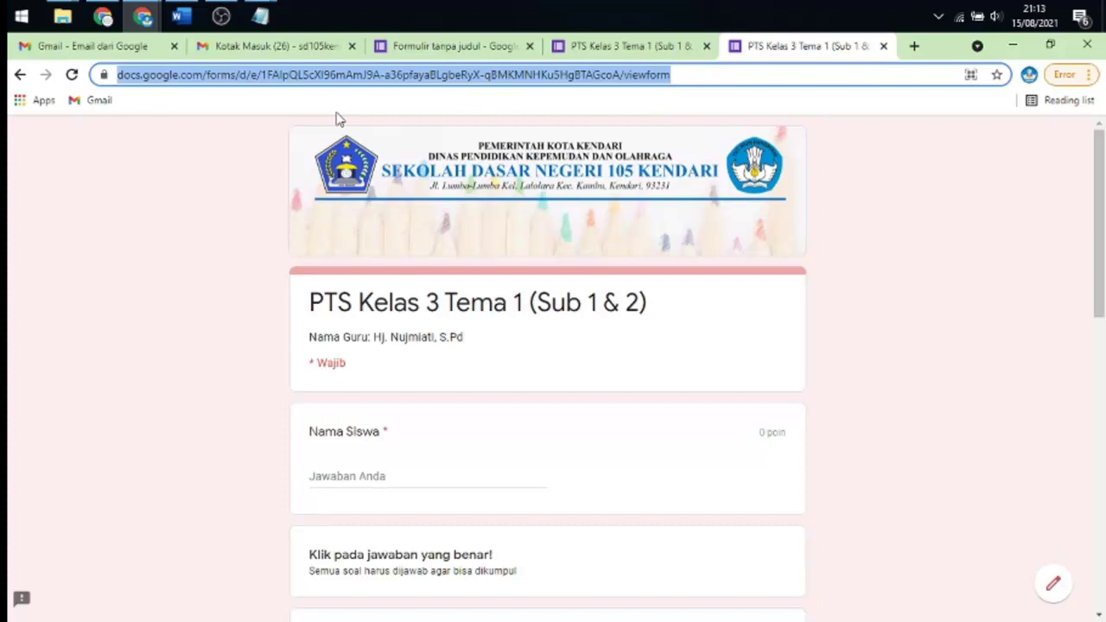
- Copy the quiz's Perpendek URL forms.gle link and paste it into Notepad below the long link
{"action": "left_click", "coordinate": [439, 47]}
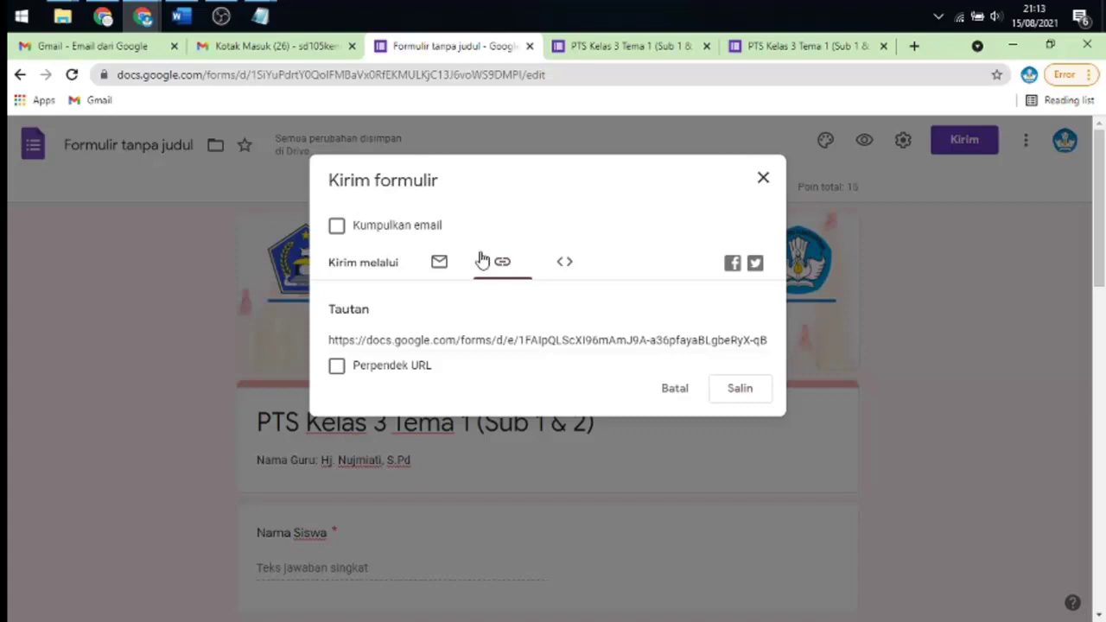
{"action": "left_click", "coordinate": [336, 365]}
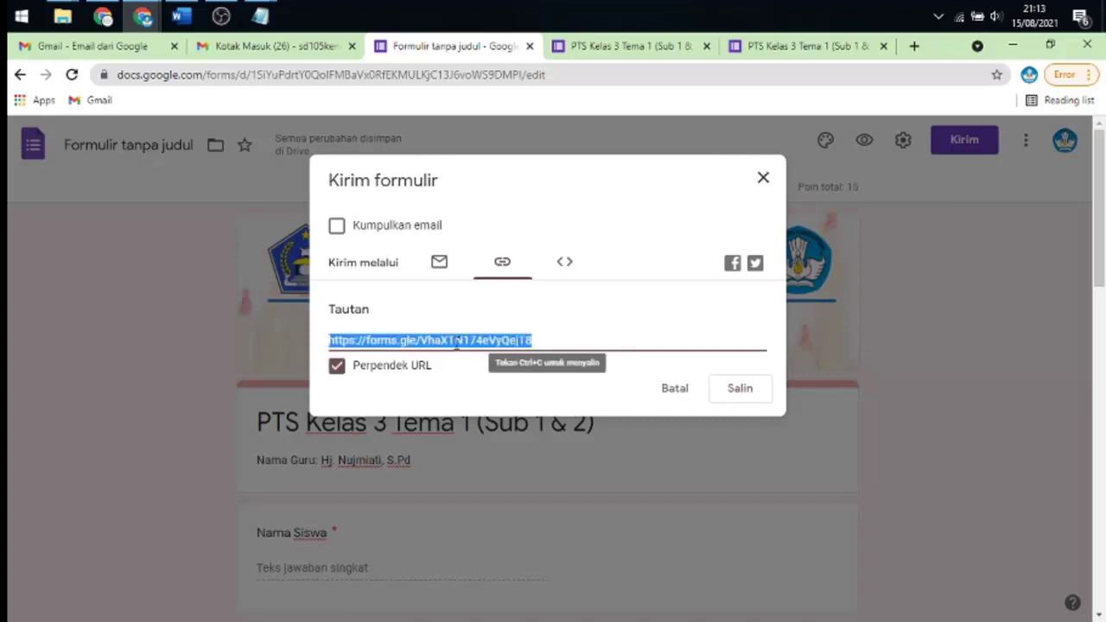
{"action": "right_click", "coordinate": [461, 345]}
{"action": "left_click", "coordinate": [485, 352]}
{"action": "mouse_move", "coordinate": [260, 15]}
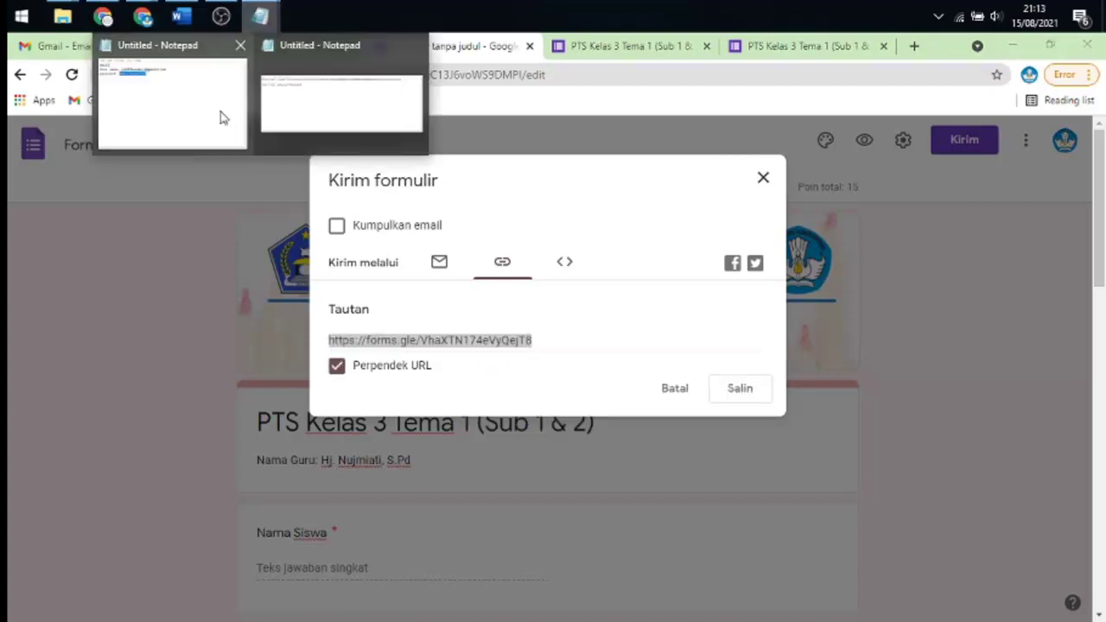
{"action": "left_click", "coordinate": [226, 111]}
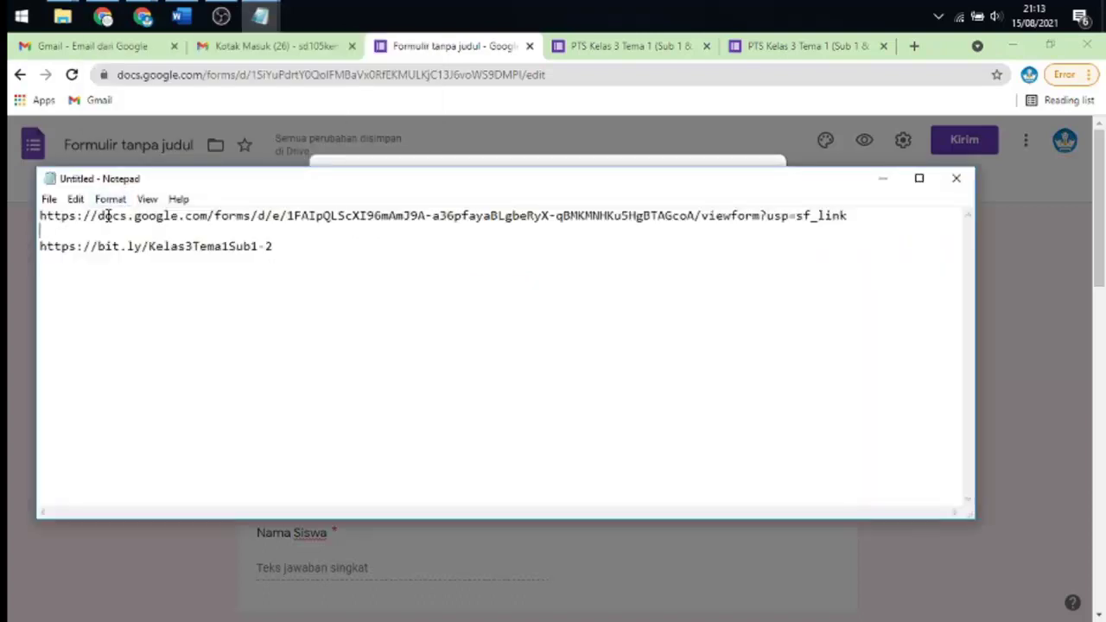
{"action": "key", "text": "Return"}
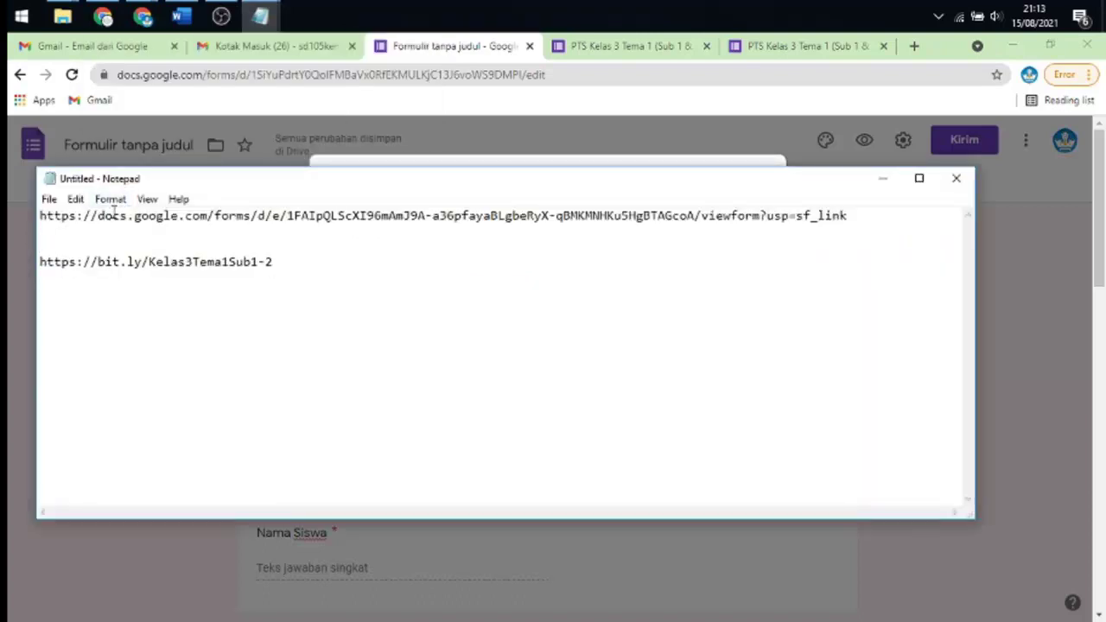
{"action": "type", "text": "https://forms.gle/VhaXTN174eVyQejT8"}
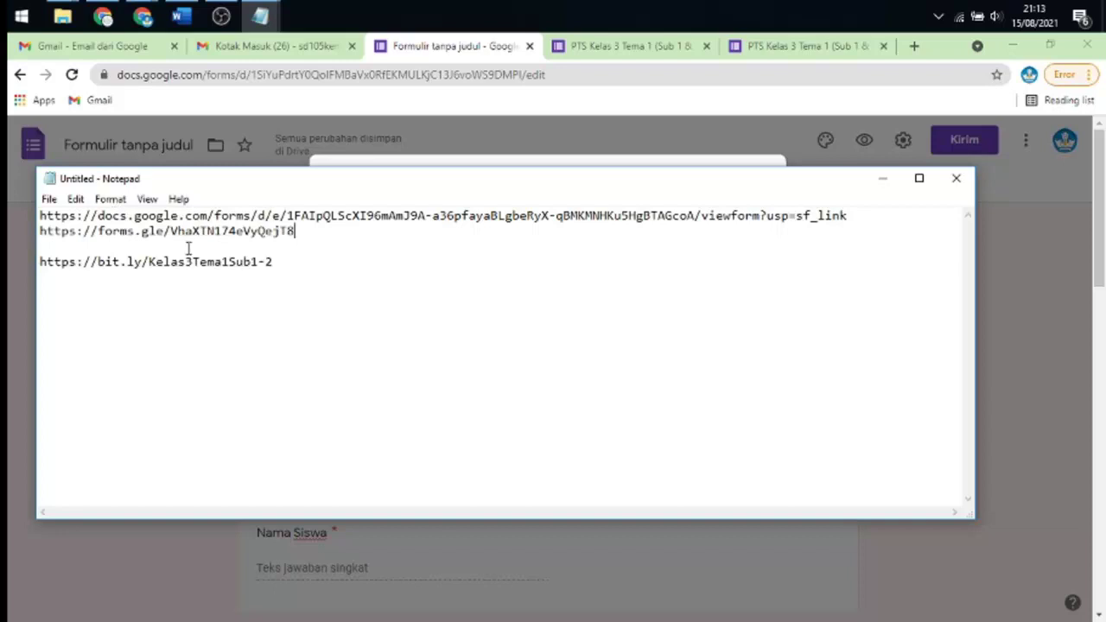
{"action": "left_click_drag", "start_coordinate": [286, 264], "coordinate": [266, 262]}
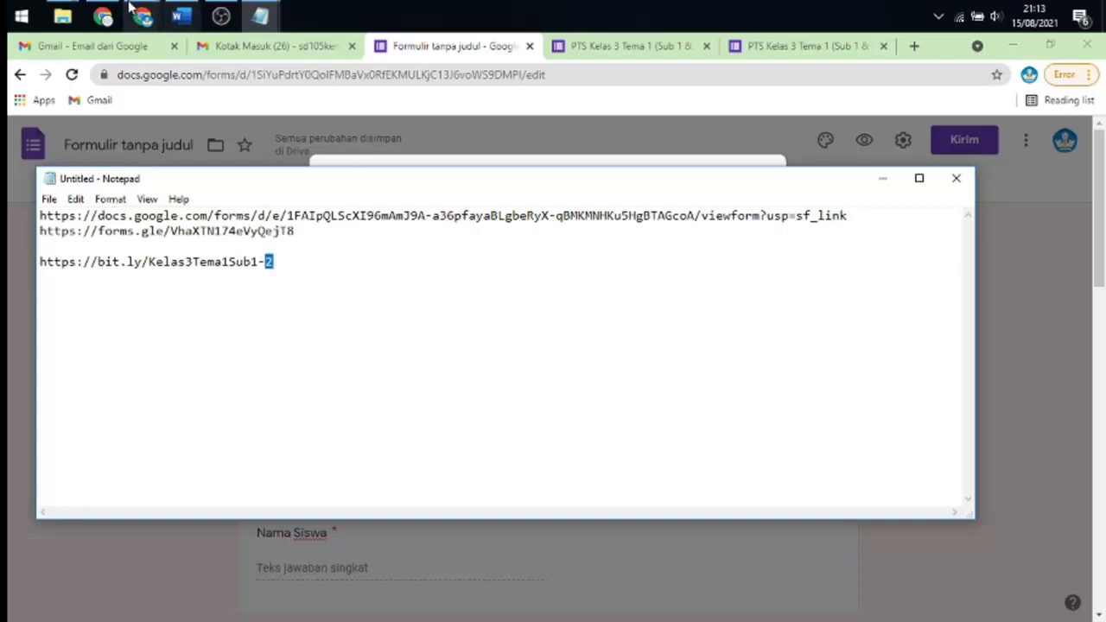
{"action": "left_click", "coordinate": [103, 16]}
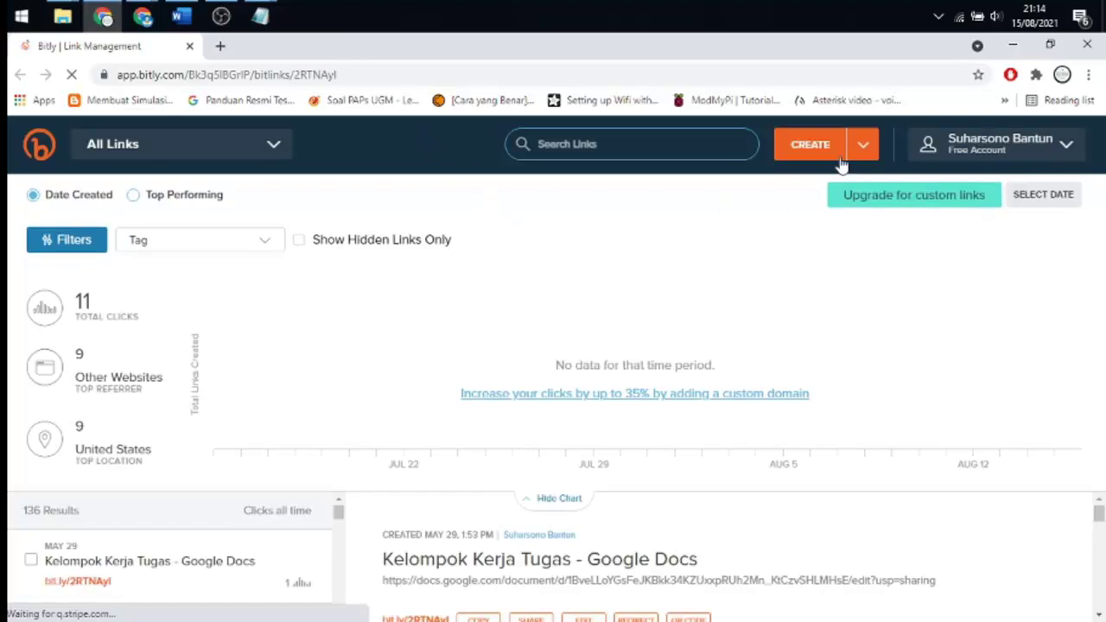
- Start a new Bitly link and paste the quiz's Google Forms URL as the long URL
{"action": "left_click", "coordinate": [811, 147]}
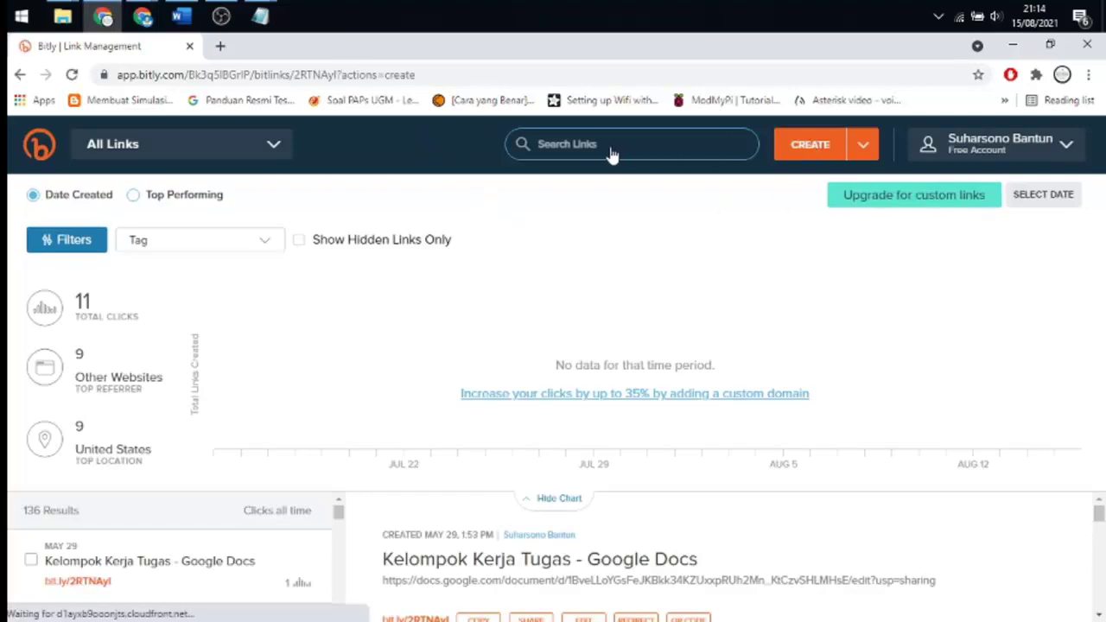
{"action": "mouse_move", "coordinate": [260, 15]}
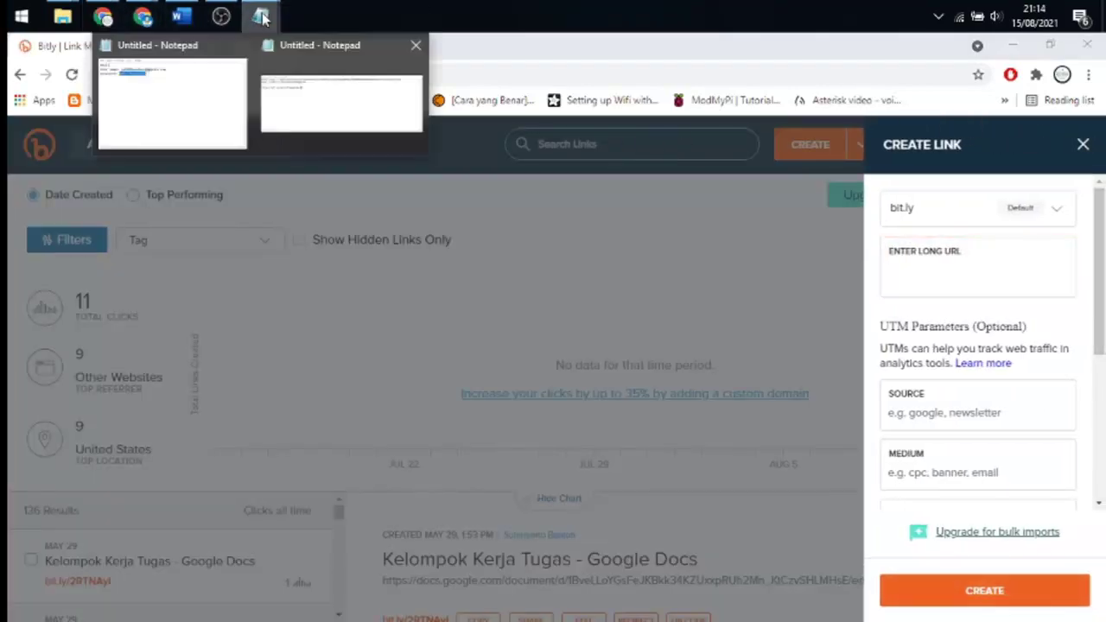
{"action": "left_click", "coordinate": [316, 102]}
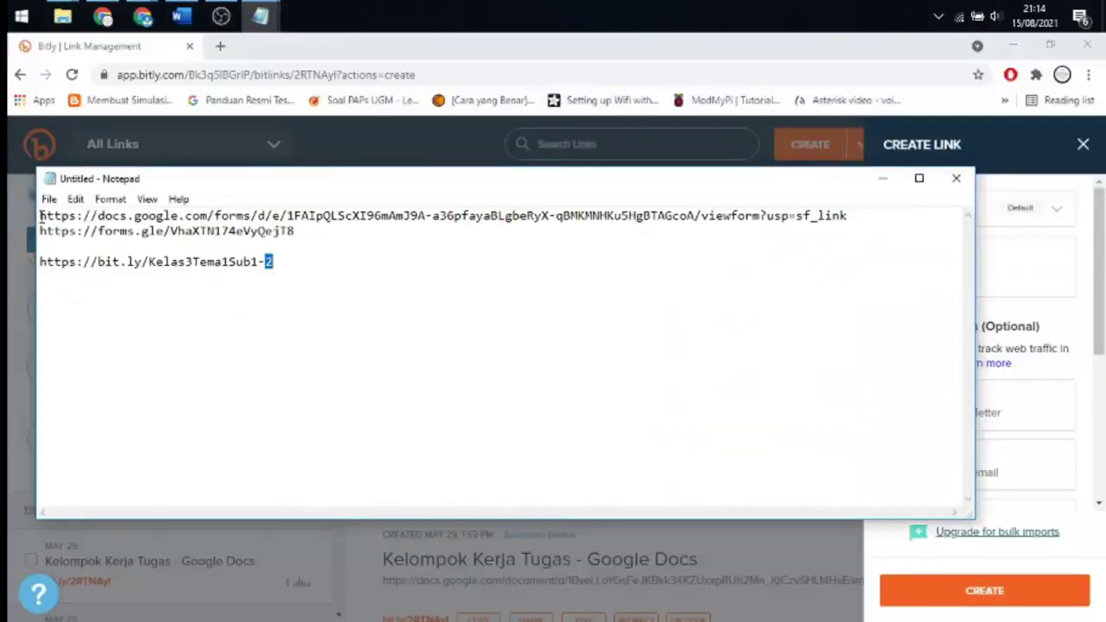
{"action": "key", "text": "shift+End"}
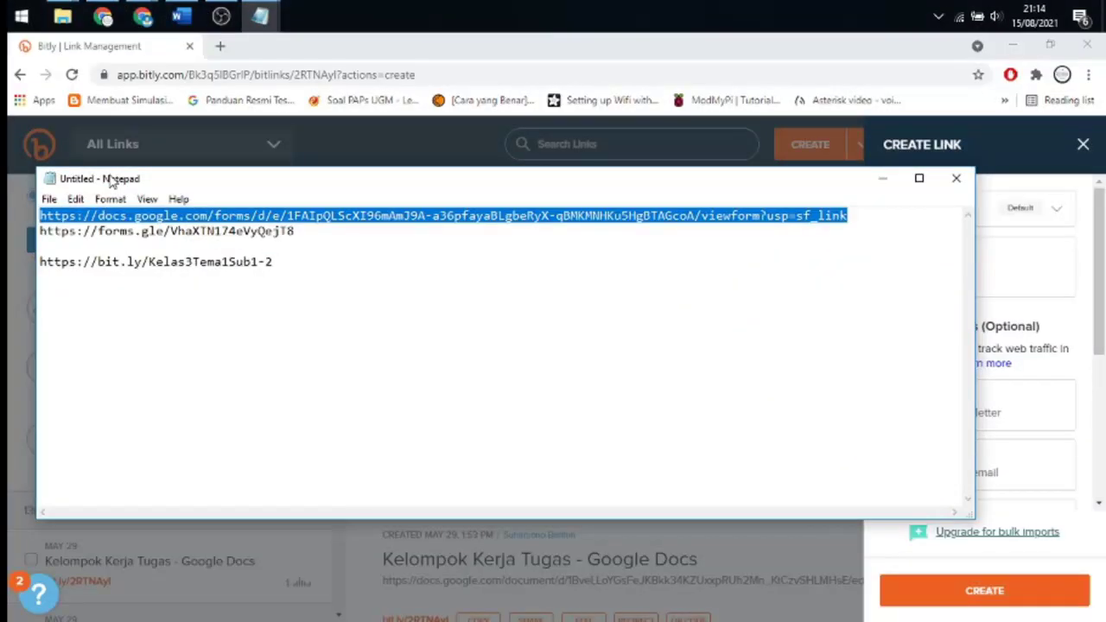
{"action": "left_click", "coordinate": [882, 178]}
{"action": "left_click", "coordinate": [915, 273]}
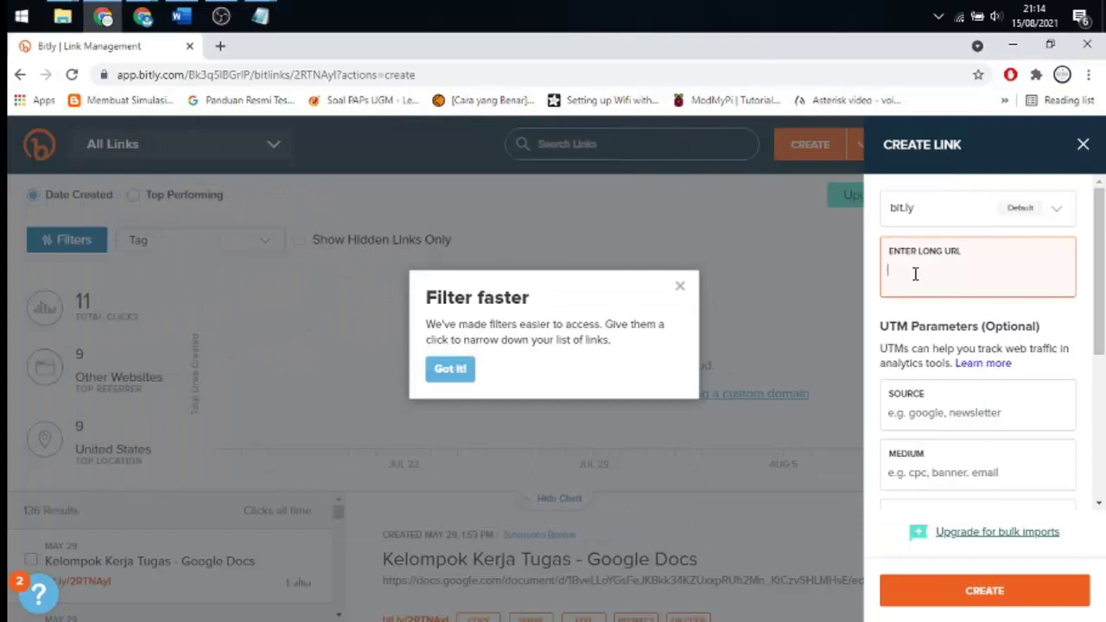
{"action": "type", "text": "https://docs.google.com/forms/d/e/1FAIpQLScXl96mAmJ9A-a36pfayaBLgbeRyX-qBMKMNHKu5HgBTAGcoA/viewform?usp=sf_link"}
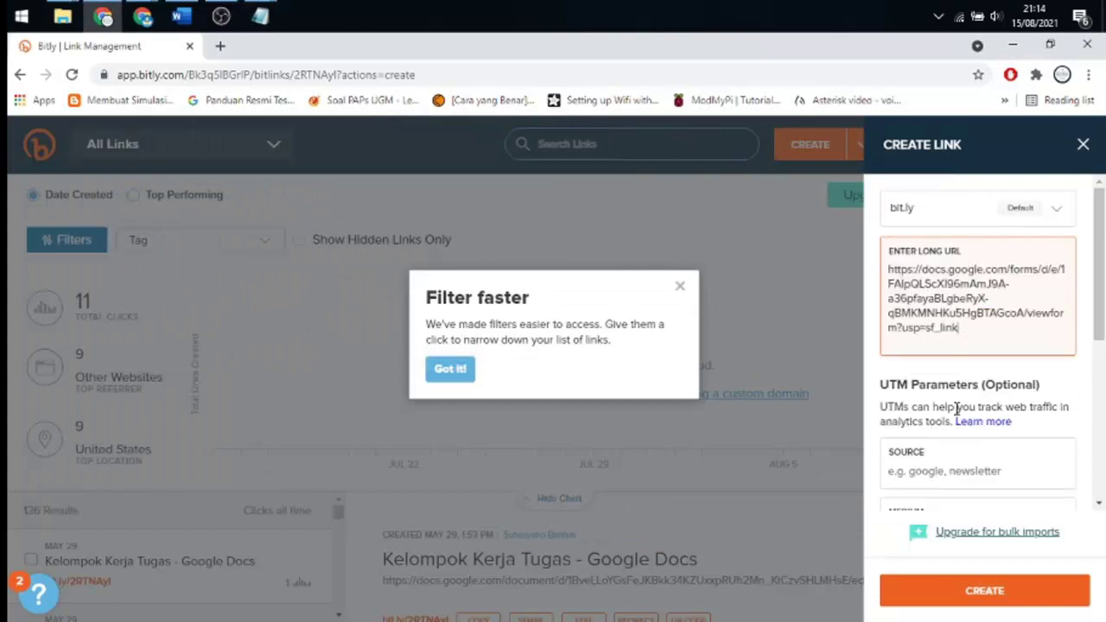
{"action": "scroll", "coordinate": [965, 406], "scroll_direction": "down", "scroll_amount": 2}
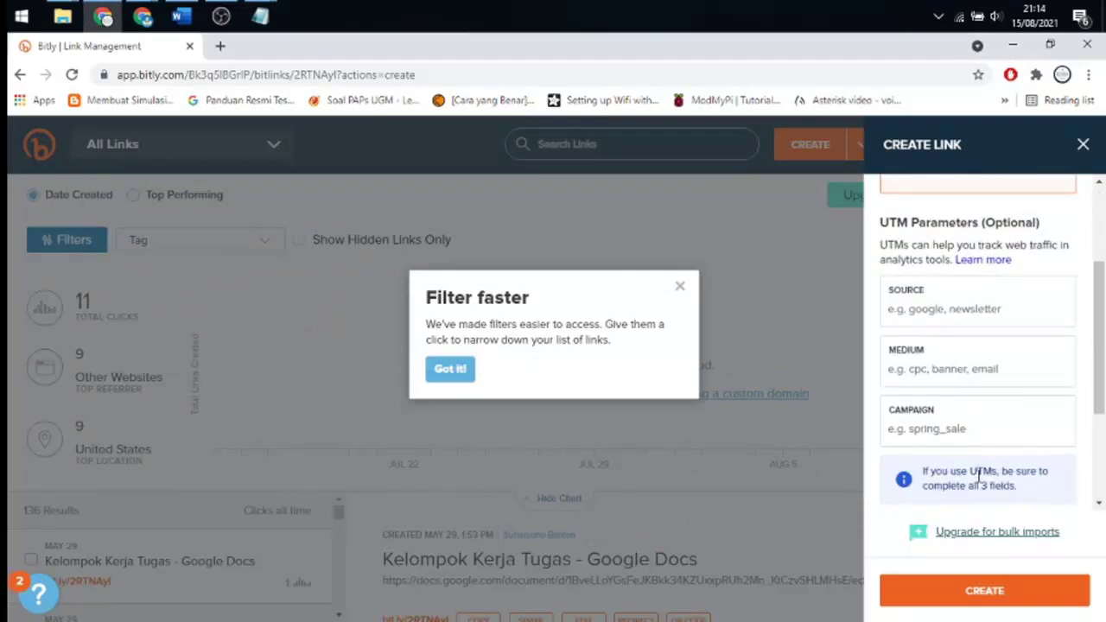
{"action": "left_click", "coordinate": [679, 288]}
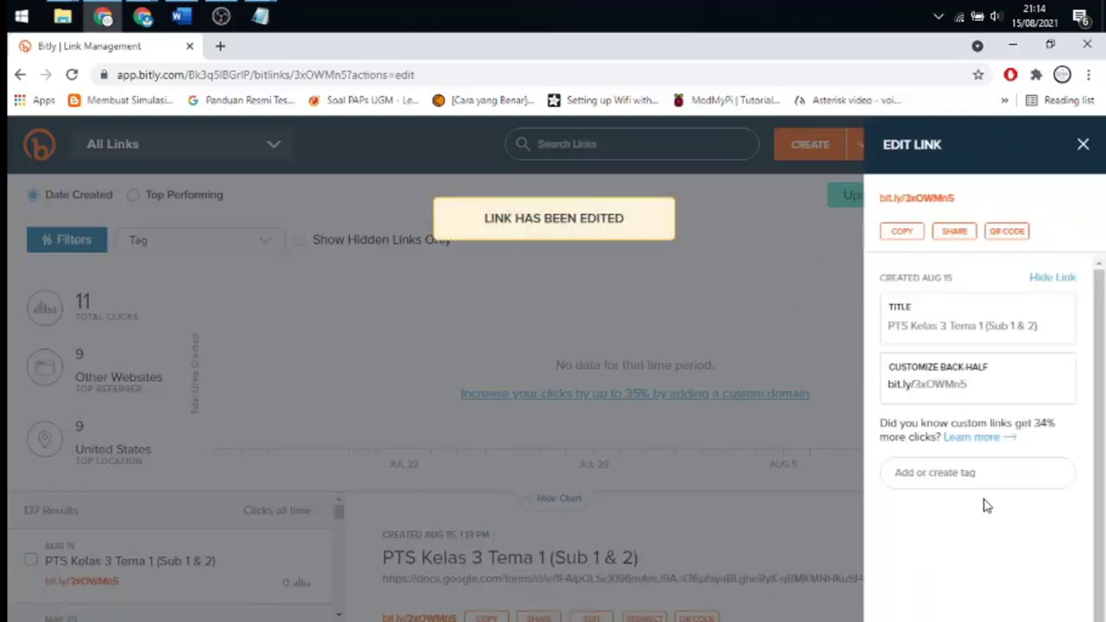
- Select the generated back-half 3xOWMn5 and copy the new short link bit.ly/3xOWMn5
{"action": "left_click_drag", "start_coordinate": [969, 391], "coordinate": [894, 391]}
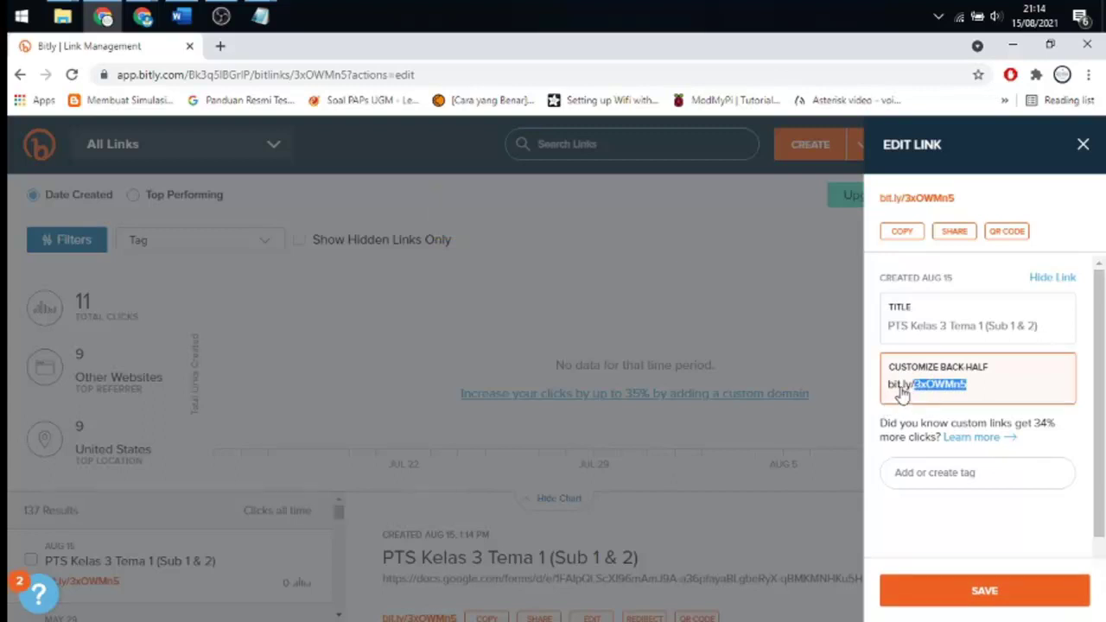
{"action": "left_click", "coordinate": [894, 391]}
{"action": "left_click_drag", "start_coordinate": [921, 381], "coordinate": [887, 397]}
{"action": "double_click", "coordinate": [893, 391]}
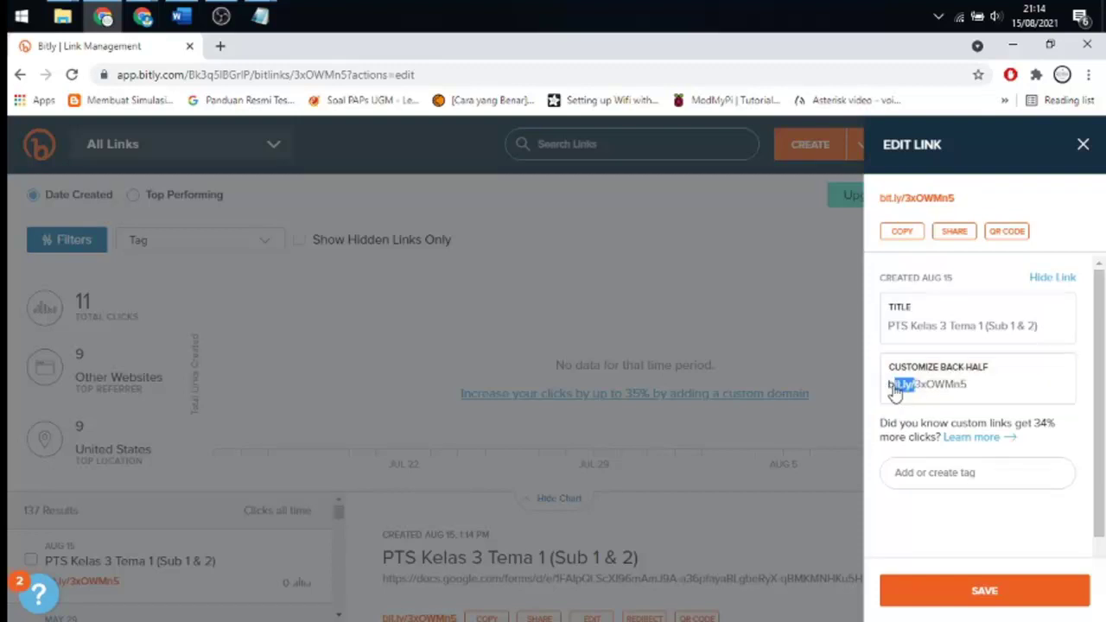
{"action": "left_click", "coordinate": [986, 377]}
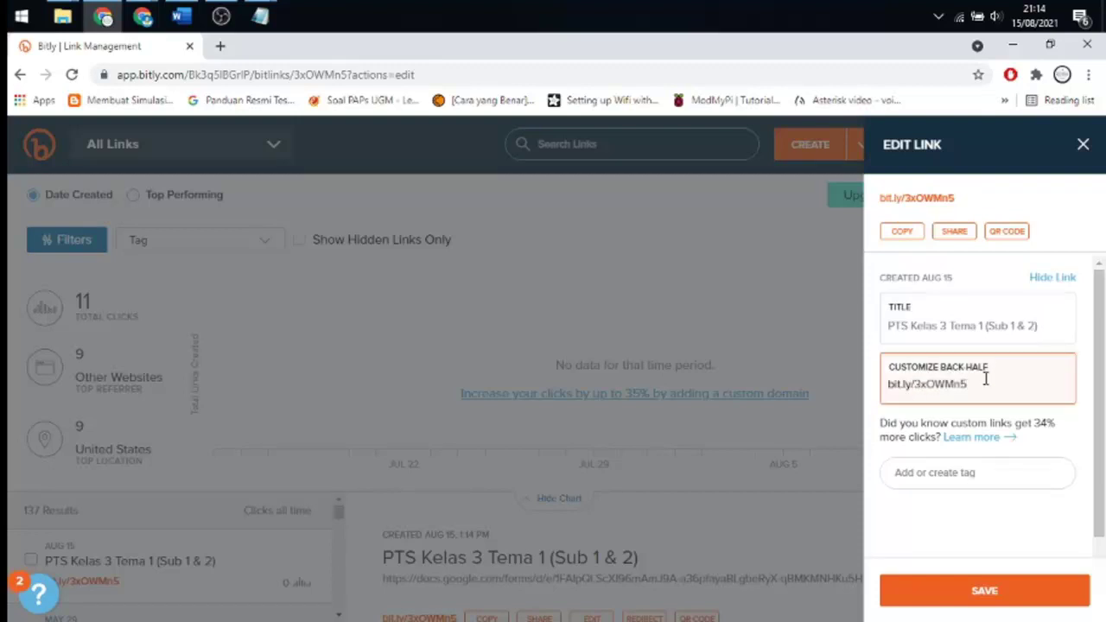
{"action": "left_click_drag", "start_coordinate": [985, 378], "coordinate": [915, 381]}
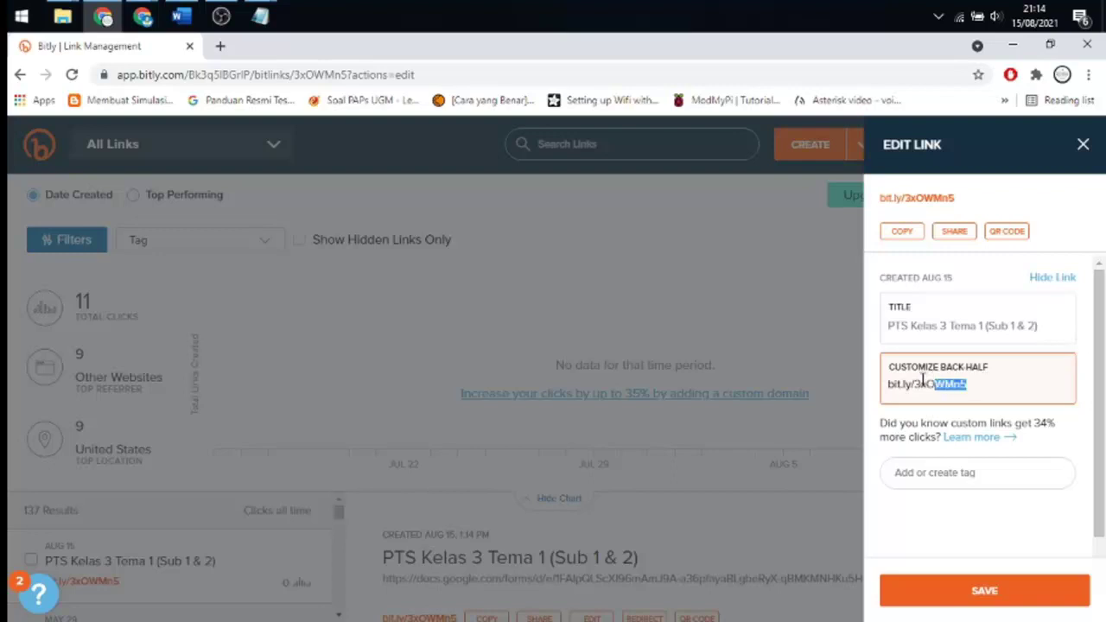
{"action": "left_click", "coordinate": [902, 231]}
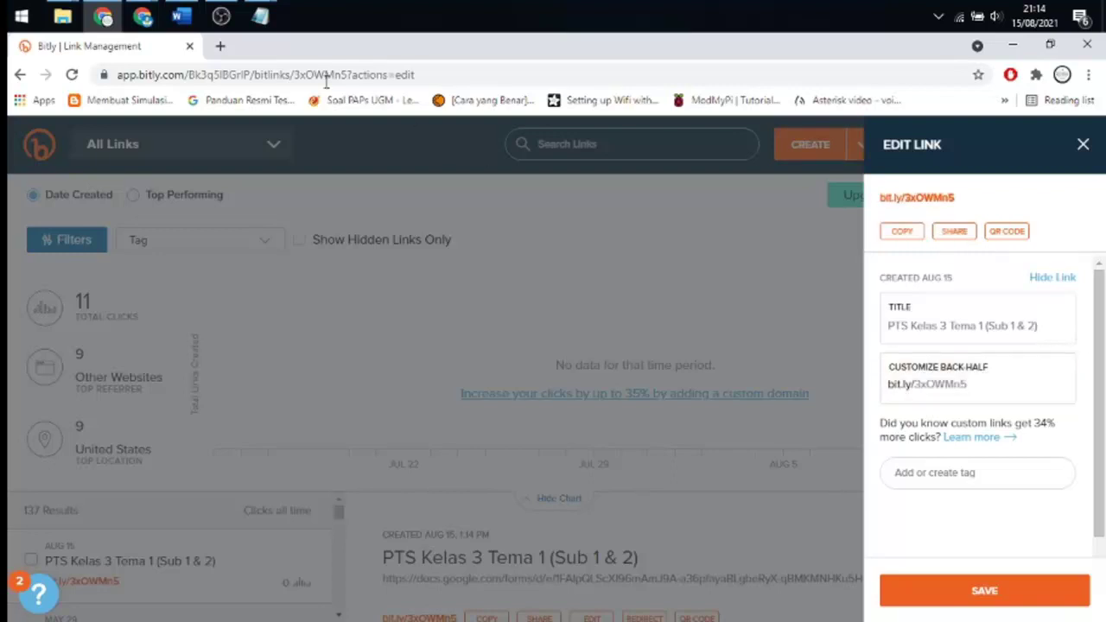
- Paste bit.ly/3xOWMn5 into Notepad above the Kelas3 link and bring up the SDN 105 Kendari site
{"action": "key", "text": "alt+Tab"}
{"action": "left_click", "coordinate": [126, 252]}
{"action": "key", "text": "Return"}
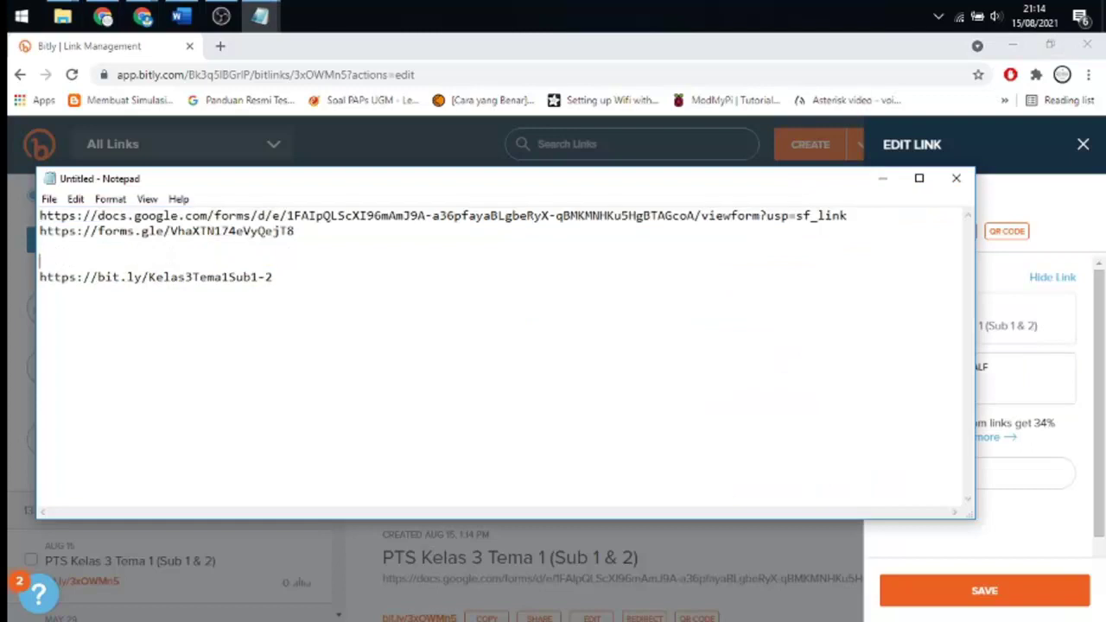
{"action": "type", "text": "https://bit.ly/3xOWMn5"}
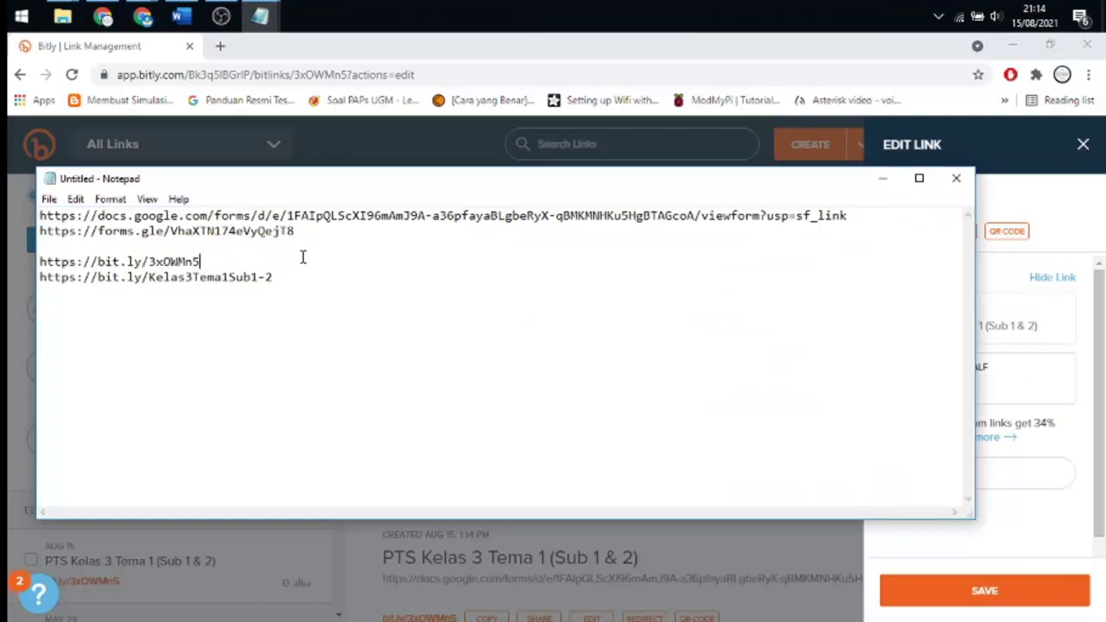
{"action": "key", "text": "Return"}
{"action": "key", "text": "Return"}
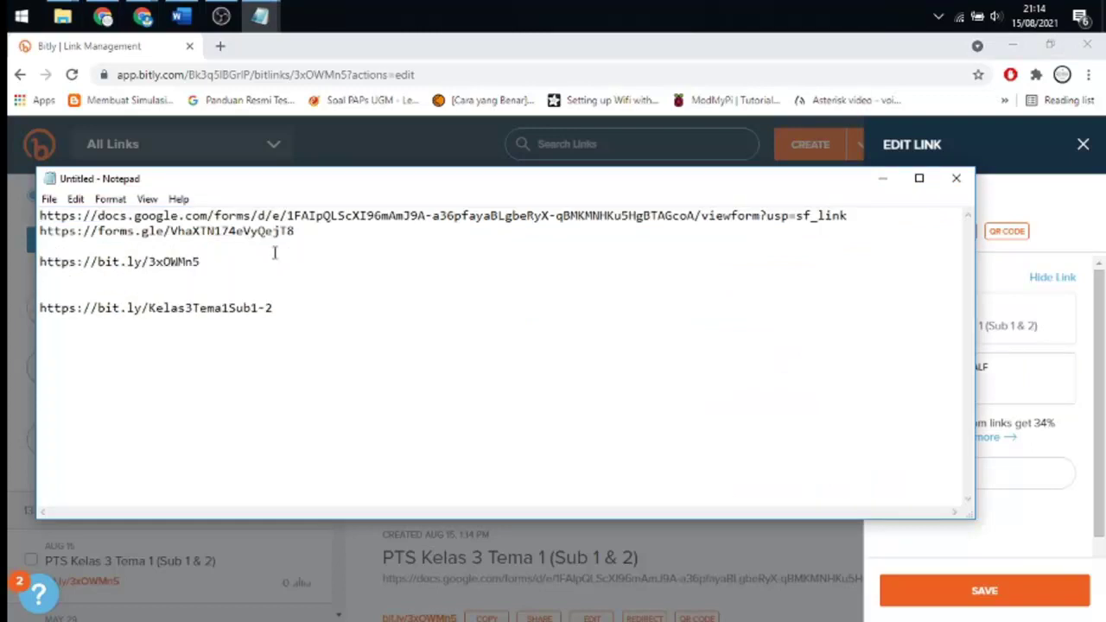
{"action": "left_click_drag", "start_coordinate": [206, 259], "coordinate": [40, 261]}
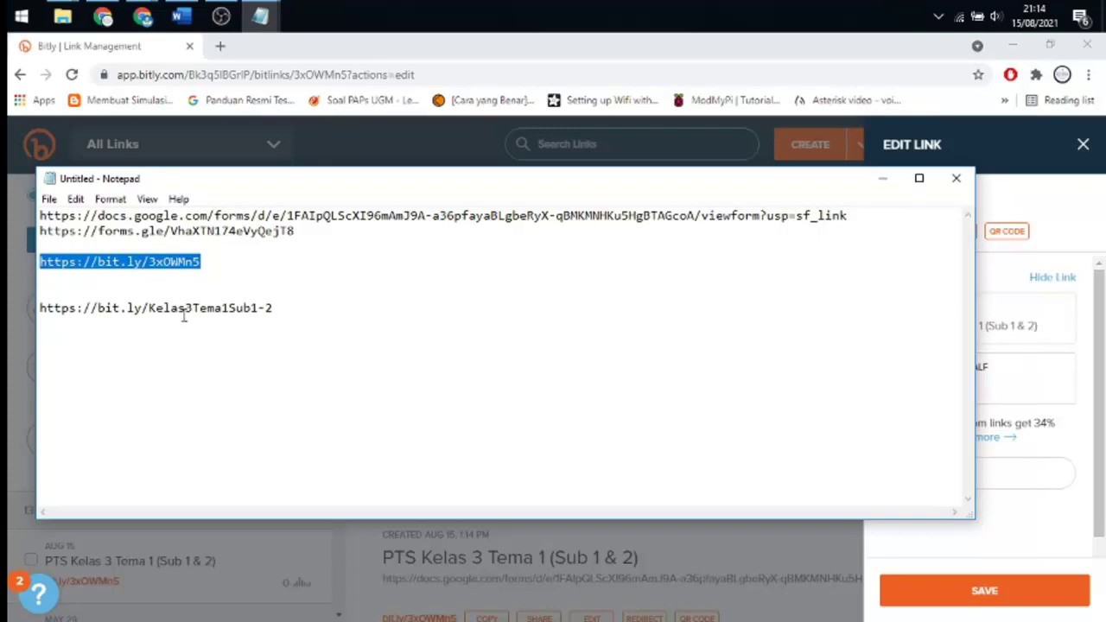
{"action": "left_click", "coordinate": [144, 18]}
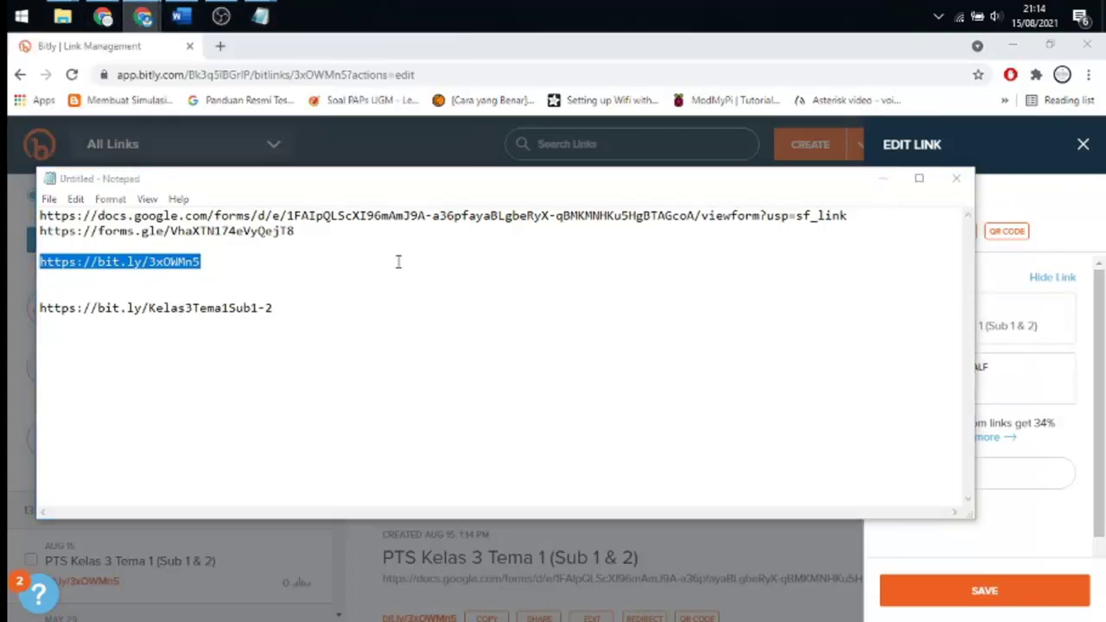
{"action": "key", "text": "alt+Tab"}
{"action": "left_click", "coordinate": [701, 302]}
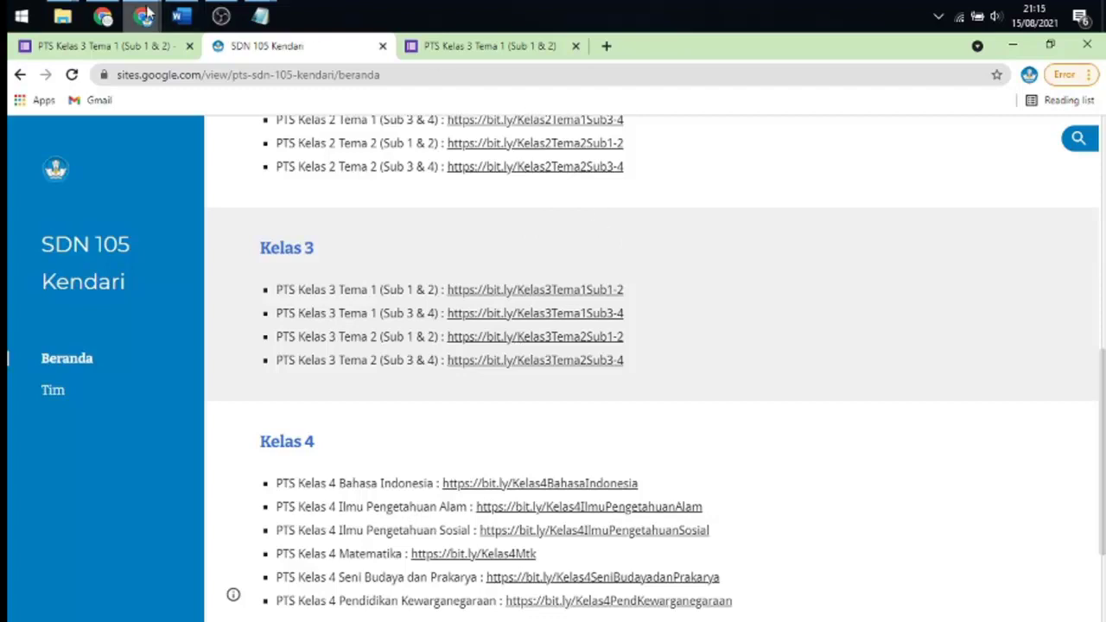
- Replace the back-half 3xOWMn5 with Kelas3Tema1Sub1-3 from the Notepad notes and save the link
{"action": "mouse_move", "coordinate": [143, 14]}
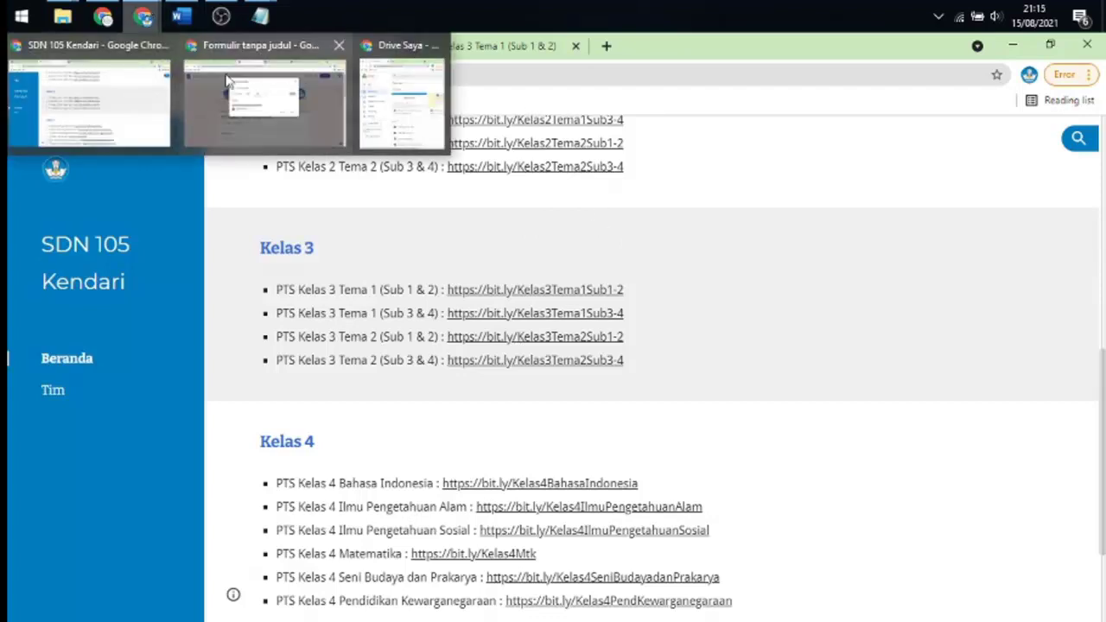
{"action": "left_click", "coordinate": [103, 16]}
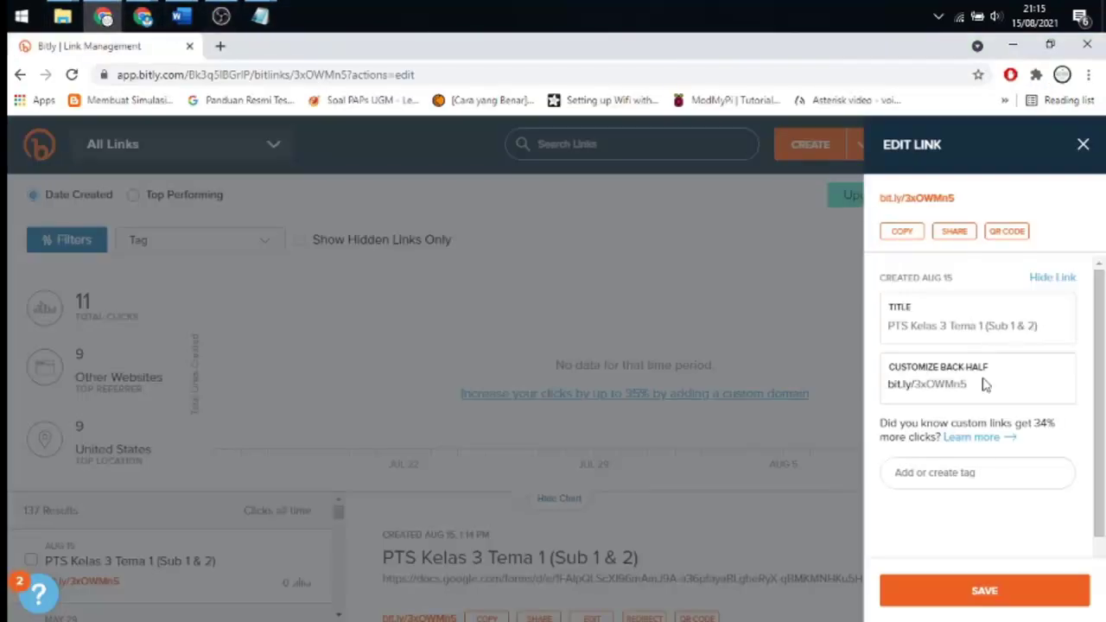
{"action": "left_click_drag", "start_coordinate": [974, 386], "coordinate": [903, 385]}
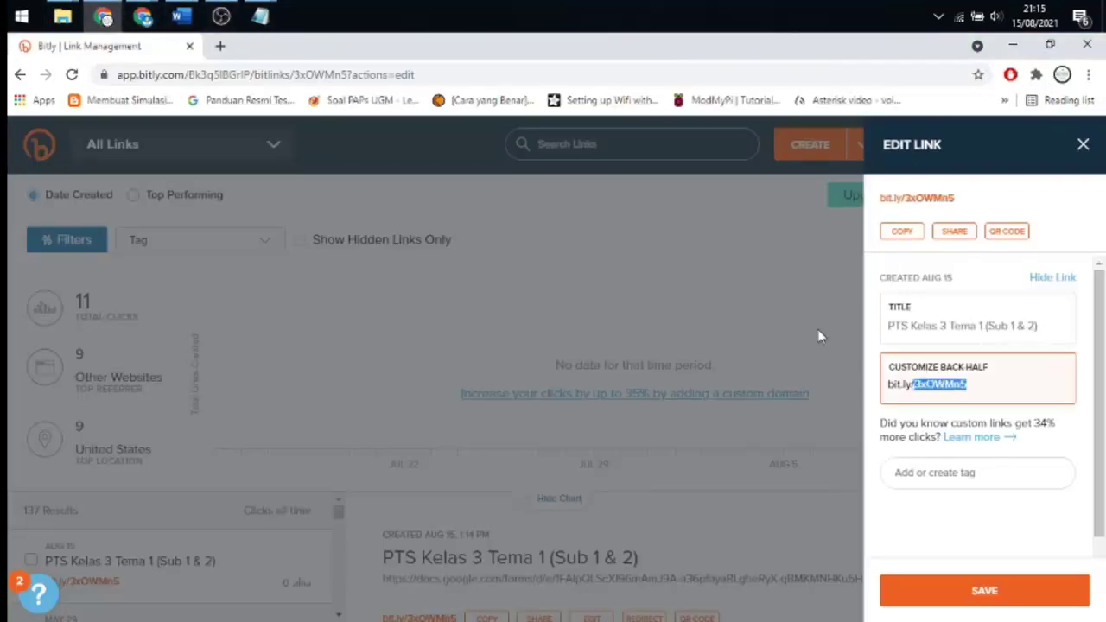
{"action": "left_click", "coordinate": [144, 16]}
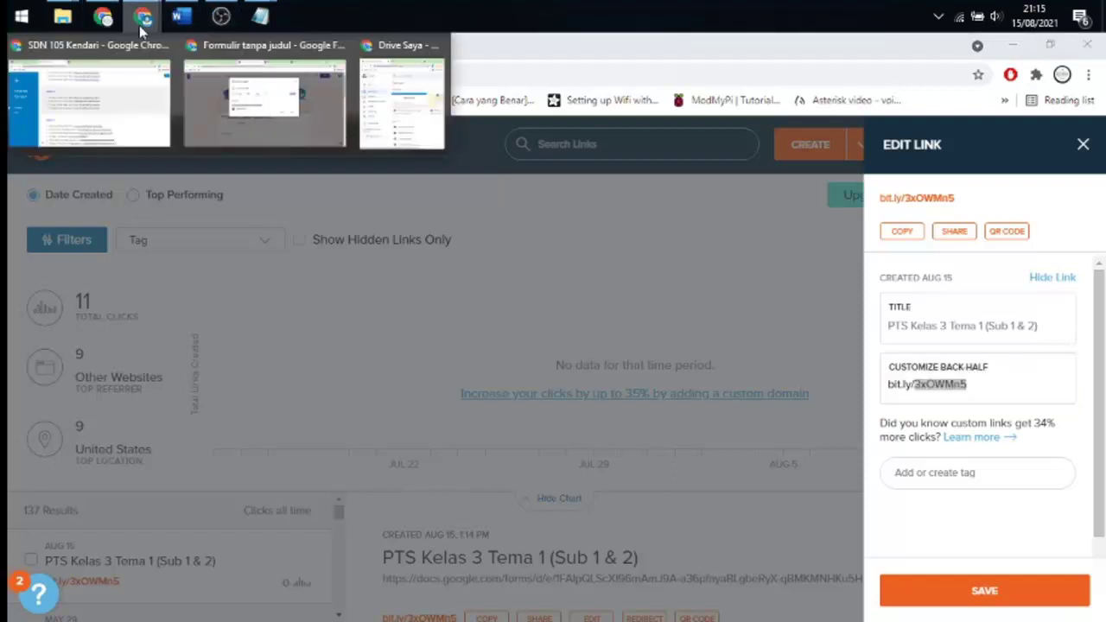
{"action": "left_click", "coordinate": [138, 86]}
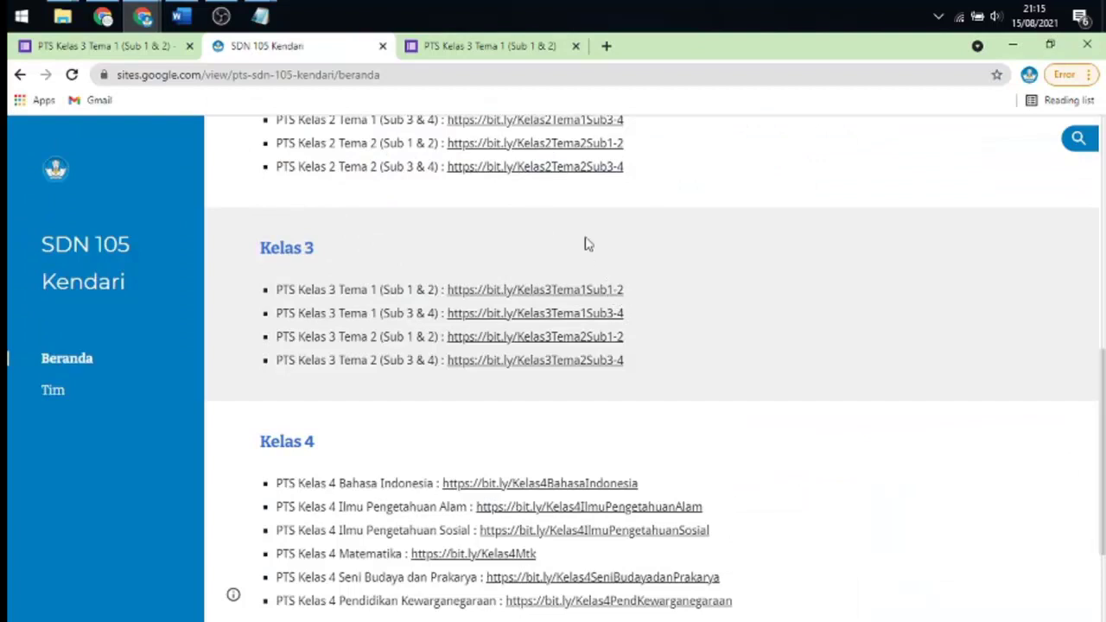
{"action": "left_click", "coordinate": [260, 16]}
{"action": "left_click", "coordinate": [323, 90]}
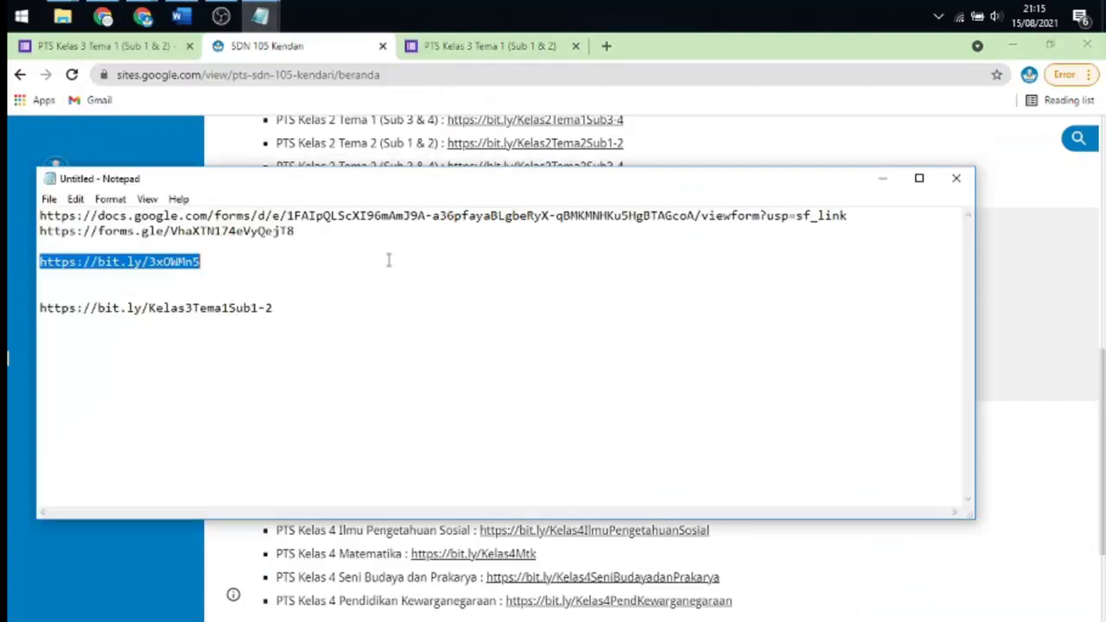
{"action": "left_click_drag", "start_coordinate": [288, 309], "coordinate": [154, 308]}
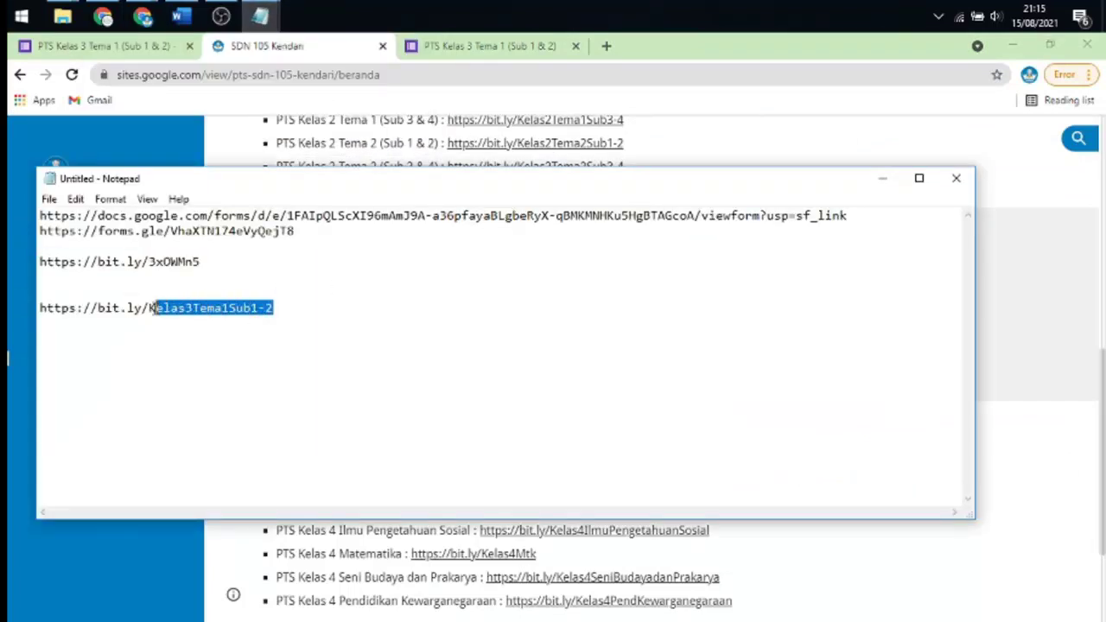
{"action": "left_click", "coordinate": [104, 16]}
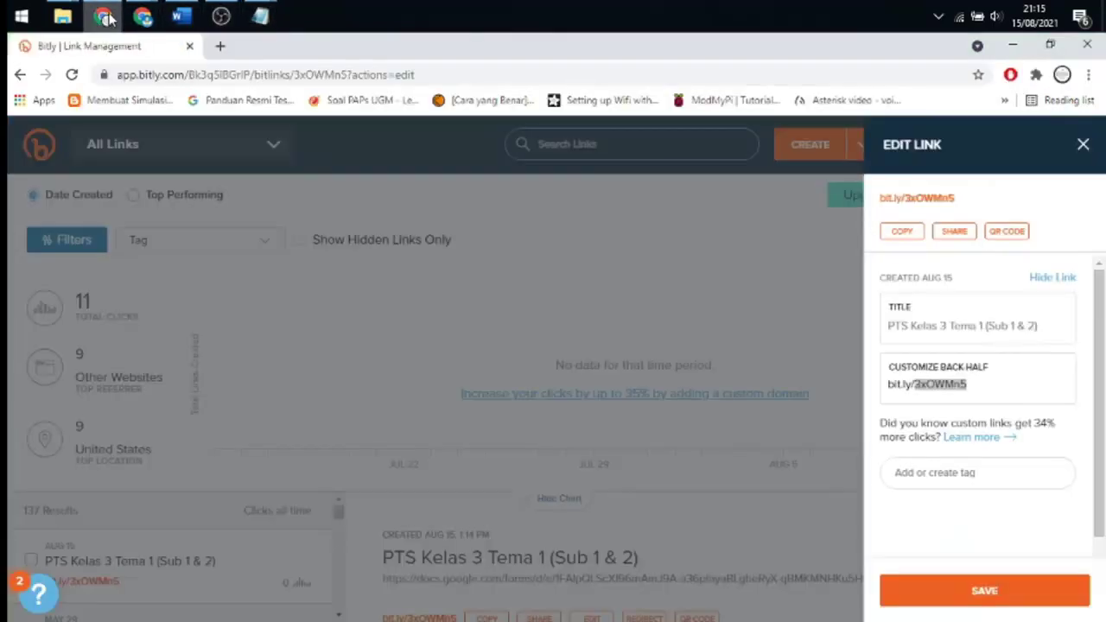
{"action": "type", "text": "Kelas3Tema1Sub1-2"}
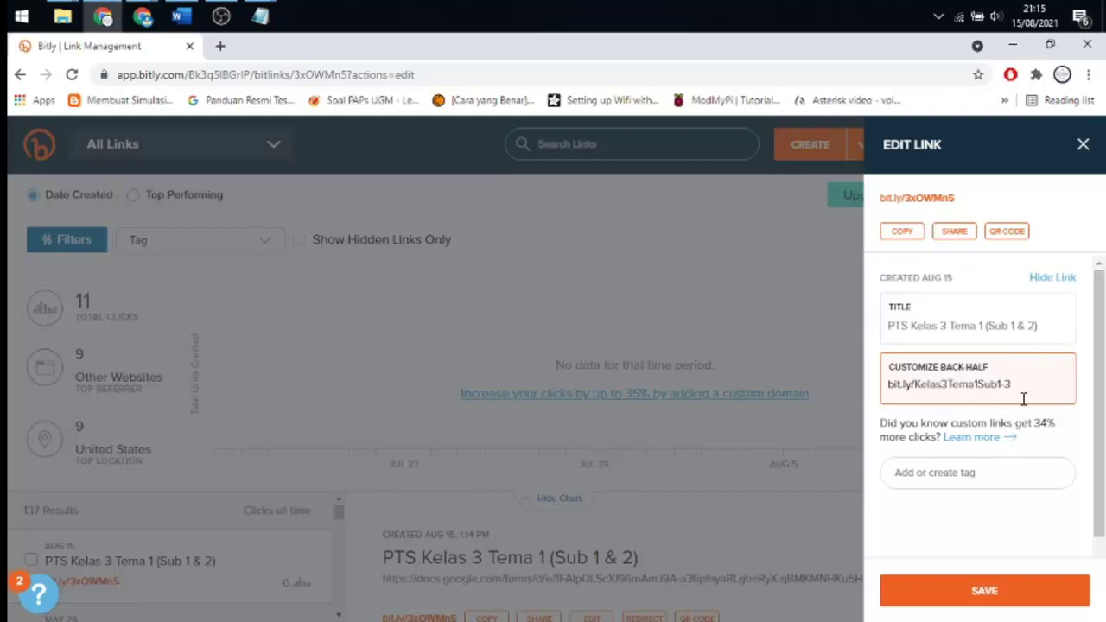
{"action": "left_click", "coordinate": [985, 592]}
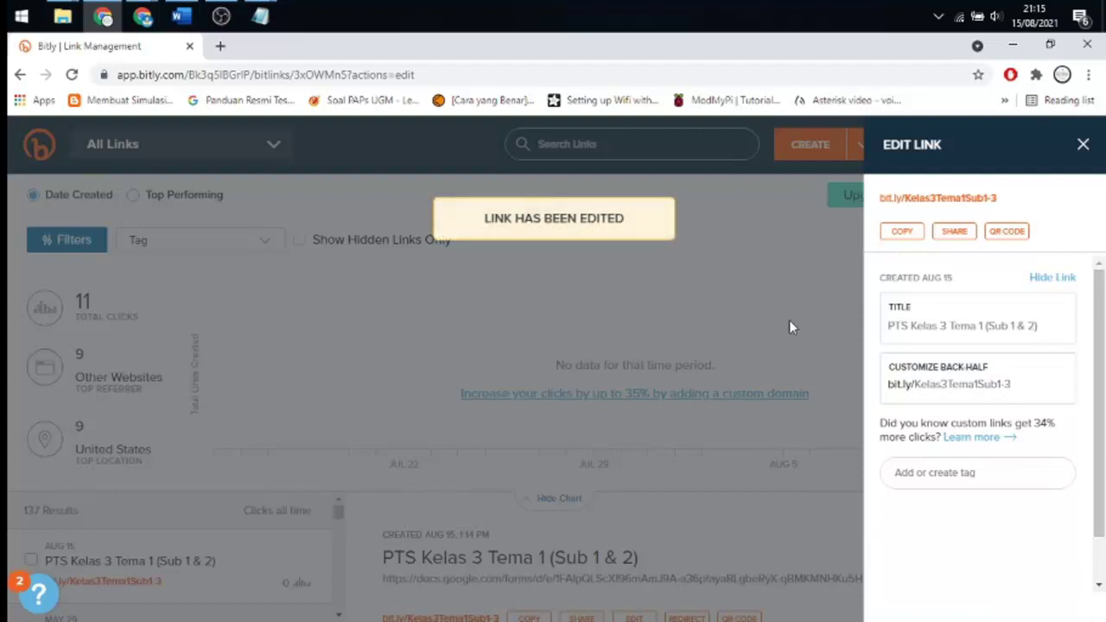
{"action": "left_click", "coordinate": [903, 231]}
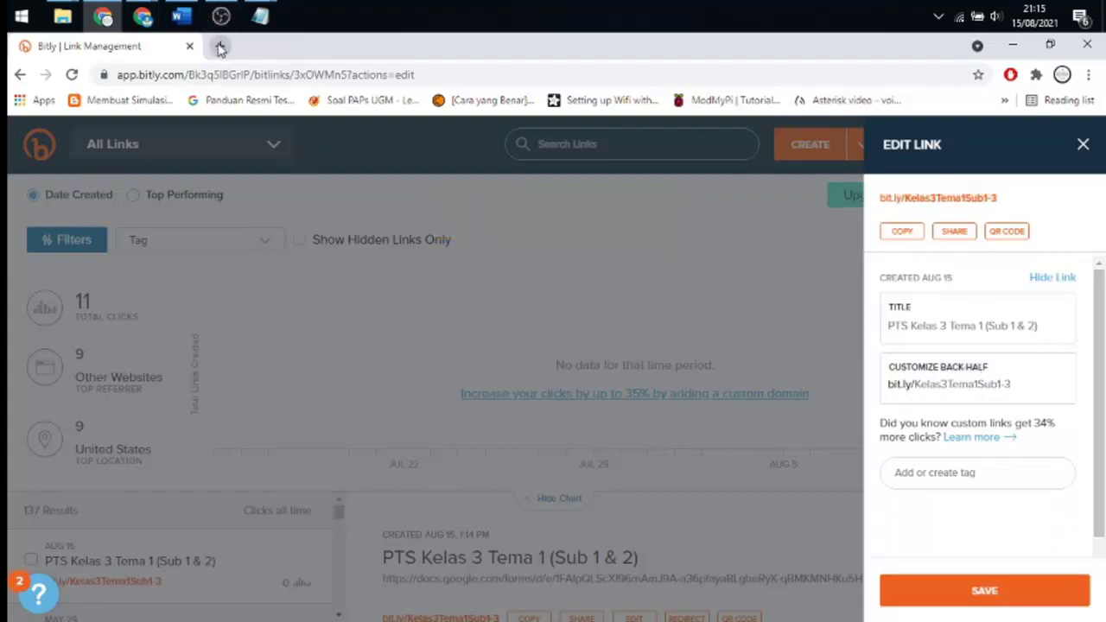
- Open the shortened bit.ly quiz link in a new tab and confirm the live form loads
{"action": "left_click", "coordinate": [220, 47]}
{"action": "type", "text": "https://bit.ly/Kelas3Tema1Sub1-3"}
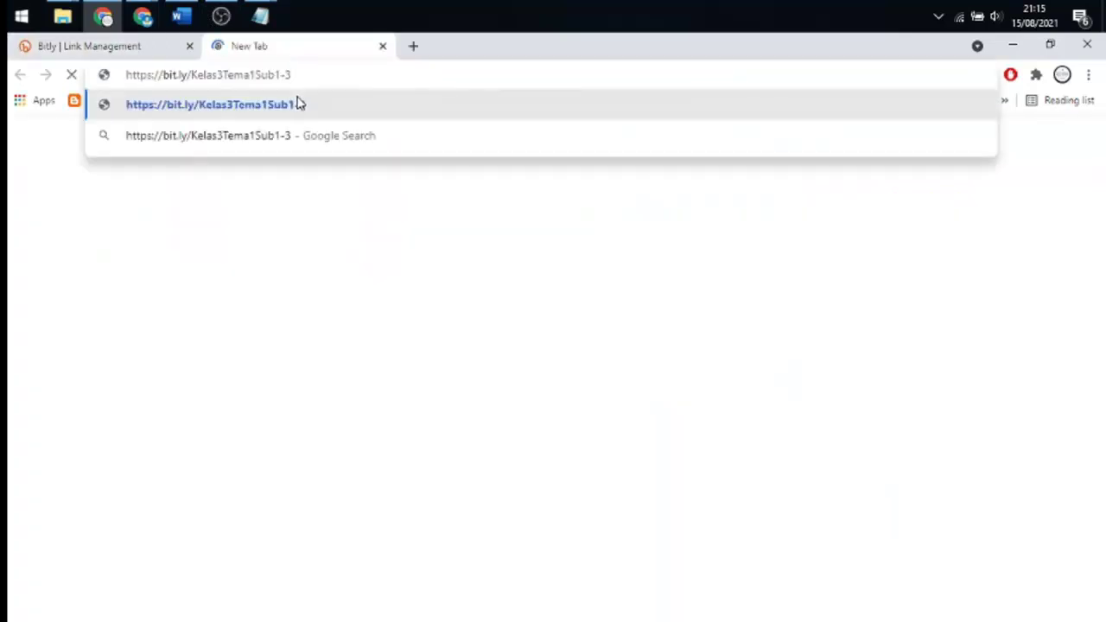
{"action": "key", "text": "Return"}
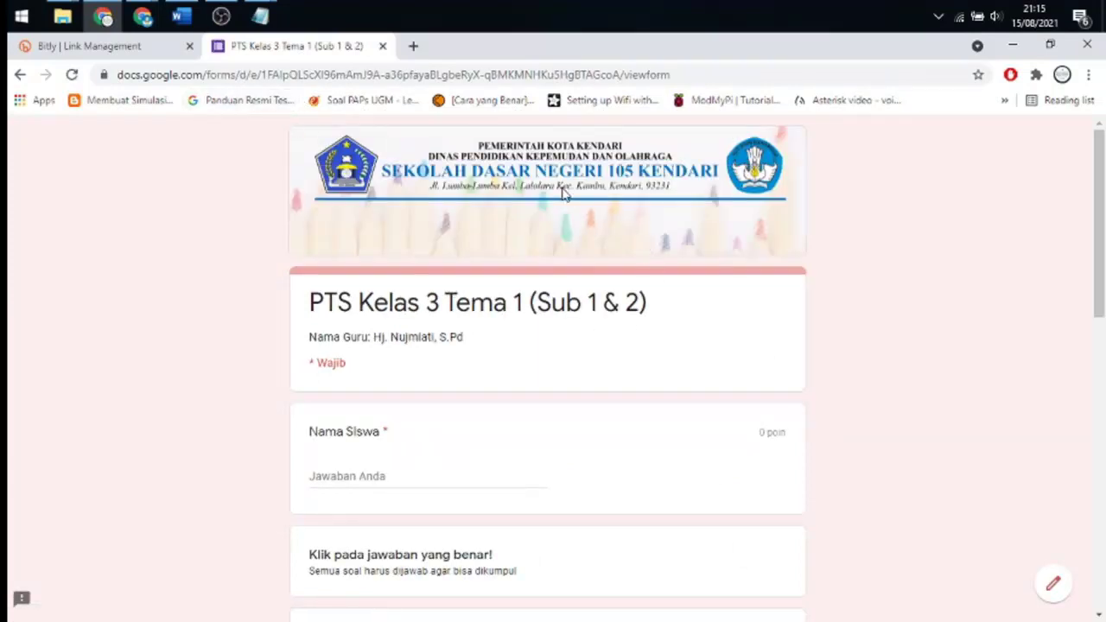
{"action": "scroll", "coordinate": [442, 229], "scroll_direction": "down", "scroll_amount": 5}
{"action": "scroll", "coordinate": [441, 234], "scroll_direction": "down", "scroll_amount": 5}
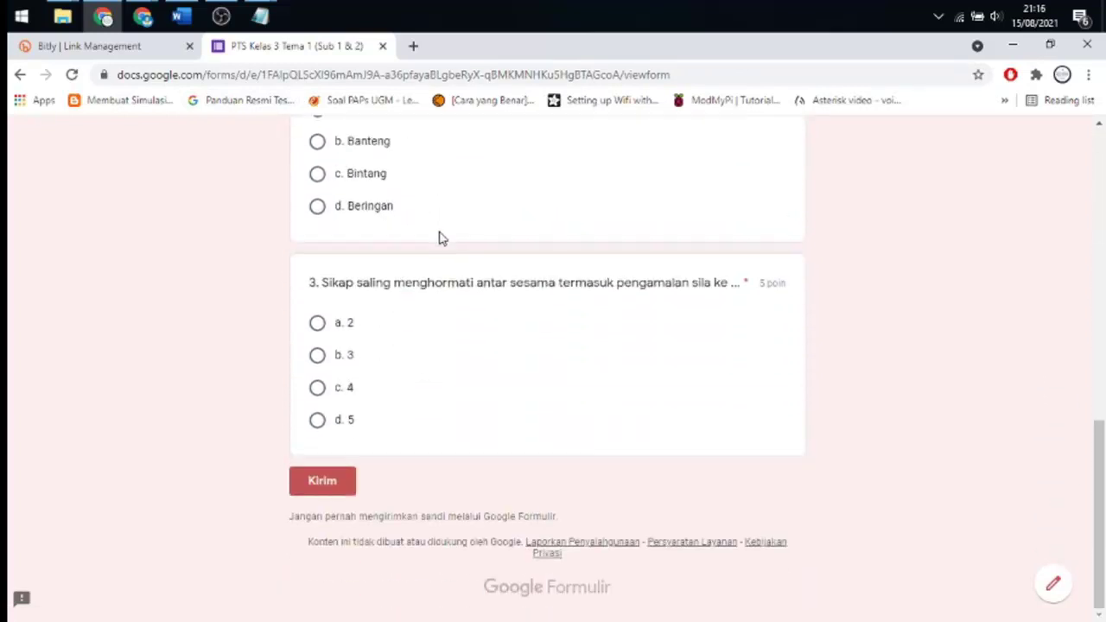
{"action": "scroll", "coordinate": [463, 242], "scroll_direction": "up", "scroll_amount": 15}
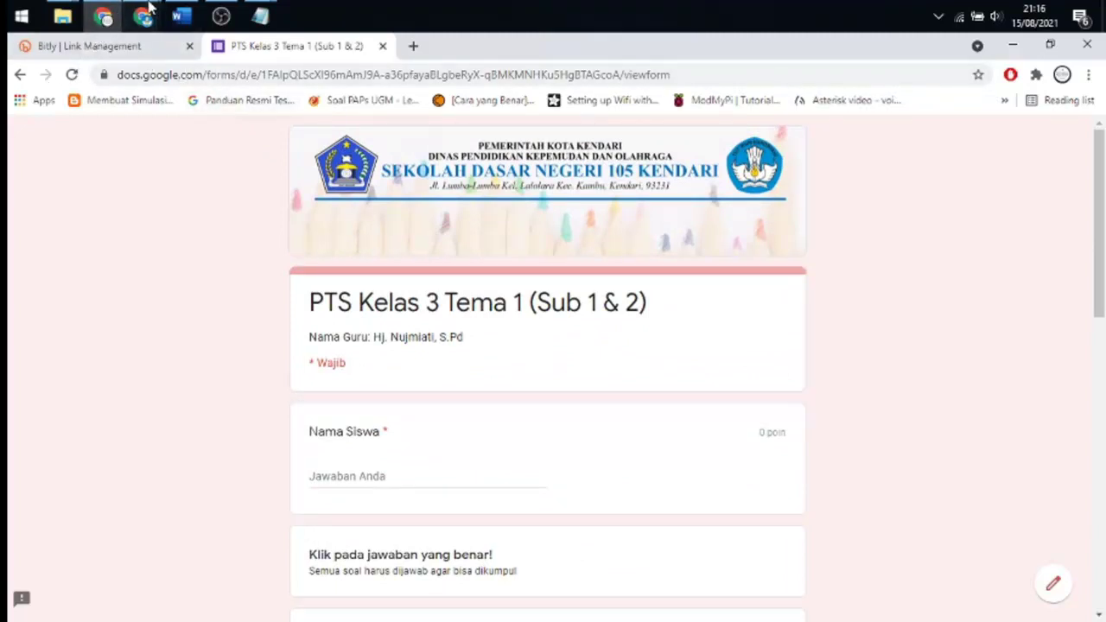
- Return to the quiz editor window and close the Kirim formulir dialog
{"action": "mouse_move", "coordinate": [142, 16]}
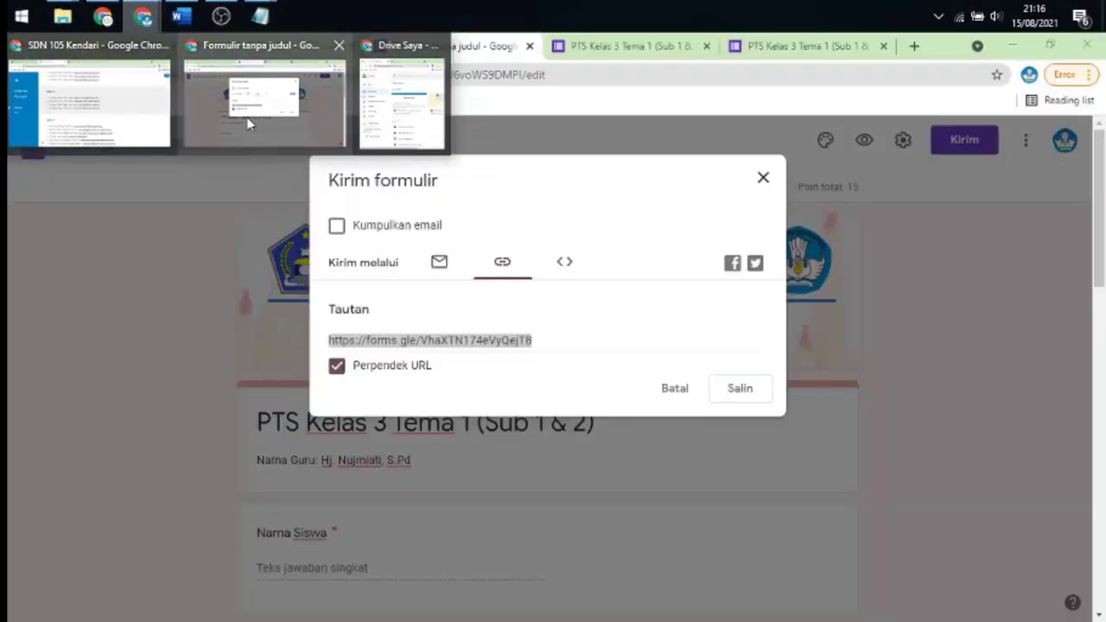
{"action": "left_click", "coordinate": [248, 118]}
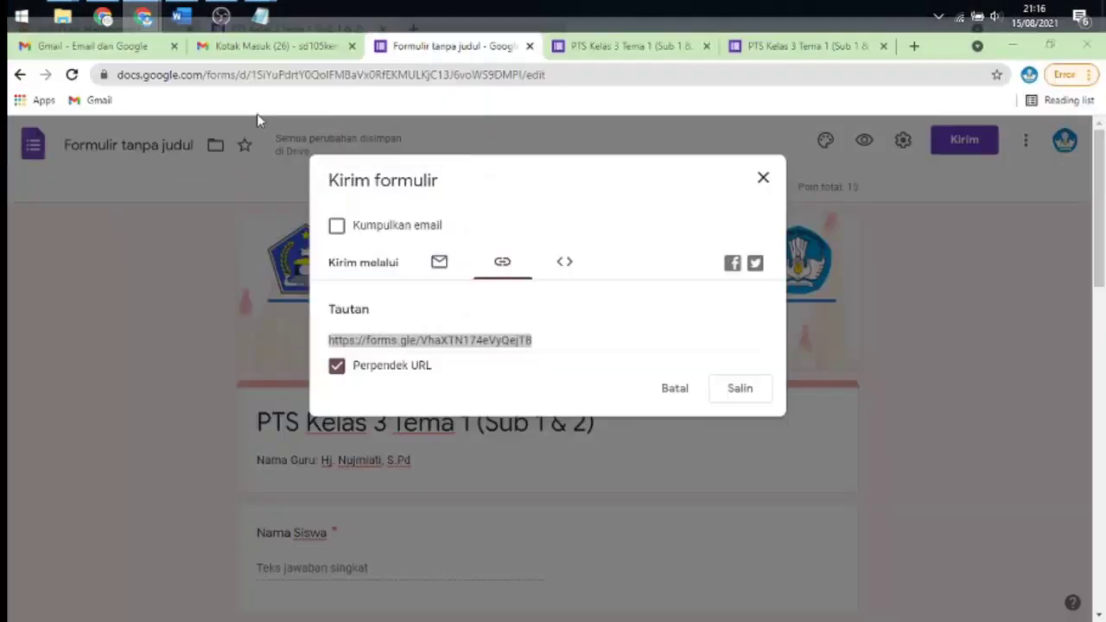
{"action": "left_click", "coordinate": [763, 180]}
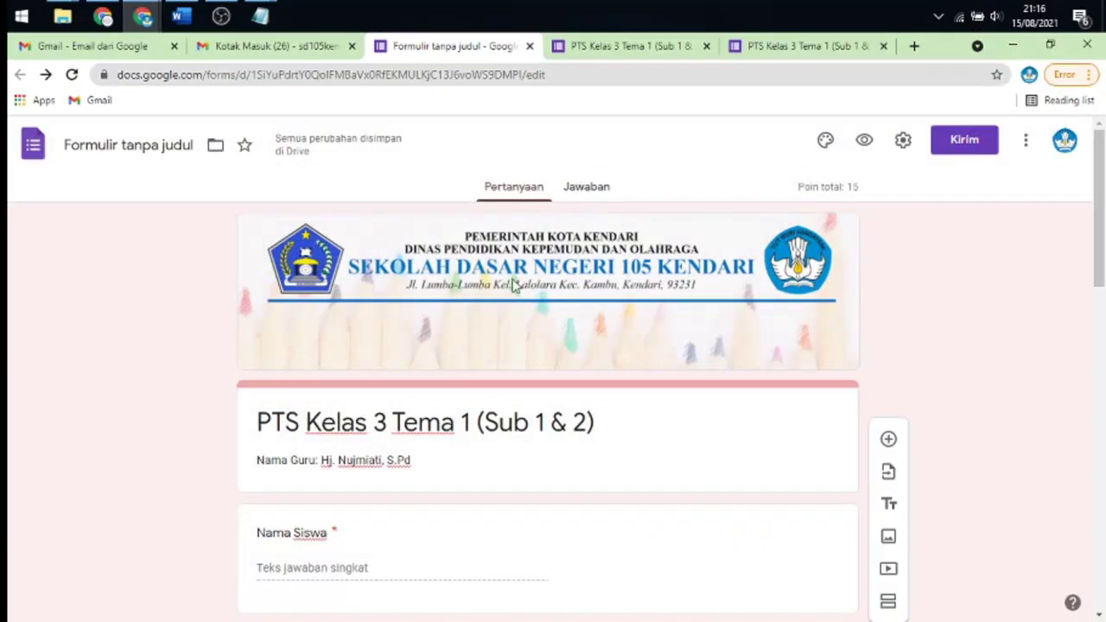
{"action": "scroll", "coordinate": [474, 316], "scroll_direction": "down", "scroll_amount": 12}
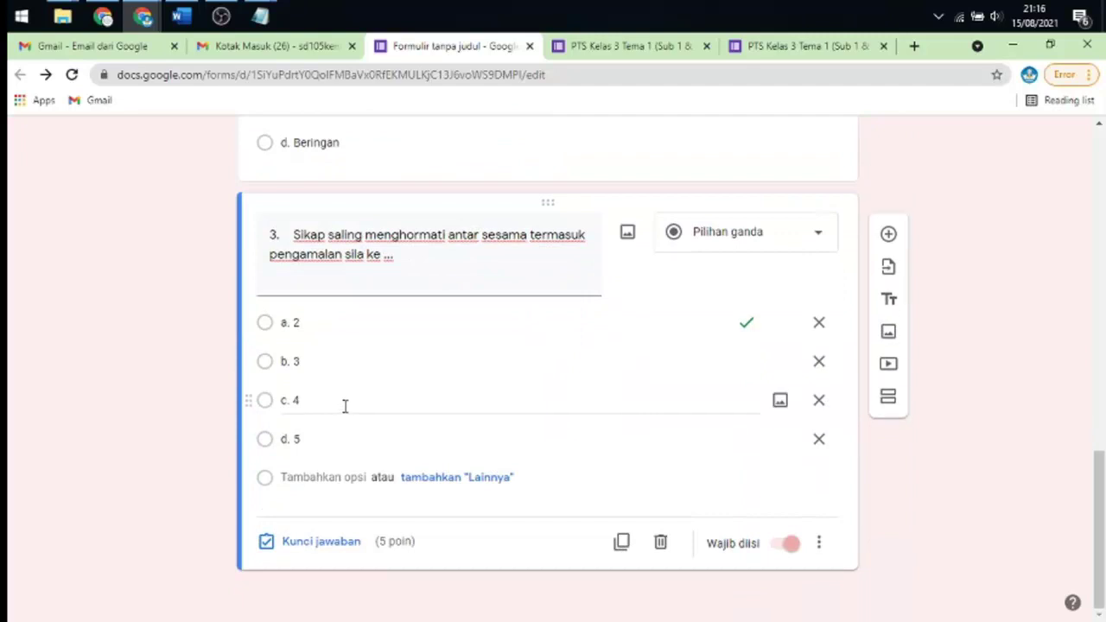
- Turn off 'Menerima jawaban' in the Jawaban tab so the quiz shows 'Tidak menerima jawaban'
{"action": "scroll", "coordinate": [637, 302], "scroll_direction": "up", "scroll_amount": 15}
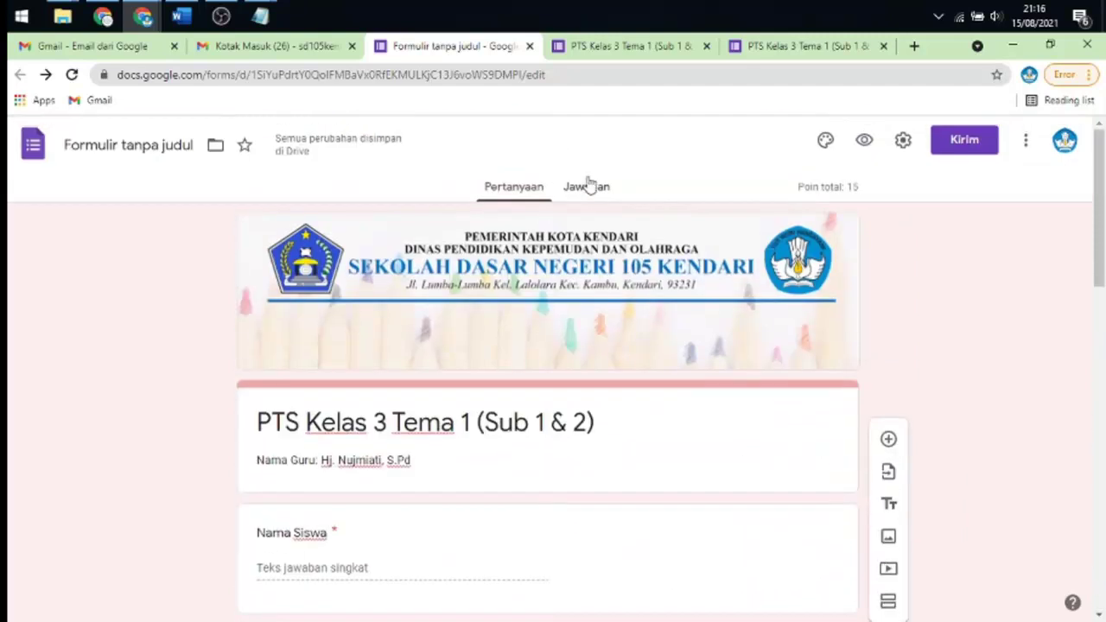
{"action": "left_click", "coordinate": [587, 188]}
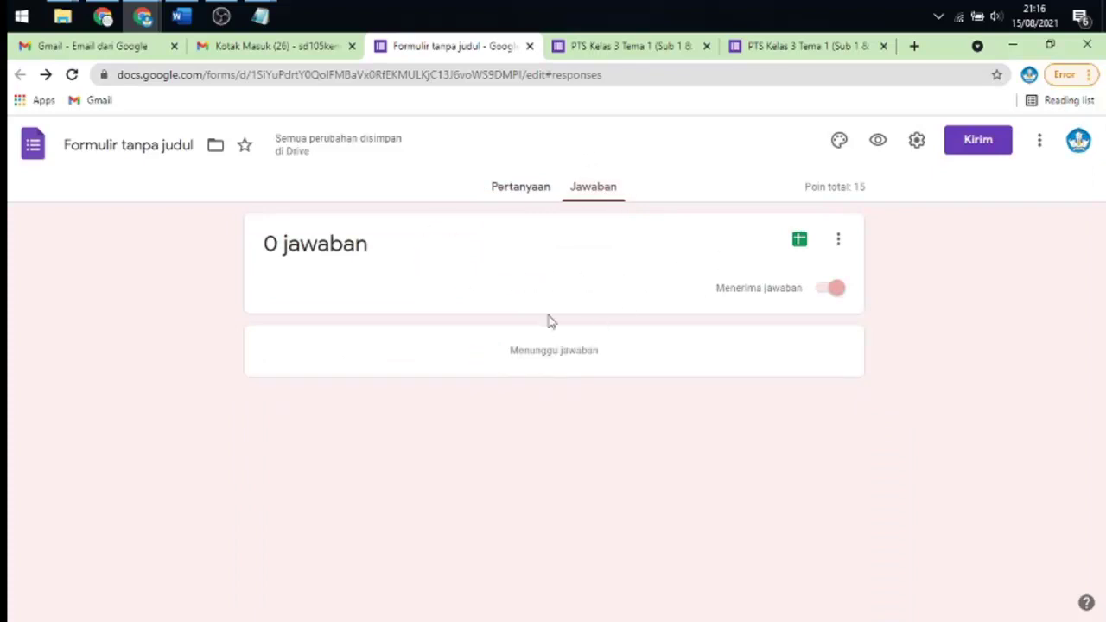
{"action": "left_click", "coordinate": [840, 242]}
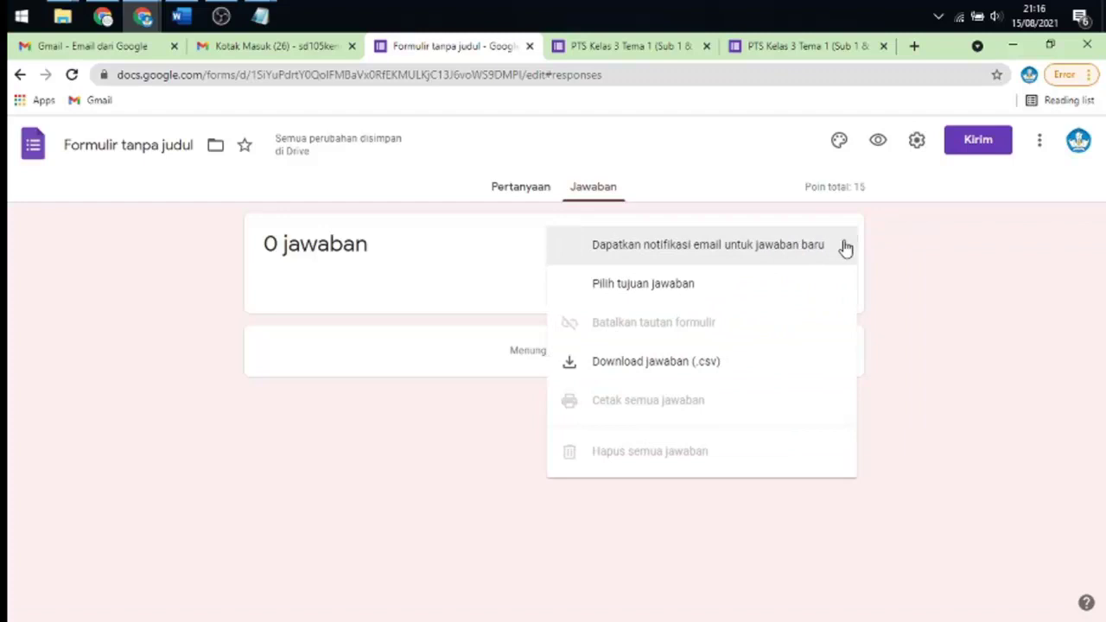
{"action": "left_click", "coordinate": [913, 251]}
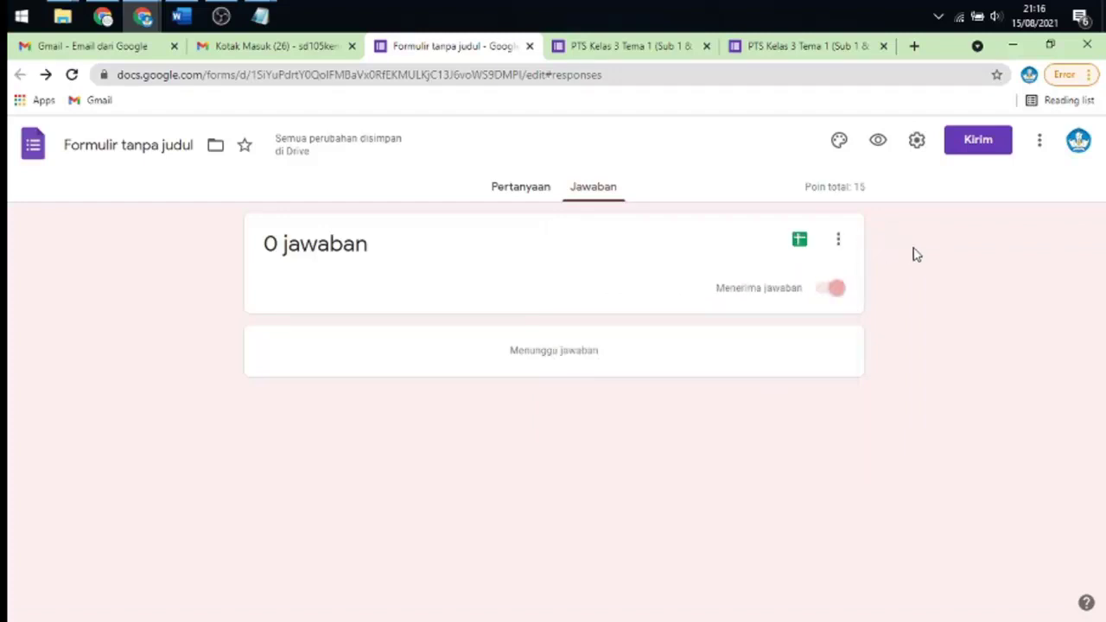
{"action": "left_click", "coordinate": [820, 292]}
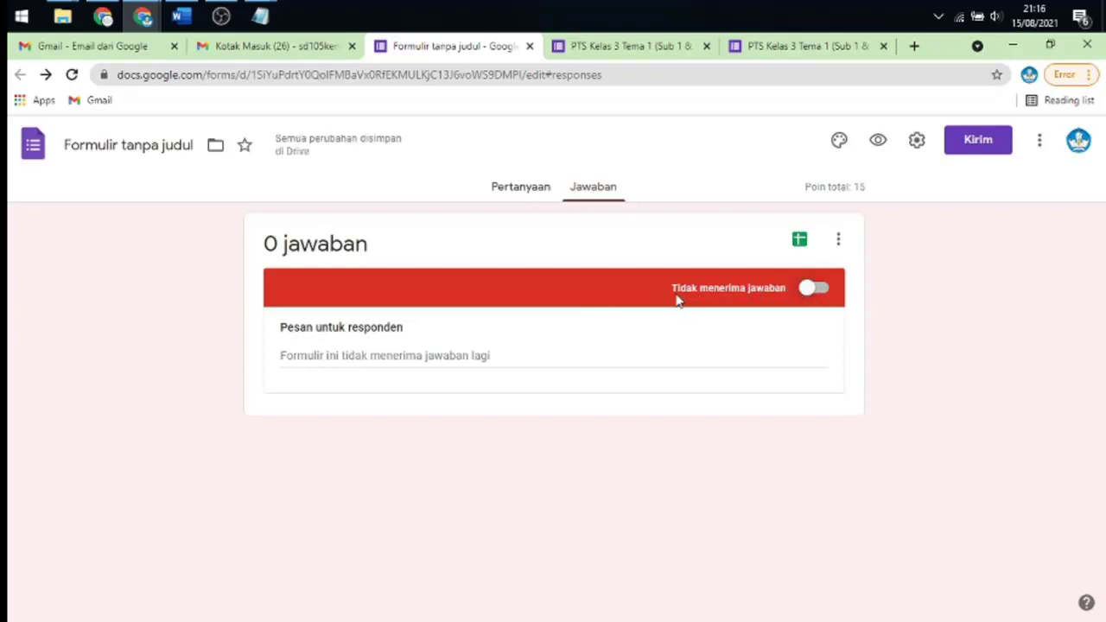
{"action": "left_click", "coordinate": [423, 357]}
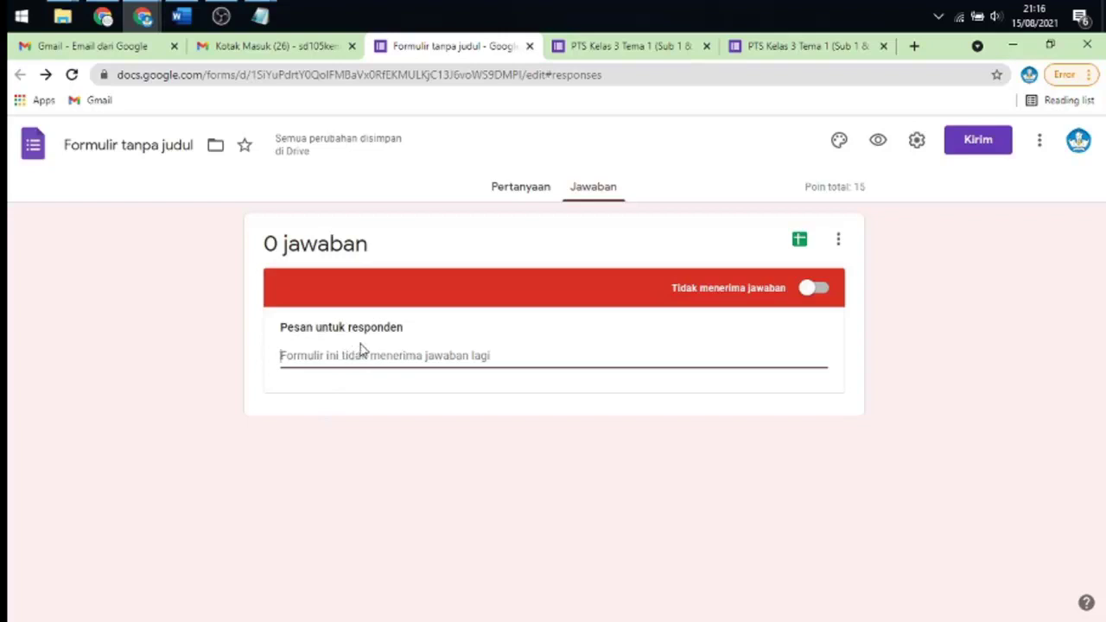
- Enter 'Soal sudah selesai dikerjakan. Terimakasi' as the closed-quiz message for respondents
{"action": "type", "text": "Soal"}
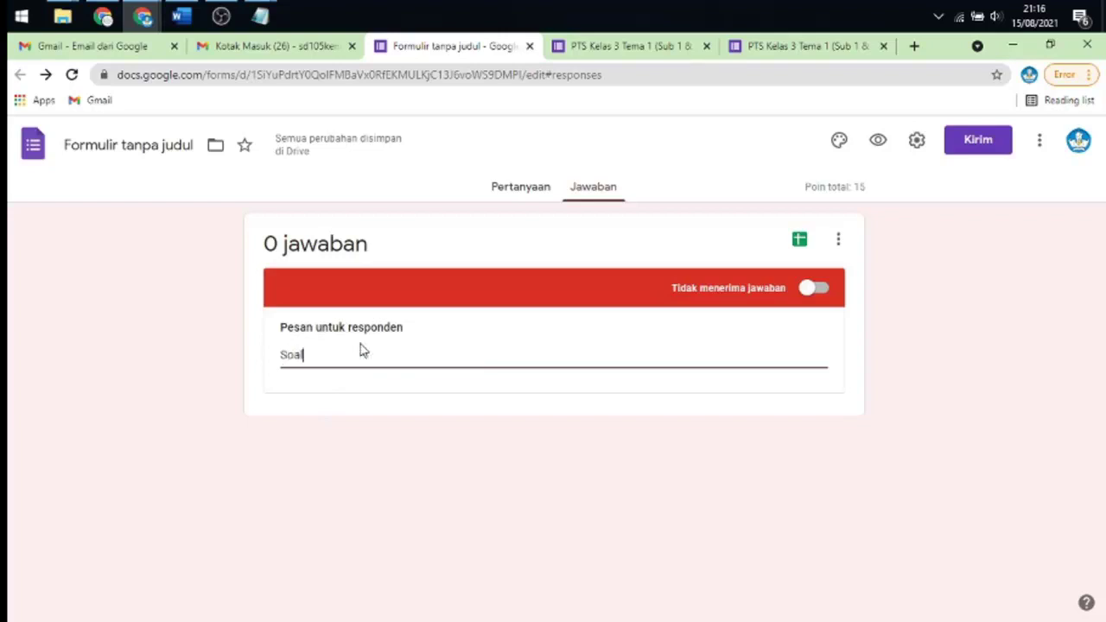
{"action": "type", "text": " sudah"}
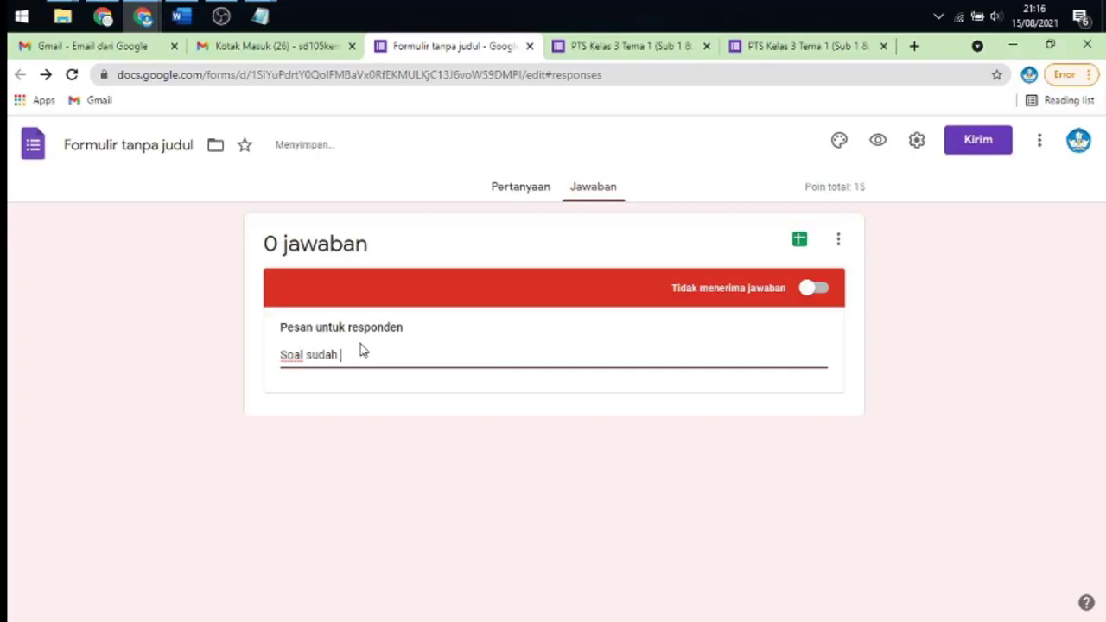
{"action": "type", "text": "selesai dikerjakan"}
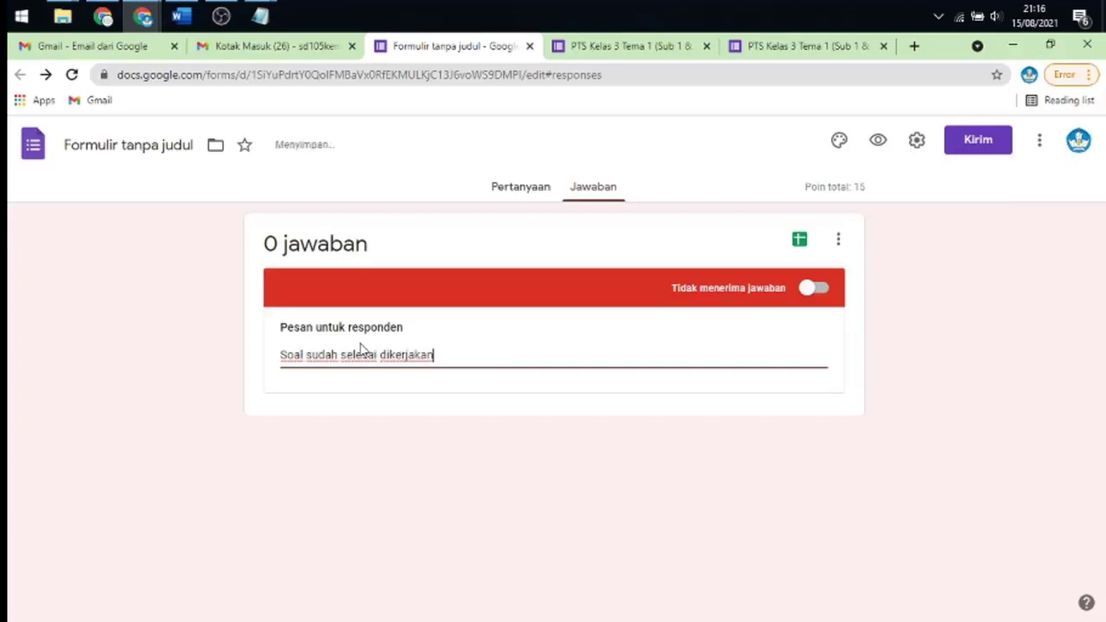
{"action": "type", "text": ". Terimakasih"}
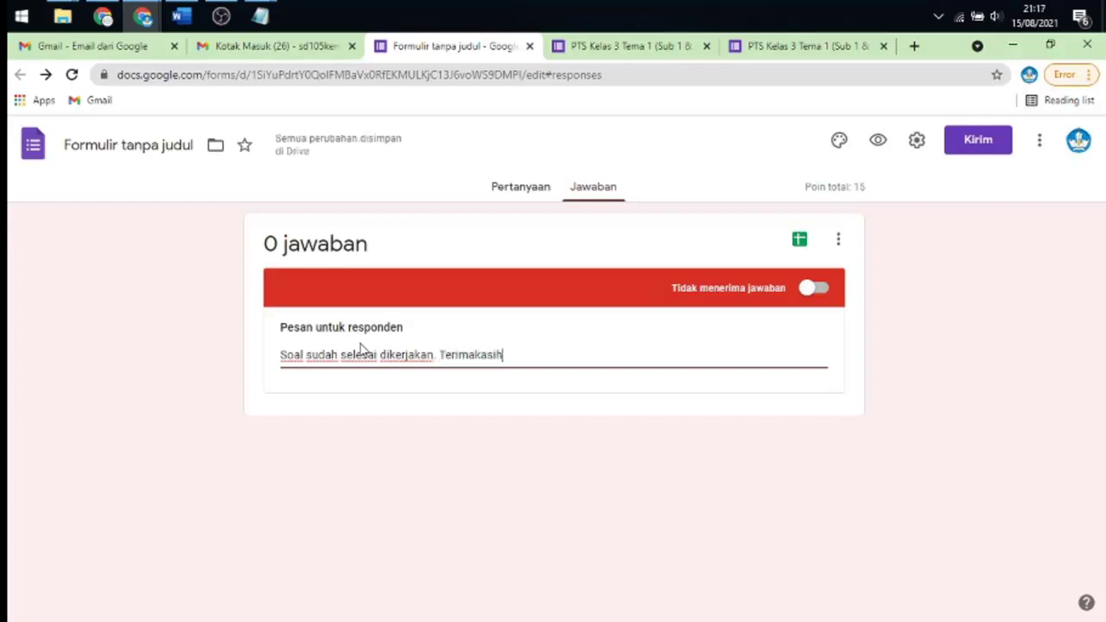
{"action": "left_click", "coordinate": [441, 444]}
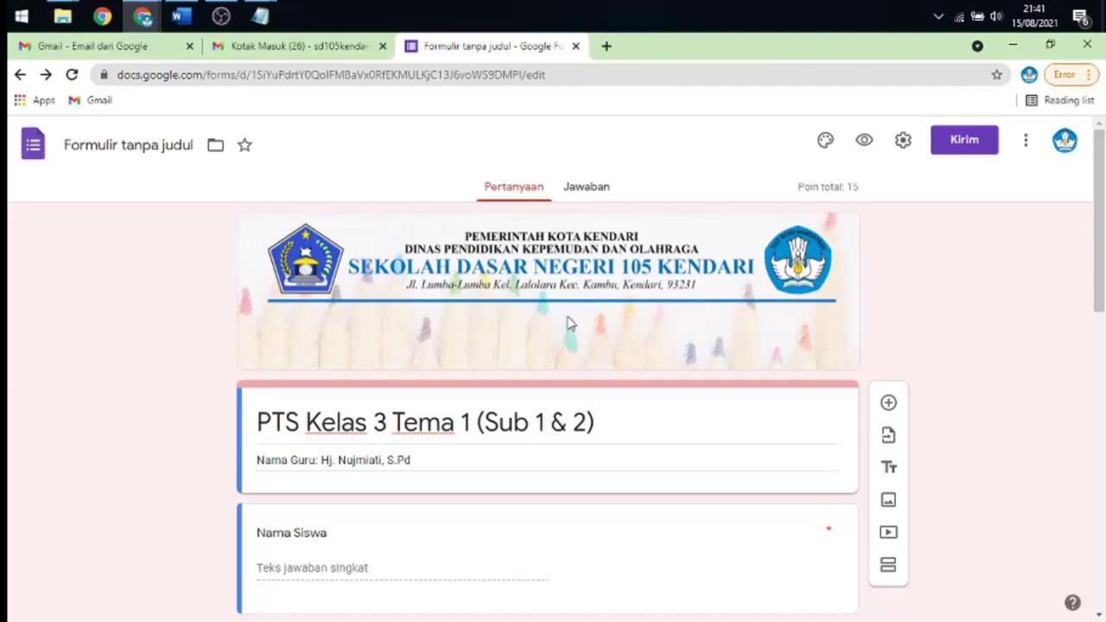
- Rename 'Formulir tanpa judul' to the quiz title 'PTS Kelas 3 Tema 1 (Sub 1 & 2)'
{"action": "scroll", "coordinate": [496, 298], "scroll_direction": "down", "scroll_amount": 5}
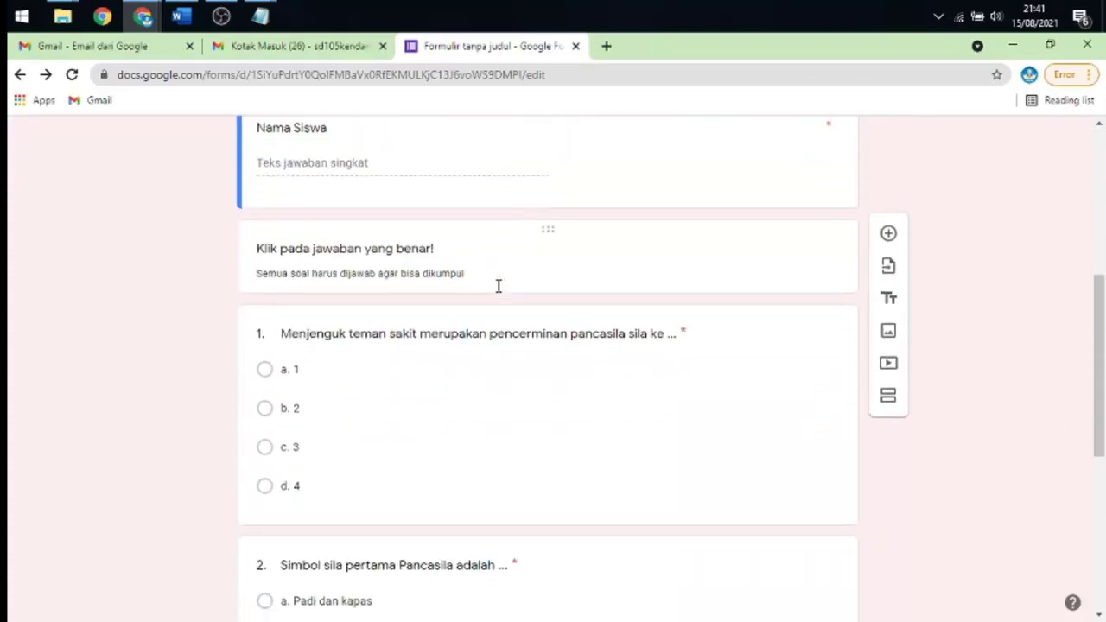
{"action": "scroll", "coordinate": [500, 294], "scroll_direction": "up", "scroll_amount": 4}
{"action": "scroll", "coordinate": [501, 294], "scroll_direction": "down", "scroll_amount": 3}
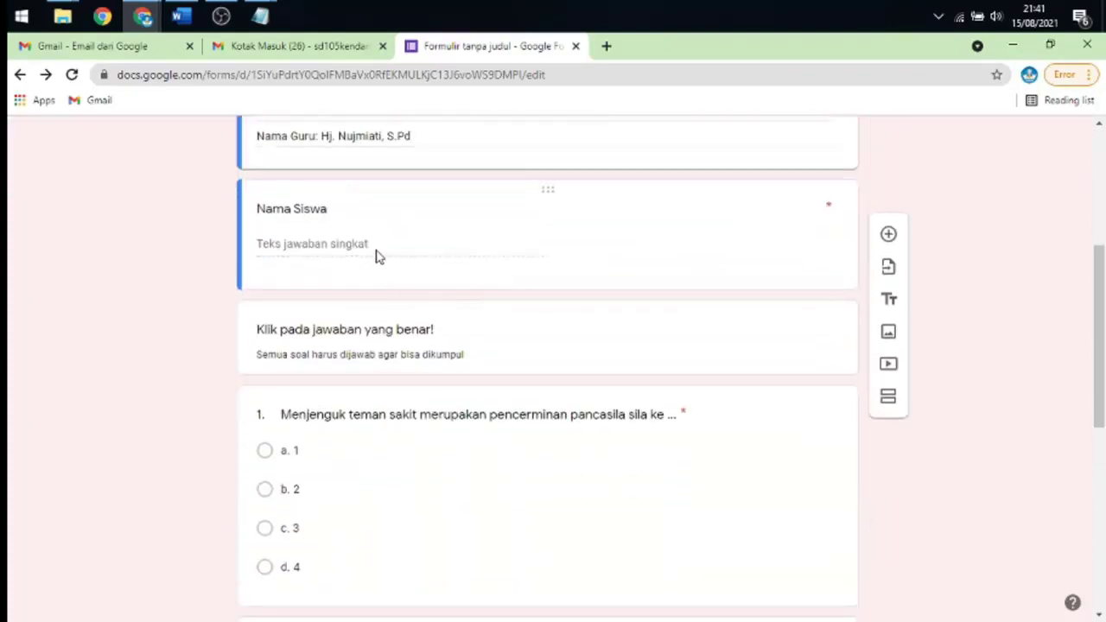
{"action": "scroll", "coordinate": [423, 239], "scroll_direction": "up", "scroll_amount": 4}
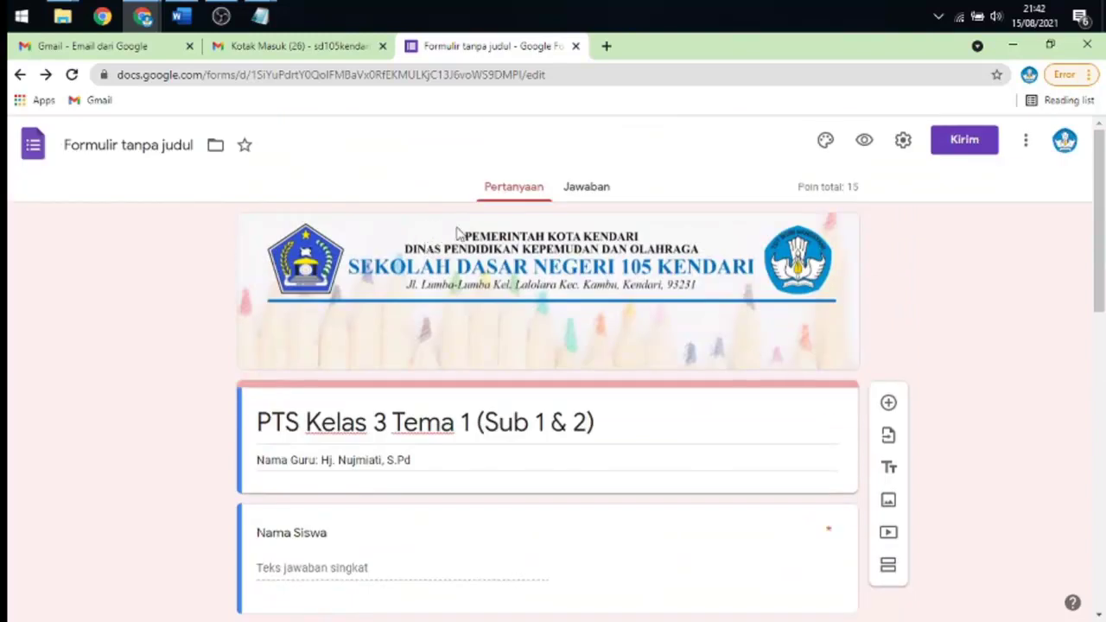
{"action": "scroll", "coordinate": [462, 235], "scroll_direction": "down", "scroll_amount": 2}
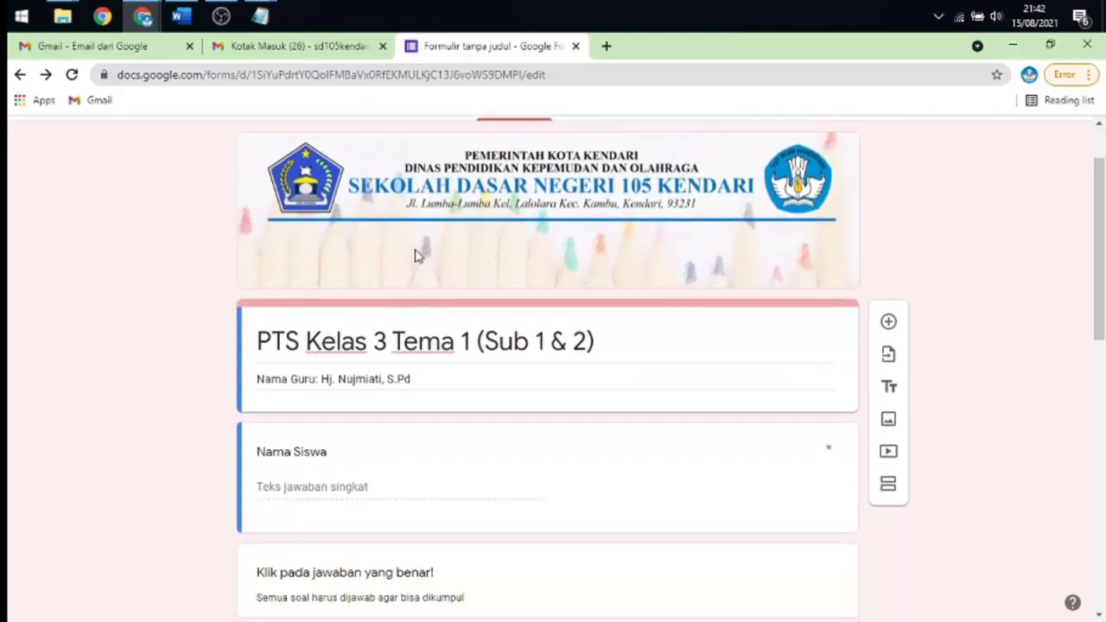
{"action": "scroll", "coordinate": [333, 312], "scroll_direction": "up", "scroll_amount": 2}
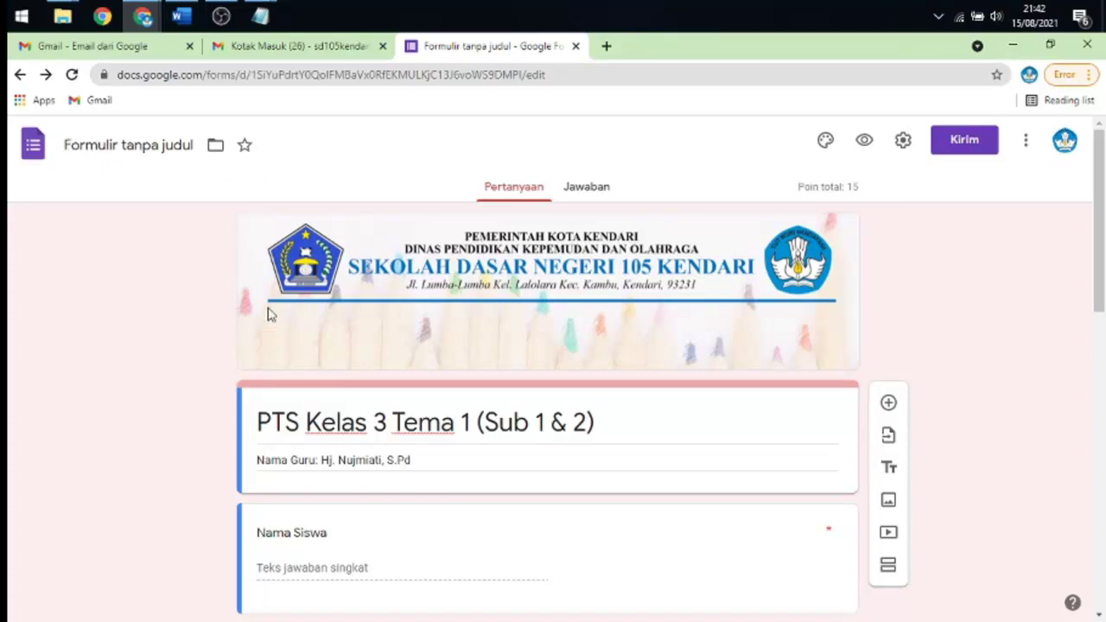
{"action": "triple_click", "coordinate": [298, 422]}
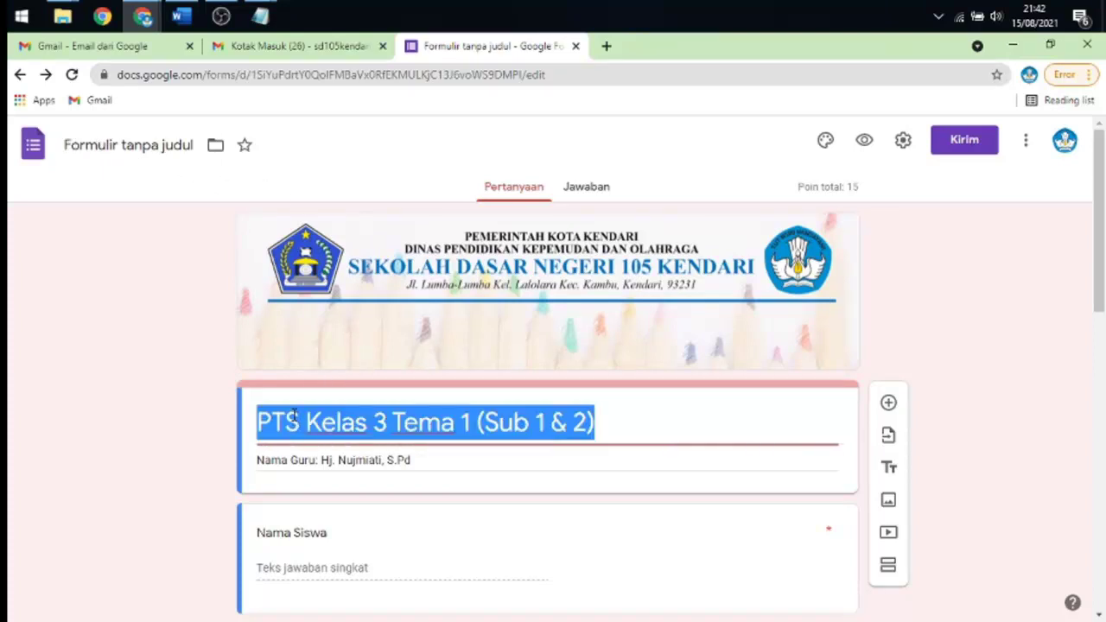
{"action": "left_click", "coordinate": [118, 142]}
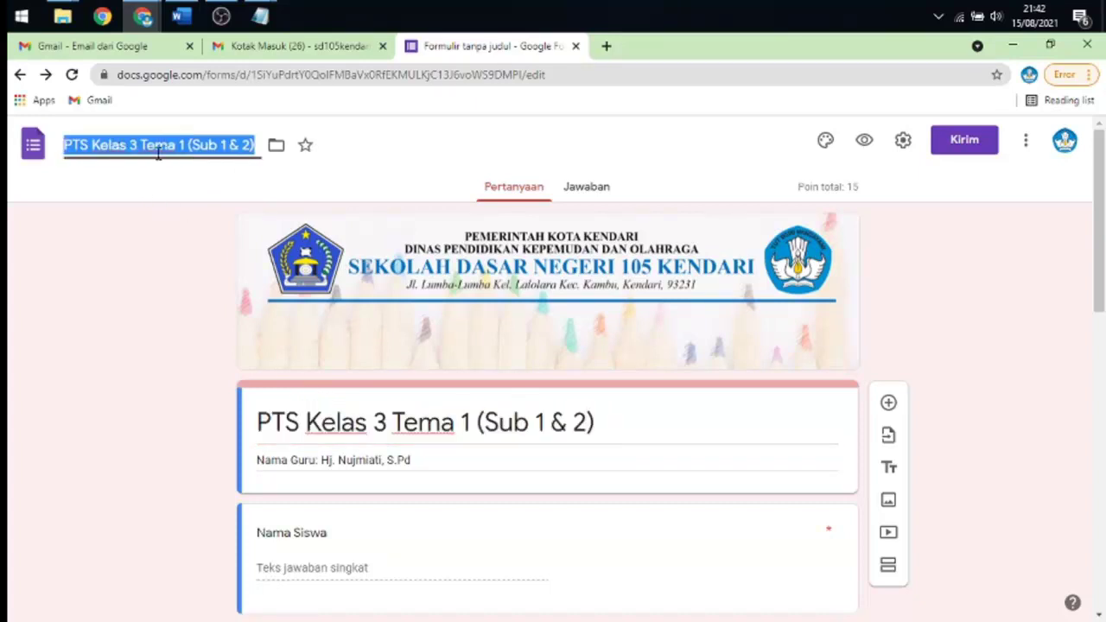
{"action": "left_click", "coordinate": [148, 190]}
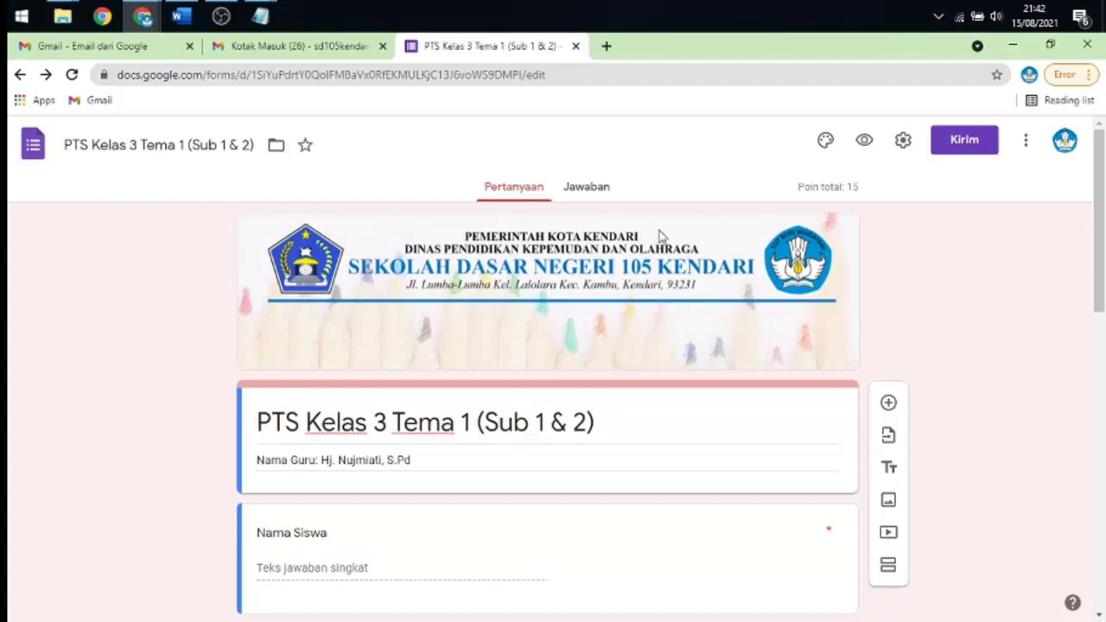
{"action": "scroll", "coordinate": [660, 239], "scroll_direction": "down", "scroll_amount": 4}
{"action": "scroll", "coordinate": [651, 244], "scroll_direction": "up", "scroll_amount": 4}
{"action": "scroll", "coordinate": [531, 304], "scroll_direction": "down", "scroll_amount": 10}
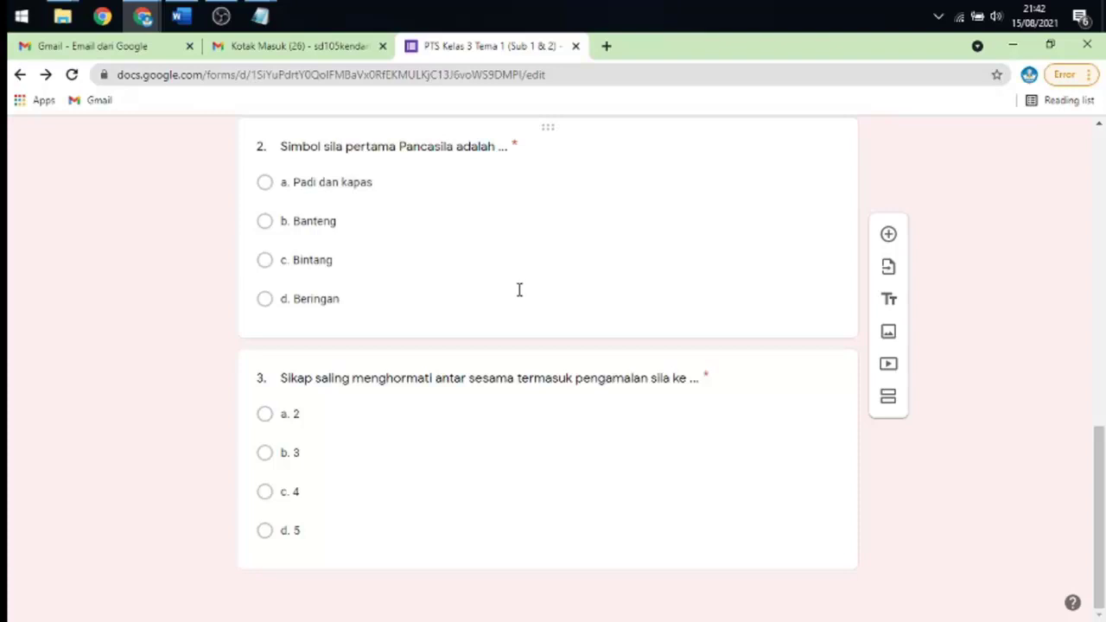
{"action": "scroll", "coordinate": [521, 298], "scroll_direction": "up", "scroll_amount": 10}
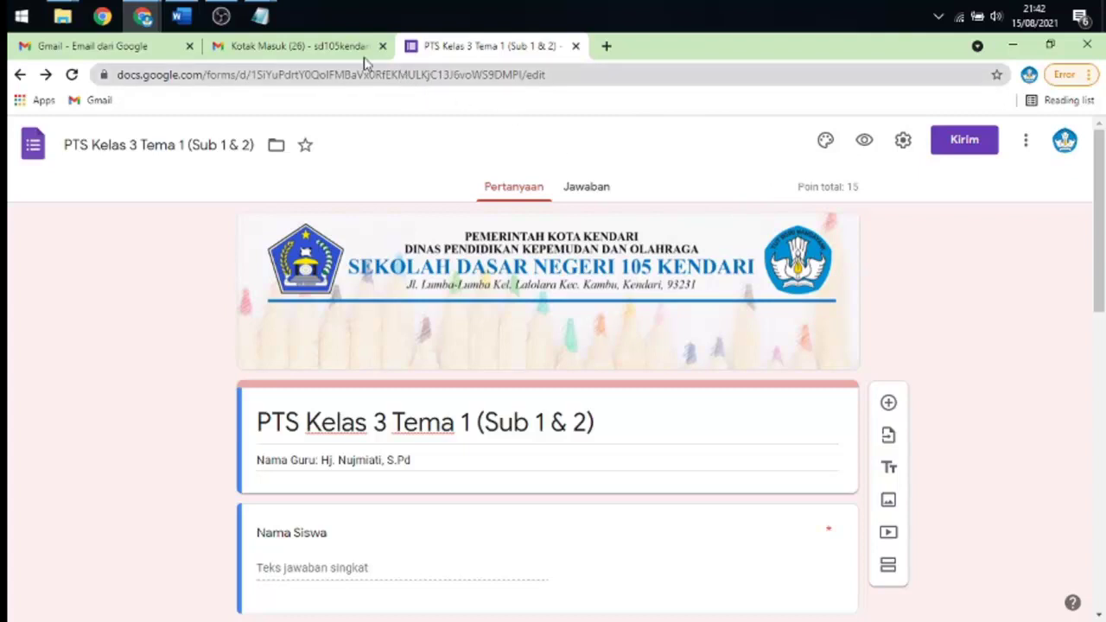
- Copy bit.ly/3xOWMn5 from Notepad and load it in a new Chrome tab
{"action": "mouse_move", "coordinate": [259, 16]}
{"action": "left_click", "coordinate": [305, 92]}
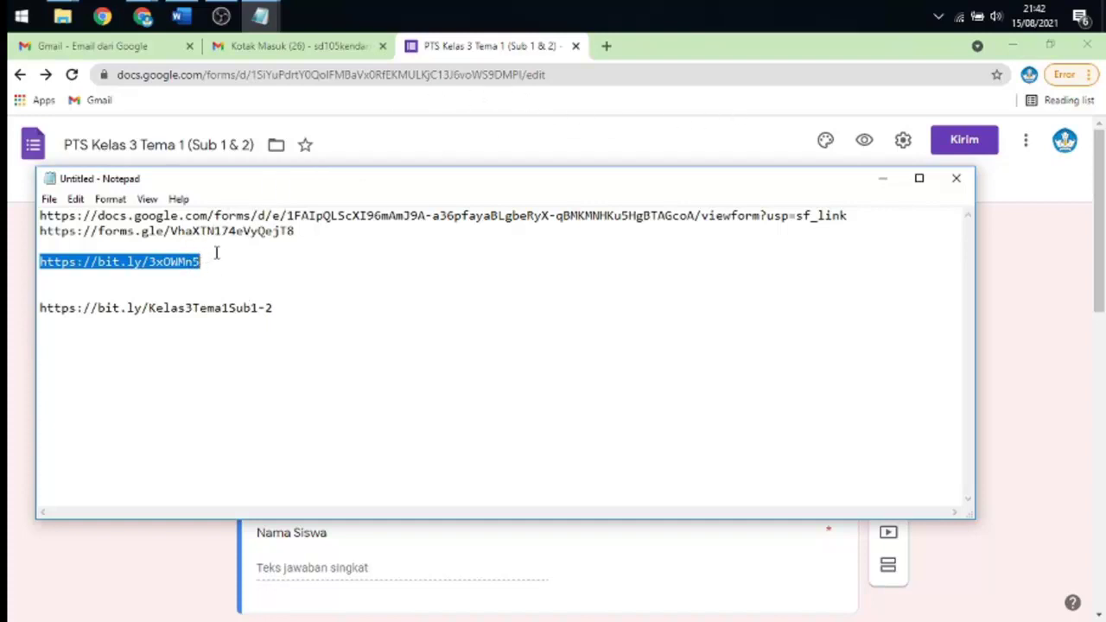
{"action": "right_click", "coordinate": [185, 259]}
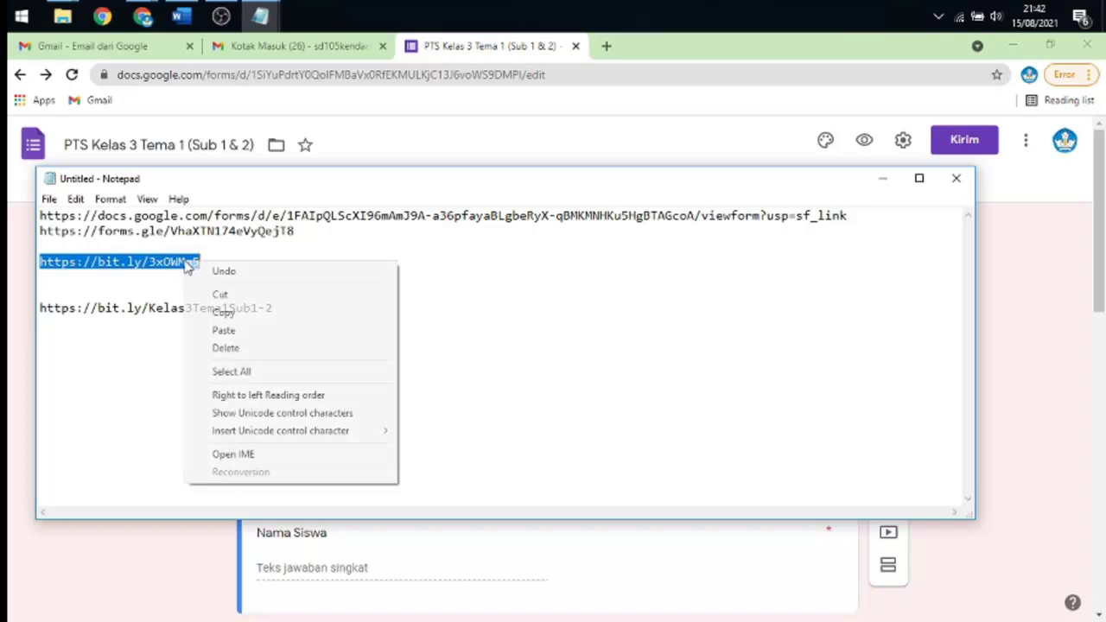
{"action": "left_click", "coordinate": [228, 312]}
{"action": "left_click", "coordinate": [882, 179]}
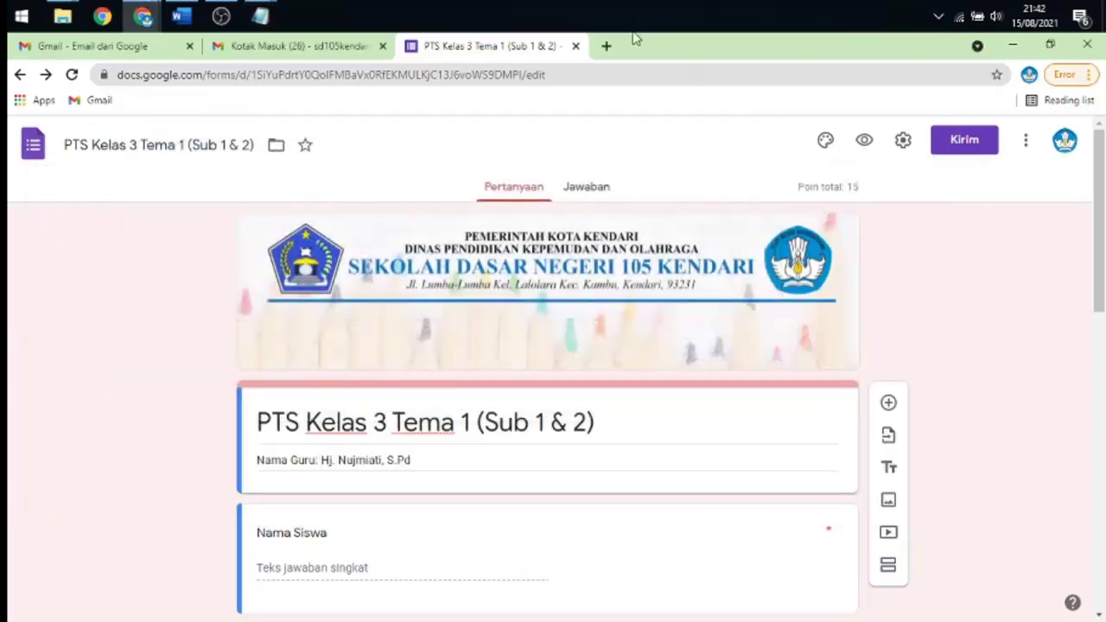
{"action": "left_click", "coordinate": [605, 46]}
{"action": "key", "text": "ctrl+v"}
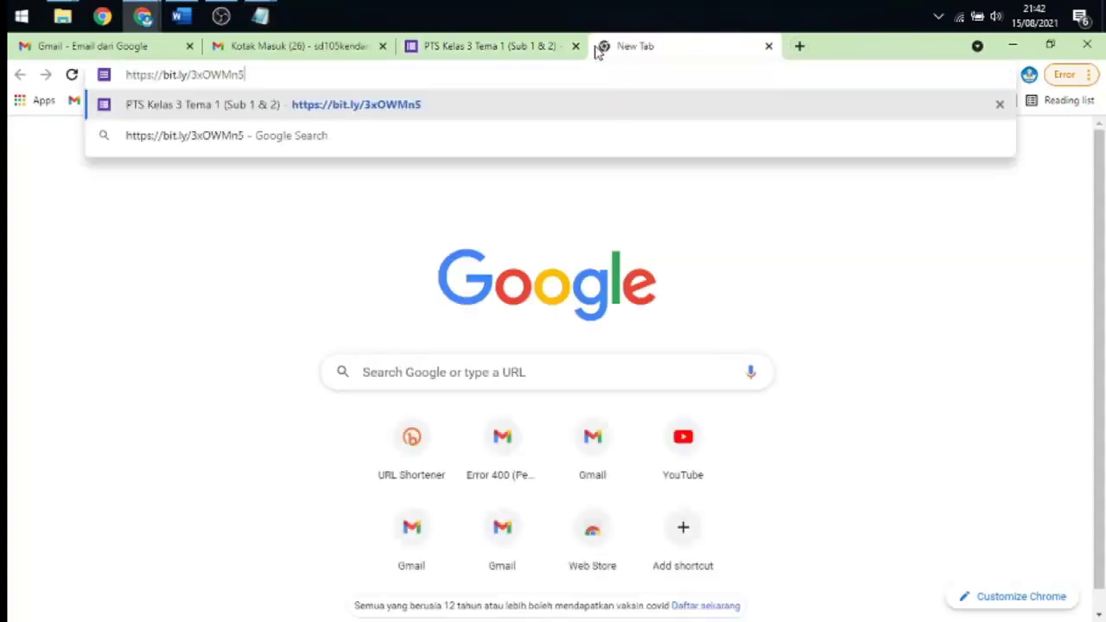
{"action": "key", "text": "Return"}
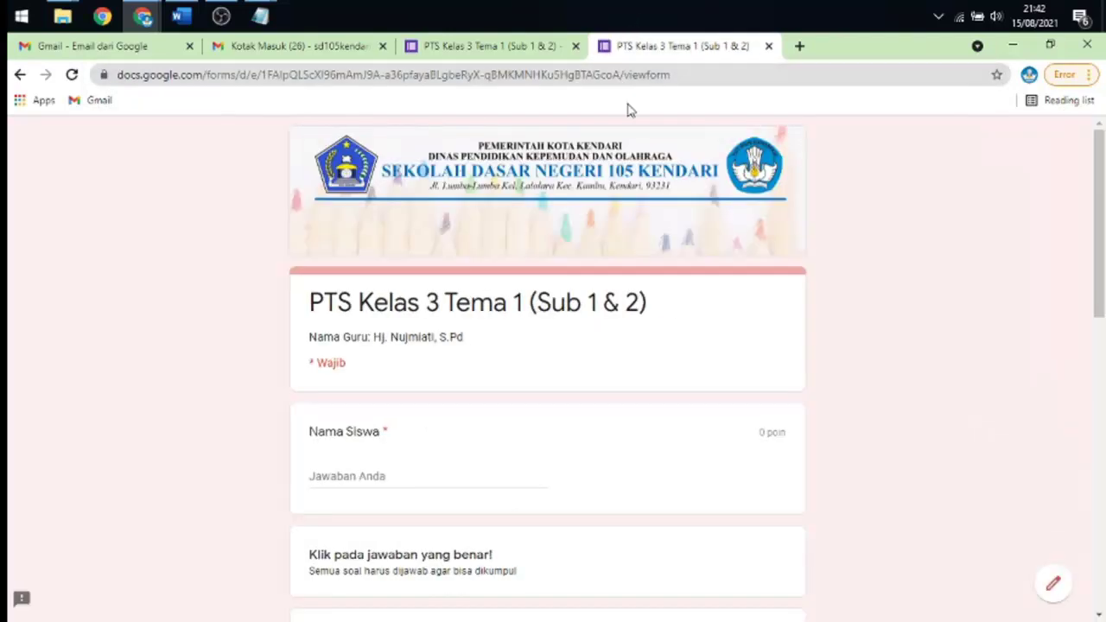
- Enter the student's name in the Nama Siswa field of the live quiz
{"action": "scroll", "coordinate": [761, 245], "scroll_direction": "down", "scroll_amount": 8}
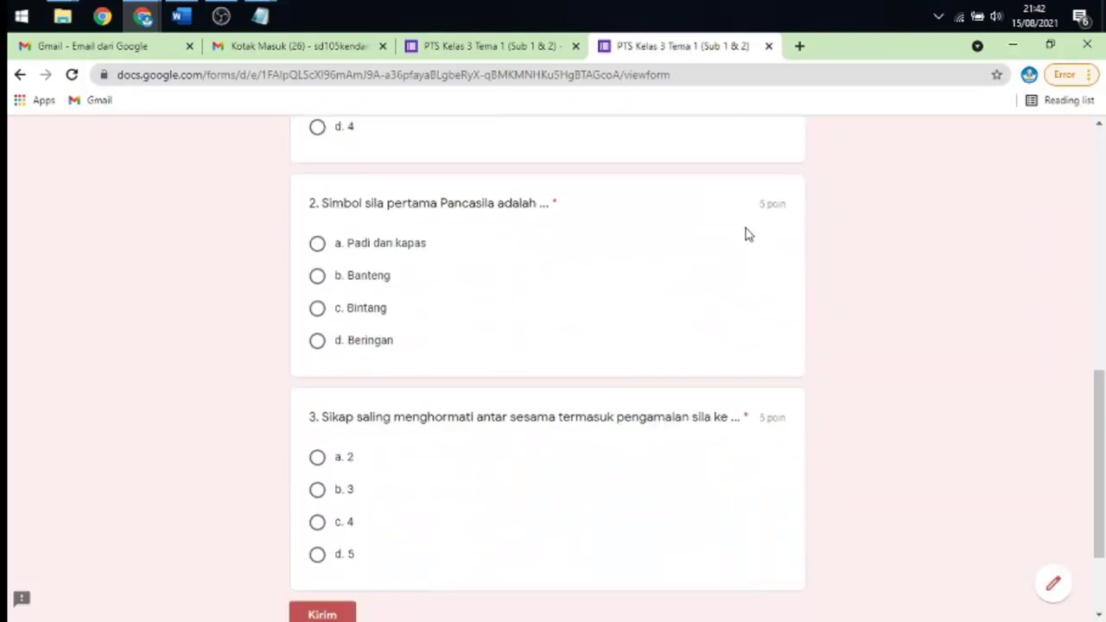
{"action": "scroll", "coordinate": [747, 231], "scroll_direction": "down", "scroll_amount": 2}
{"action": "scroll", "coordinate": [747, 232], "scroll_direction": "up", "scroll_amount": 9}
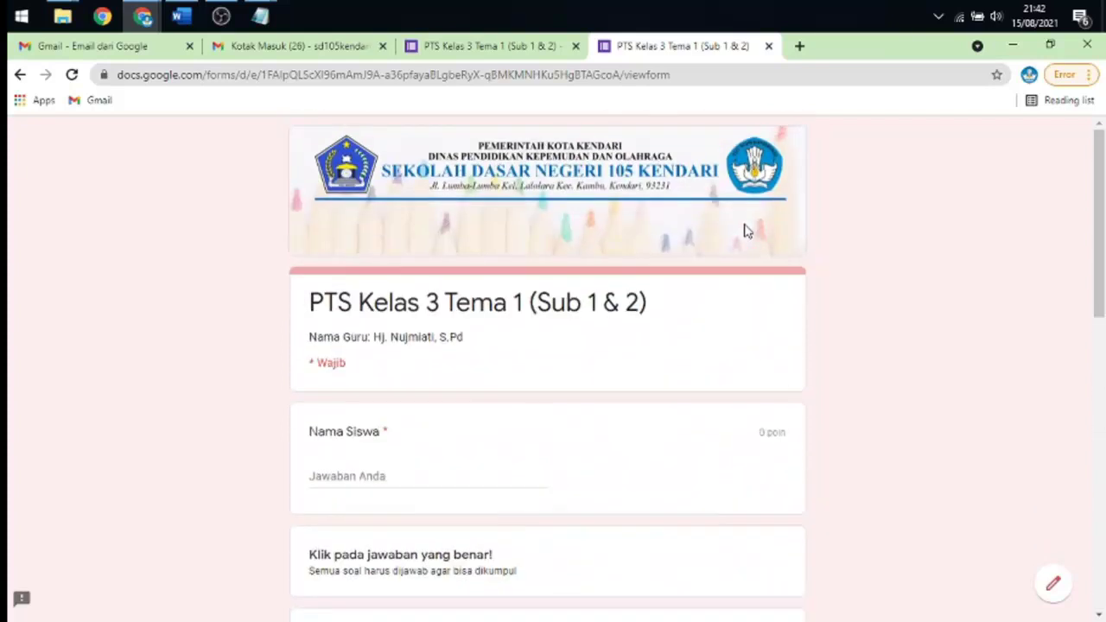
{"action": "scroll", "coordinate": [436, 294], "scroll_direction": "down", "scroll_amount": 4}
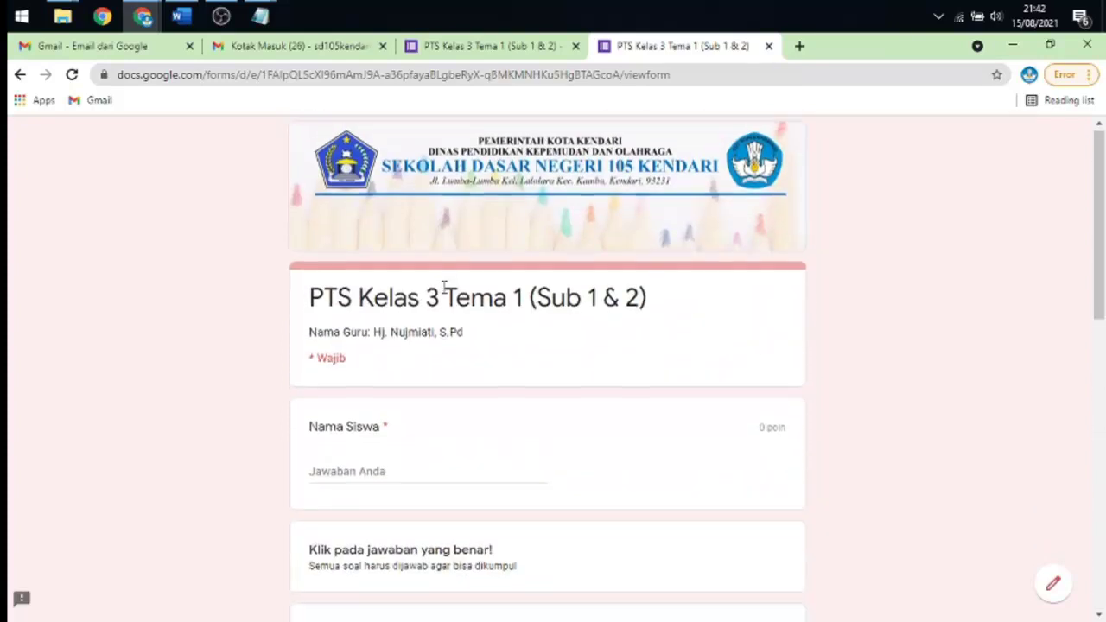
{"action": "scroll", "coordinate": [446, 282], "scroll_direction": "down", "scroll_amount": 5}
{"action": "scroll", "coordinate": [454, 264], "scroll_direction": "up", "scroll_amount": 8}
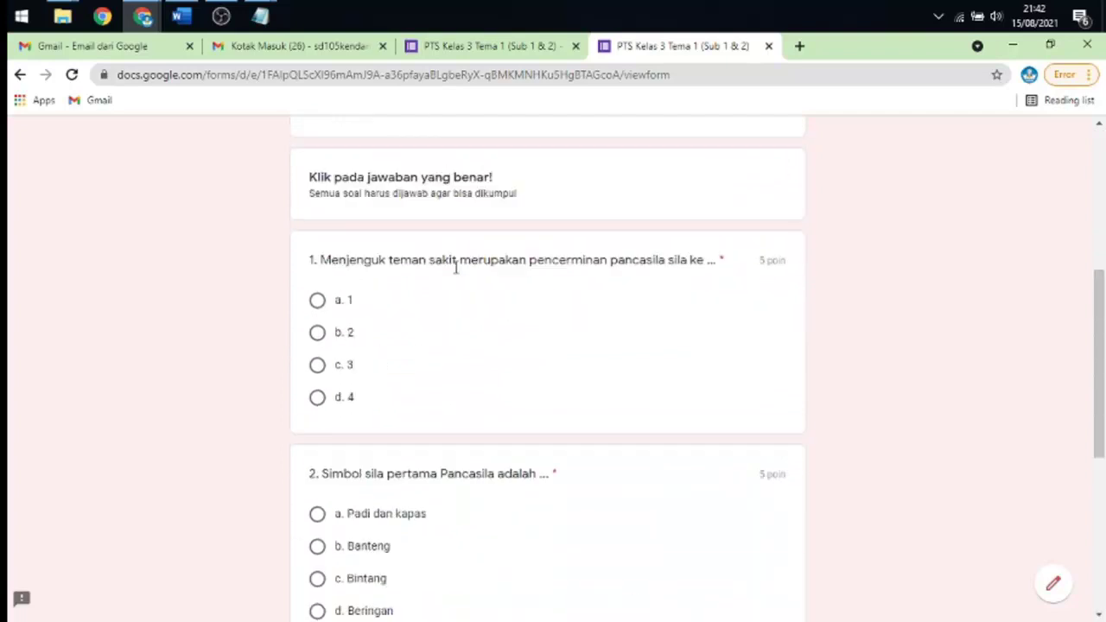
{"action": "scroll", "coordinate": [461, 264], "scroll_direction": "up", "scroll_amount": 1}
{"action": "left_click", "coordinate": [329, 427]}
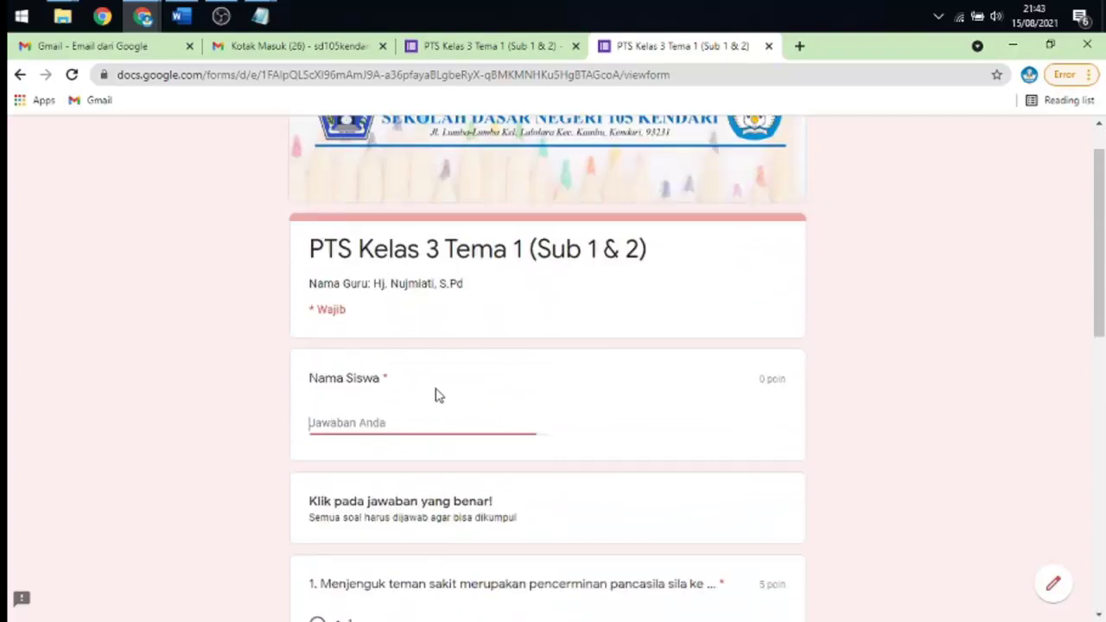
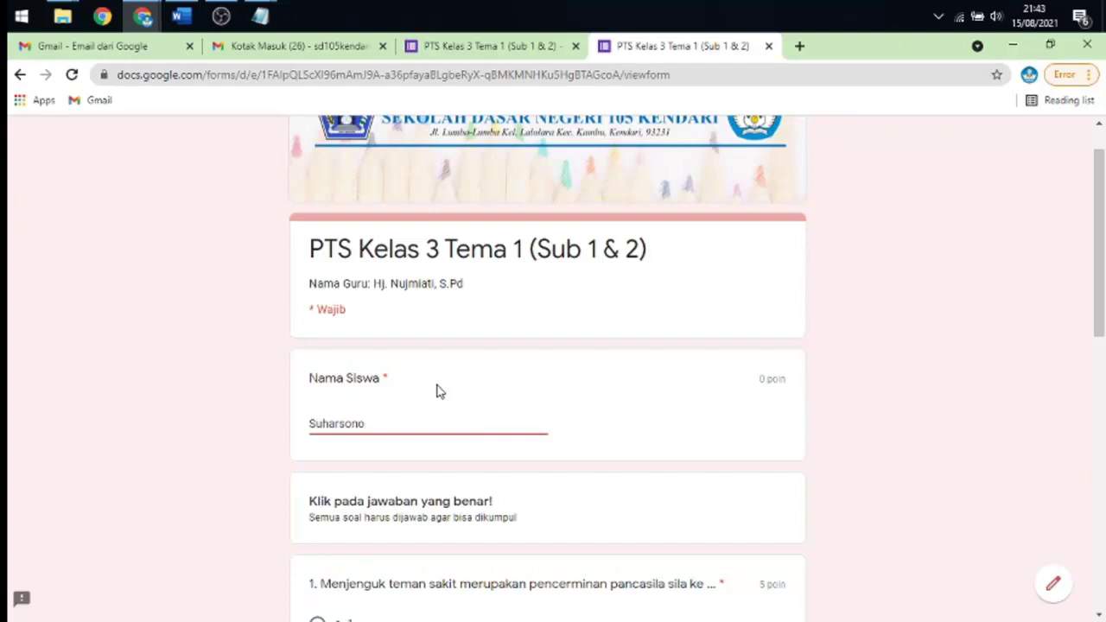
- Answer questions 1–3 with b. 2, c. Bintang and a. 2, then submit
{"action": "scroll", "coordinate": [455, 396], "scroll_direction": "down", "scroll_amount": 3}
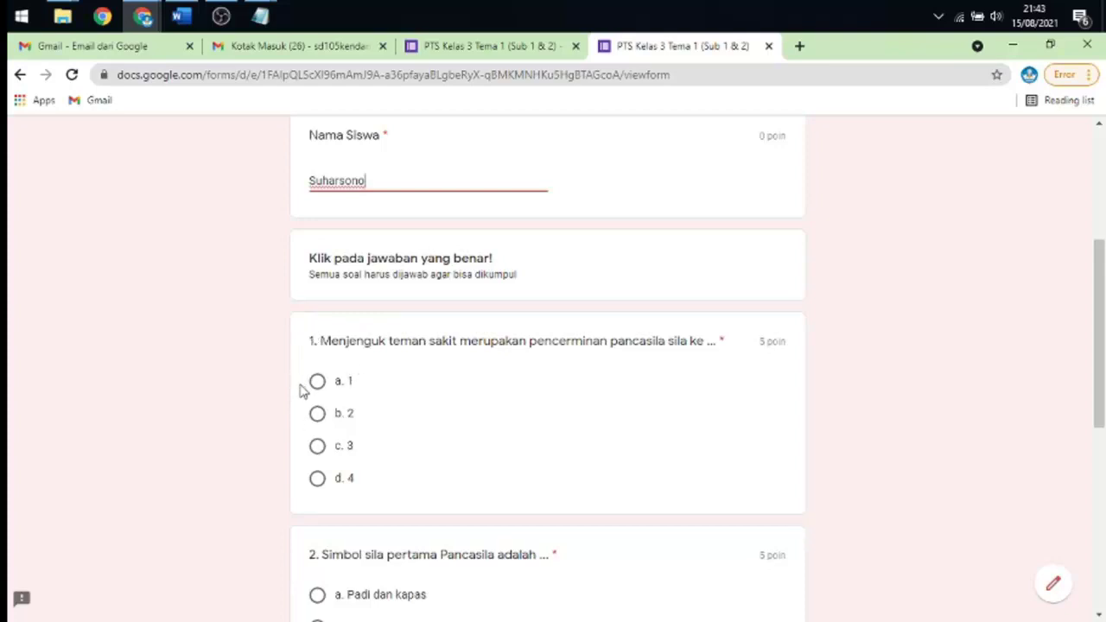
{"action": "scroll", "coordinate": [319, 380], "scroll_direction": "down", "scroll_amount": 1}
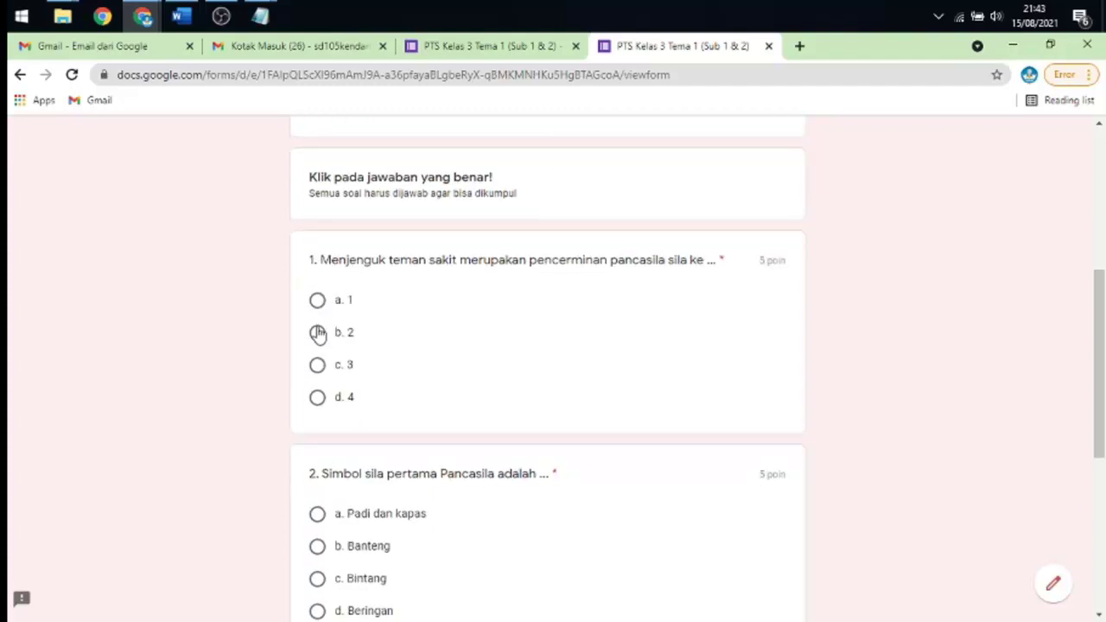
{"action": "left_click", "coordinate": [318, 332]}
{"action": "scroll", "coordinate": [390, 311], "scroll_direction": "down", "scroll_amount": 2}
{"action": "left_click", "coordinate": [317, 417]}
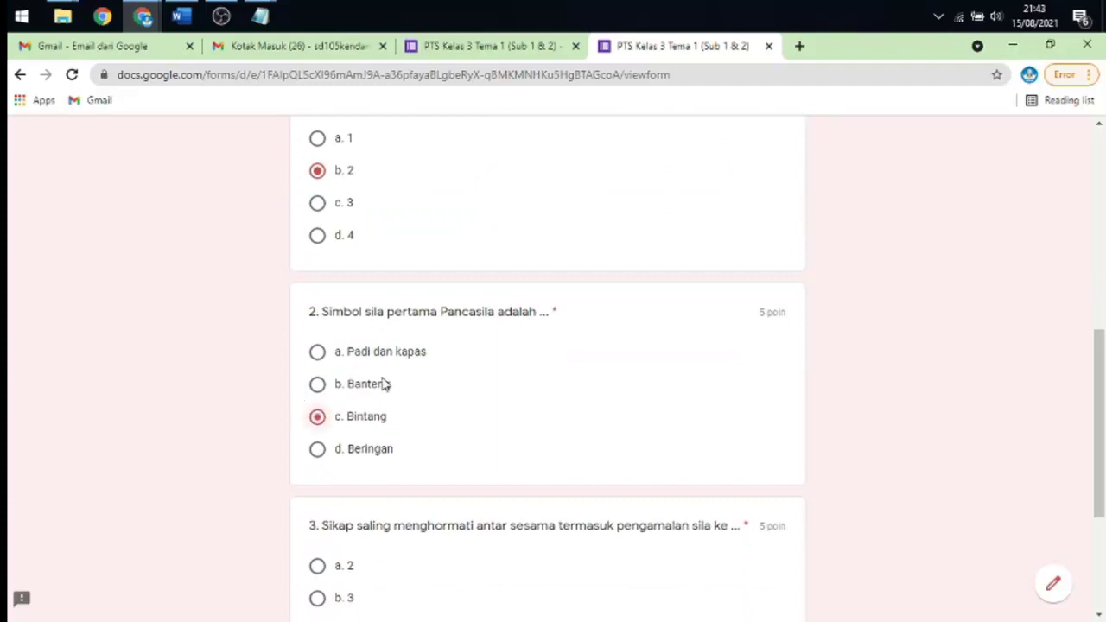
{"action": "scroll", "coordinate": [382, 383], "scroll_direction": "down", "scroll_amount": 3}
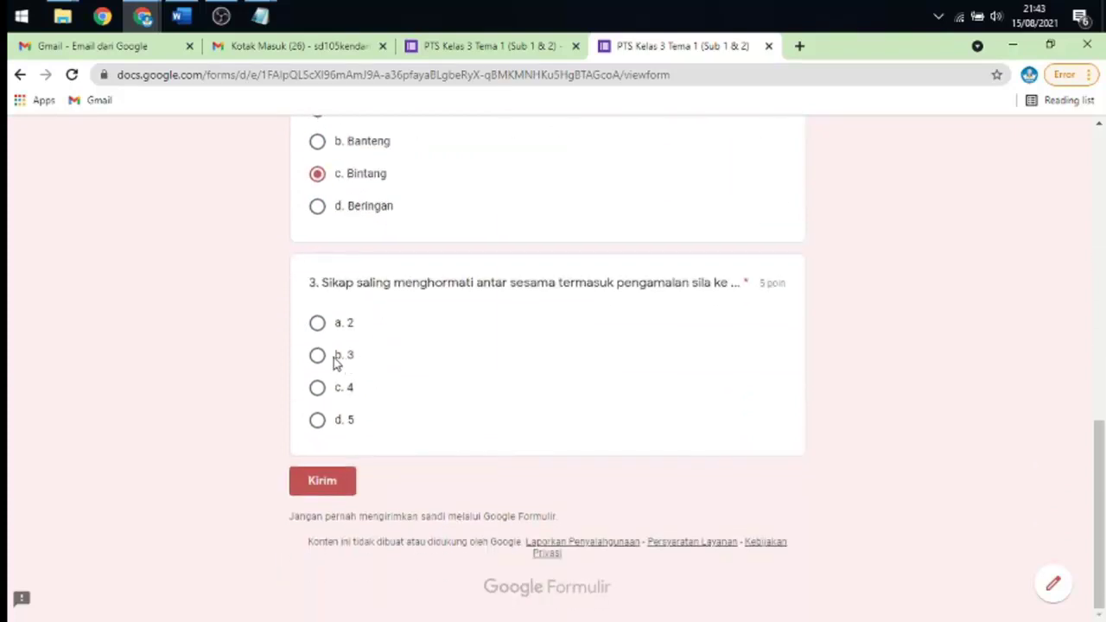
{"action": "left_click", "coordinate": [319, 325]}
{"action": "scroll", "coordinate": [423, 388], "scroll_direction": "up", "scroll_amount": 5}
{"action": "scroll", "coordinate": [423, 384], "scroll_direction": "down", "scroll_amount": 5}
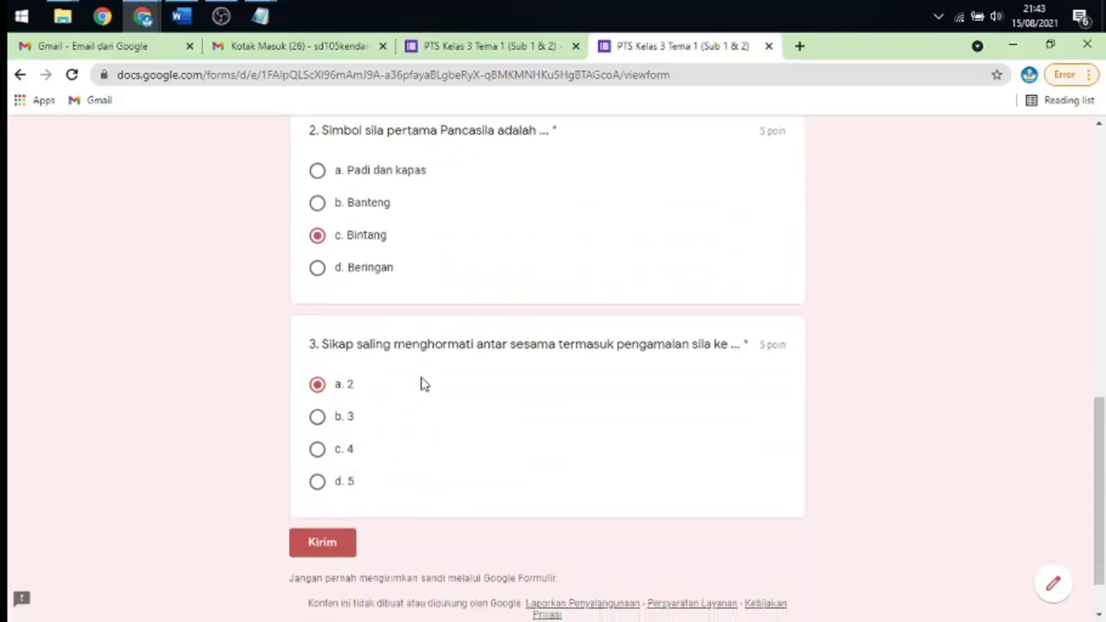
{"action": "left_click", "coordinate": [326, 483]}
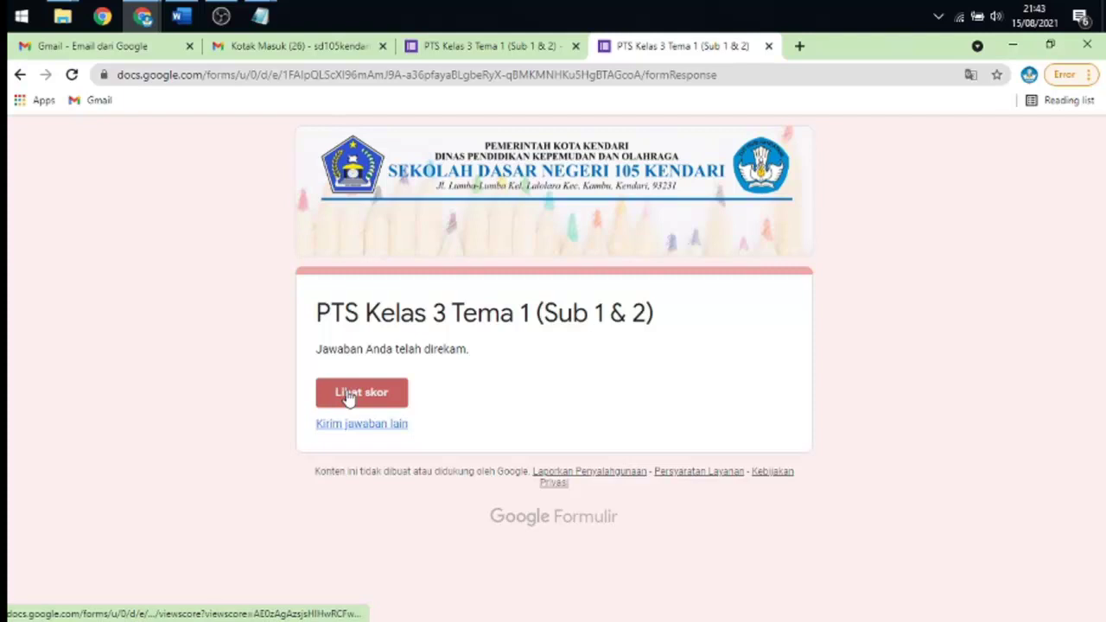
- Open Lihat skor and review the response's 15/15 total, with every question 5/5
{"action": "left_click", "coordinate": [349, 395]}
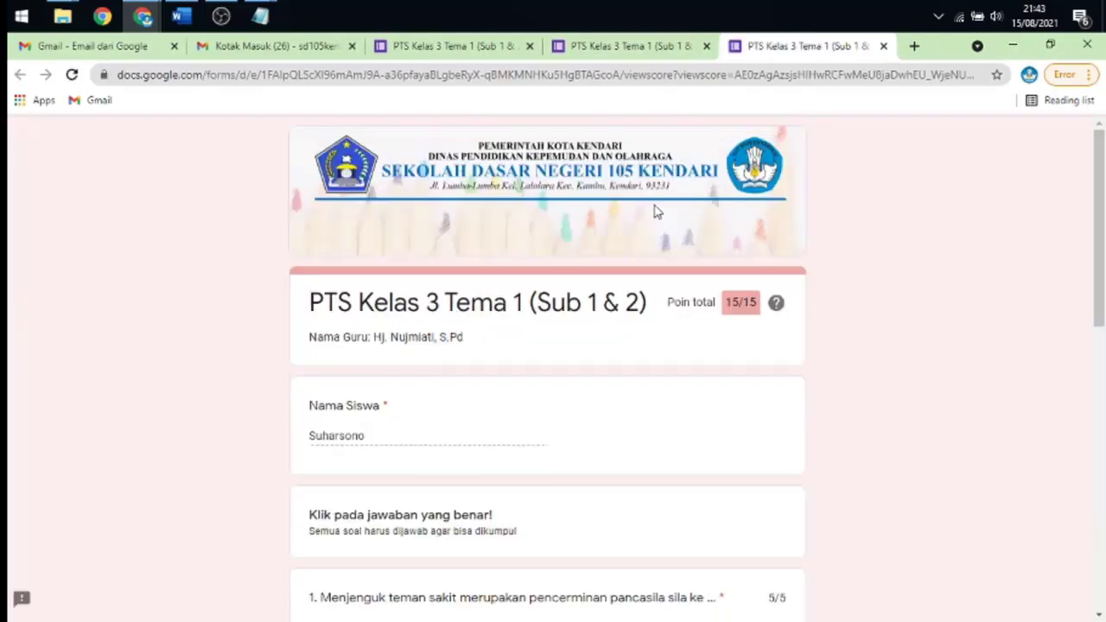
{"action": "scroll", "coordinate": [655, 212], "scroll_direction": "down", "scroll_amount": 2}
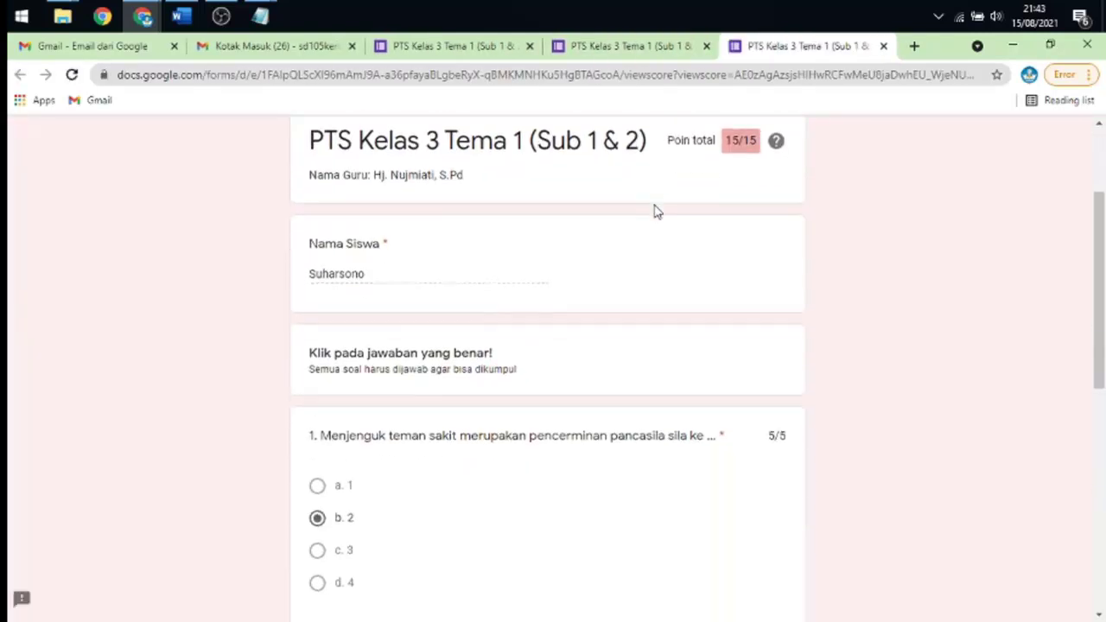
{"action": "scroll", "coordinate": [654, 211], "scroll_direction": "up", "scroll_amount": 2}
{"action": "scroll", "coordinate": [654, 211], "scroll_direction": "down", "scroll_amount": 1}
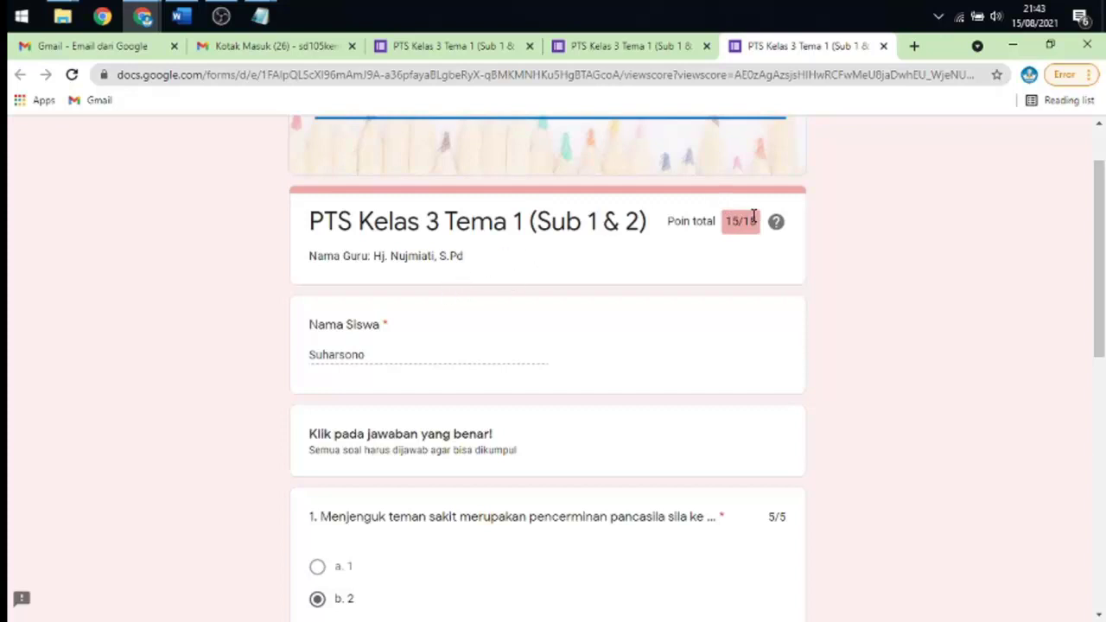
{"action": "scroll", "coordinate": [745, 239], "scroll_direction": "down", "scroll_amount": 2}
{"action": "scroll", "coordinate": [738, 239], "scroll_direction": "up", "scroll_amount": 3}
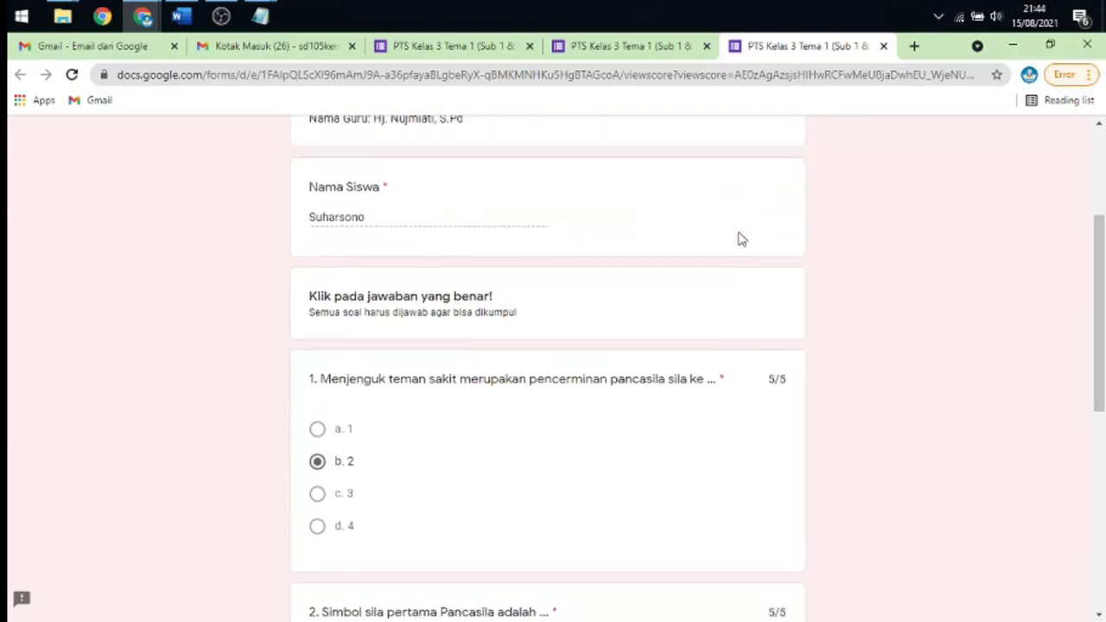
{"action": "scroll", "coordinate": [730, 234], "scroll_direction": "down", "scroll_amount": 4}
{"action": "scroll", "coordinate": [466, 328], "scroll_direction": "up", "scroll_amount": 2}
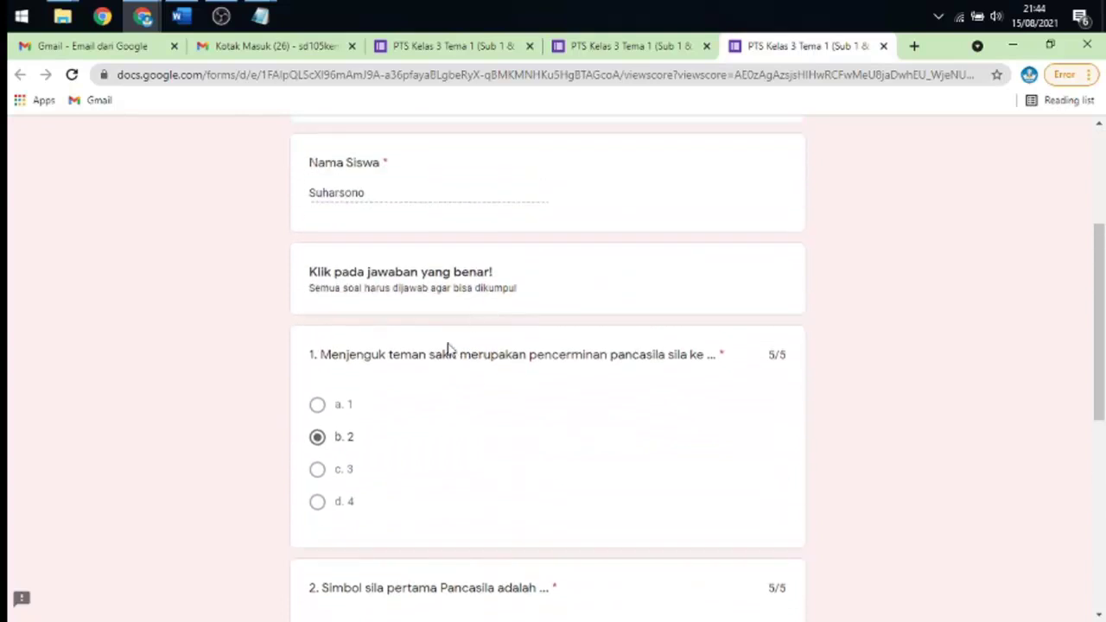
{"action": "scroll", "coordinate": [496, 353], "scroll_direction": "down", "scroll_amount": 3}
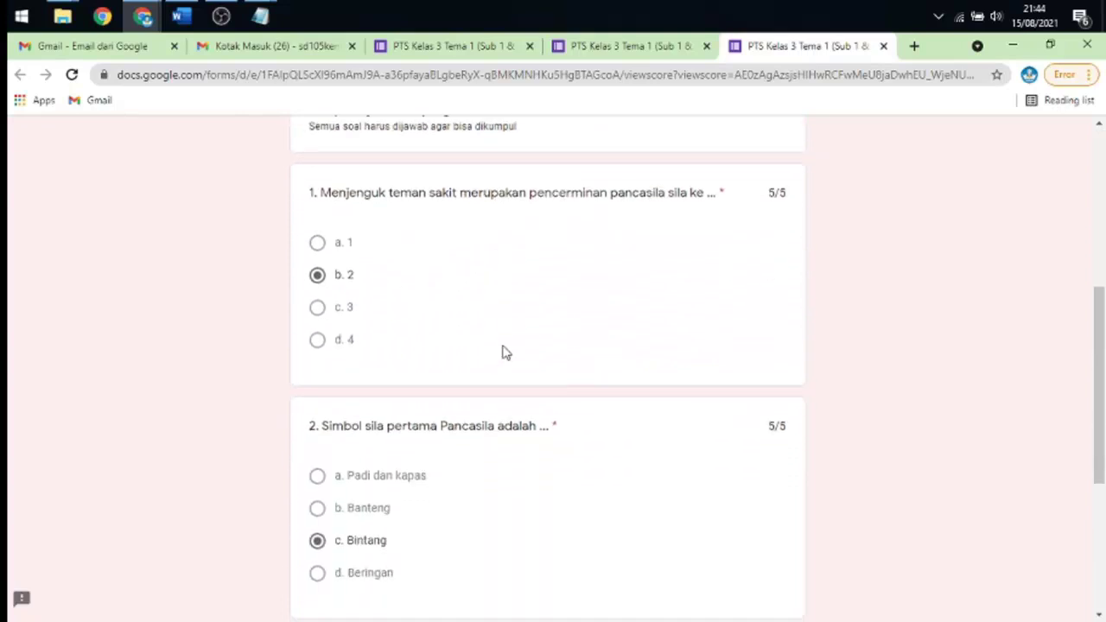
{"action": "scroll", "coordinate": [543, 313], "scroll_direction": "down", "scroll_amount": 3}
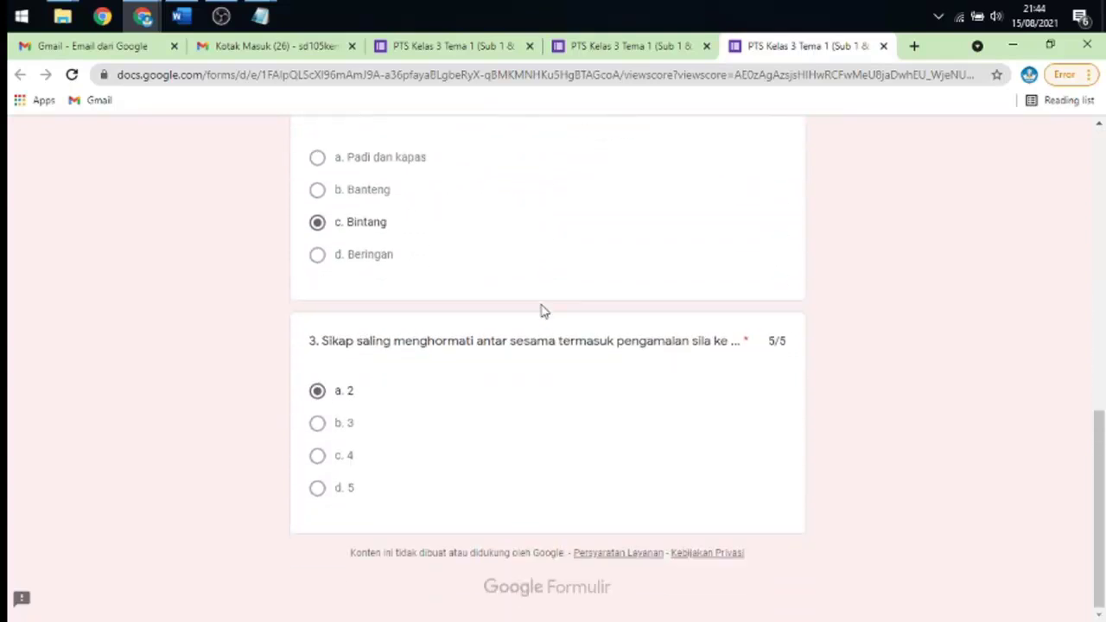
{"action": "scroll", "coordinate": [545, 311], "scroll_direction": "up", "scroll_amount": 5}
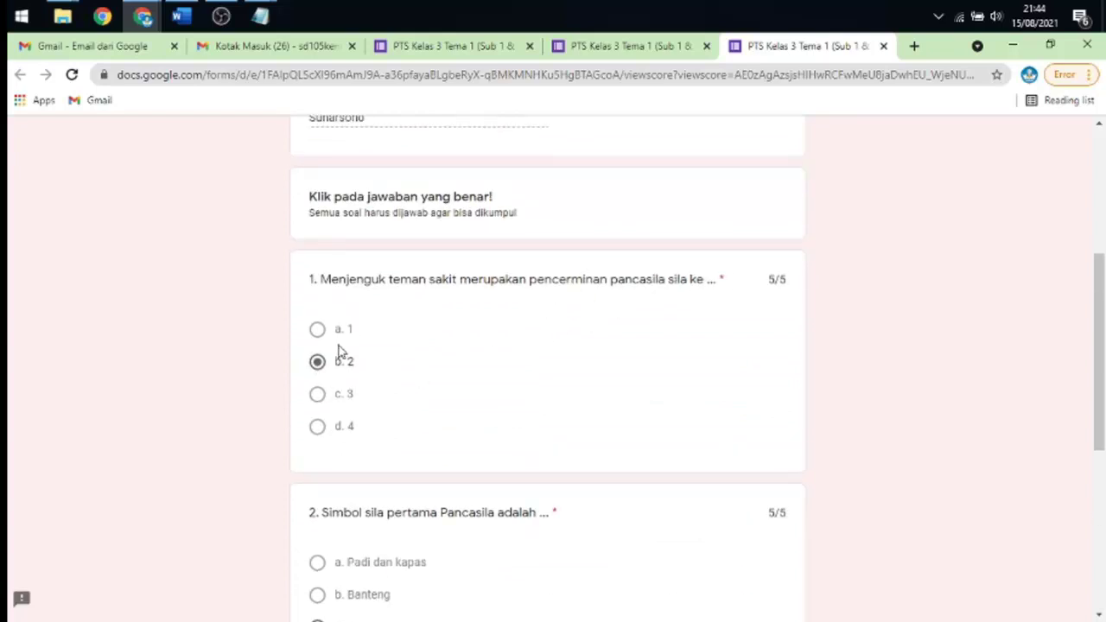
{"action": "scroll", "coordinate": [454, 325], "scroll_direction": "down", "scroll_amount": 2}
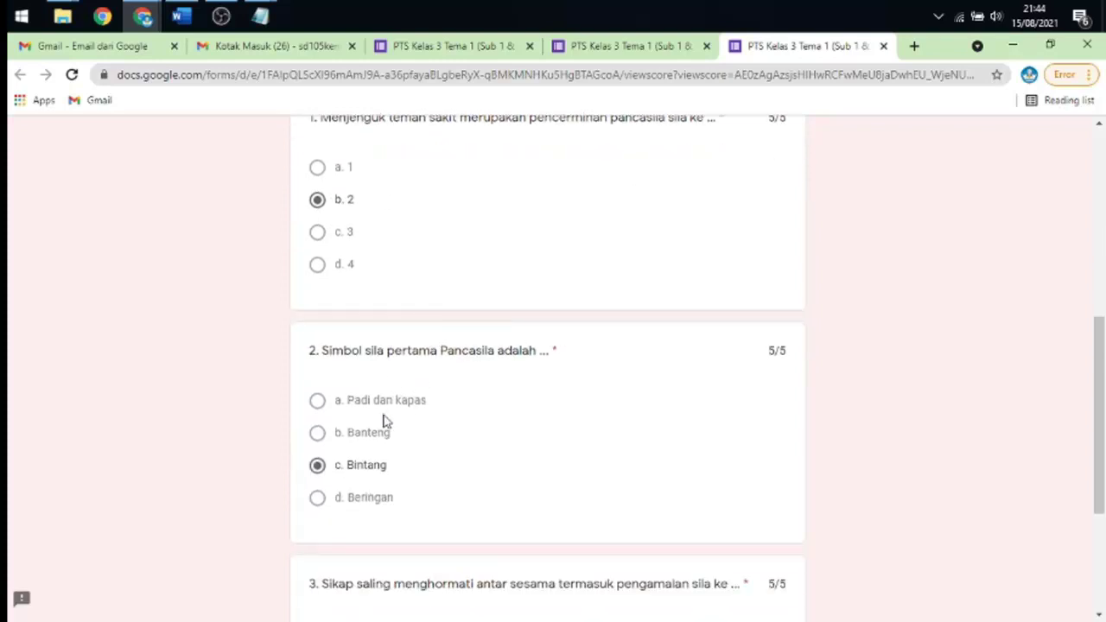
{"action": "scroll", "coordinate": [388, 461], "scroll_direction": "down", "scroll_amount": 3}
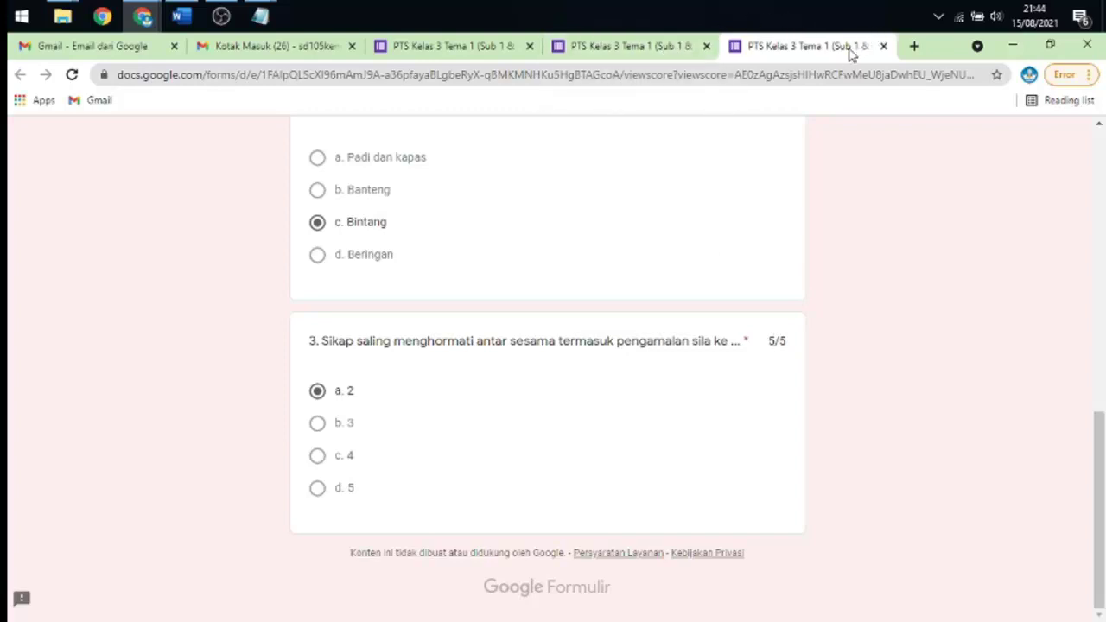
{"action": "scroll", "coordinate": [591, 298], "scroll_direction": "up", "scroll_amount": 5}
{"action": "scroll", "coordinate": [594, 298], "scroll_direction": "up", "scroll_amount": 3}
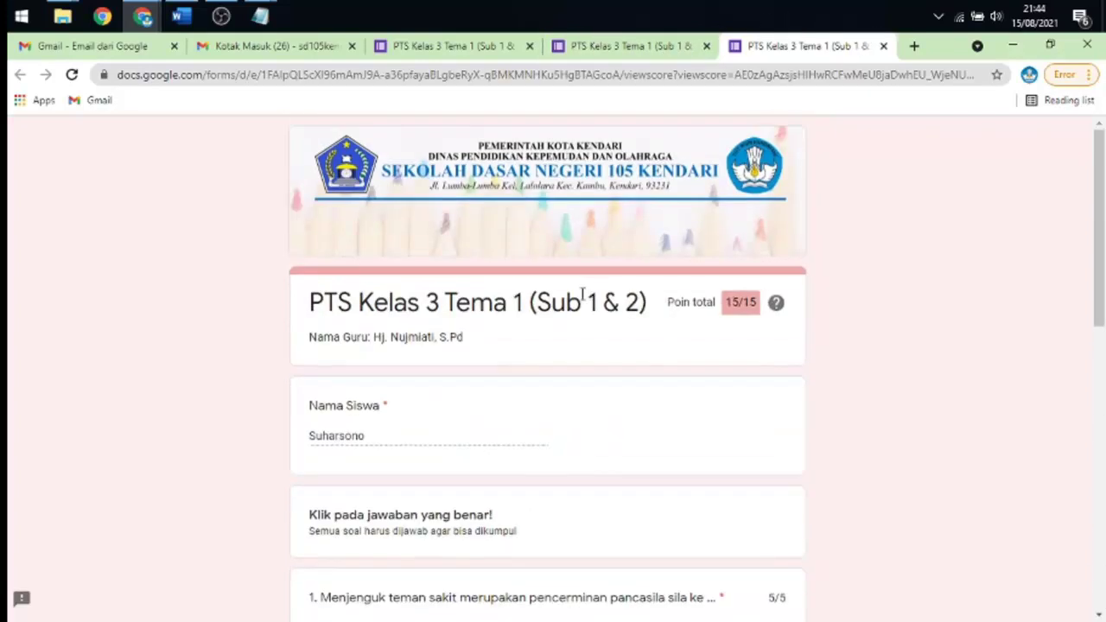
{"action": "scroll", "coordinate": [604, 285], "scroll_direction": "down", "scroll_amount": 8}
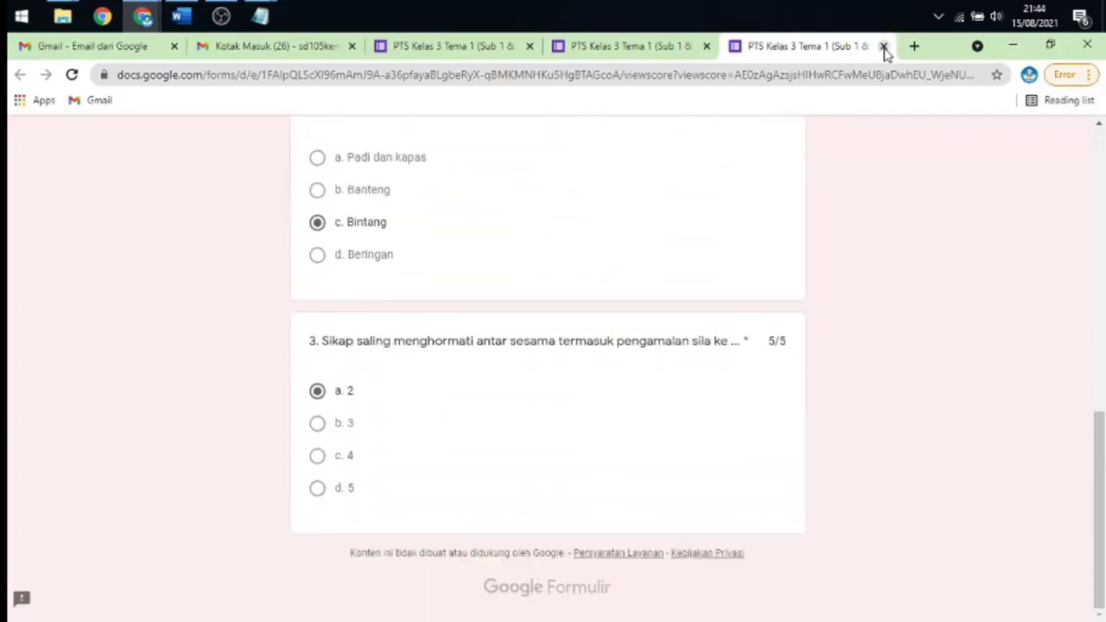
- Close the score tab, start another response, and enter a student name
{"action": "left_click", "coordinate": [883, 46]}
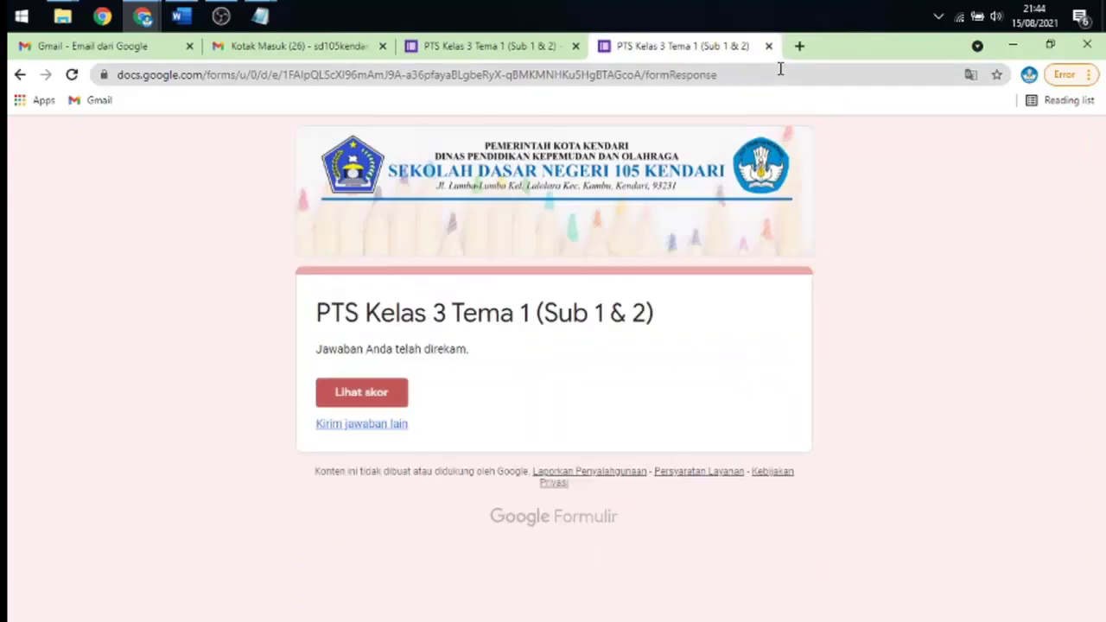
{"action": "left_click", "coordinate": [361, 425]}
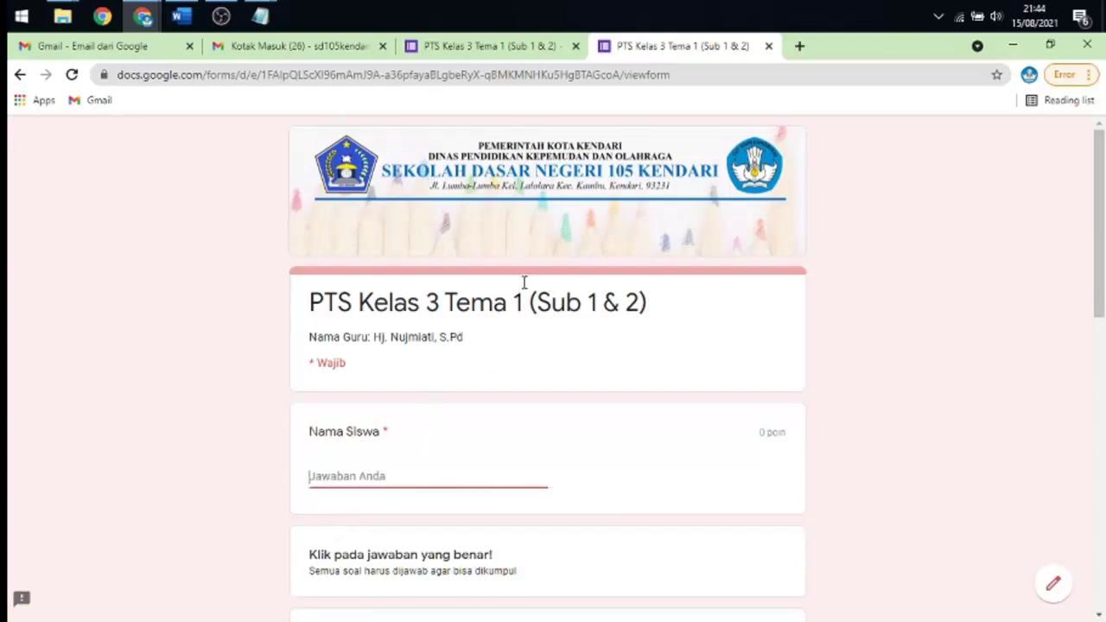
{"action": "scroll", "coordinate": [778, 165], "scroll_direction": "down", "scroll_amount": 4}
{"action": "scroll", "coordinate": [640, 207], "scroll_direction": "up", "scroll_amount": 3}
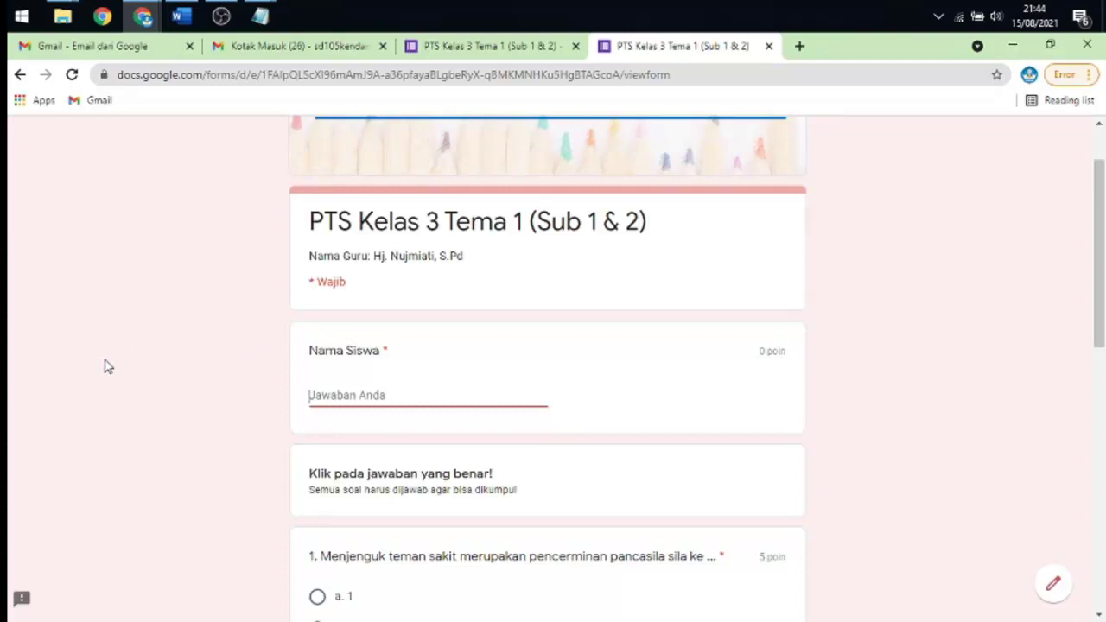
{"action": "type", "text": "Budi"}
- Answer questions 1–3 with d. 4, c. Bintang and c. 4, then submit
{"action": "scroll", "coordinate": [119, 357], "scroll_direction": "down", "scroll_amount": 3}
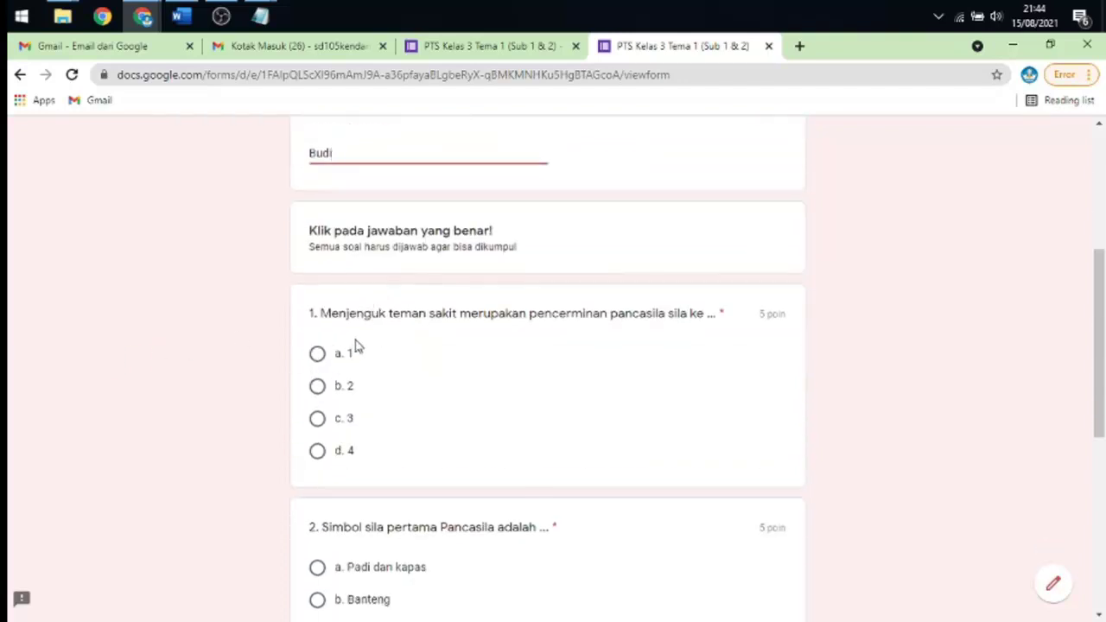
{"action": "left_click", "coordinate": [318, 451]}
{"action": "scroll", "coordinate": [428, 384], "scroll_direction": "down", "scroll_amount": 3}
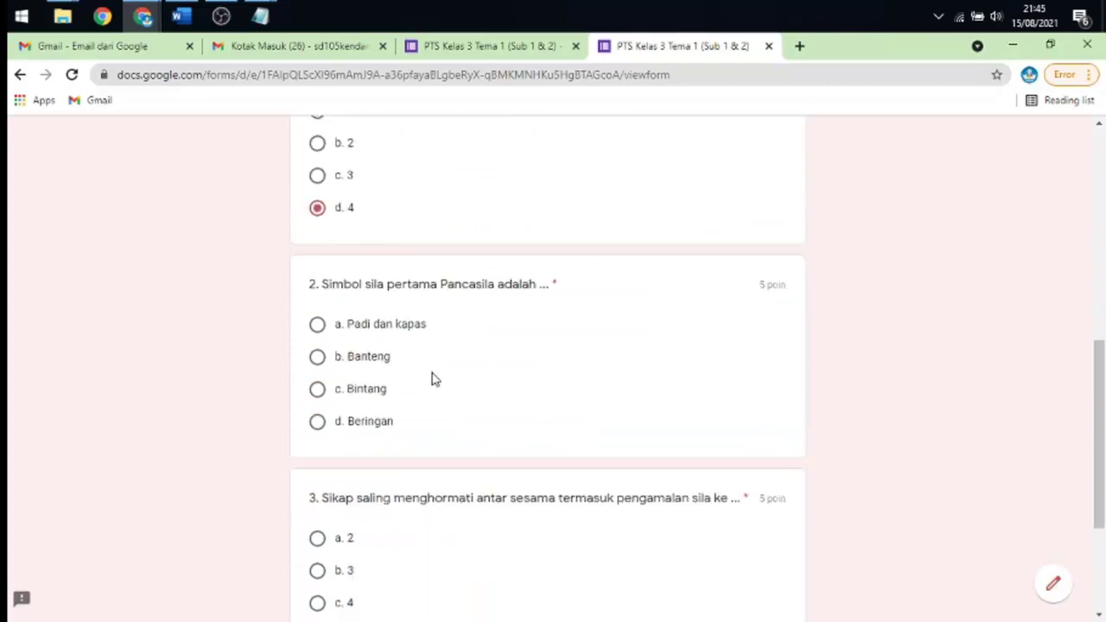
{"action": "left_click", "coordinate": [318, 390]}
{"action": "scroll", "coordinate": [406, 375], "scroll_direction": "down", "scroll_amount": 3}
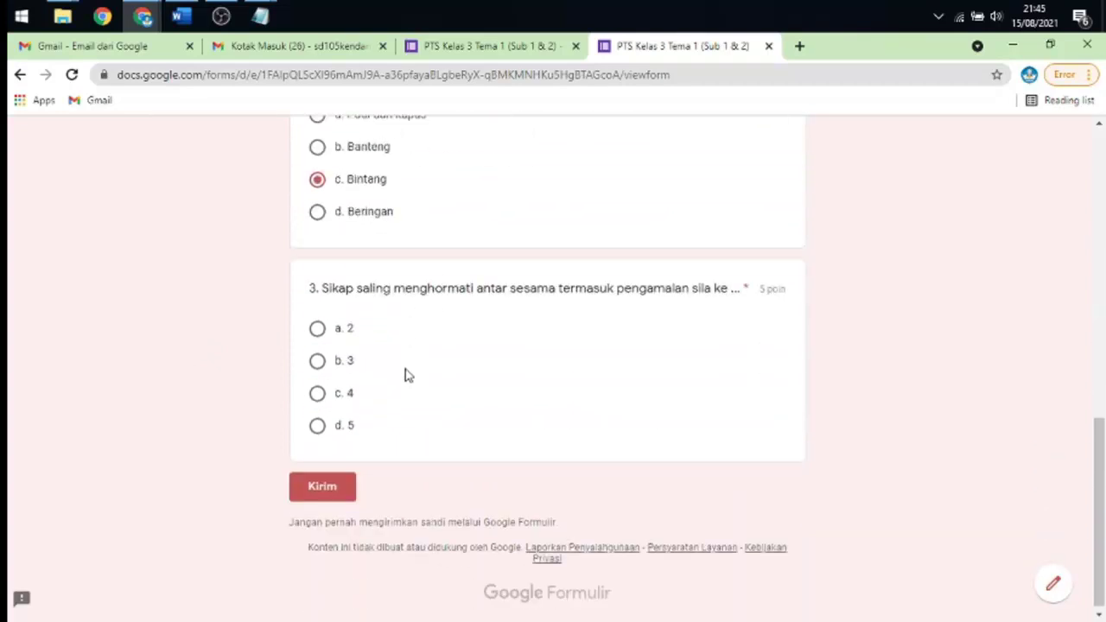
{"action": "left_click", "coordinate": [318, 389]}
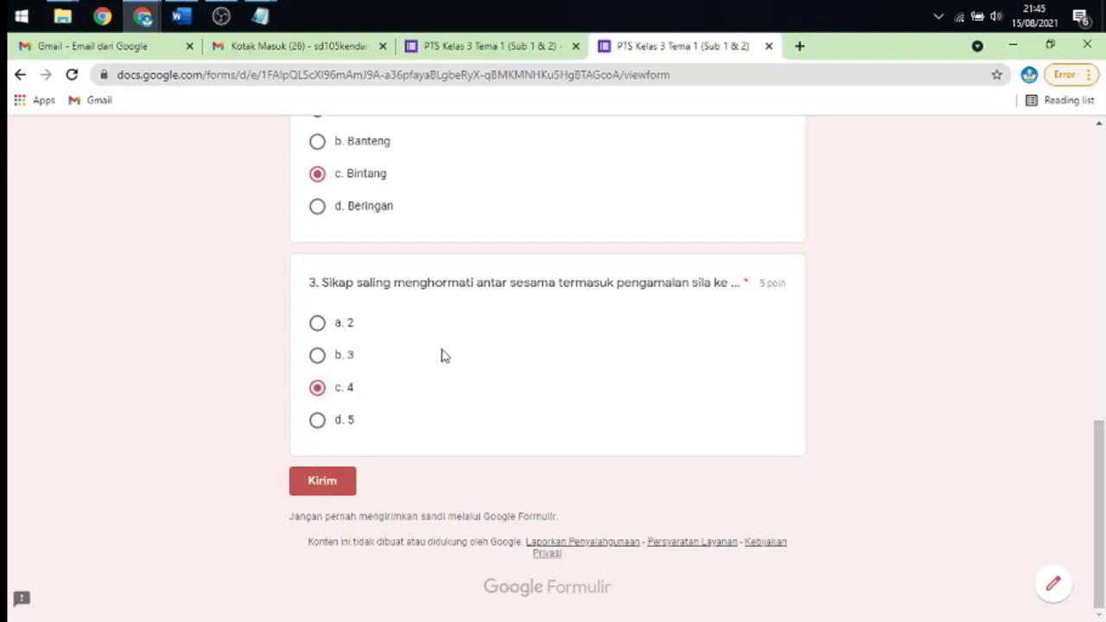
{"action": "scroll", "coordinate": [459, 352], "scroll_direction": "up", "scroll_amount": 10}
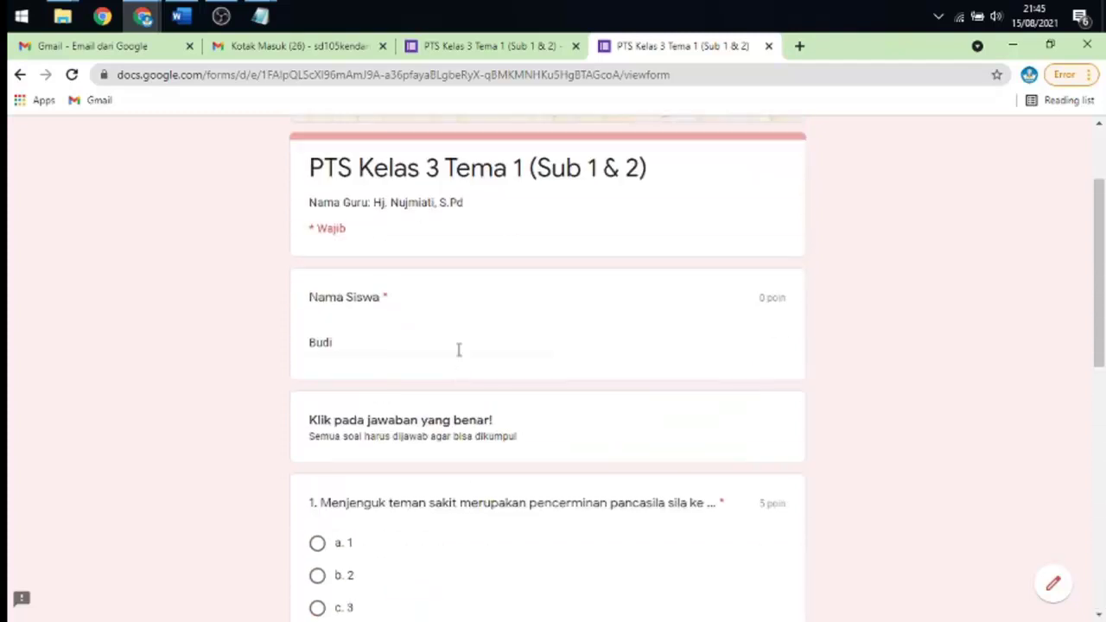
{"action": "scroll", "coordinate": [467, 334], "scroll_direction": "down", "scroll_amount": 10}
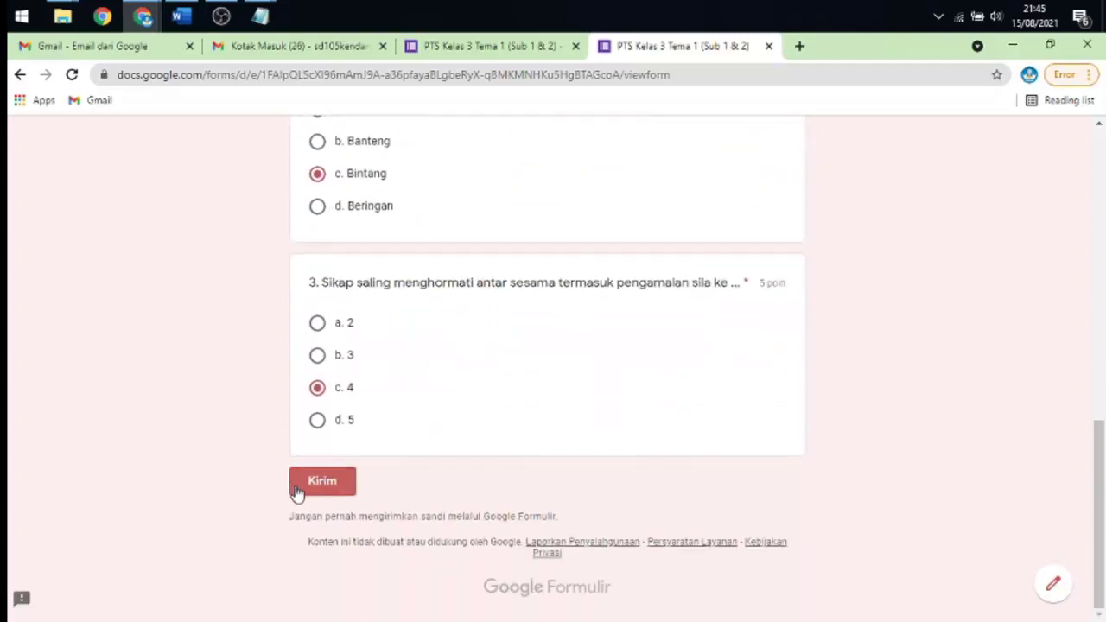
{"action": "left_click", "coordinate": [315, 481]}
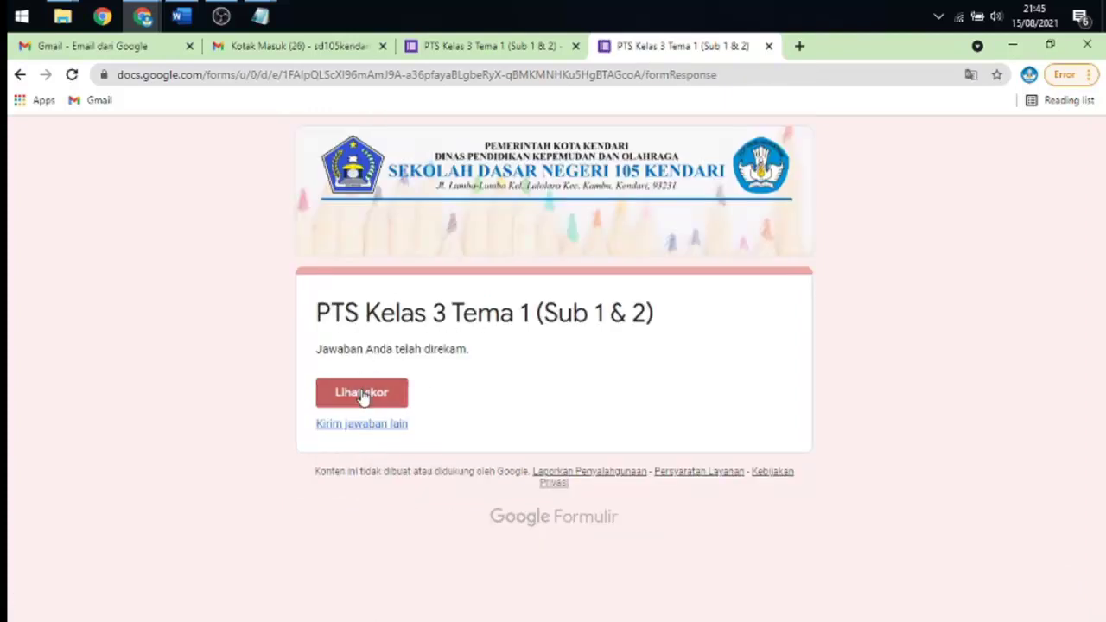
- Review the second response's 5/15 score, noting question 1's 0/5, then return to the confirmation tab
{"action": "left_click", "coordinate": [360, 393]}
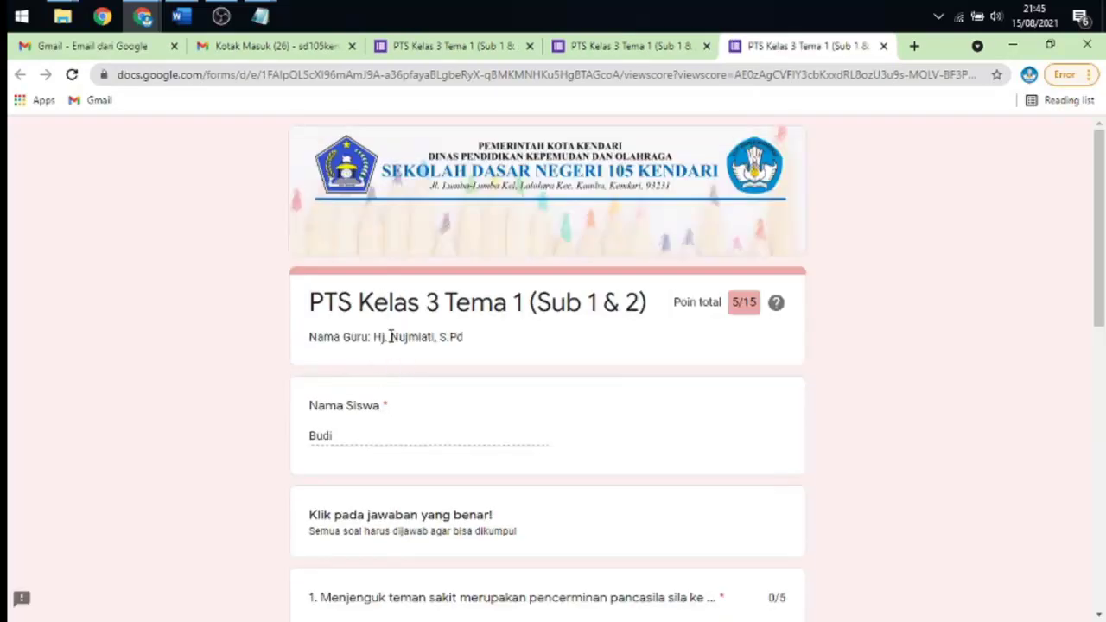
{"action": "scroll", "coordinate": [456, 297], "scroll_direction": "down", "scroll_amount": 1}
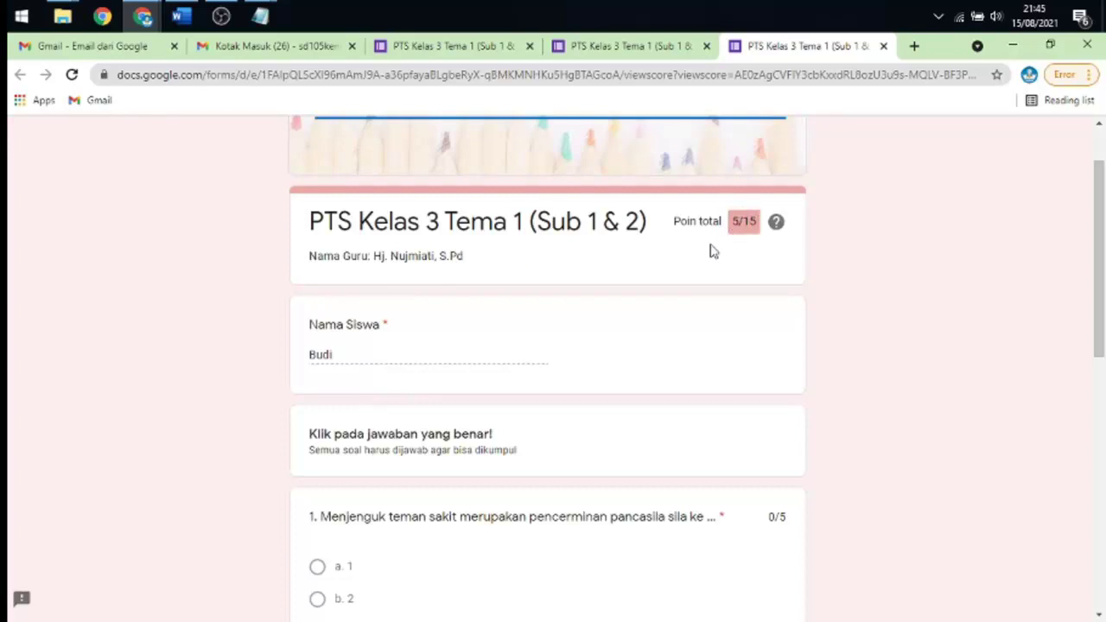
{"action": "scroll", "coordinate": [712, 250], "scroll_direction": "down", "scroll_amount": 3}
{"action": "scroll", "coordinate": [374, 368], "scroll_direction": "down", "scroll_amount": 1}
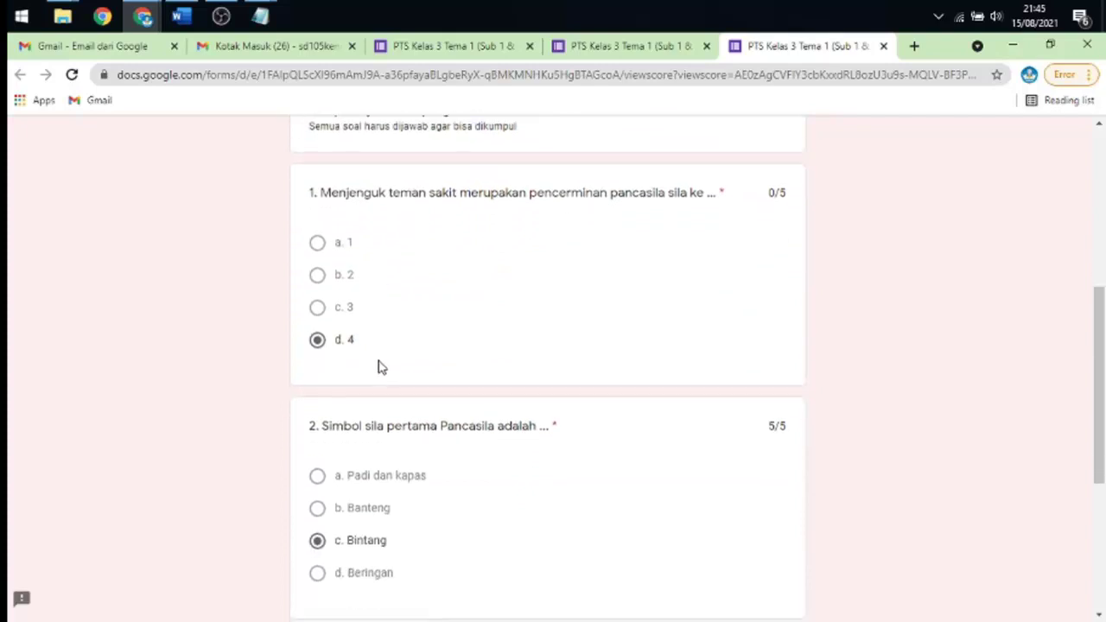
{"action": "left_click_drag", "start_coordinate": [767, 194], "coordinate": [787, 195]}
{"action": "scroll", "coordinate": [516, 274], "scroll_direction": "down", "scroll_amount": 3}
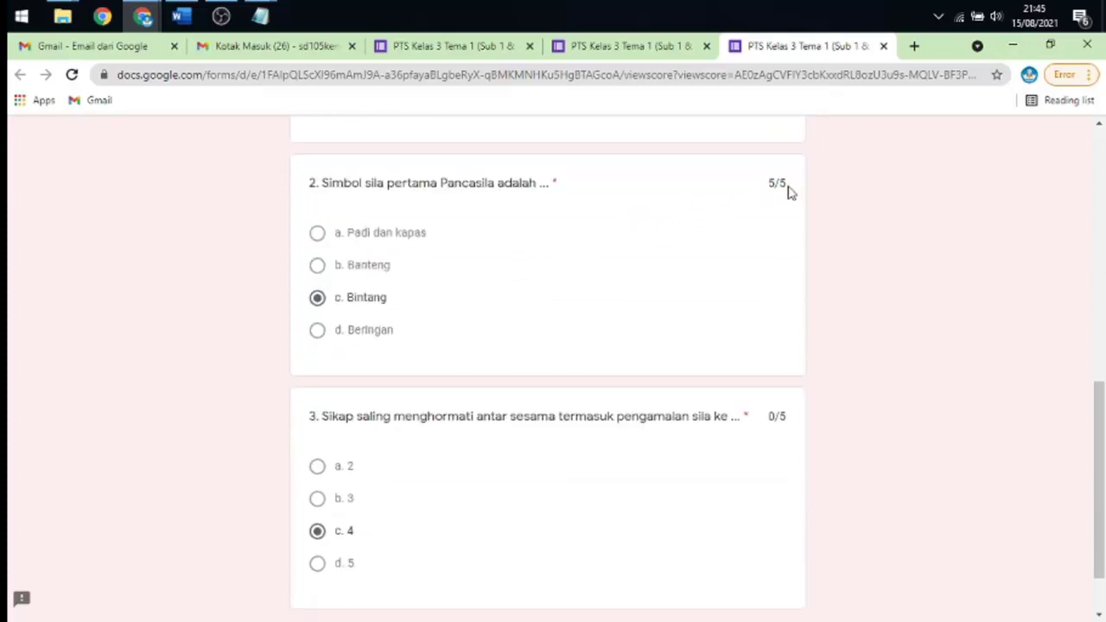
{"action": "scroll", "coordinate": [735, 257], "scroll_direction": "down", "scroll_amount": 1}
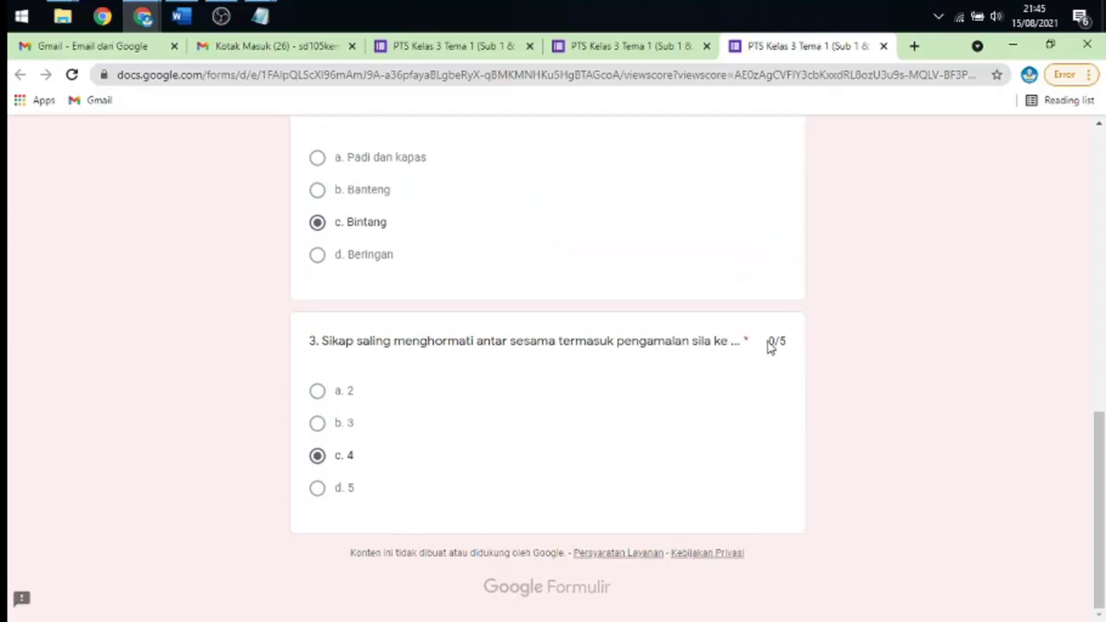
{"action": "left_click_drag", "start_coordinate": [766, 343], "coordinate": [787, 346]}
{"action": "scroll", "coordinate": [758, 306], "scroll_direction": "up", "scroll_amount": 1}
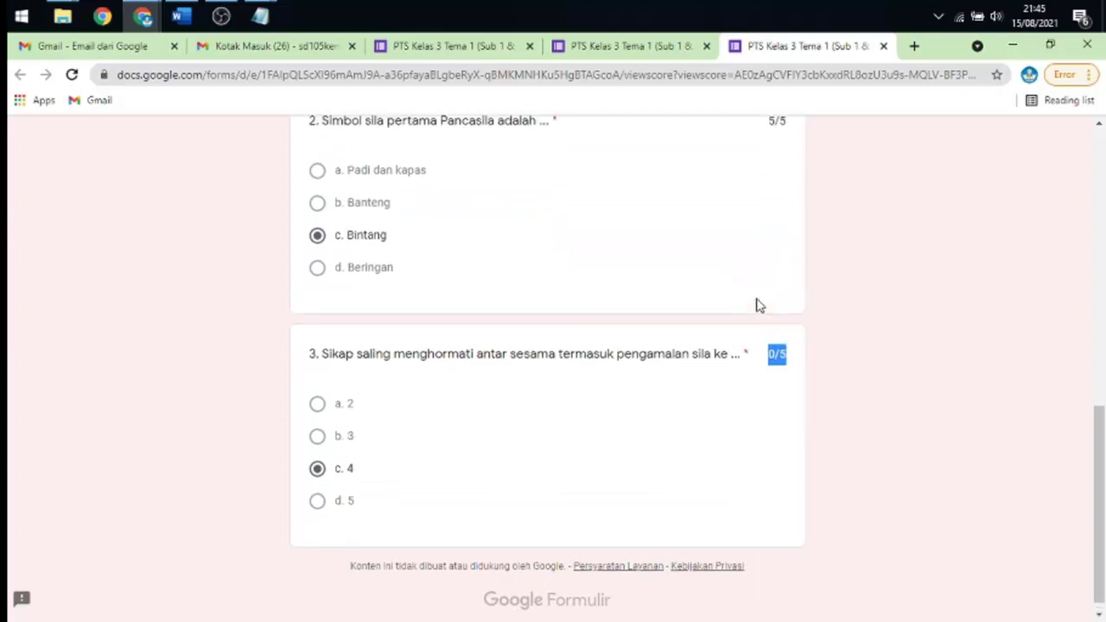
{"action": "scroll", "coordinate": [758, 305], "scroll_direction": "up", "scroll_amount": 5}
{"action": "scroll", "coordinate": [758, 301], "scroll_direction": "up", "scroll_amount": 4}
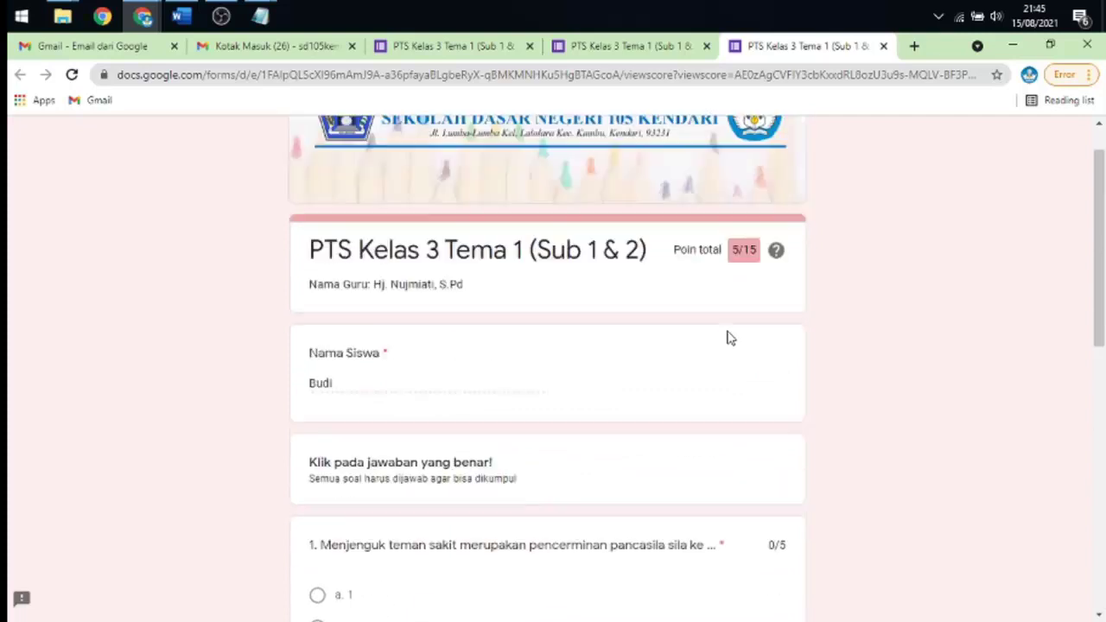
{"action": "left_click", "coordinate": [625, 47]}
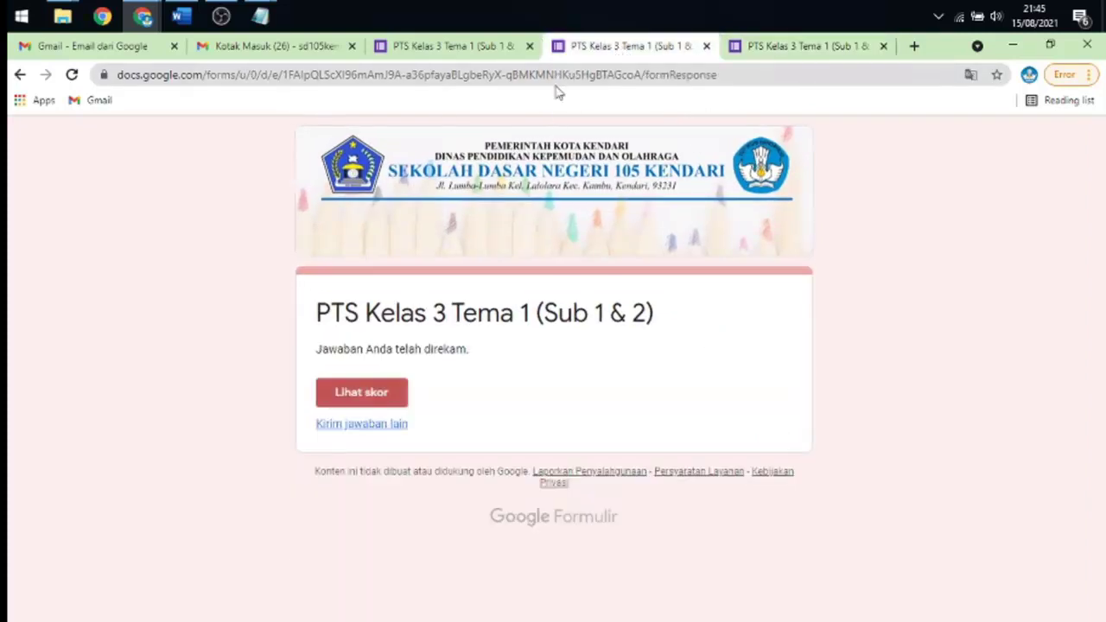
- Return to the quiz editor and review the Jawaban summary: 2 responses, average 10/15, range 5–15
{"action": "left_click", "coordinate": [467, 49]}
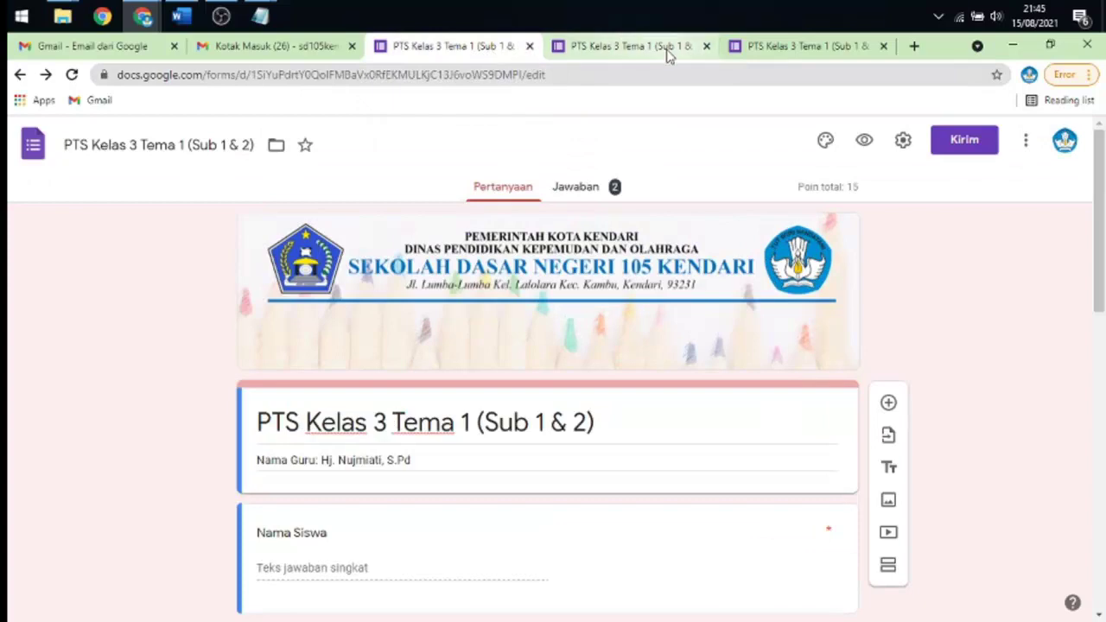
{"action": "left_click", "coordinate": [223, 16]}
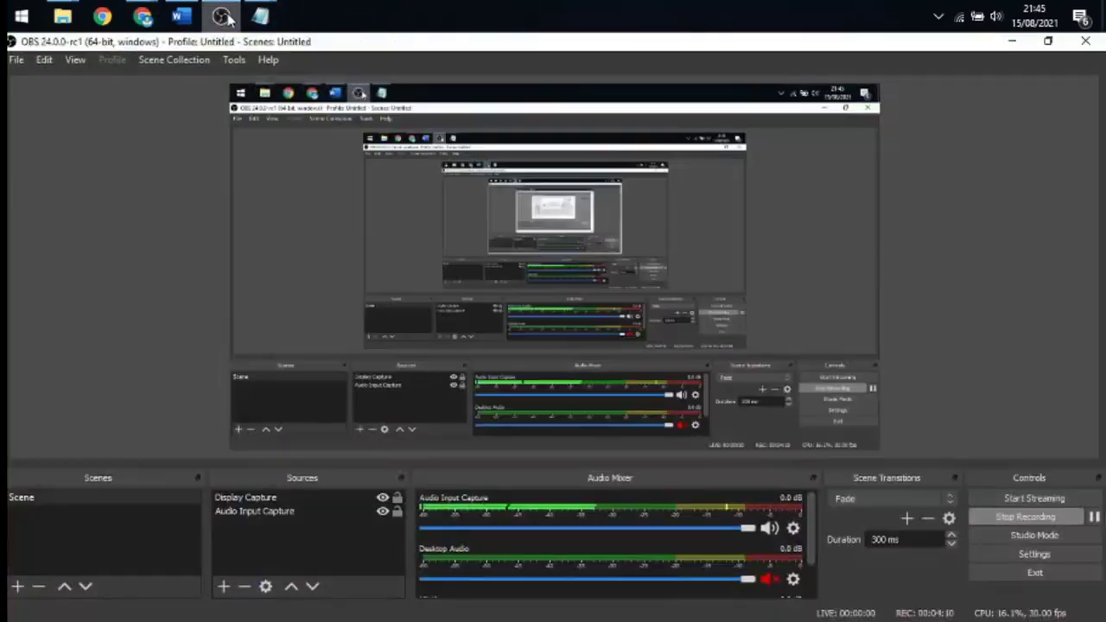
{"action": "left_click", "coordinate": [223, 17]}
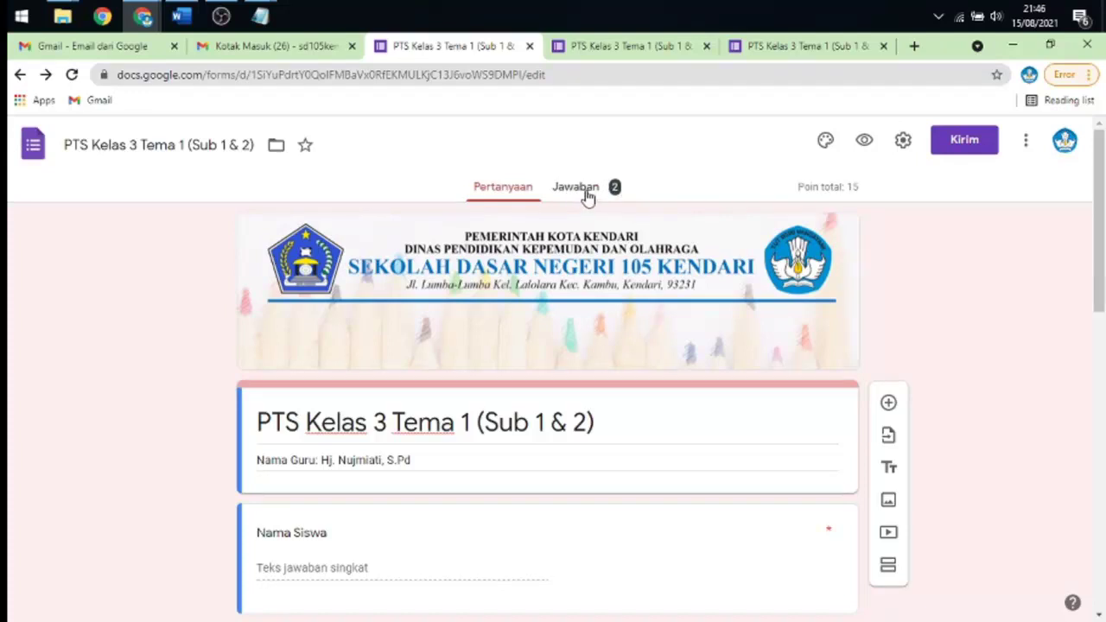
{"action": "left_click", "coordinate": [587, 191]}
{"action": "scroll", "coordinate": [743, 168], "scroll_direction": "down", "scroll_amount": 1}
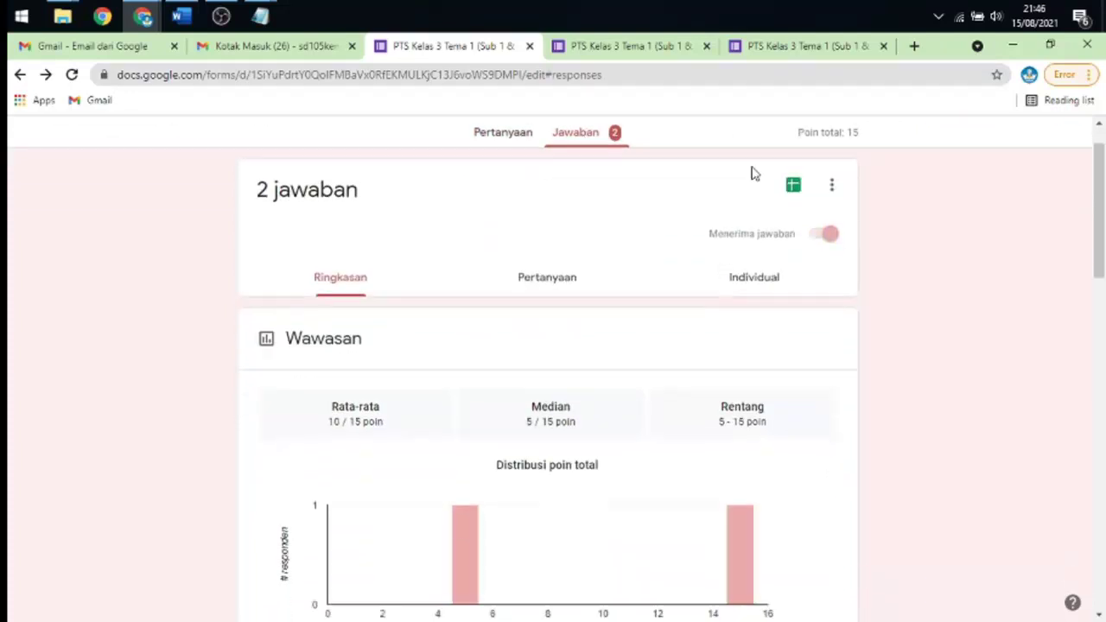
{"action": "scroll", "coordinate": [752, 174], "scroll_direction": "down", "scroll_amount": 3}
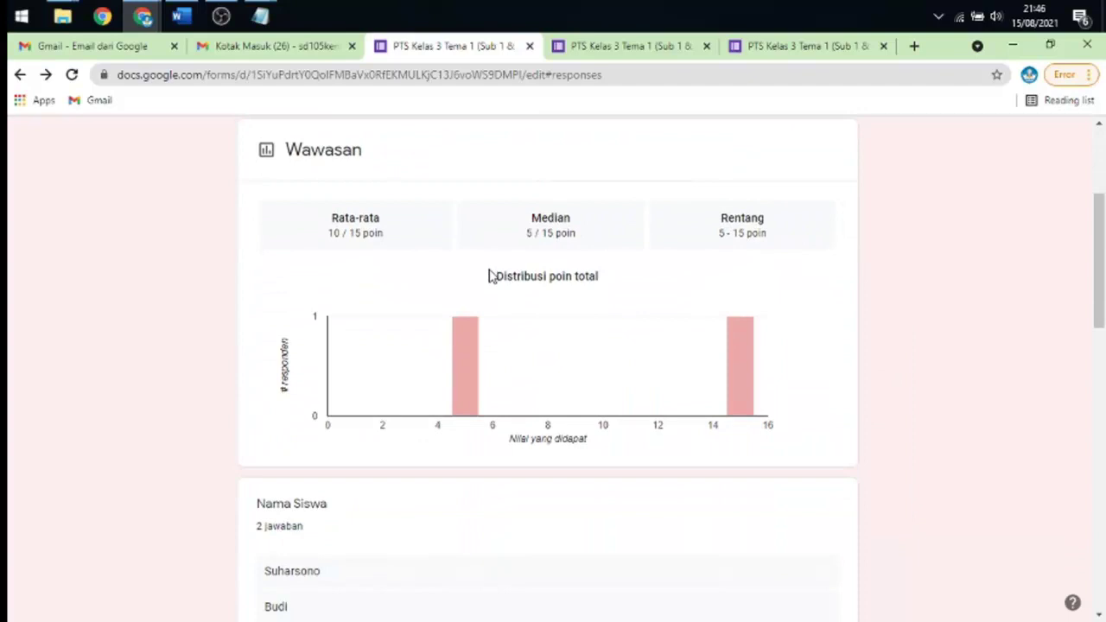
{"action": "scroll", "coordinate": [490, 276], "scroll_direction": "up", "scroll_amount": 3}
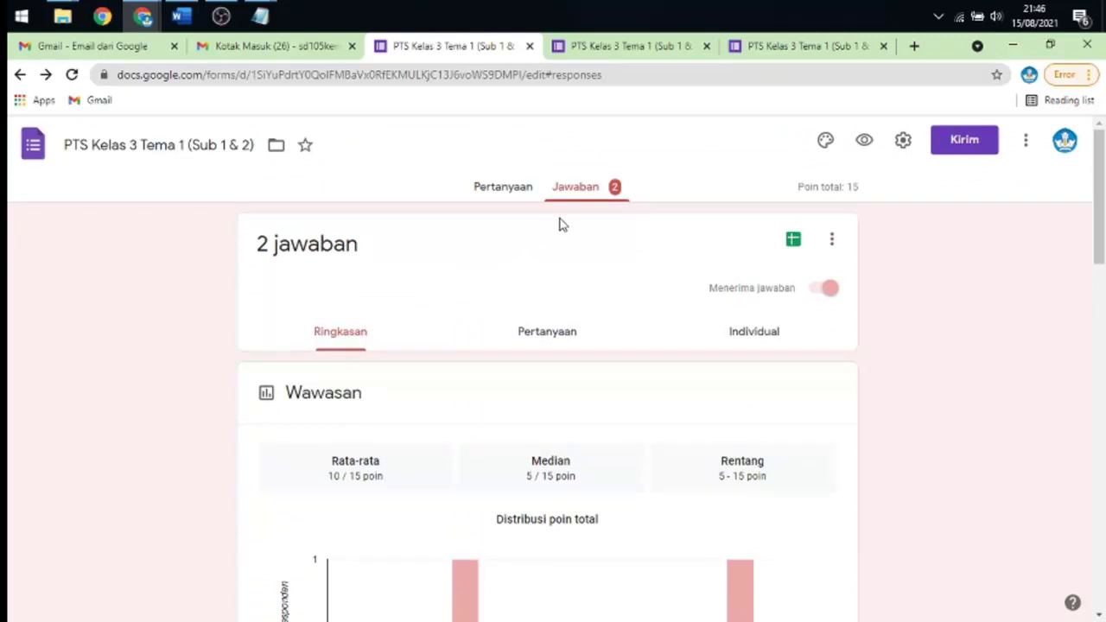
{"action": "scroll", "coordinate": [566, 232], "scroll_direction": "down", "scroll_amount": 3}
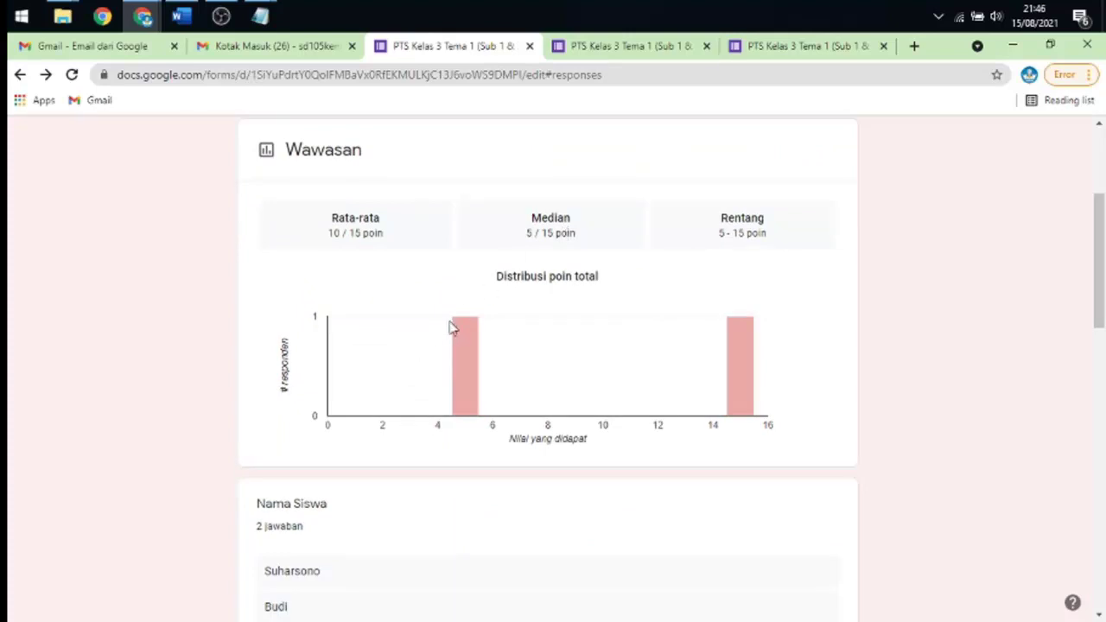
{"action": "scroll", "coordinate": [452, 328], "scroll_direction": "down", "scroll_amount": 2}
{"action": "scroll", "coordinate": [459, 327], "scroll_direction": "up", "scroll_amount": 2}
{"action": "scroll", "coordinate": [346, 367], "scroll_direction": "down", "scroll_amount": 2}
{"action": "scroll", "coordinate": [343, 364], "scroll_direction": "down", "scroll_amount": 2}
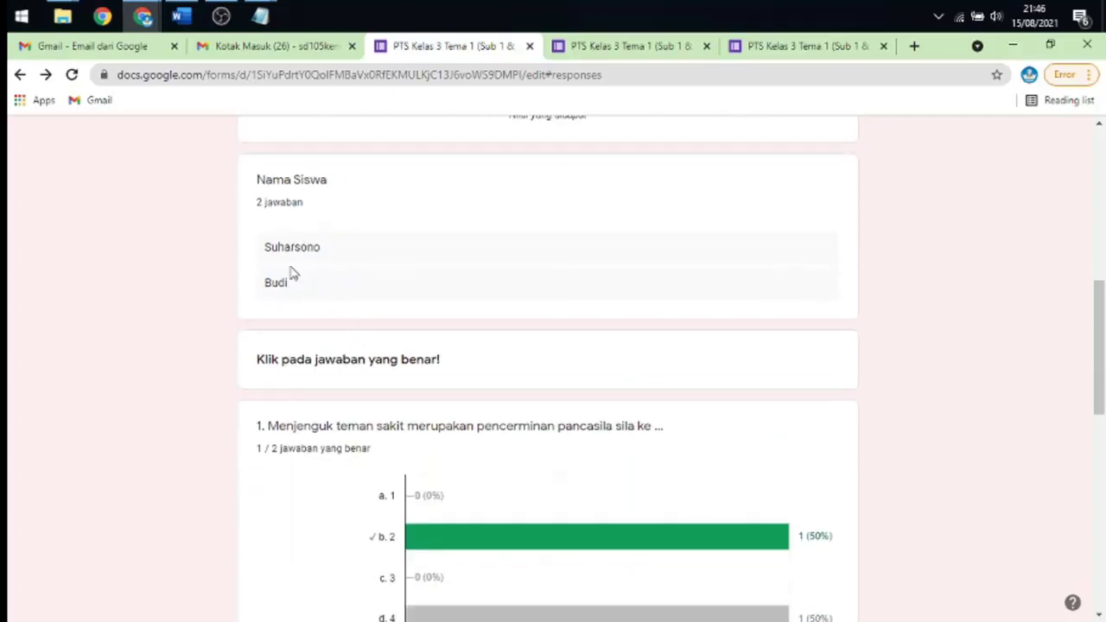
{"action": "scroll", "coordinate": [285, 358], "scroll_direction": "down", "scroll_amount": 3}
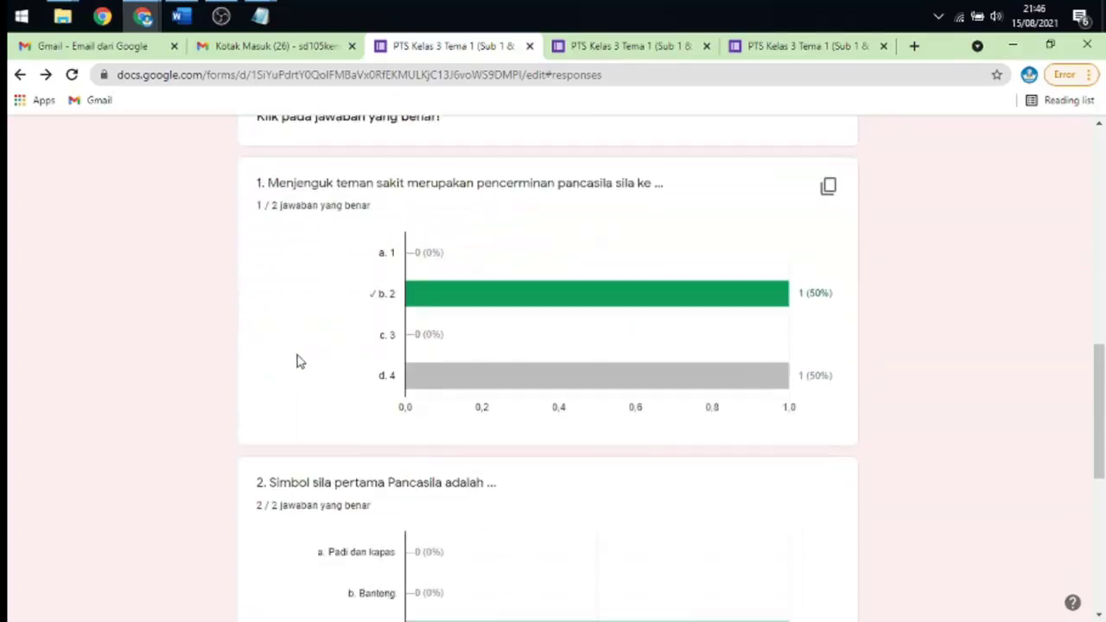
{"action": "scroll", "coordinate": [350, 325], "scroll_direction": "up", "scroll_amount": 2}
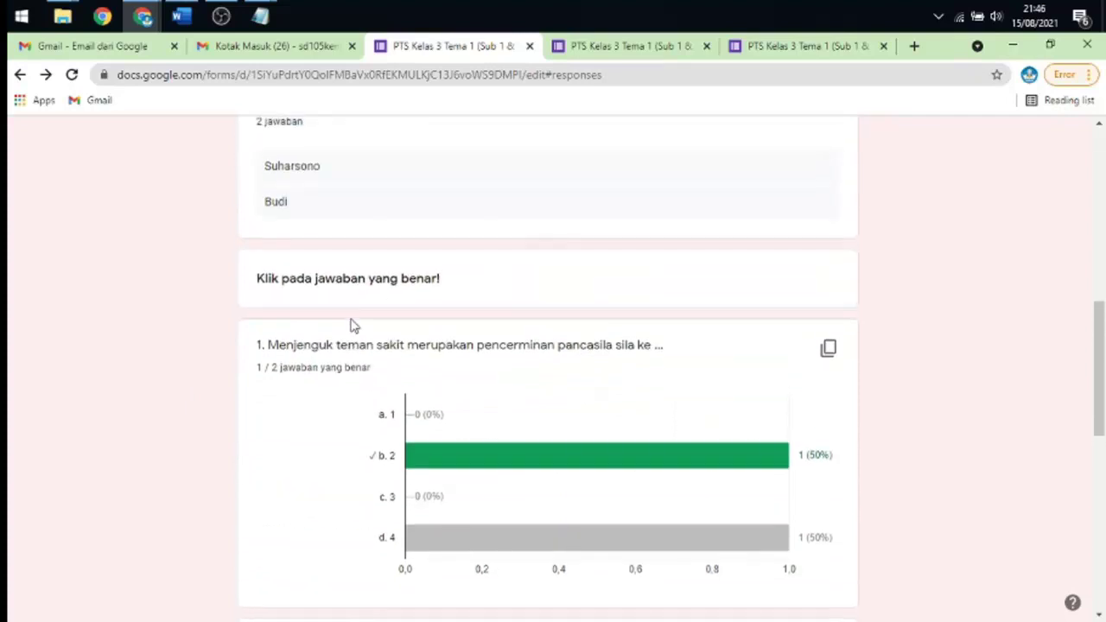
{"action": "scroll", "coordinate": [398, 285], "scroll_direction": "down", "scroll_amount": 1}
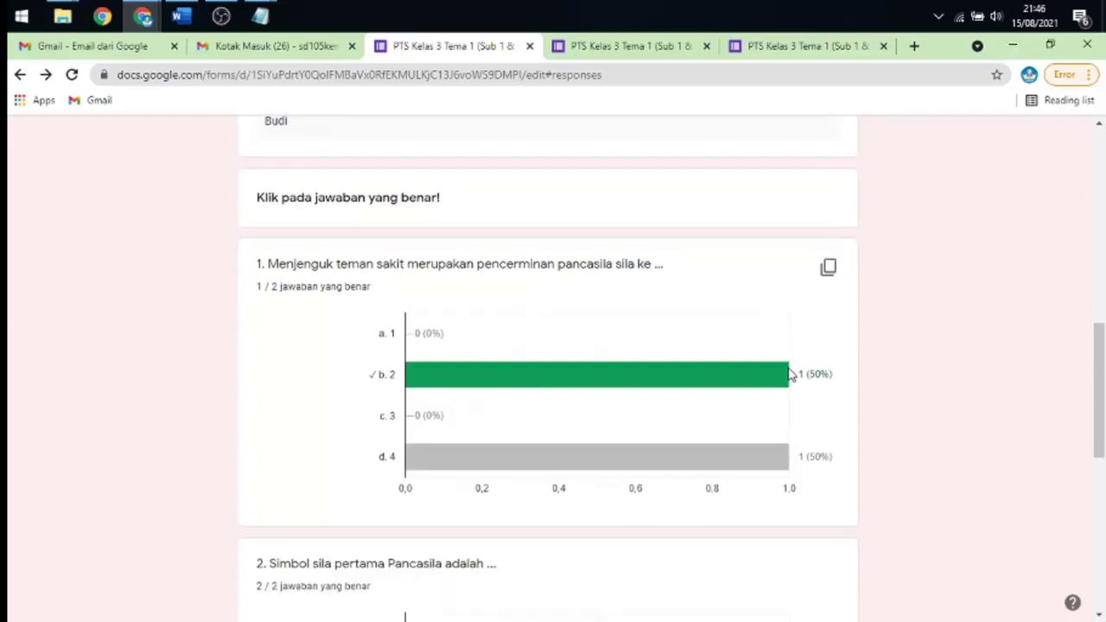
{"action": "mouse_move", "coordinate": [518, 384]}
{"action": "mouse_move", "coordinate": [762, 381]}
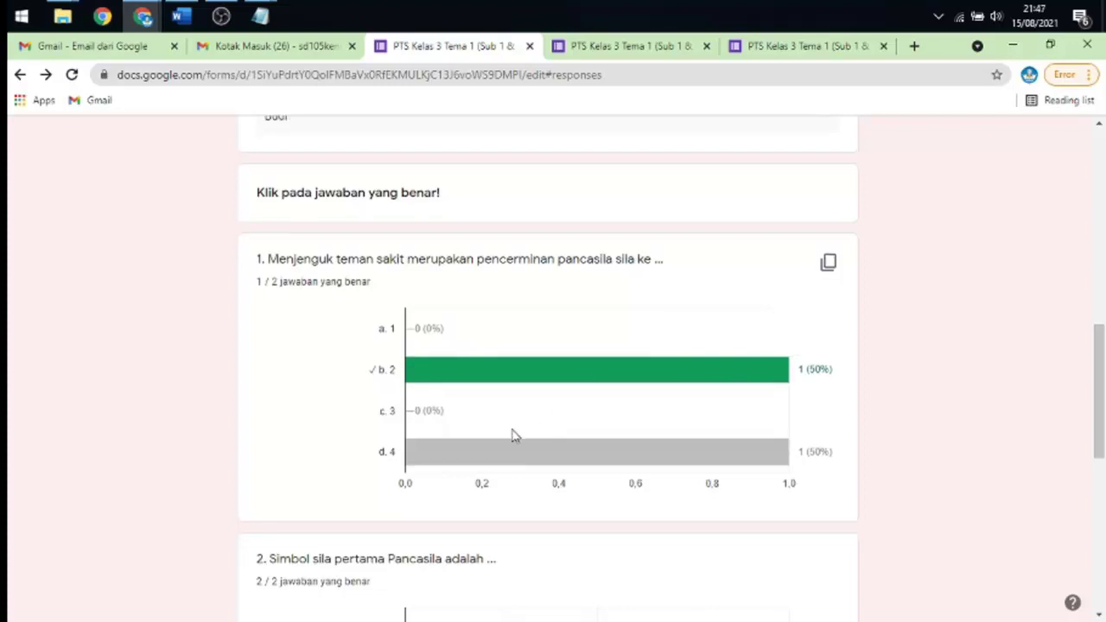
{"action": "scroll", "coordinate": [518, 424], "scroll_direction": "down", "scroll_amount": 2}
{"action": "scroll", "coordinate": [519, 375], "scroll_direction": "up", "scroll_amount": 2}
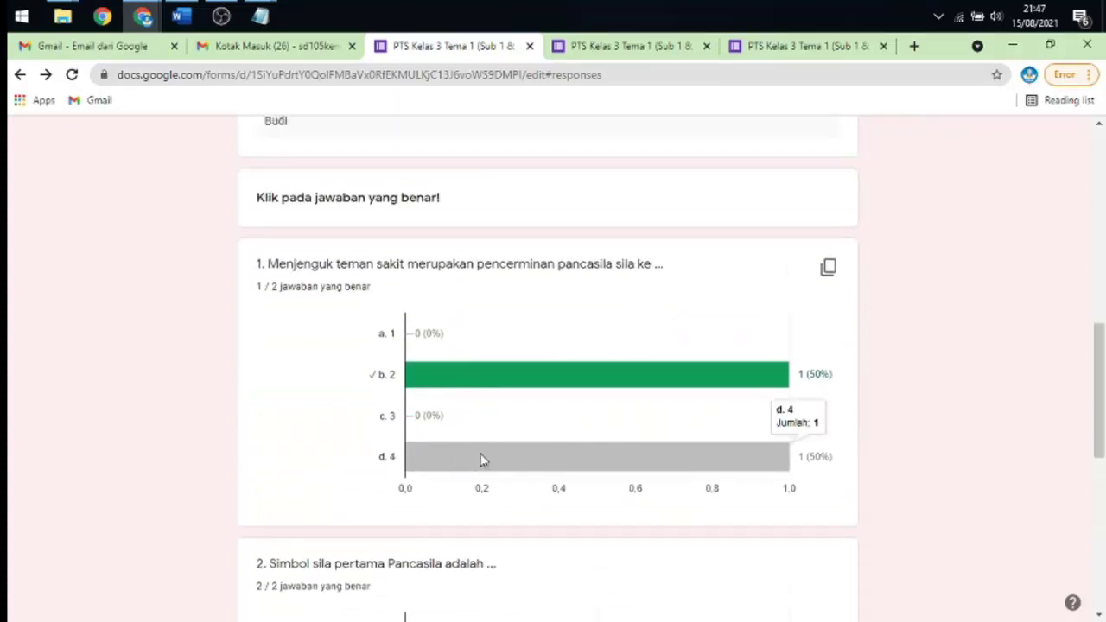
{"action": "mouse_move", "coordinate": [593, 442]}
{"action": "scroll", "coordinate": [665, 437], "scroll_direction": "down", "scroll_amount": 3}
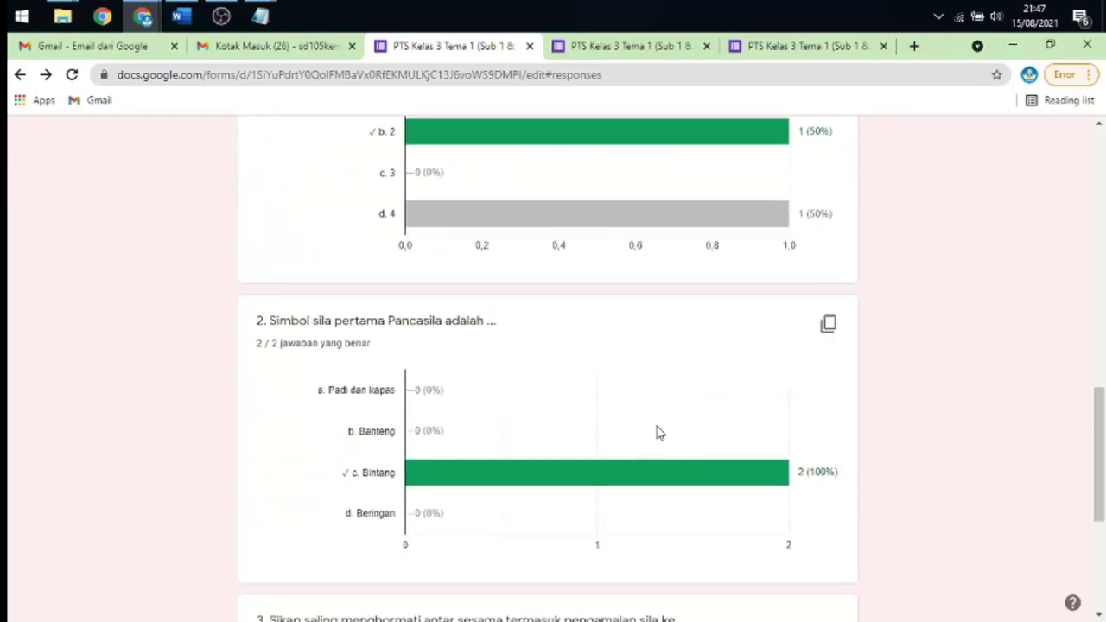
{"action": "mouse_move", "coordinate": [715, 464]}
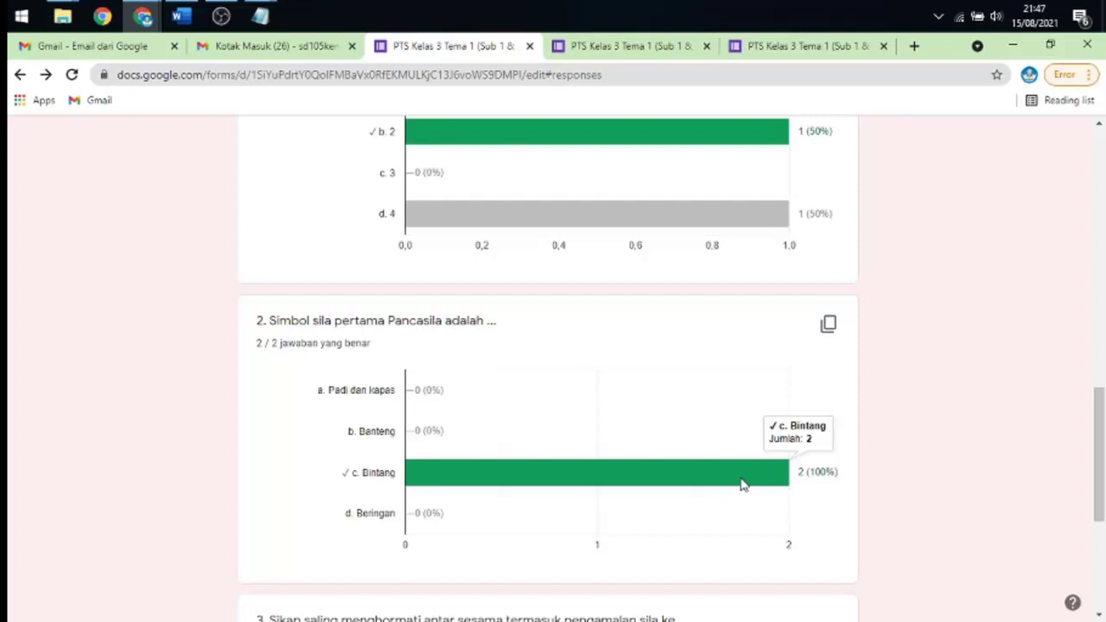
{"action": "scroll", "coordinate": [721, 429], "scroll_direction": "down", "scroll_amount": 4}
{"action": "scroll", "coordinate": [721, 441], "scroll_direction": "up", "scroll_amount": 6}
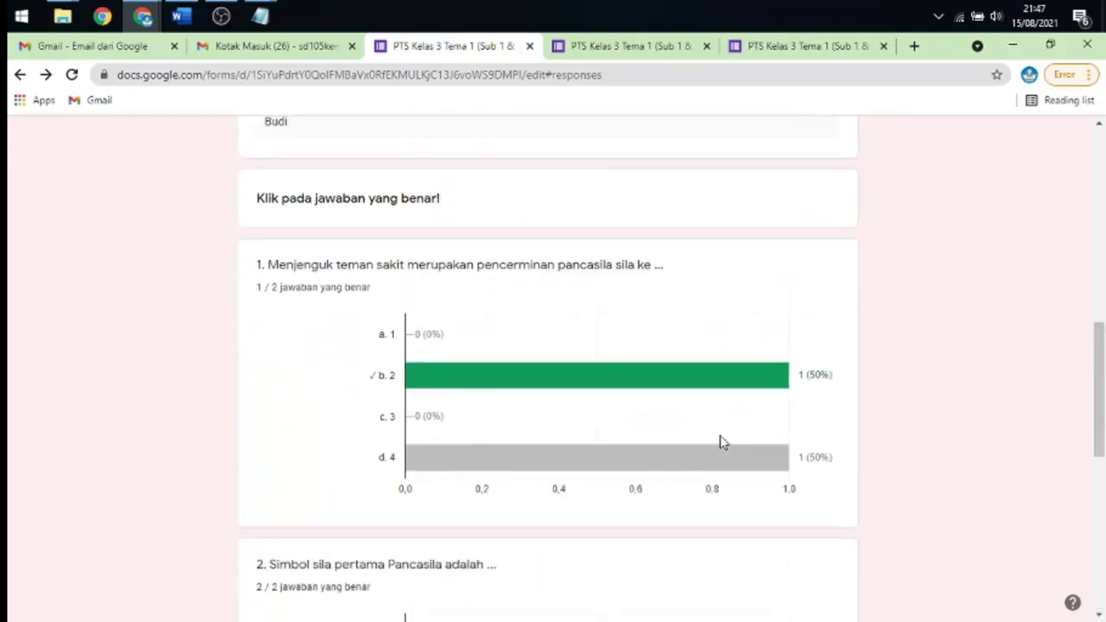
{"action": "scroll", "coordinate": [722, 441], "scroll_direction": "up", "scroll_amount": 8}
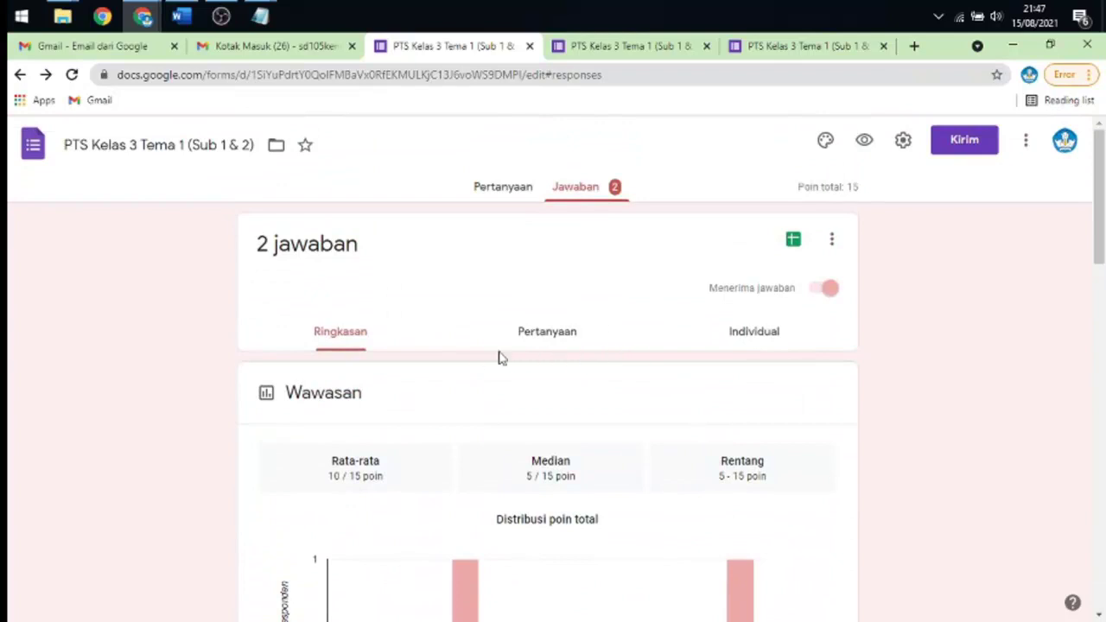
- Switch the responses view to the Pertanyaan (per-question) sub-tab
{"action": "left_click", "coordinate": [551, 337]}
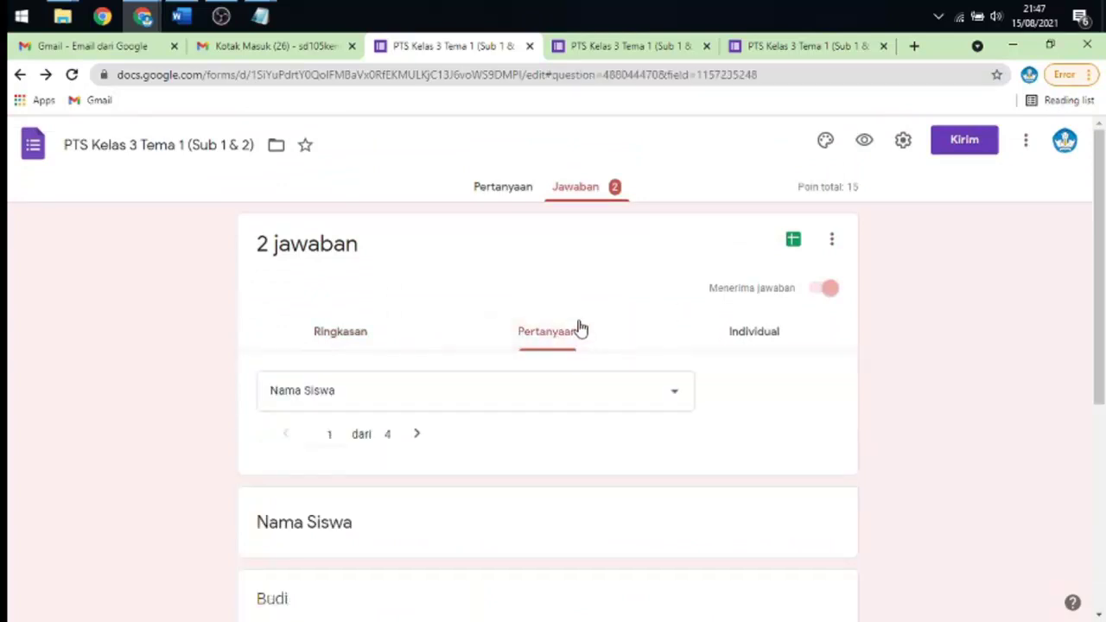
{"action": "scroll", "coordinate": [581, 329], "scroll_direction": "down", "scroll_amount": 4}
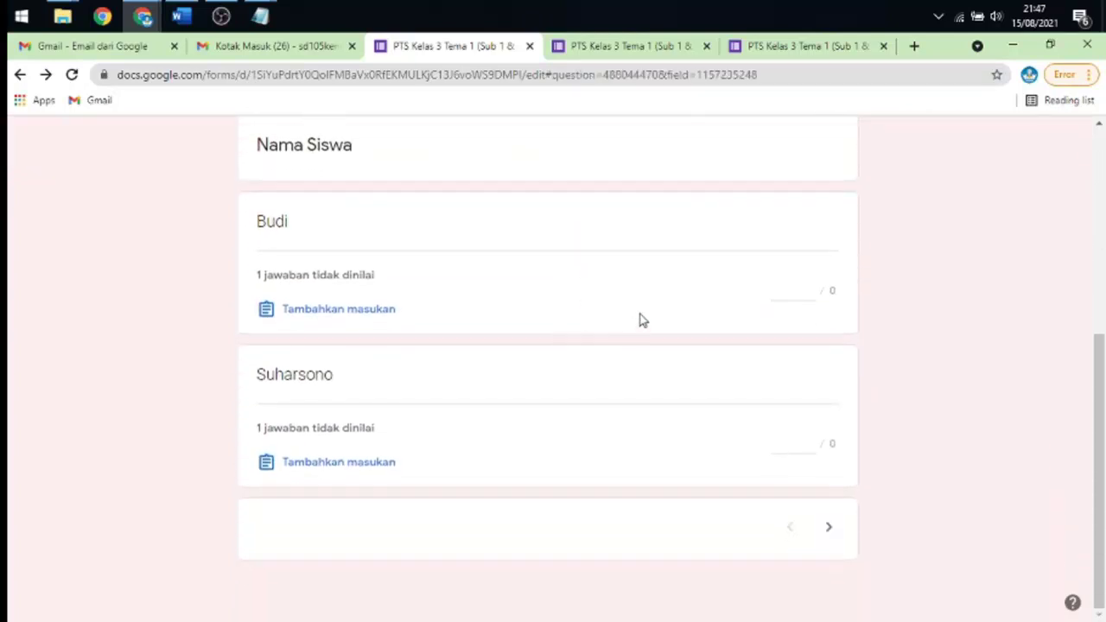
{"action": "scroll", "coordinate": [420, 345], "scroll_direction": "up", "scroll_amount": 4}
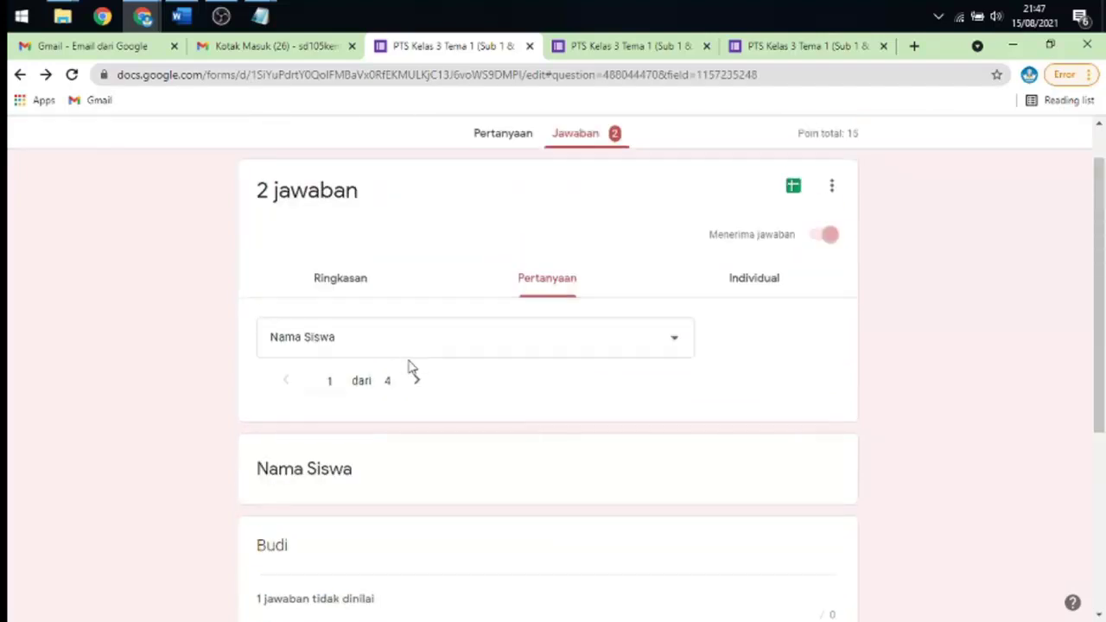
{"action": "scroll", "coordinate": [411, 366], "scroll_direction": "down", "scroll_amount": 1}
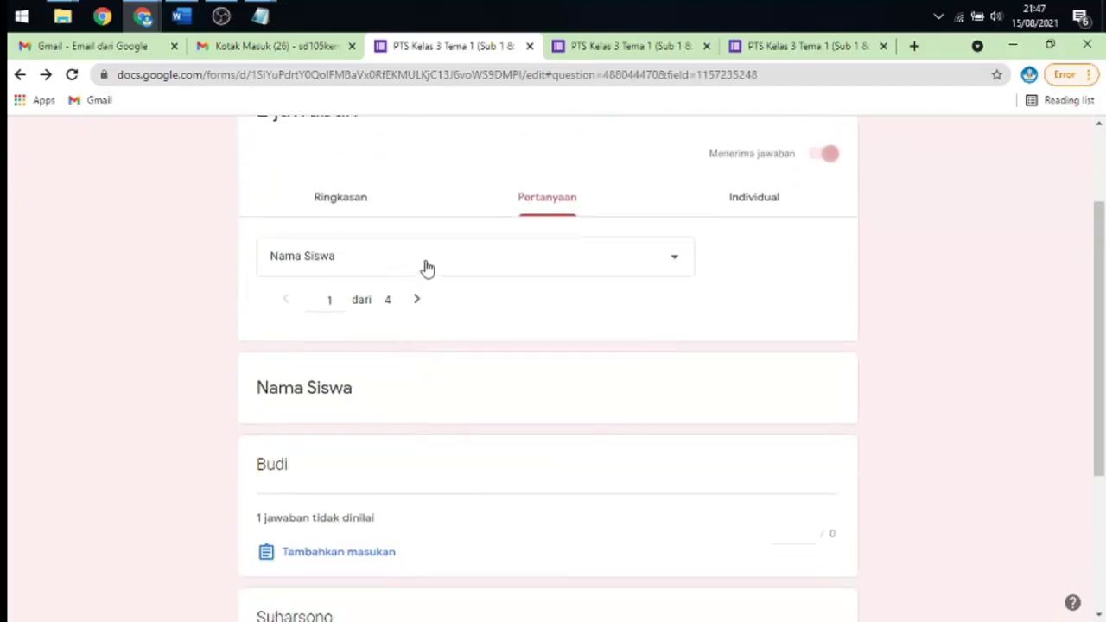
- Select question 1 to see its b. 2 answer scoring 5/5 and d. 4 scoring 0/5
{"action": "left_click", "coordinate": [447, 271]}
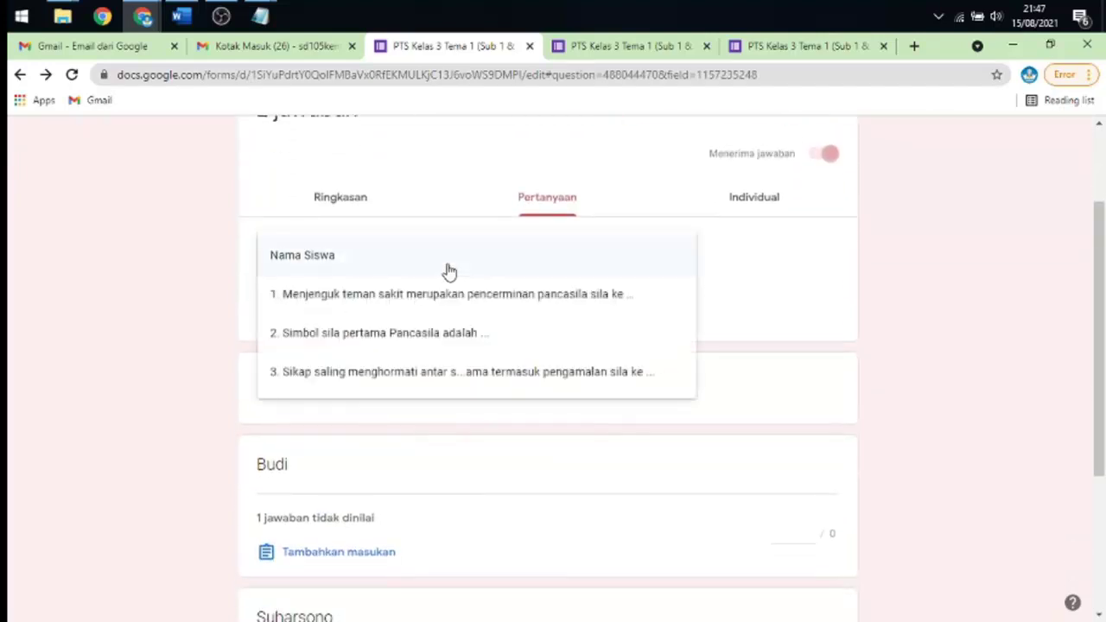
{"action": "left_click", "coordinate": [447, 272]}
{"action": "left_click", "coordinate": [447, 271]}
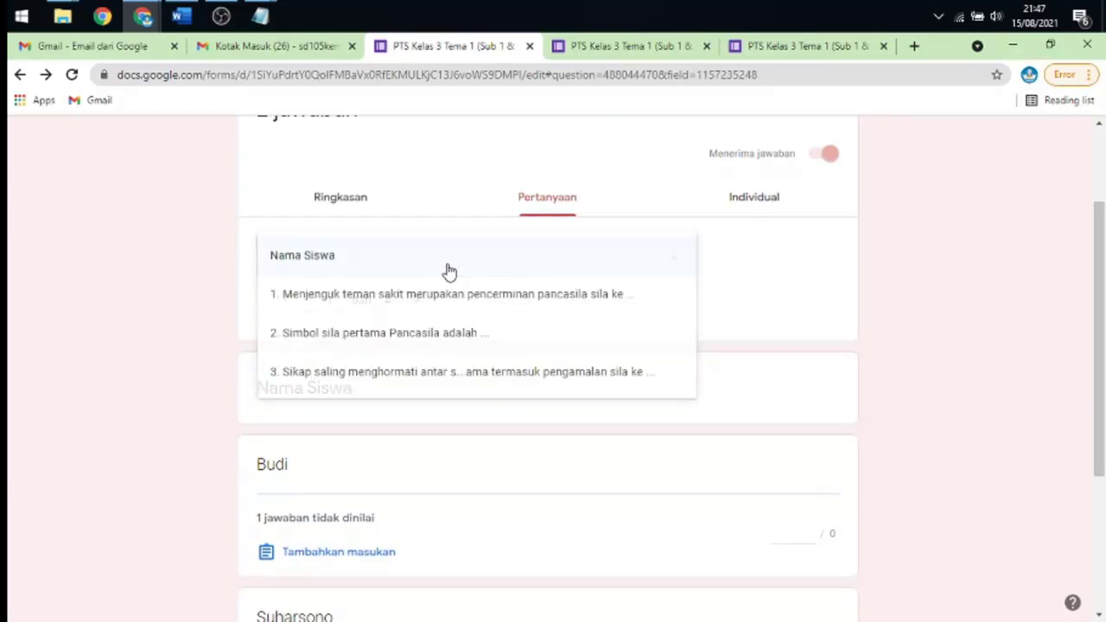
{"action": "left_click", "coordinate": [447, 271]}
{"action": "left_click", "coordinate": [448, 271]}
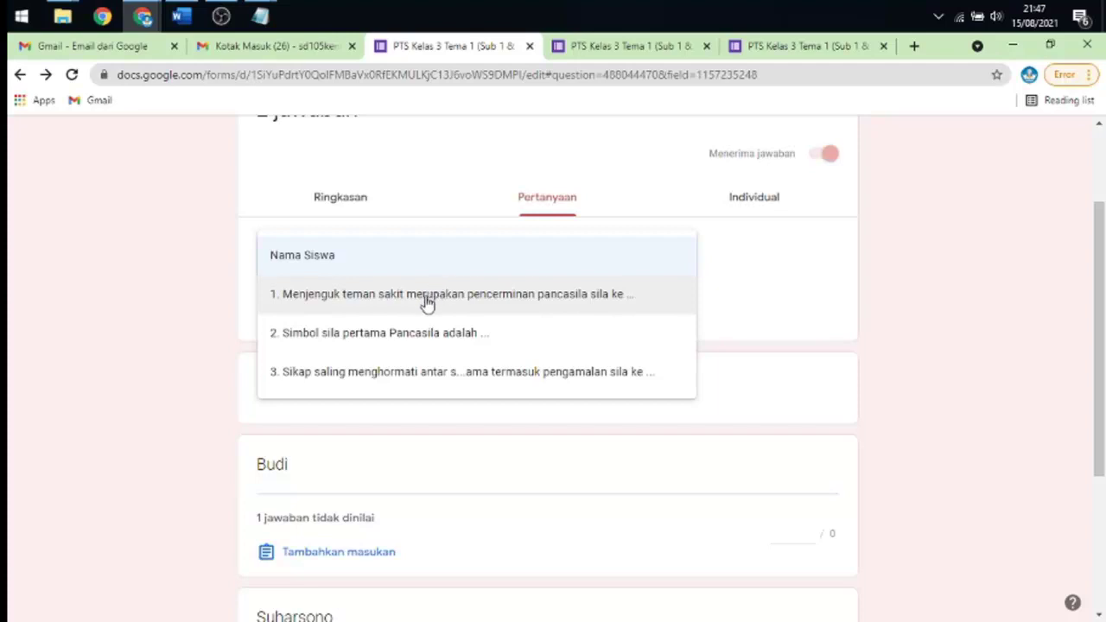
{"action": "left_click", "coordinate": [427, 302]}
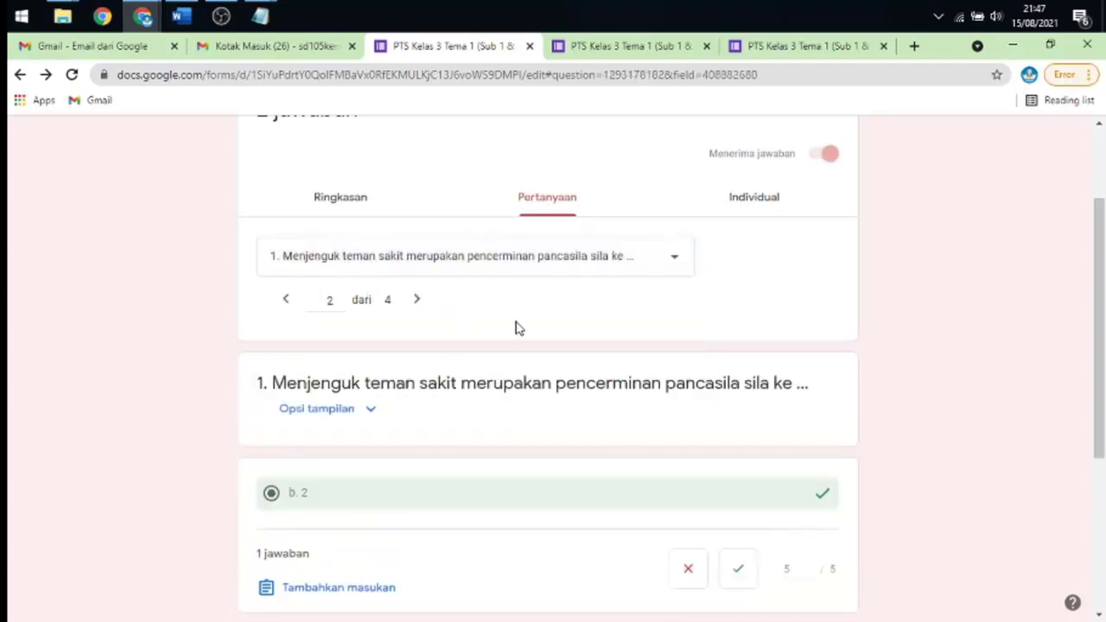
{"action": "scroll", "coordinate": [516, 324], "scroll_direction": "down", "scroll_amount": 3}
{"action": "scroll", "coordinate": [514, 316], "scroll_direction": "down", "scroll_amount": 1}
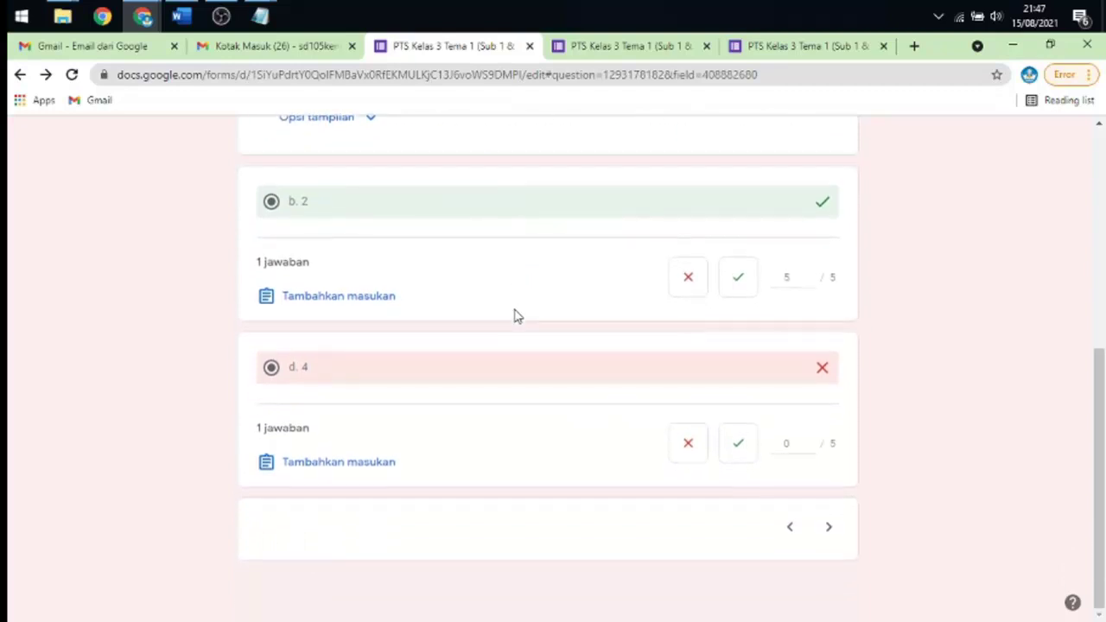
{"action": "scroll", "coordinate": [516, 317], "scroll_direction": "up", "scroll_amount": 1}
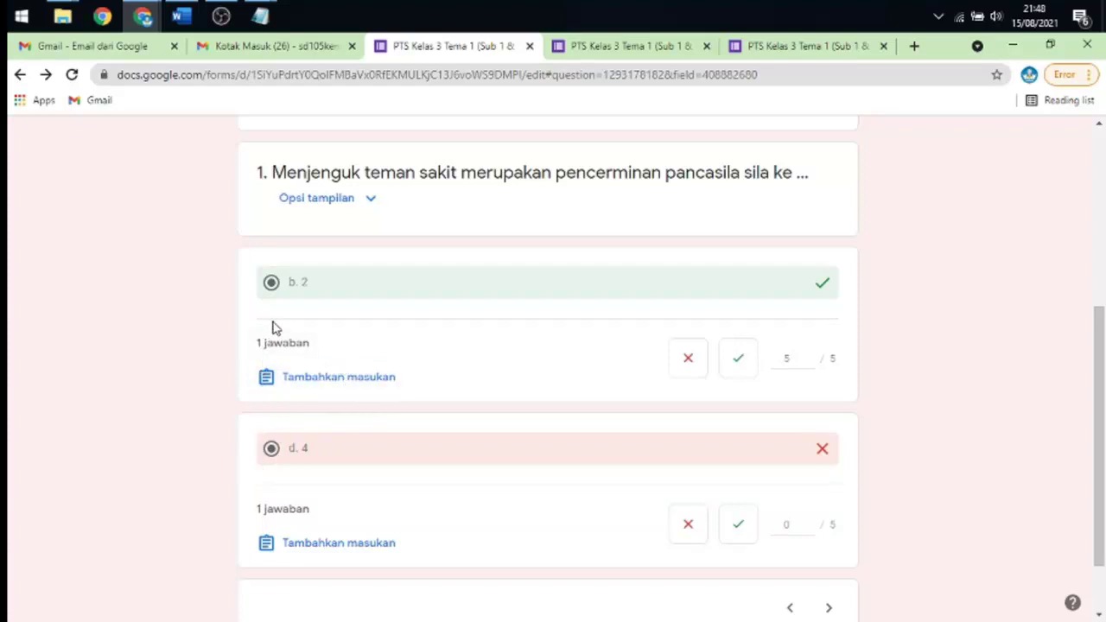
{"action": "scroll", "coordinate": [406, 313], "scroll_direction": "up", "scroll_amount": 4}
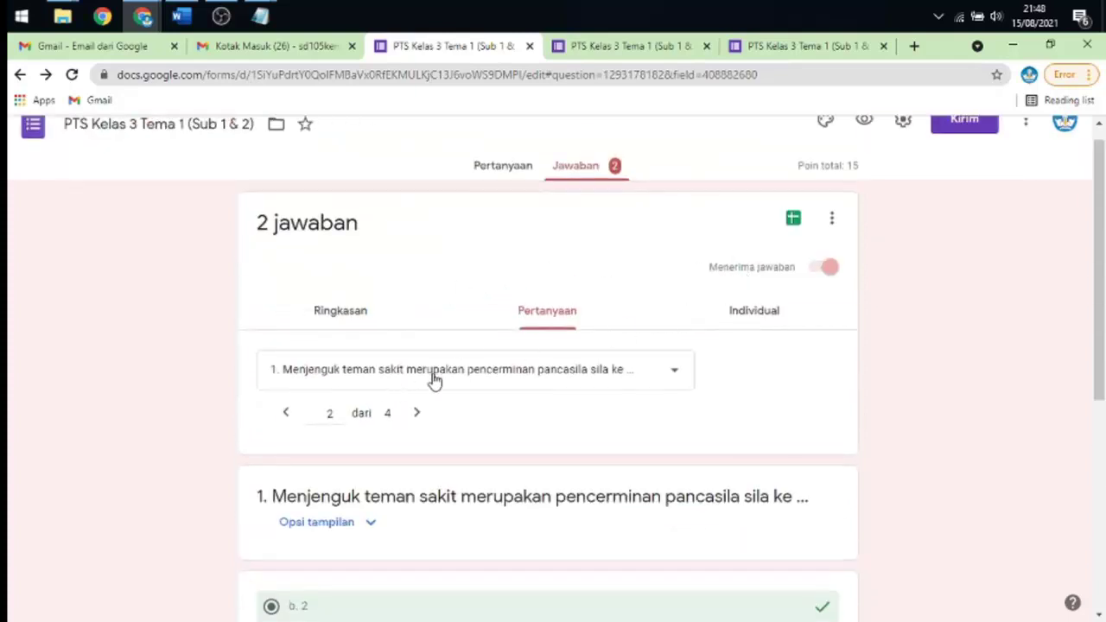
{"action": "left_click", "coordinate": [737, 313]}
{"action": "scroll", "coordinate": [427, 332], "scroll_direction": "down", "scroll_amount": 4}
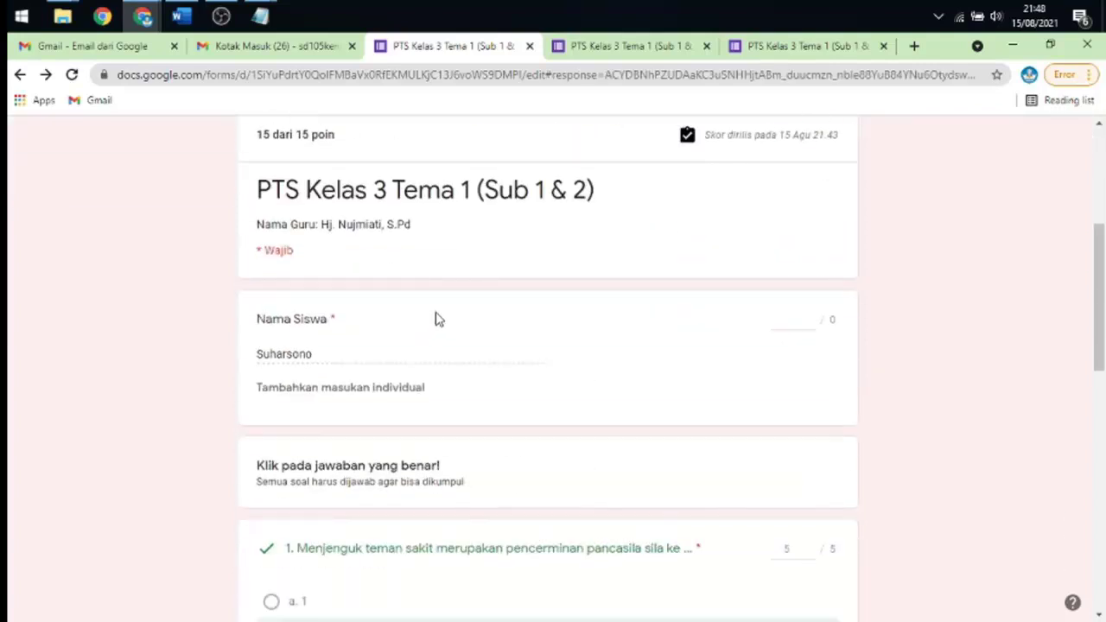
{"action": "scroll", "coordinate": [467, 313], "scroll_direction": "up", "scroll_amount": 2}
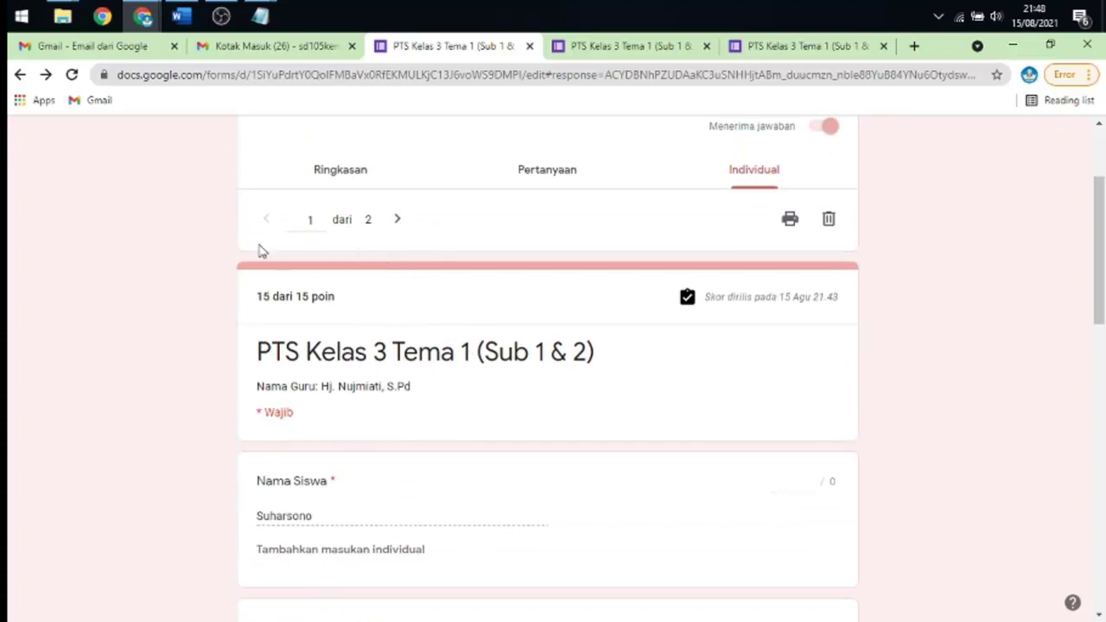
{"action": "left_click", "coordinate": [397, 222]}
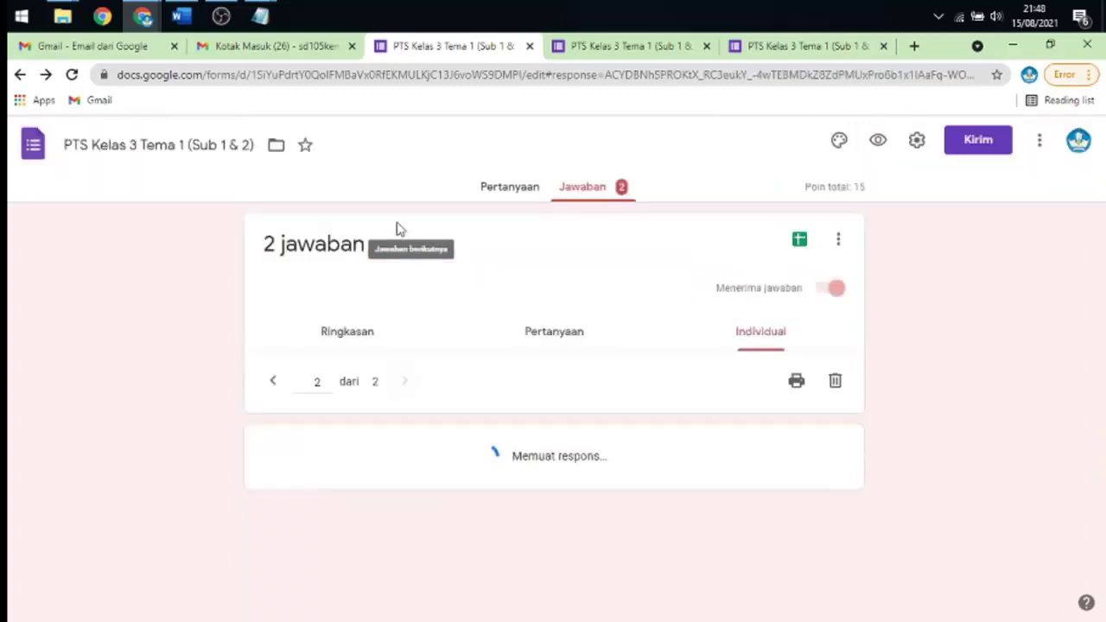
{"action": "scroll", "coordinate": [553, 258], "scroll_direction": "down", "scroll_amount": 3}
{"action": "scroll", "coordinate": [299, 365], "scroll_direction": "down", "scroll_amount": 3}
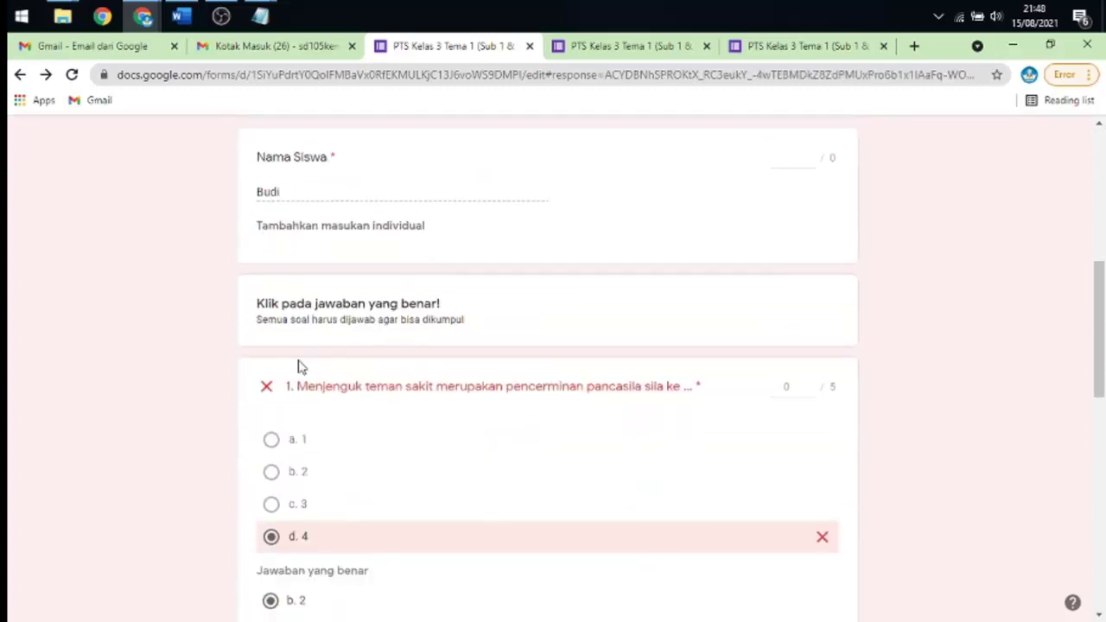
{"action": "scroll", "coordinate": [354, 346], "scroll_direction": "down", "scroll_amount": 2}
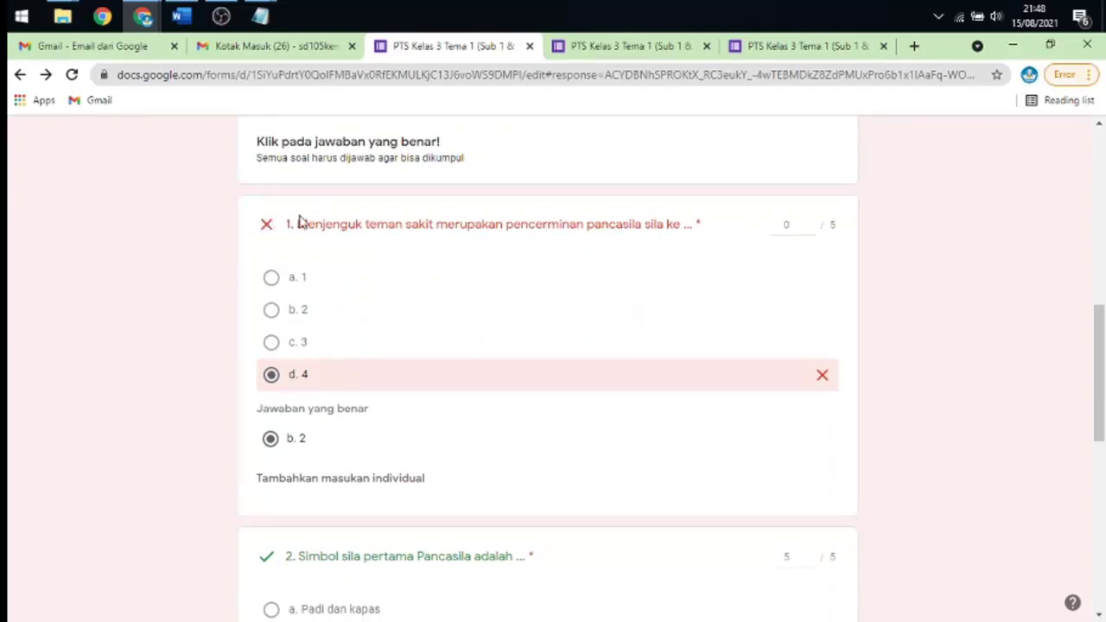
{"action": "scroll", "coordinate": [508, 255], "scroll_direction": "down", "scroll_amount": 3}
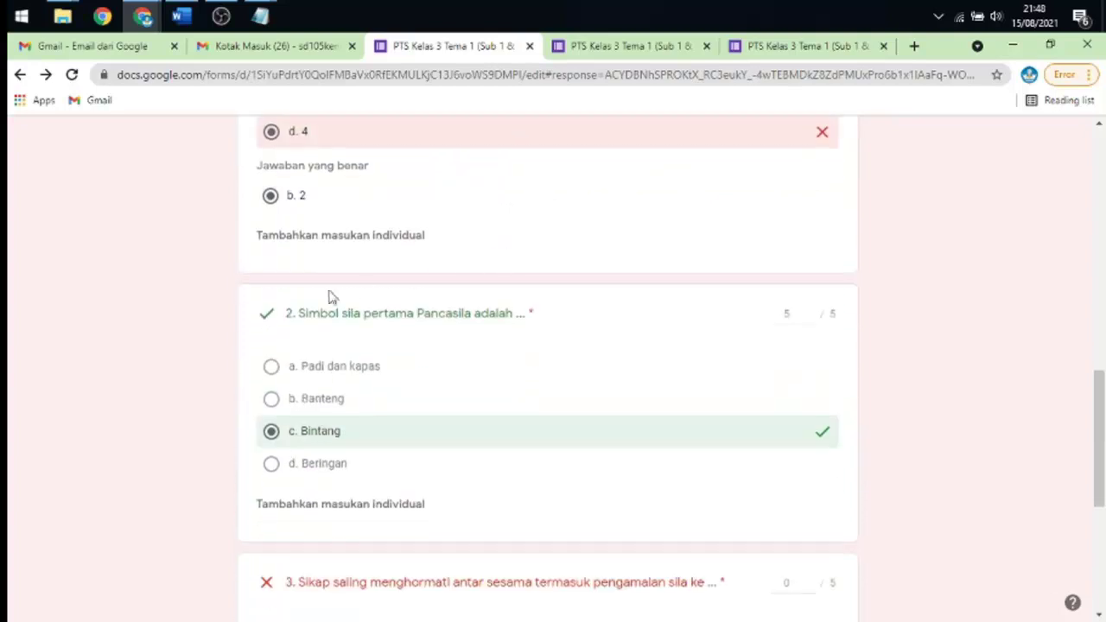
{"action": "scroll", "coordinate": [367, 313], "scroll_direction": "down", "scroll_amount": 3}
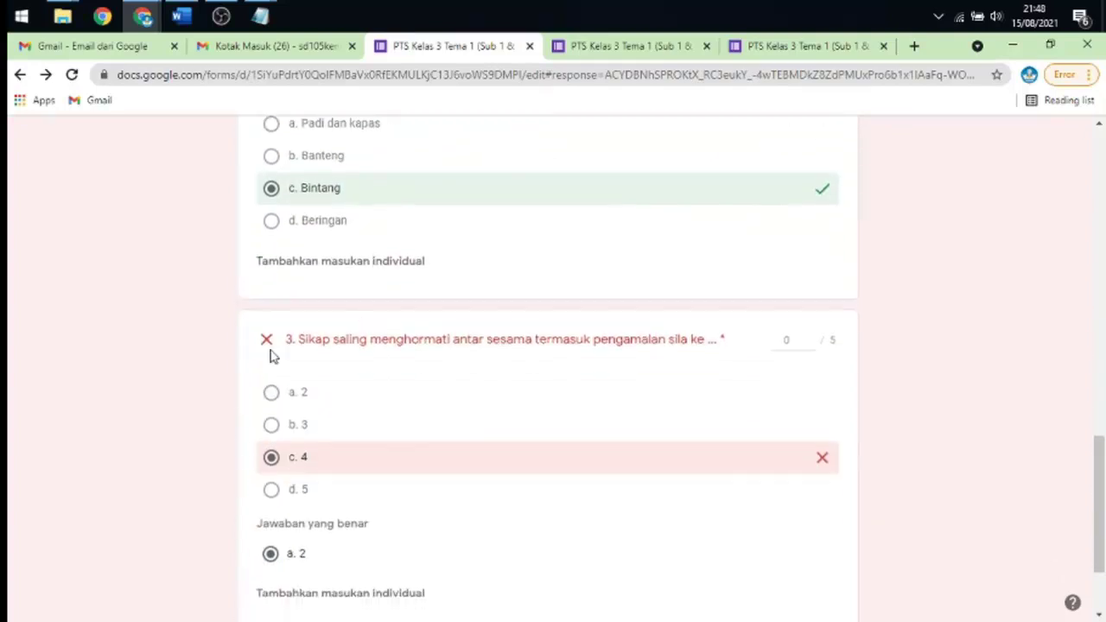
{"action": "scroll", "coordinate": [445, 332], "scroll_direction": "up", "scroll_amount": 10}
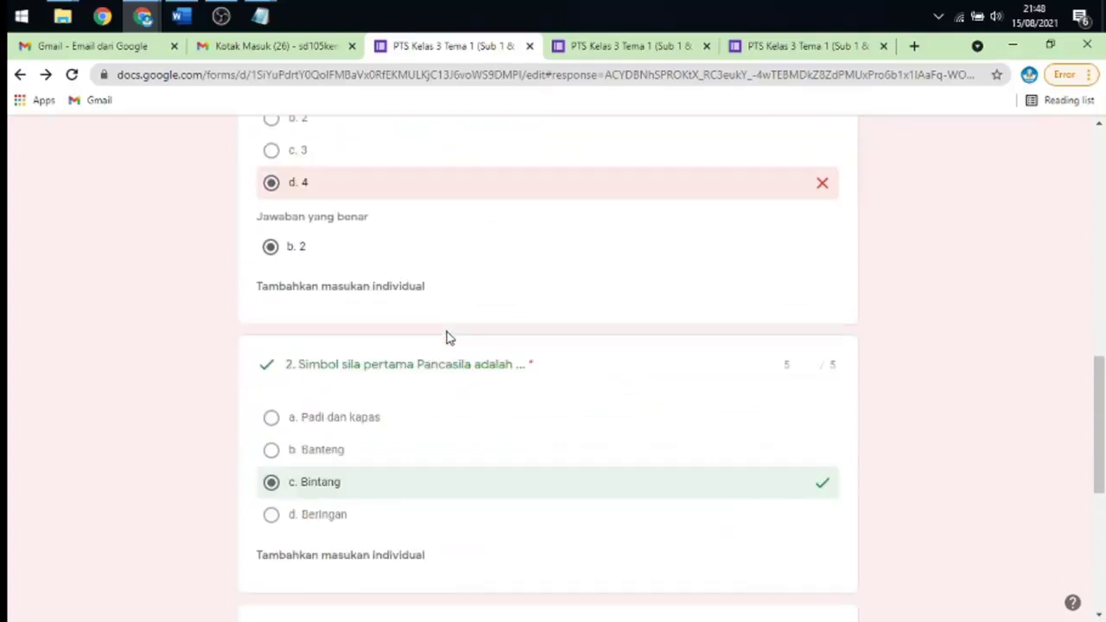
{"action": "scroll", "coordinate": [444, 337], "scroll_direction": "up", "scroll_amount": 3}
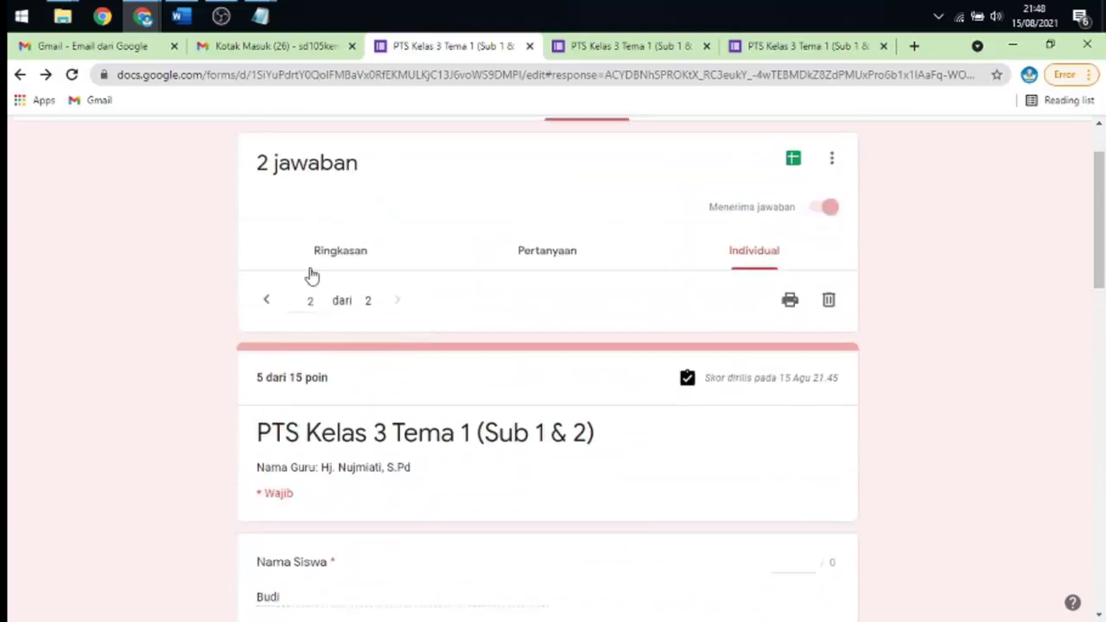
{"action": "left_click", "coordinate": [268, 304]}
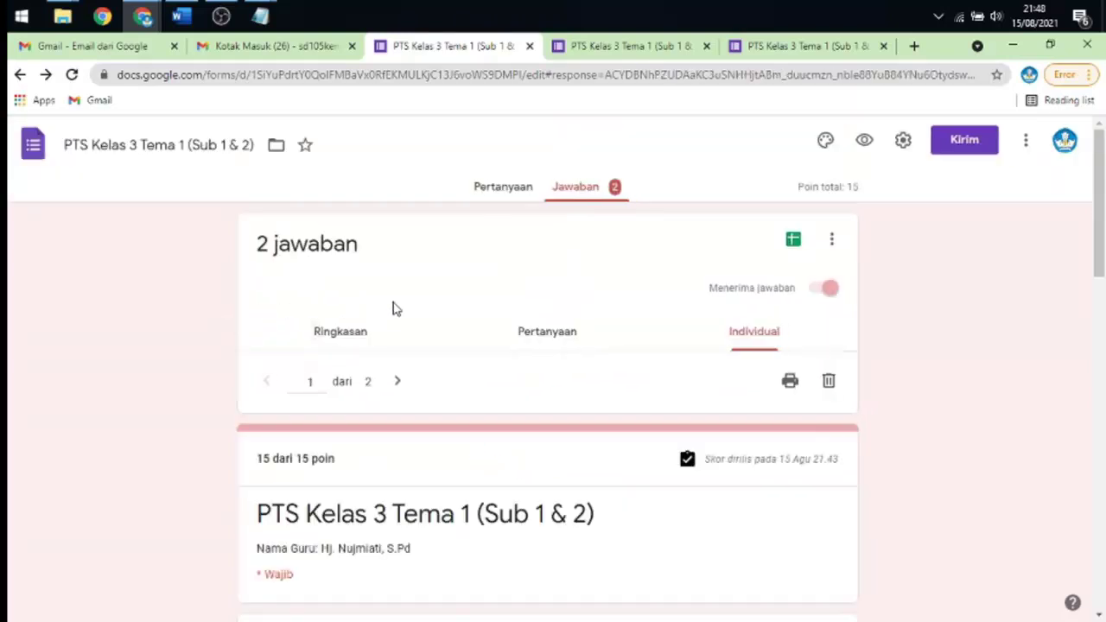
{"action": "scroll", "coordinate": [393, 305], "scroll_direction": "down", "scroll_amount": 7}
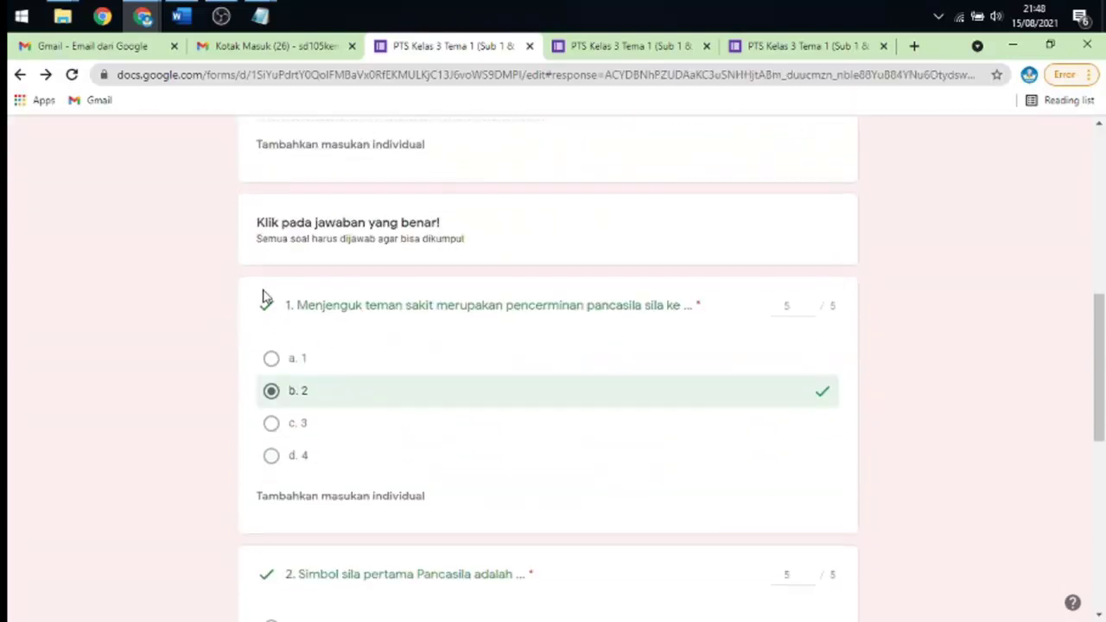
{"action": "scroll", "coordinate": [291, 312], "scroll_direction": "down", "scroll_amount": 5}
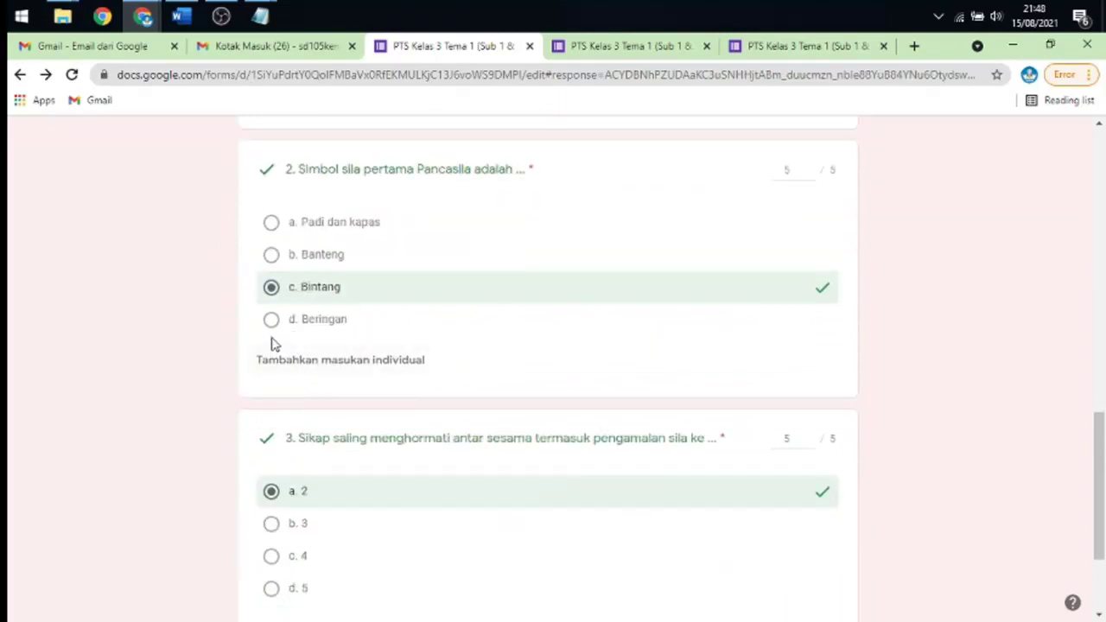
{"action": "scroll", "coordinate": [316, 442], "scroll_direction": "down", "scroll_amount": 2}
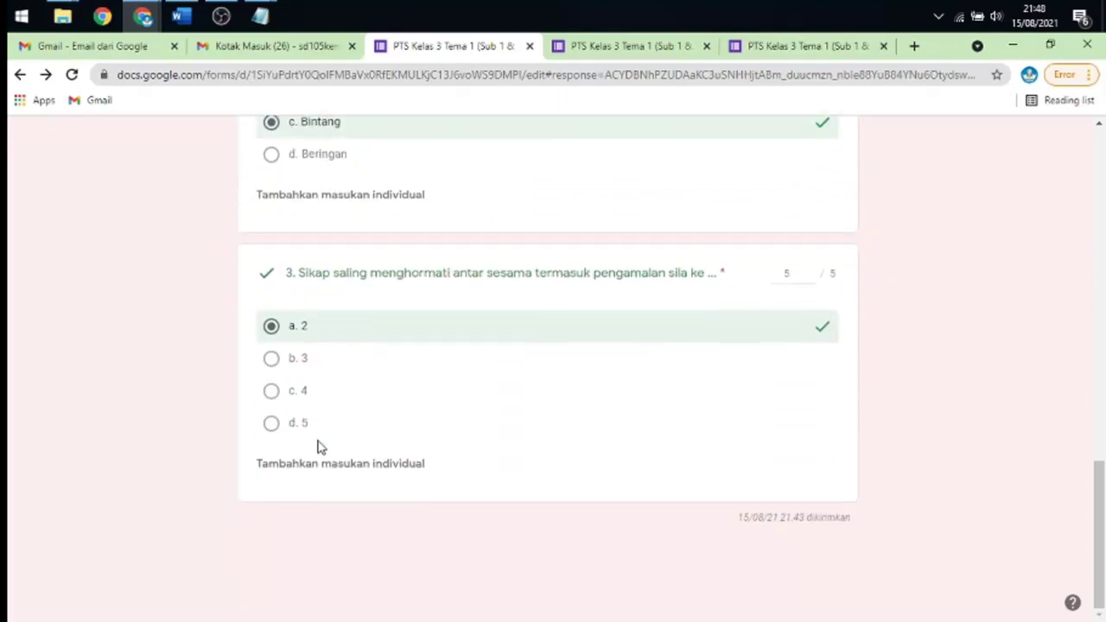
{"action": "scroll", "coordinate": [380, 398], "scroll_direction": "up", "scroll_amount": 15}
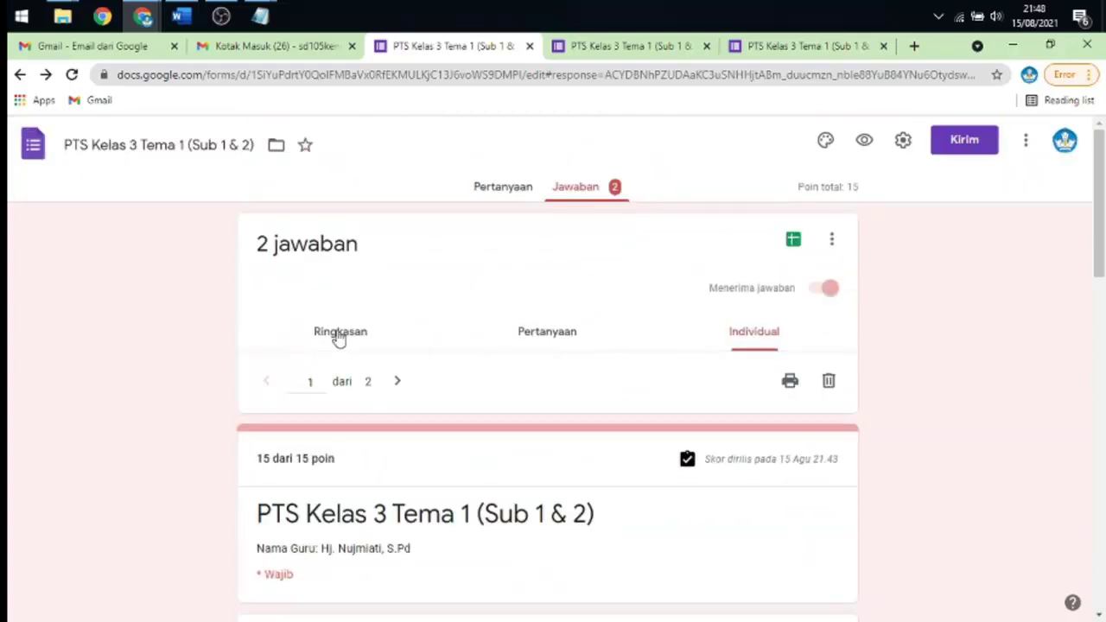
- On the Ringkasan summary, switch off Menerima jawaban so the quiz stops accepting responses
{"action": "left_click", "coordinate": [336, 336]}
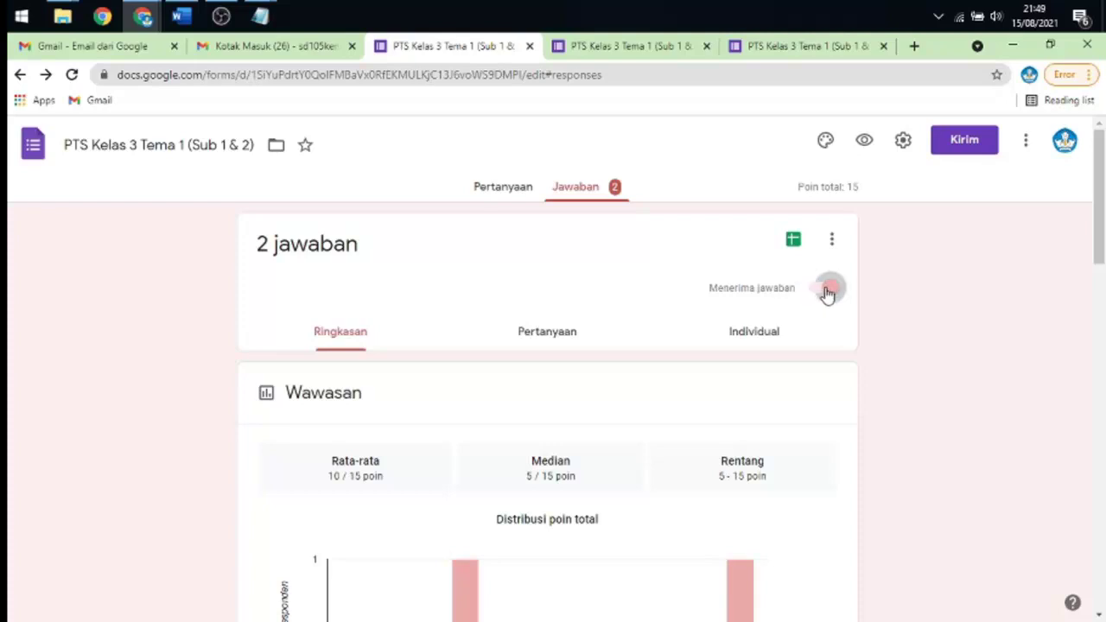
{"action": "left_click", "coordinate": [827, 291]}
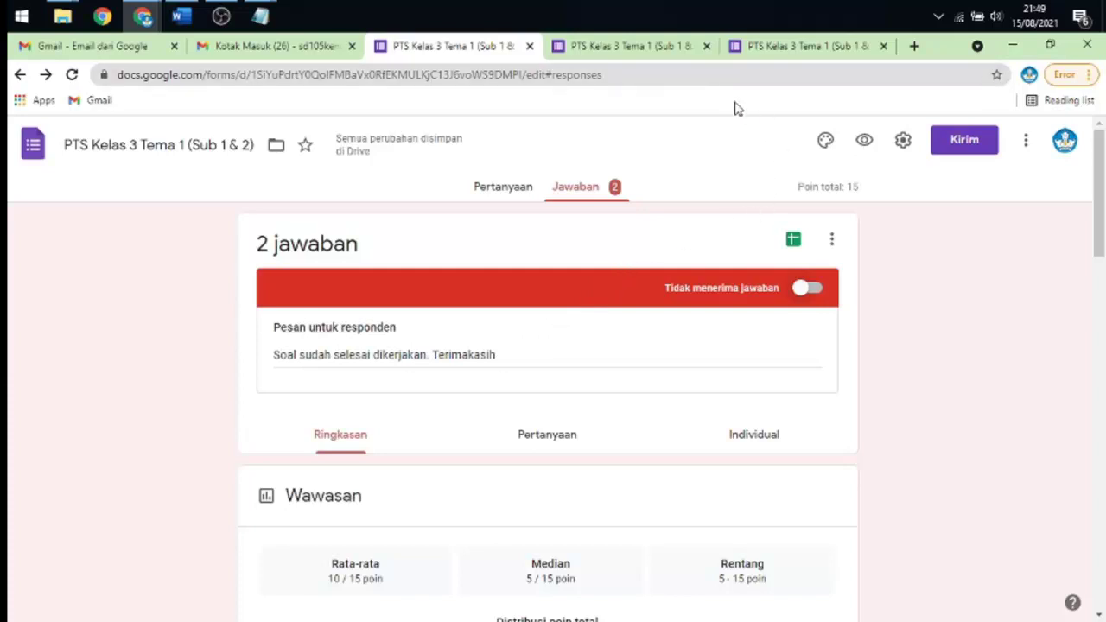
- Link the quiz responses to a new spreadsheet using Buat spreadsheet baru
{"action": "left_click", "coordinate": [795, 248]}
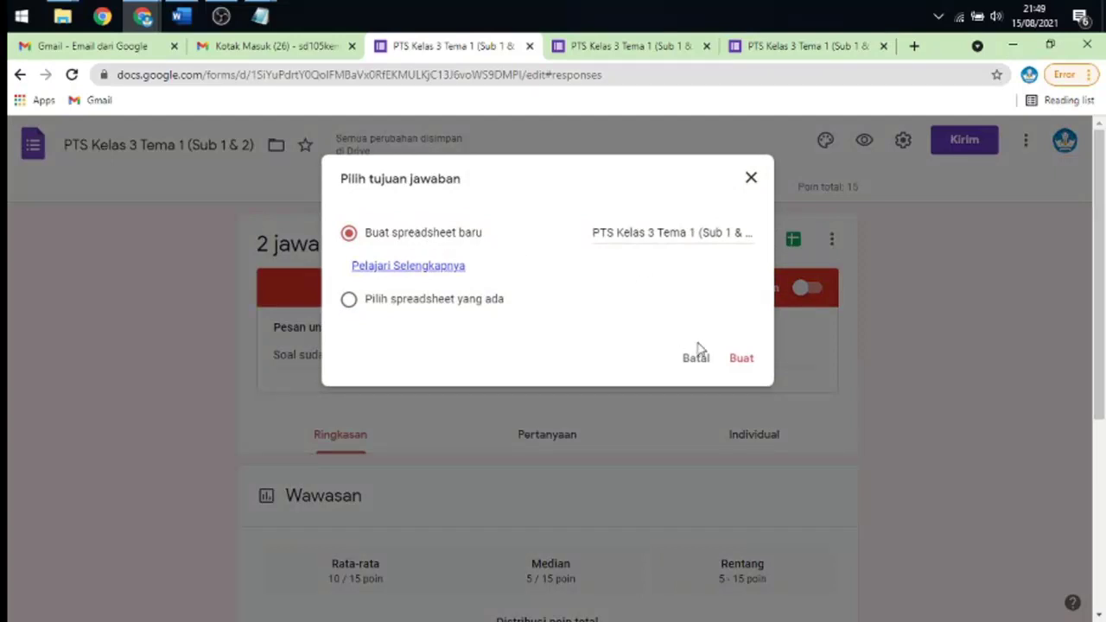
{"action": "left_click", "coordinate": [736, 363]}
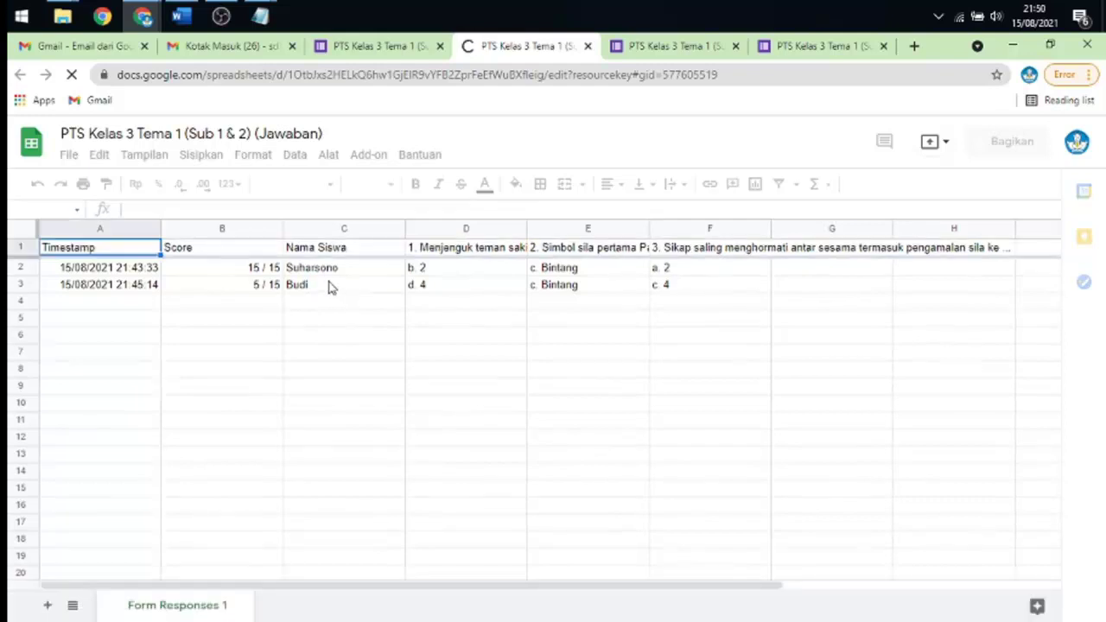
{"action": "left_click", "coordinate": [217, 273]}
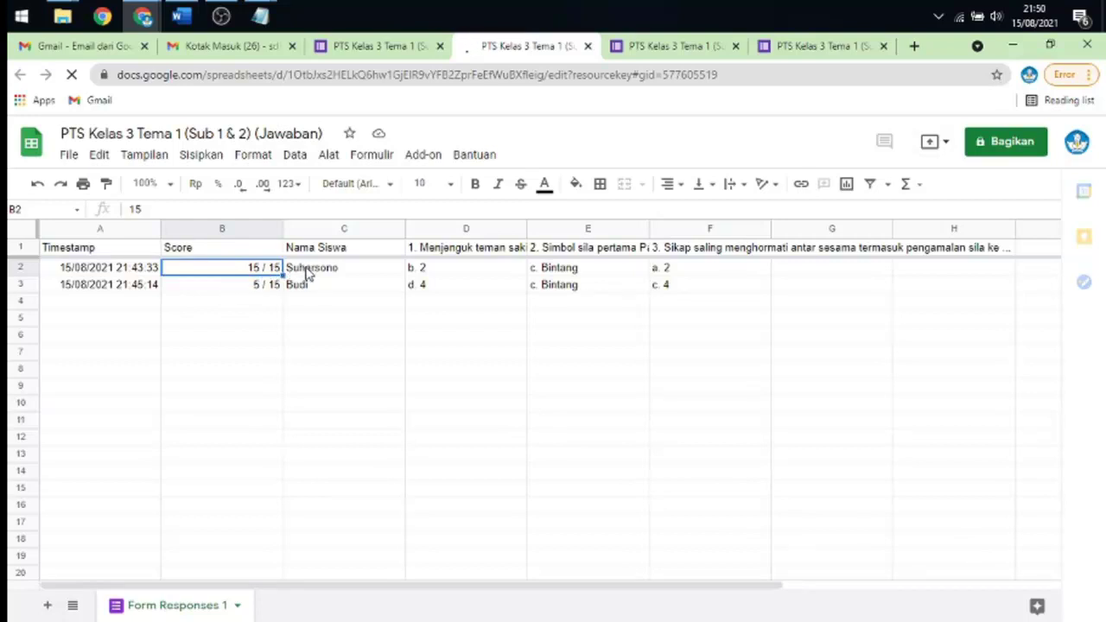
{"action": "left_click", "coordinate": [250, 289]}
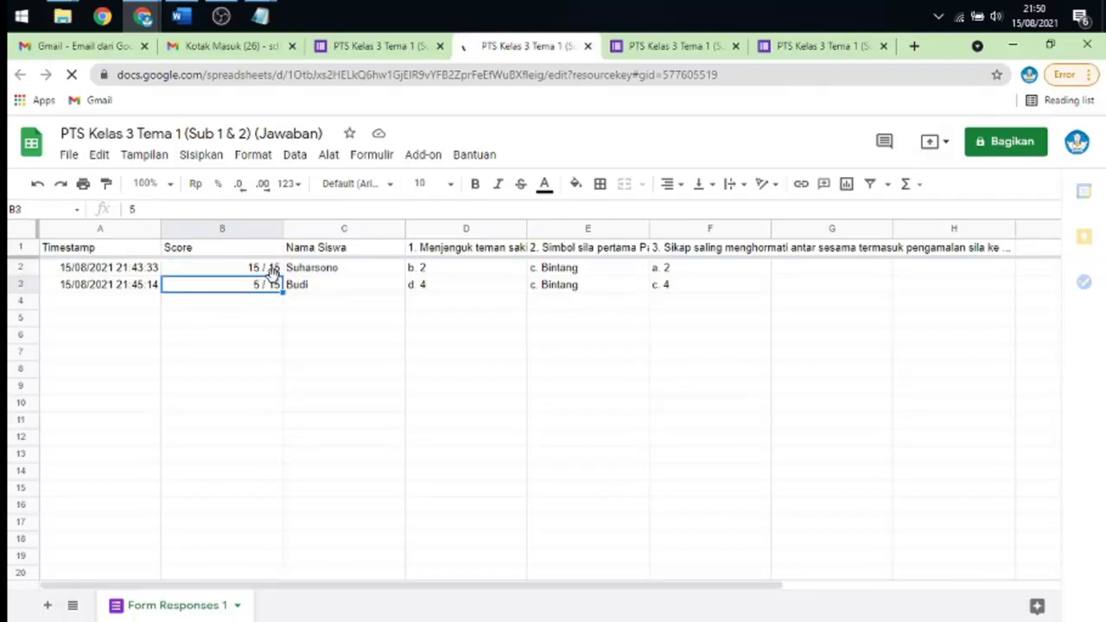
{"action": "left_click", "coordinate": [446, 250]}
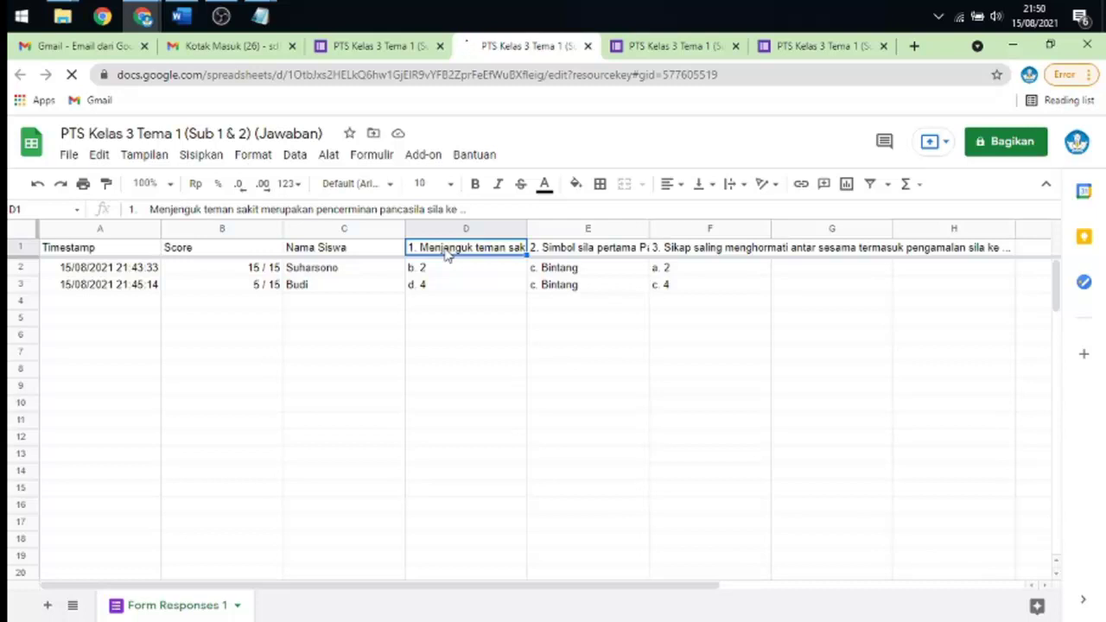
{"action": "left_click", "coordinate": [575, 242]}
{"action": "left_click", "coordinate": [684, 249]}
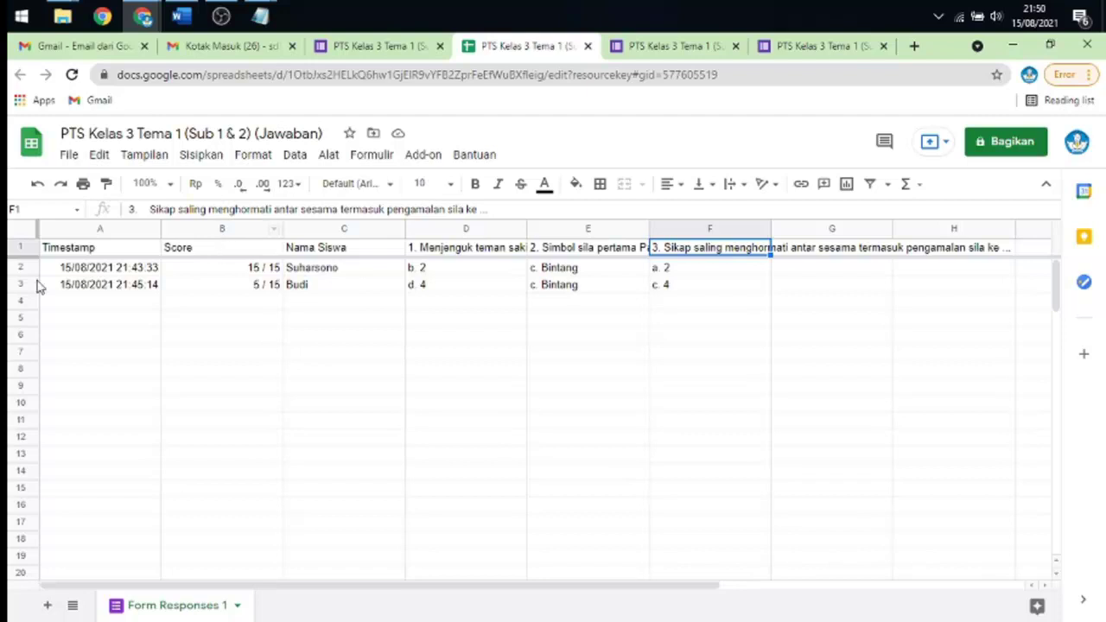
- Download the responses sheet as Microsoft Excel (.xlsx) and open the downloaded workbook
{"action": "left_click", "coordinate": [69, 155]}
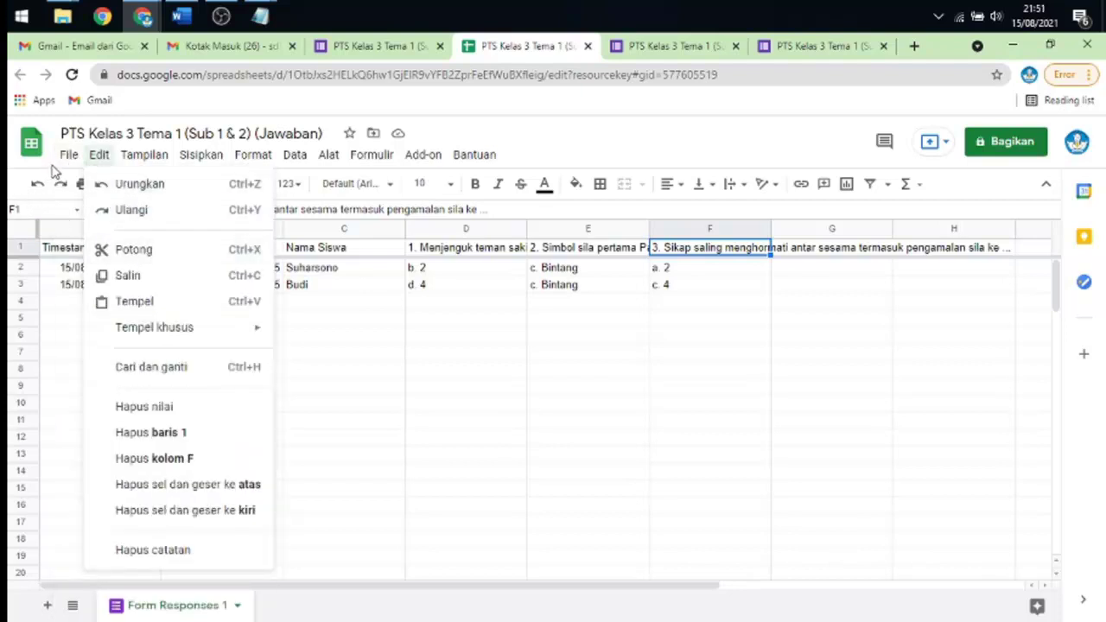
{"action": "mouse_move", "coordinate": [227, 365]}
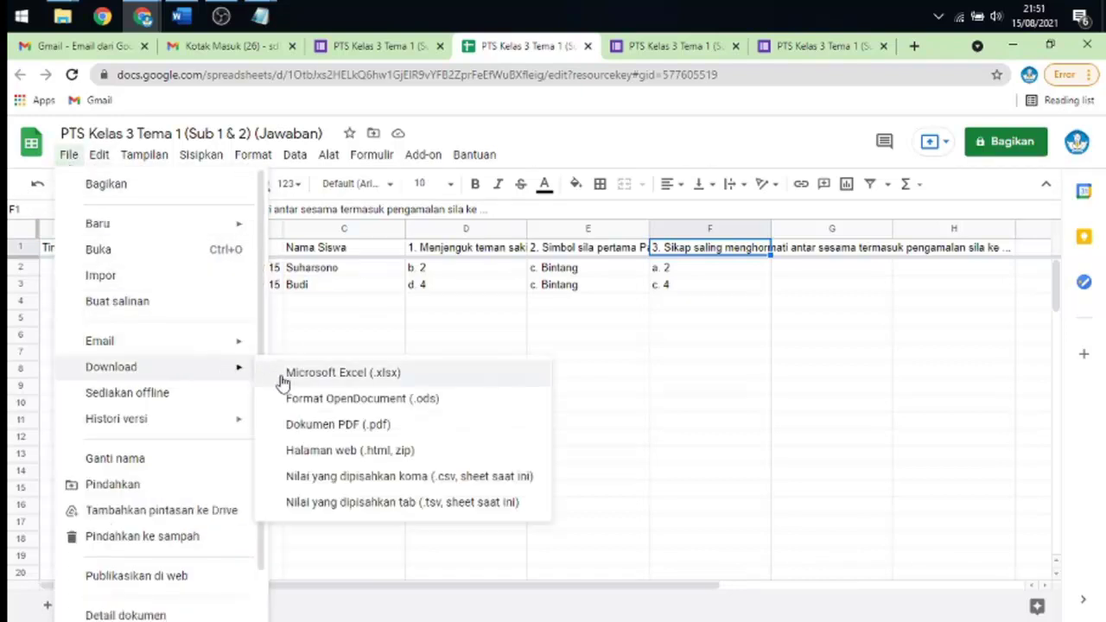
{"action": "left_click", "coordinate": [332, 376]}
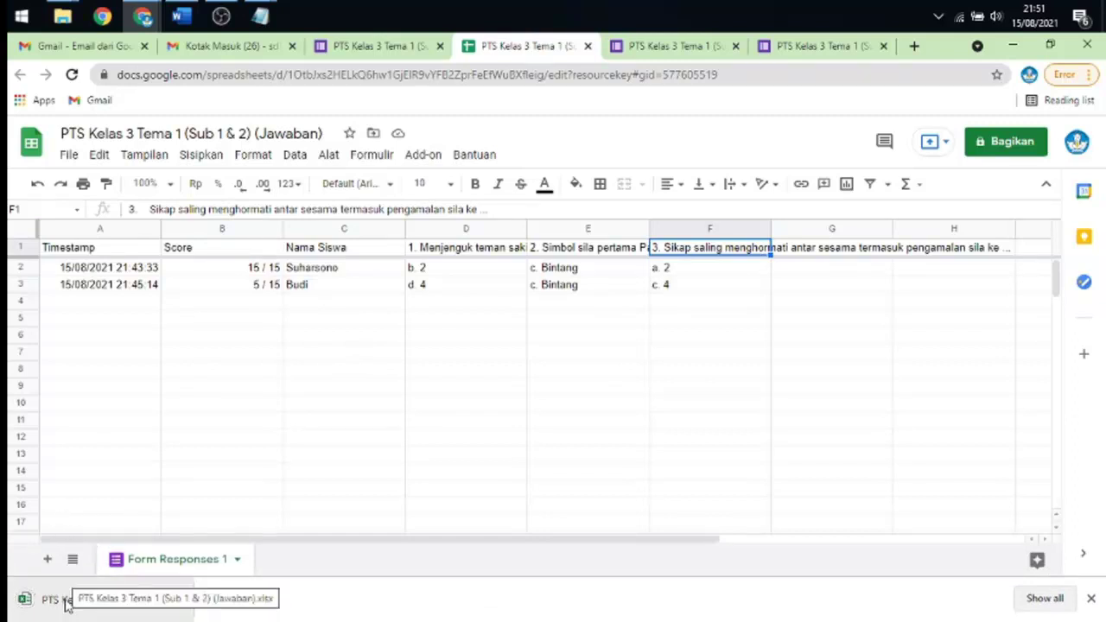
{"action": "left_click", "coordinate": [64, 599]}
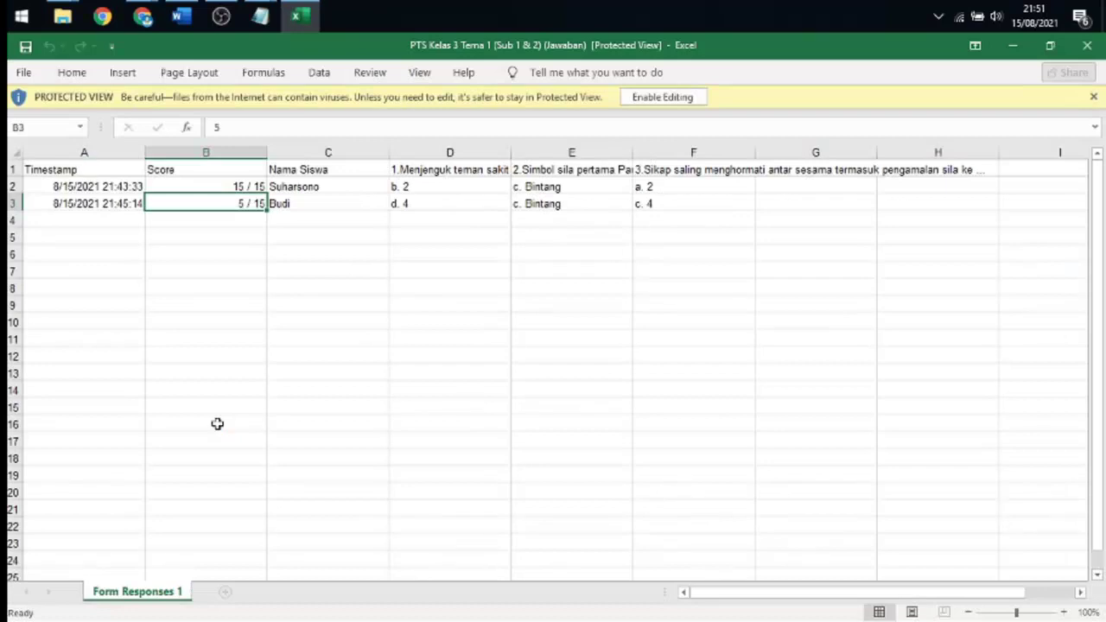
- Enable editing in the Excel workbook, check the first student's score in cell B2, then minimize Excel
{"action": "left_click", "coordinate": [661, 98]}
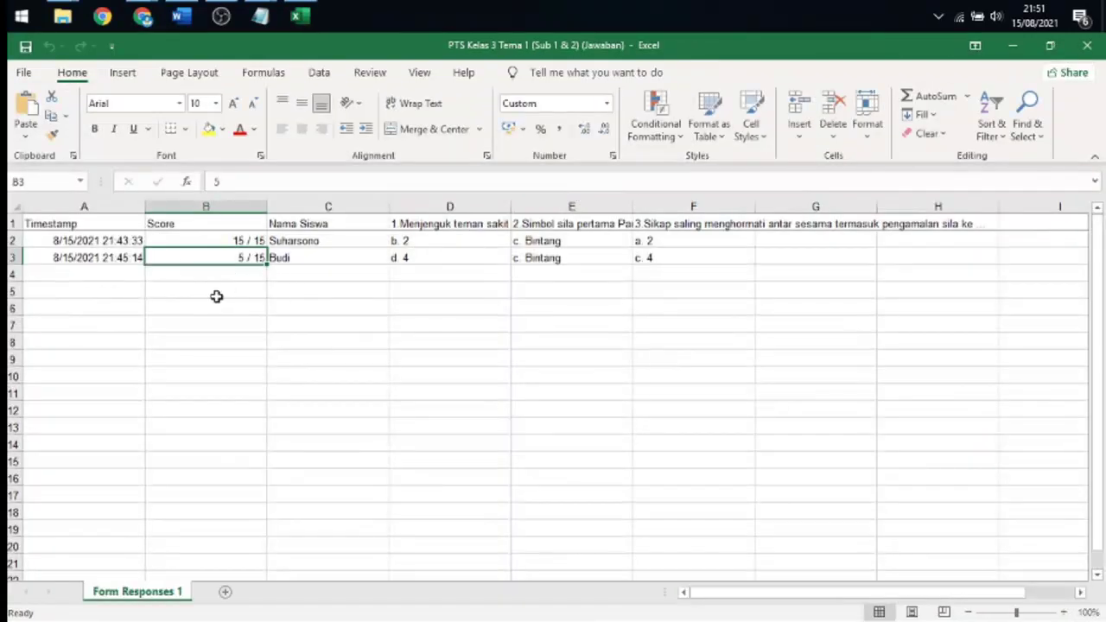
{"action": "left_click", "coordinate": [223, 241]}
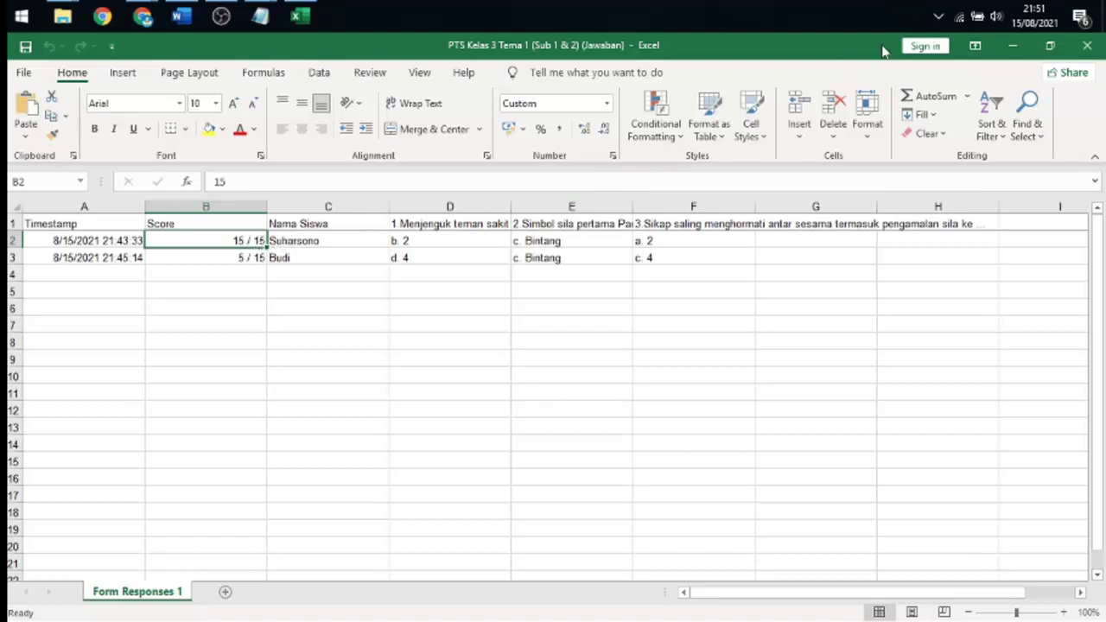
{"action": "left_click", "coordinate": [1012, 45]}
- Scroll the responses summary, then return to the quiz's Pertanyaan question editor
{"action": "scroll", "coordinate": [664, 289], "scroll_direction": "down", "scroll_amount": 3}
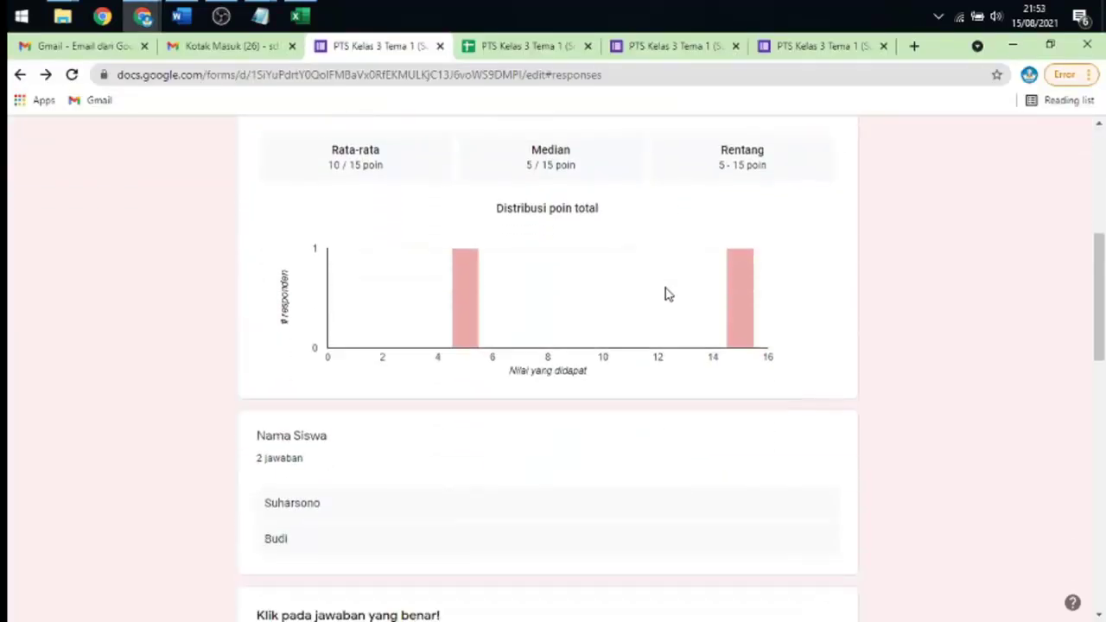
{"action": "scroll", "coordinate": [666, 295], "scroll_direction": "down", "scroll_amount": 2}
{"action": "scroll", "coordinate": [666, 294], "scroll_direction": "up", "scroll_amount": 6}
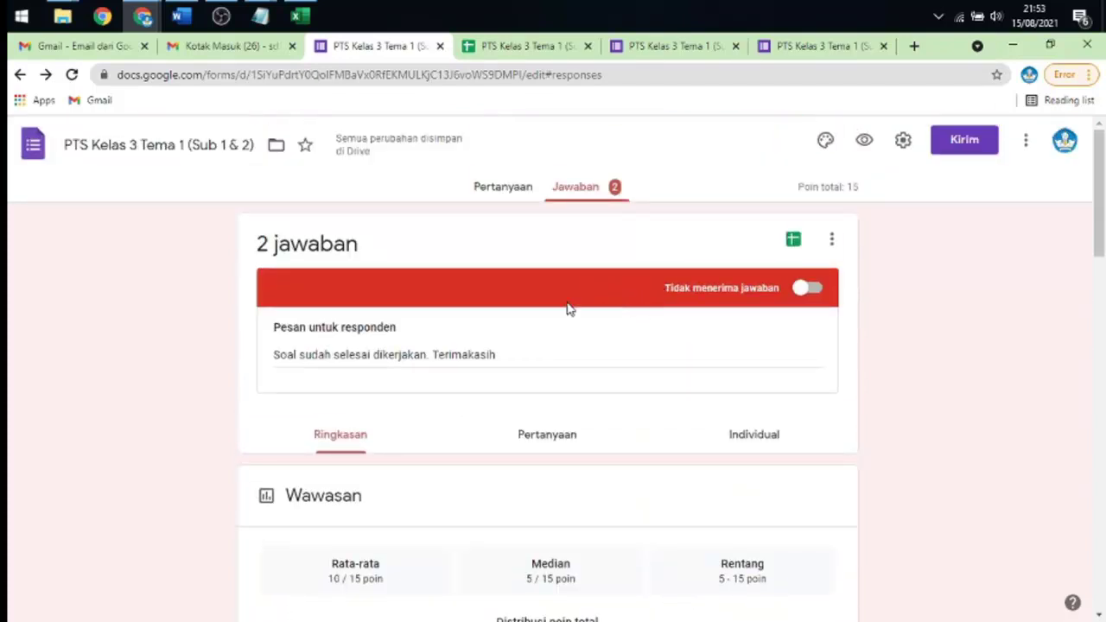
{"action": "left_click", "coordinate": [524, 194]}
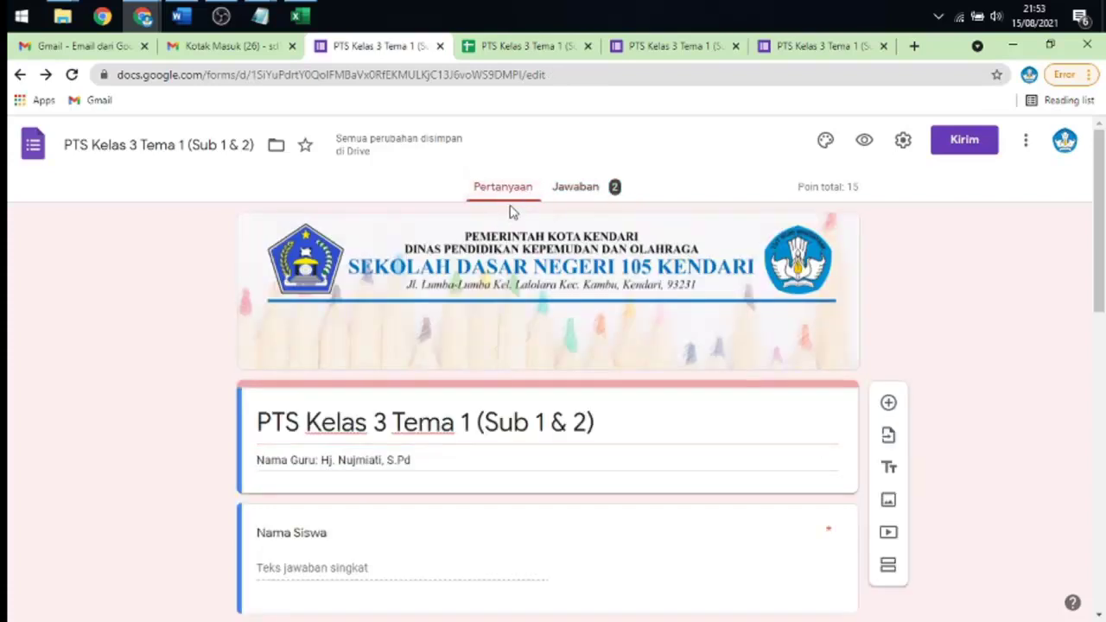
- Glance over the Word test paper for comparison, then minimize Word
{"action": "left_click", "coordinate": [182, 16]}
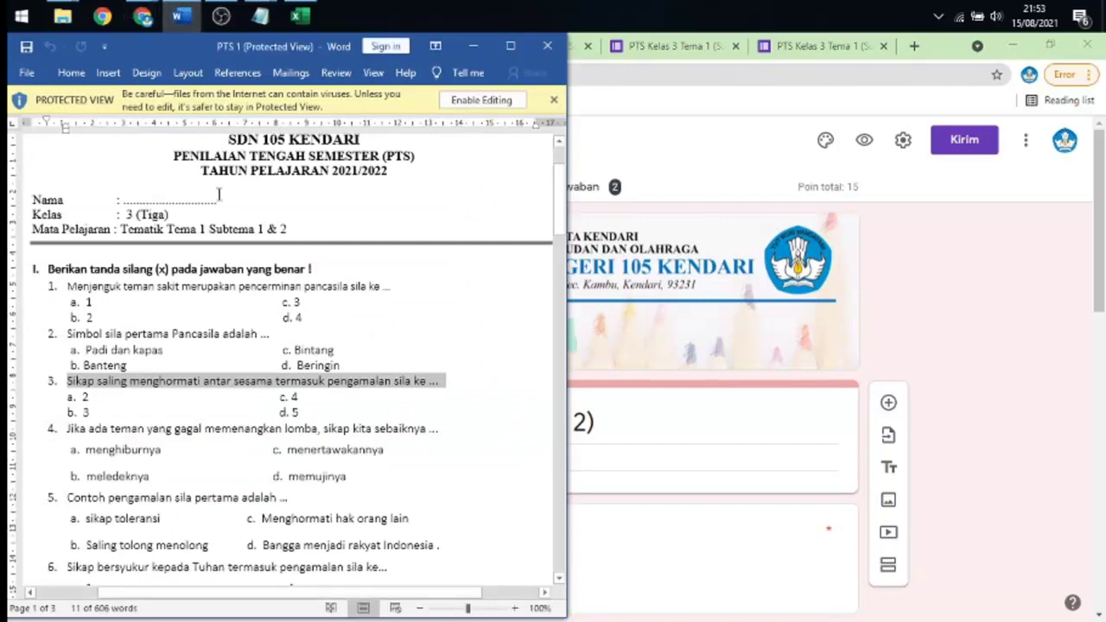
{"action": "scroll", "coordinate": [242, 310], "scroll_direction": "down", "scroll_amount": 3}
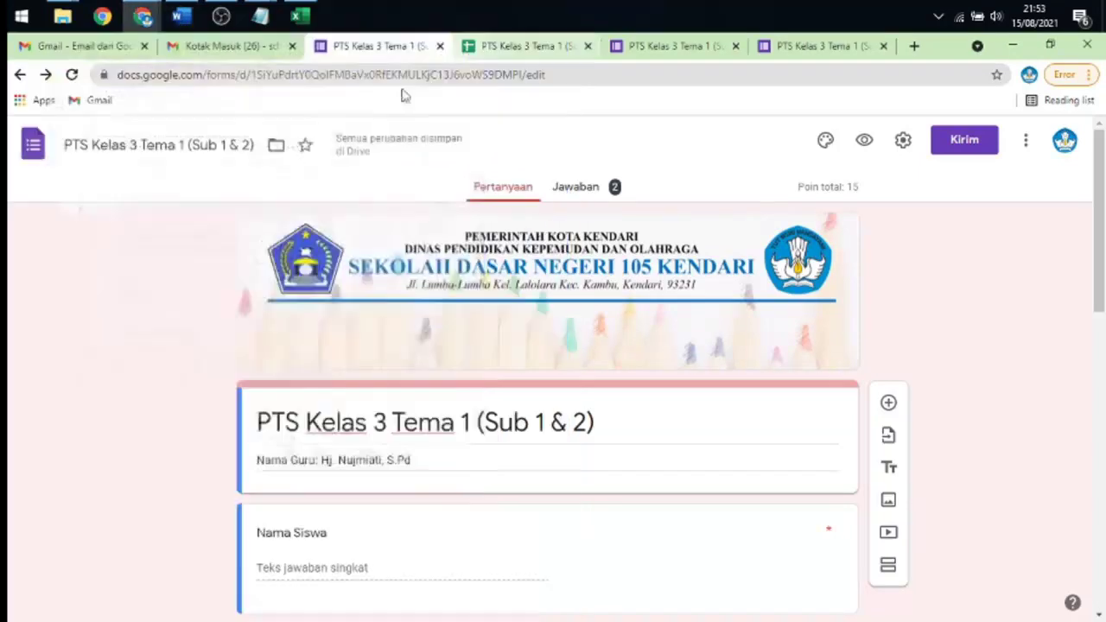
{"action": "left_click", "coordinate": [473, 46]}
- Bring the SDN 105 Kendari Google Sites window forward and scroll its page
{"action": "mouse_move", "coordinate": [143, 15]}
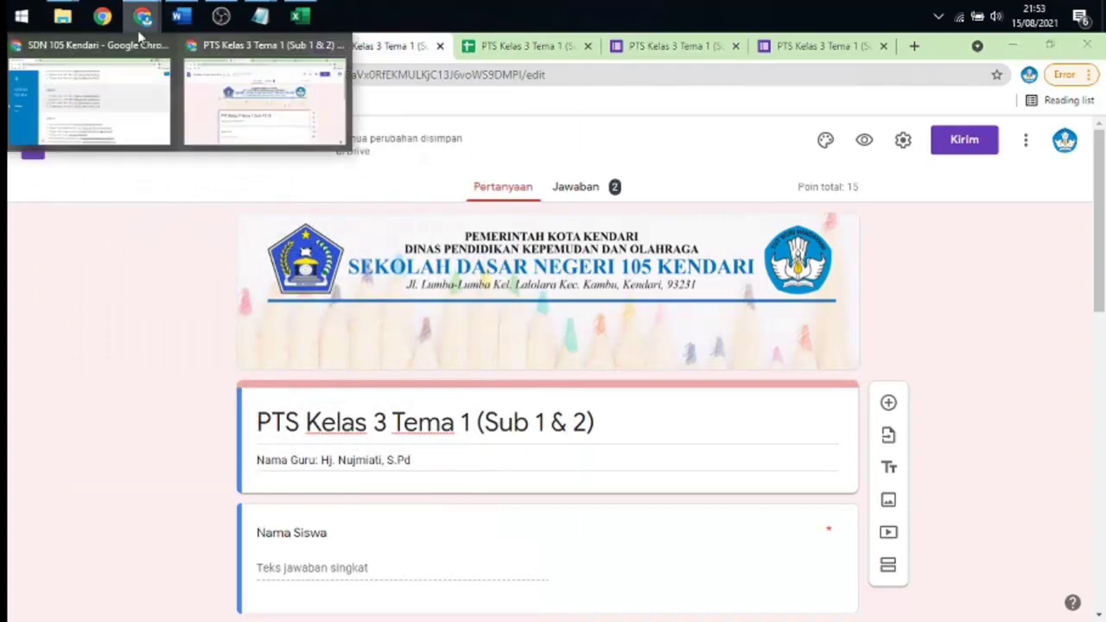
{"action": "left_click", "coordinate": [134, 95]}
{"action": "scroll", "coordinate": [484, 205], "scroll_direction": "up", "scroll_amount": 3}
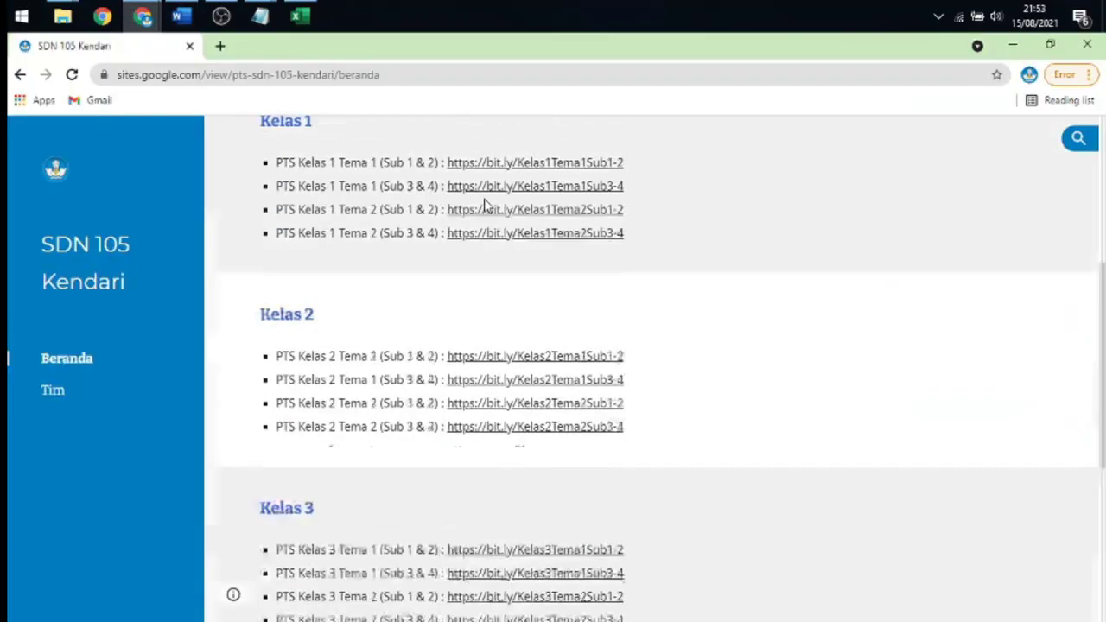
{"action": "scroll", "coordinate": [483, 206], "scroll_direction": "up", "scroll_amount": 3}
{"action": "scroll", "coordinate": [483, 207], "scroll_direction": "down", "scroll_amount": 4}
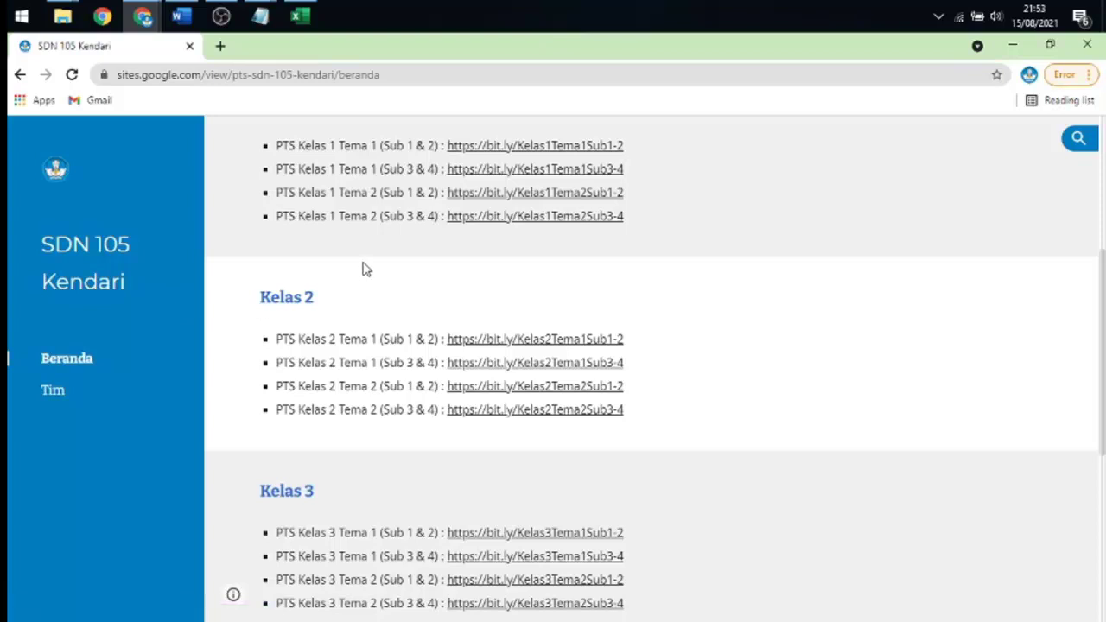
{"action": "scroll", "coordinate": [367, 269], "scroll_direction": "up", "scroll_amount": 1}
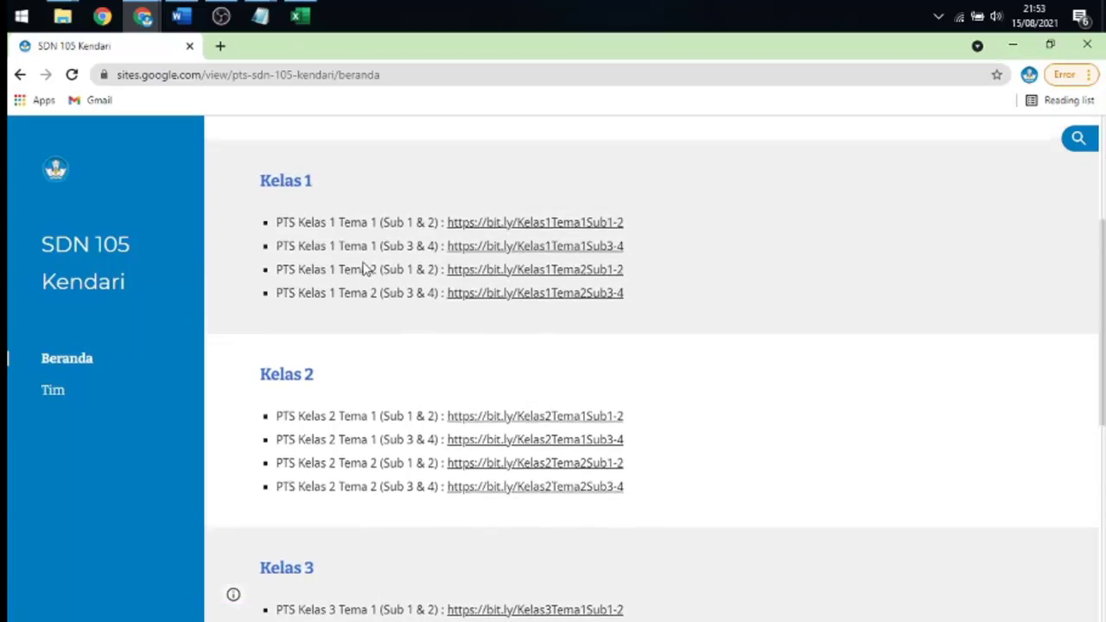
- Open the Tim page, scroll through the team members' photos, then switch to OBS
{"action": "left_click", "coordinate": [64, 390]}
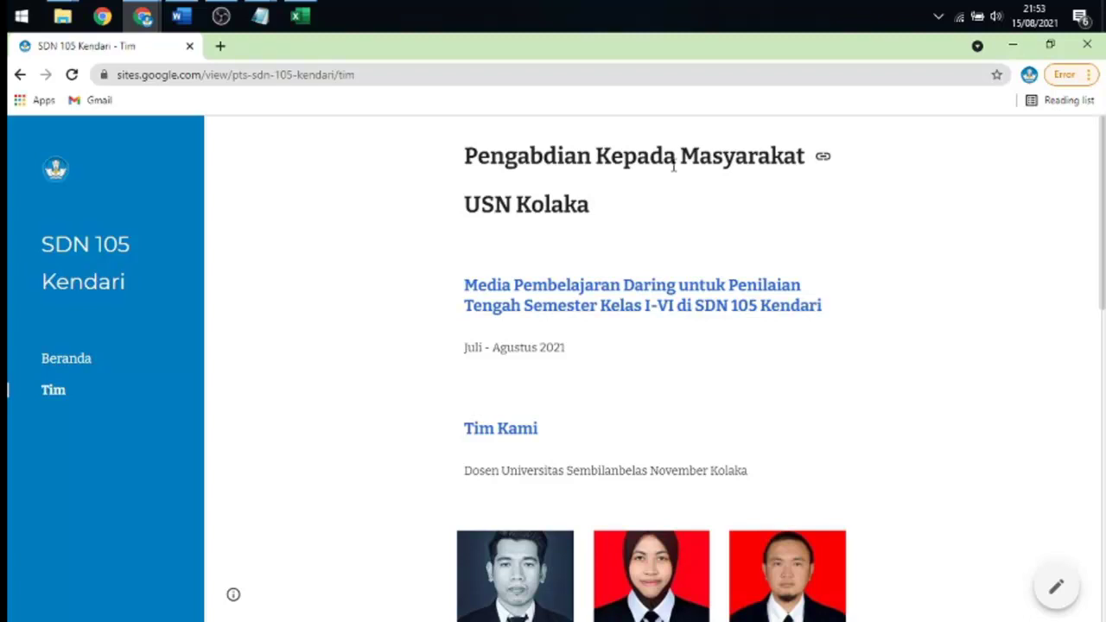
{"action": "scroll", "coordinate": [677, 167], "scroll_direction": "down", "scroll_amount": 1}
{"action": "scroll", "coordinate": [701, 181], "scroll_direction": "down", "scroll_amount": 5}
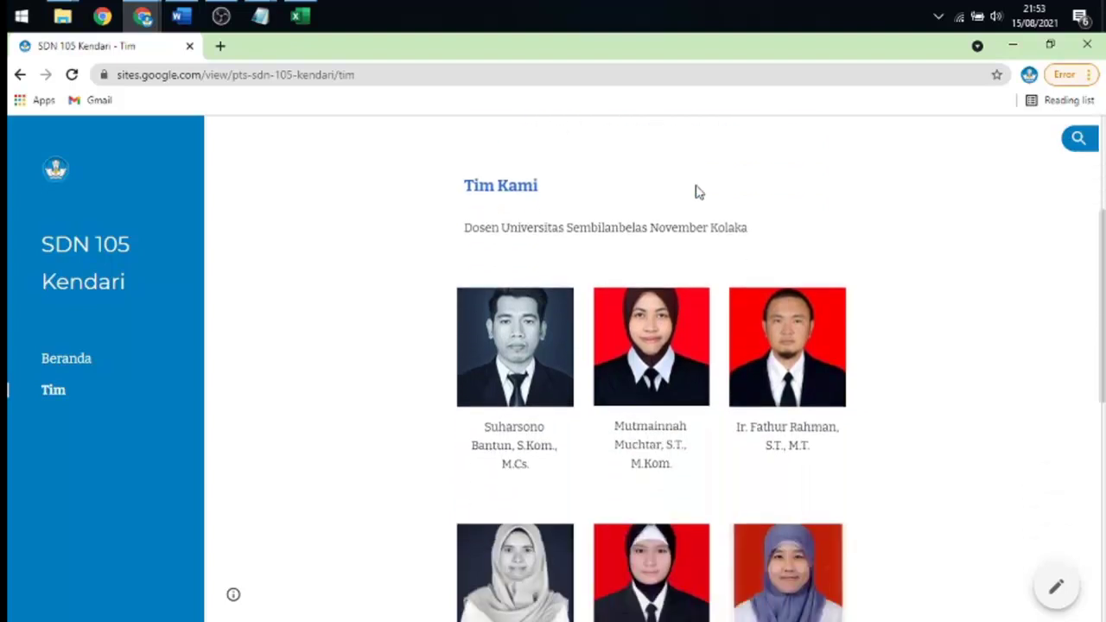
{"action": "scroll", "coordinate": [698, 192], "scroll_direction": "down", "scroll_amount": 2}
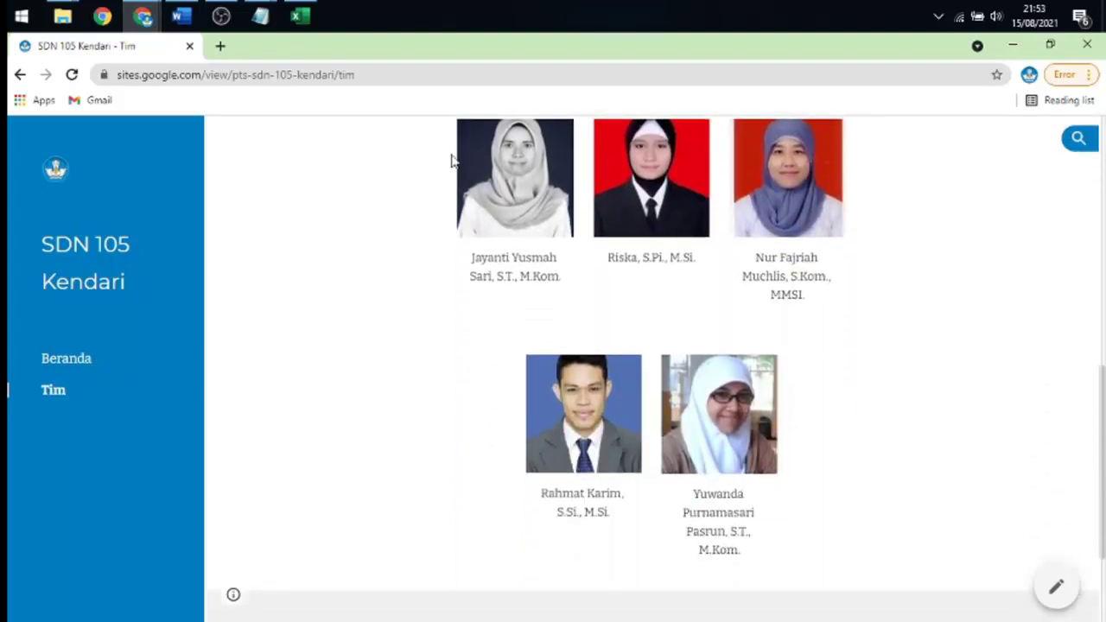
{"action": "left_click", "coordinate": [223, 16]}
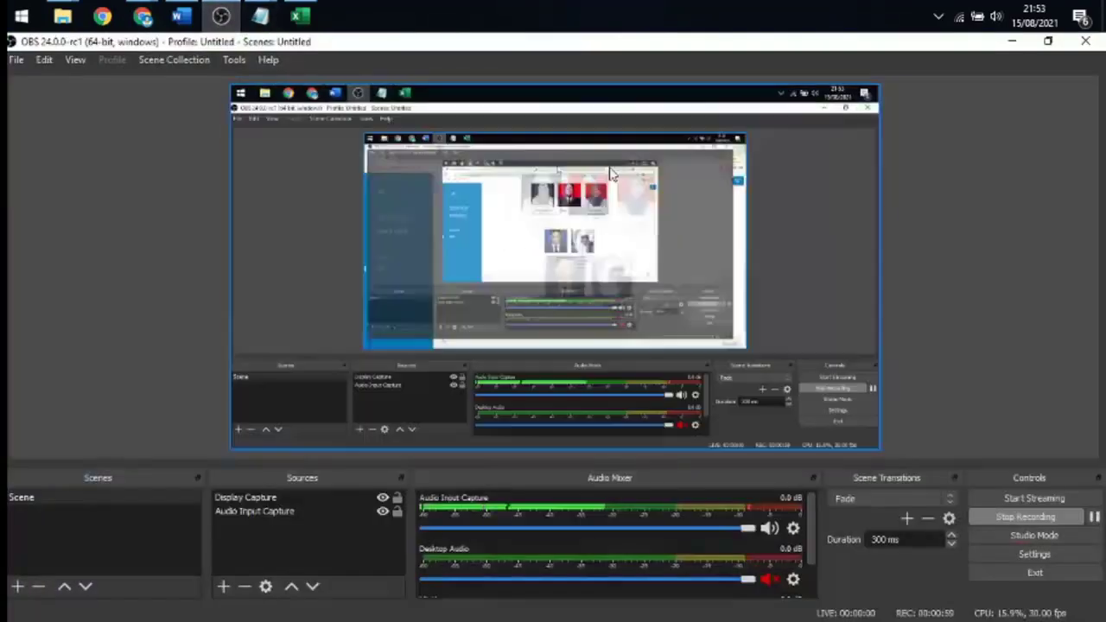